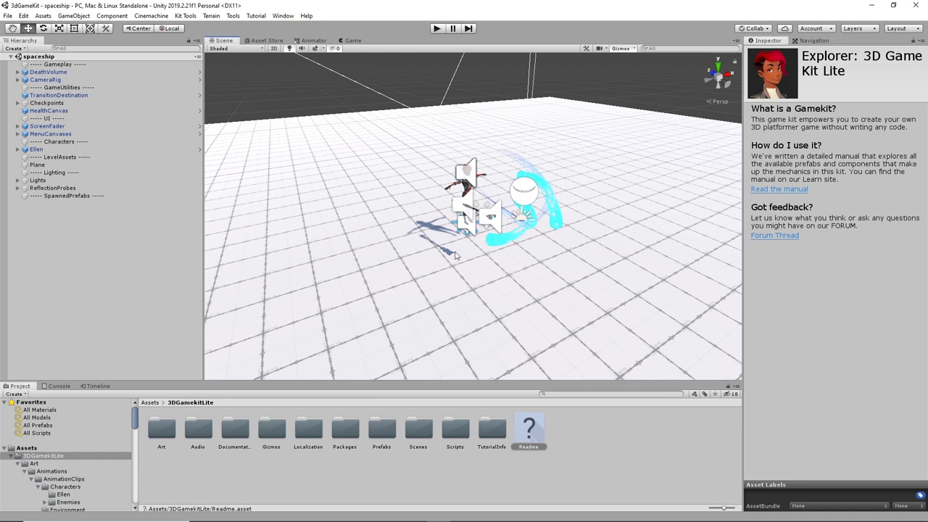
Step: Open the Asset Store, and switch to the Chrome window showing the 3D Game Kit Lite project on Unity Learn
mouse_move(540, 288)
alt+mouse_down()
mouse_move(493, 296)
mouse_move(540, 294)
alt+mouse_up()
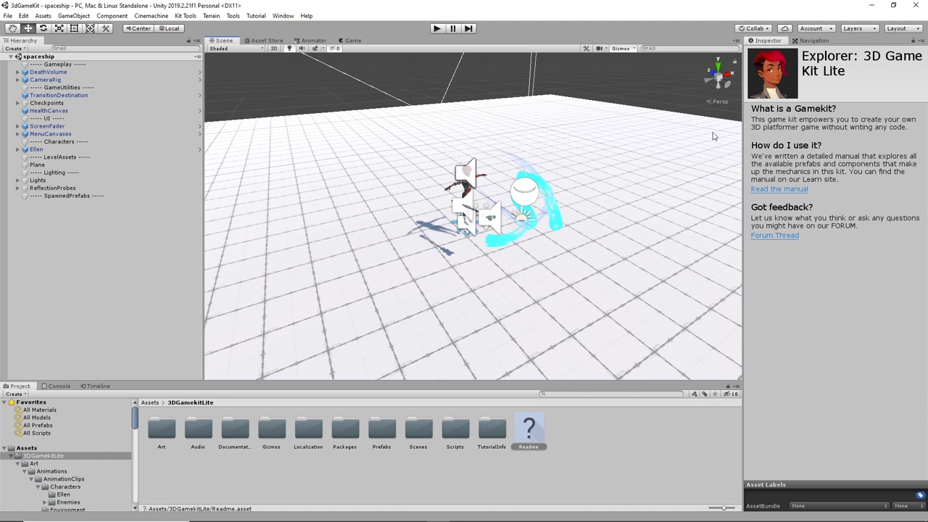
click(266, 40)
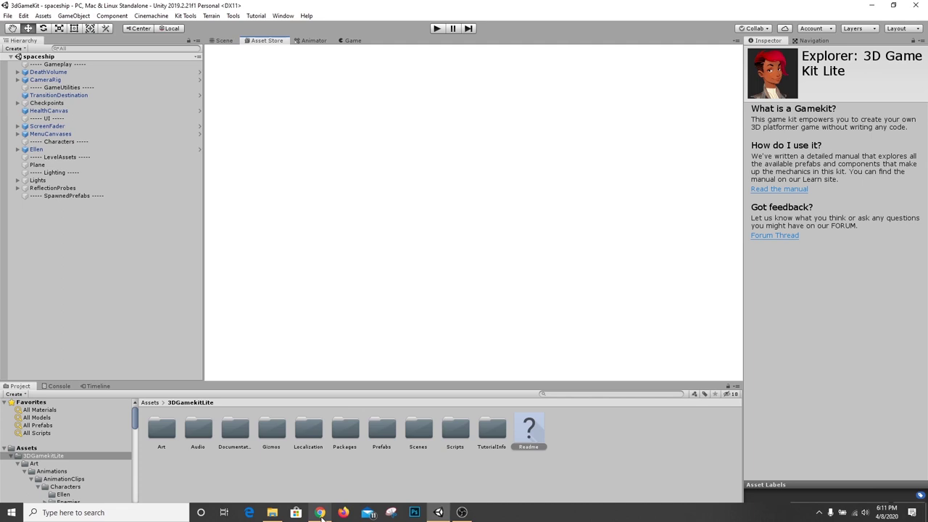
click(320, 513)
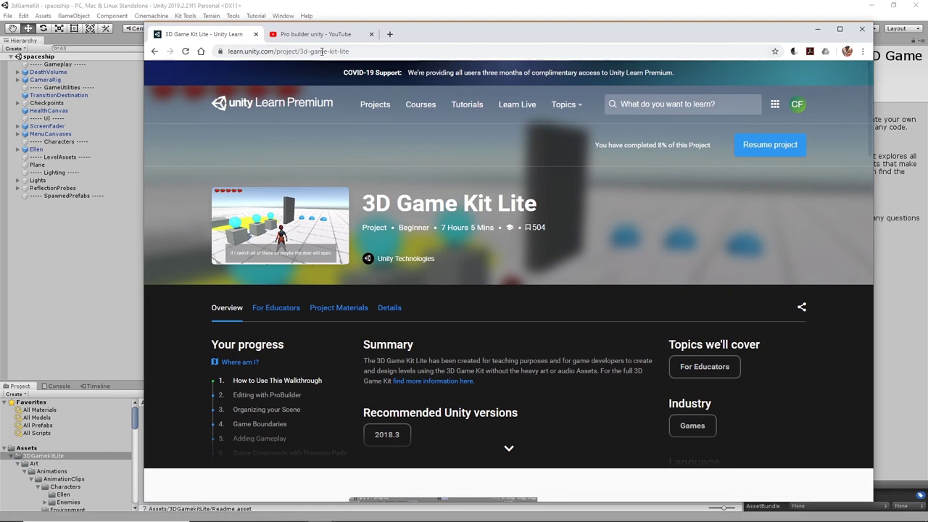
Step: Look through the tutorials listed on the 3D Game Kit Lite project page, from How to Use This Walkthrough to Teleporting
scroll(505, 277, down, 1)
scroll(505, 280, down, 5)
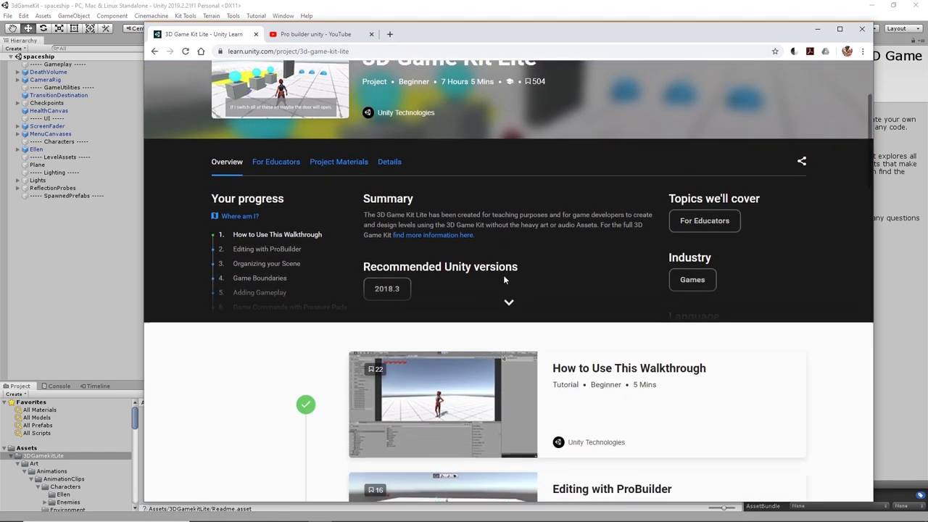
scroll(766, 346, down, 6)
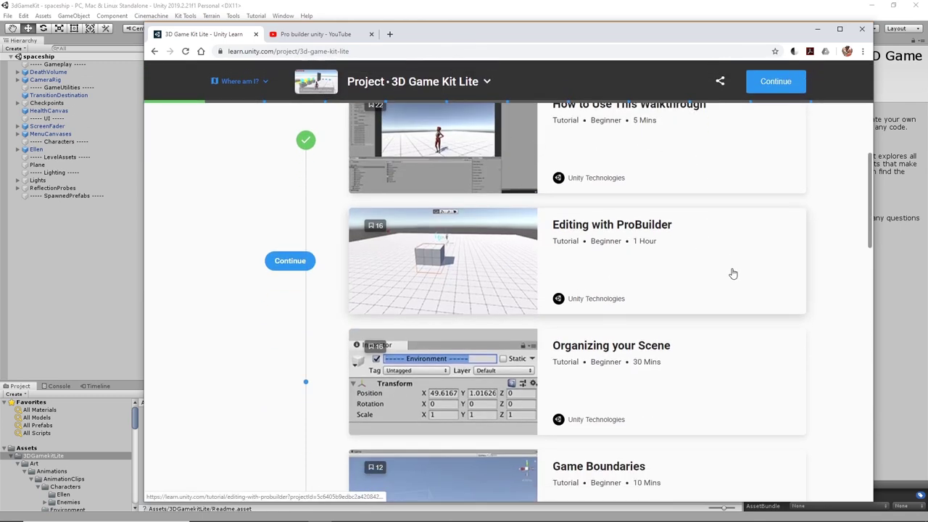
scroll(767, 346, down, 6)
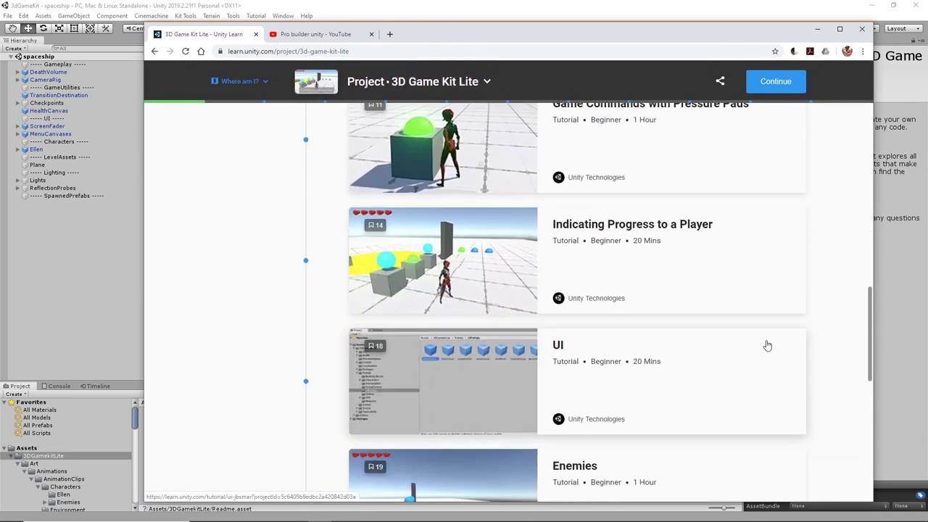
scroll(767, 345, down, 3)
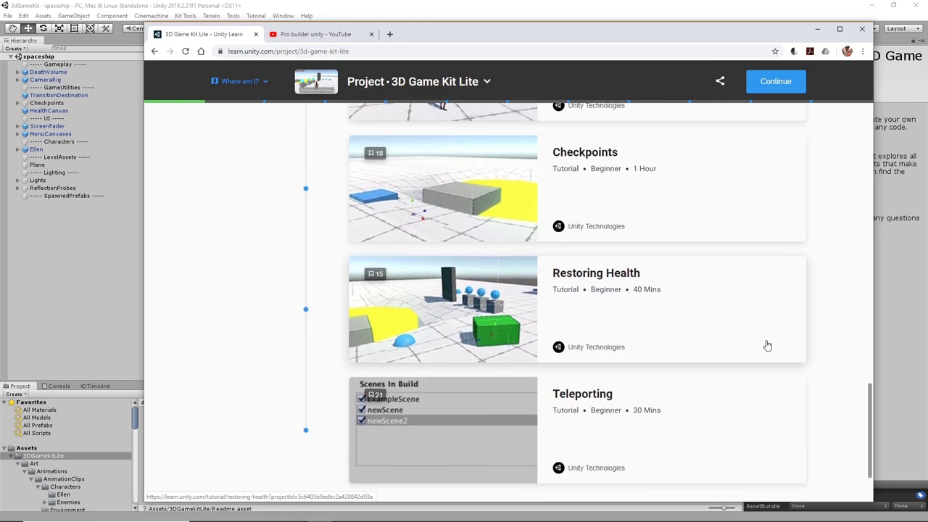
scroll(766, 345, up, 15)
scroll(767, 346, up, 4)
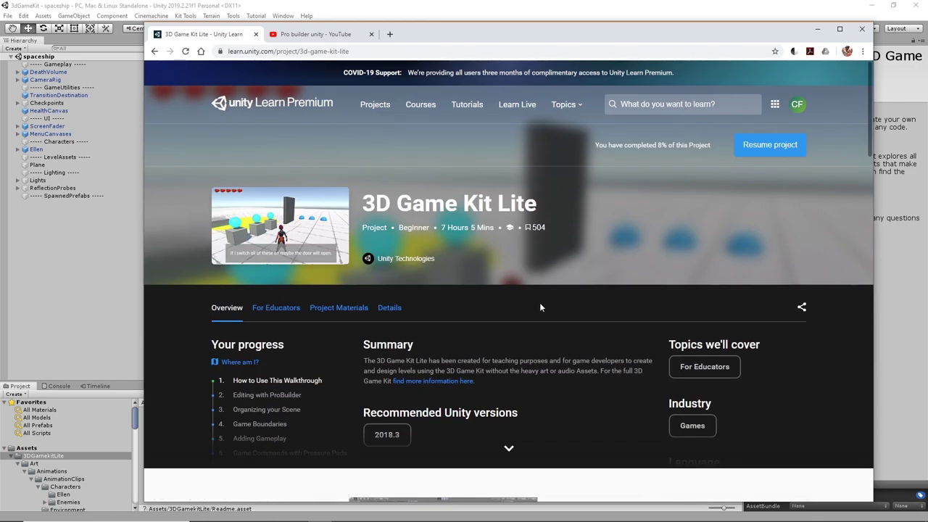
scroll(587, 352, down, 3)
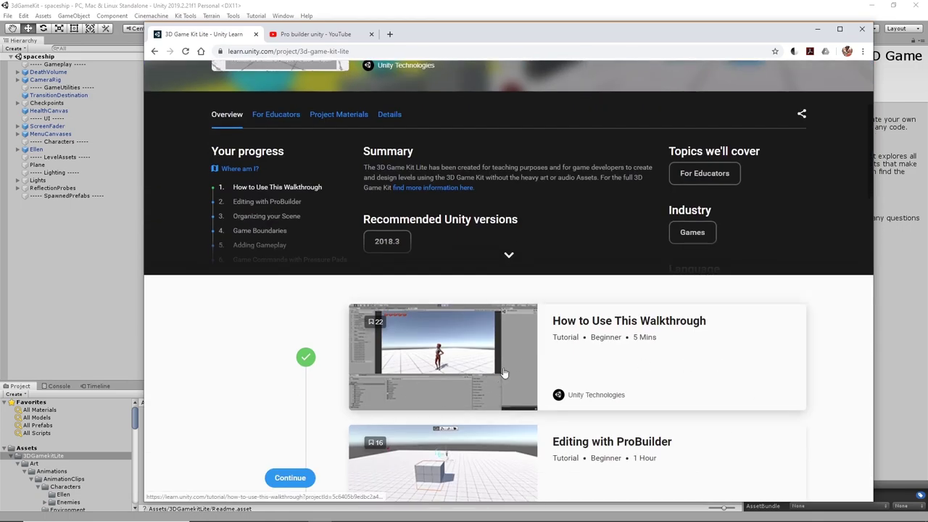
scroll(741, 341, down, 2)
scroll(739, 341, up, 5)
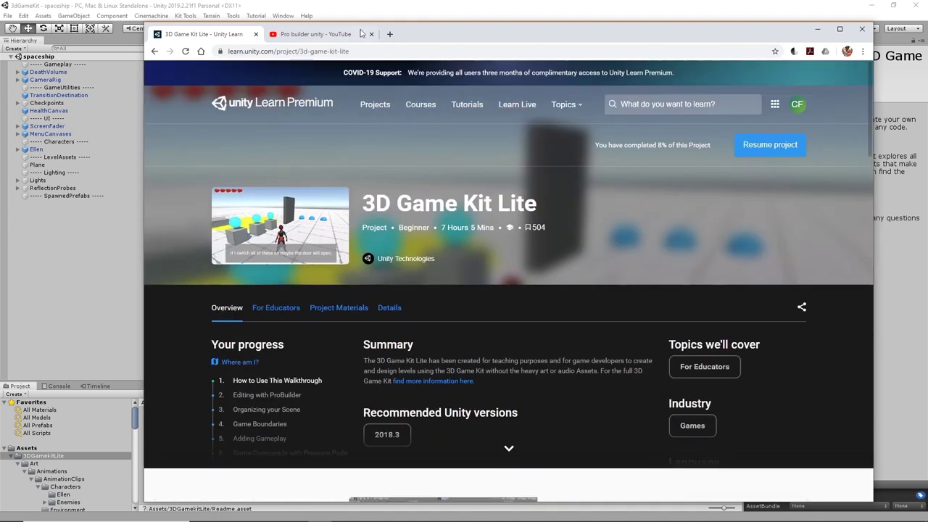
Step: Shorten the page address to learn.unity.com/project/ and browse the projects offered on Unity Learn
drag(304, 51, 390, 63)
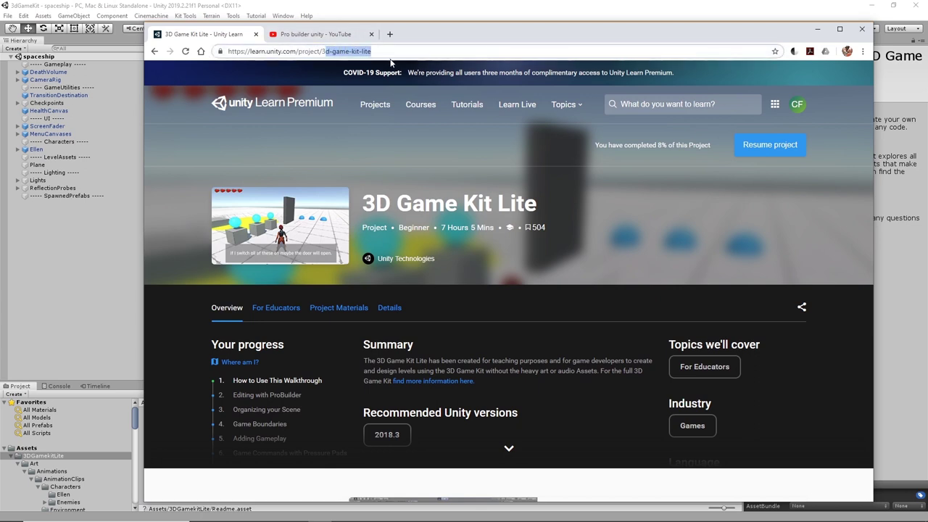
key(BackSpace)
key(BackSpace)
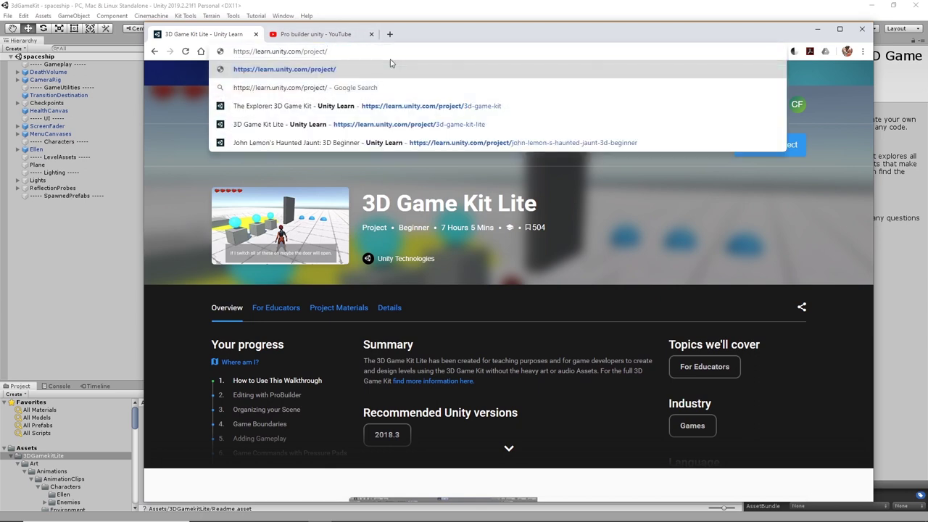
key(Return)
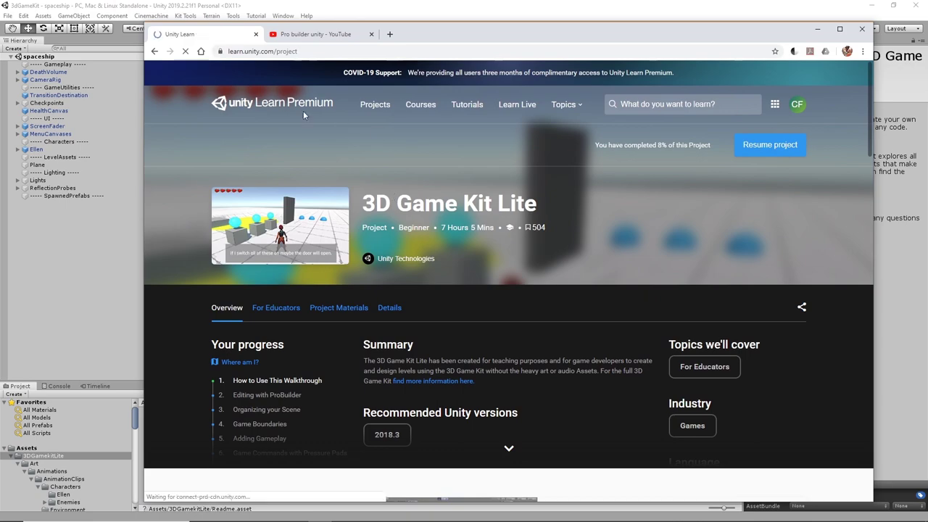
scroll(608, 277, down, 4)
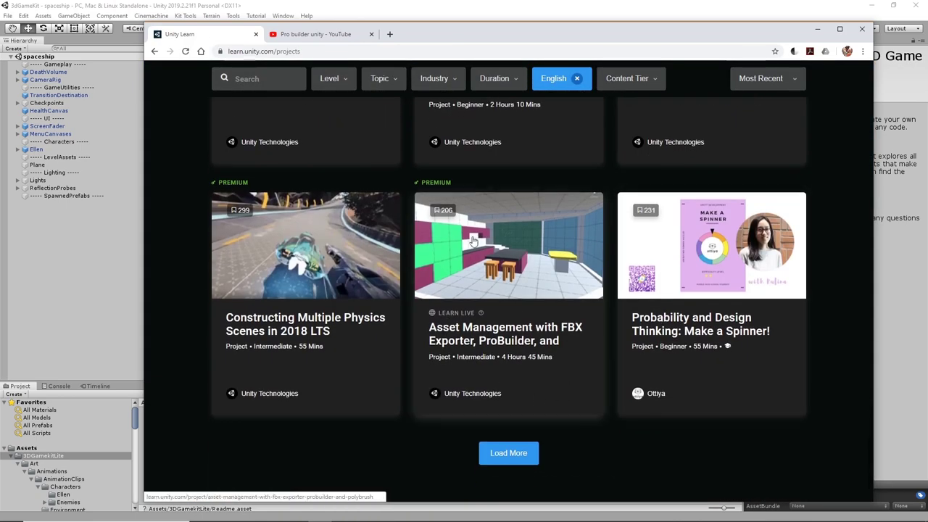
scroll(472, 240, up, 4)
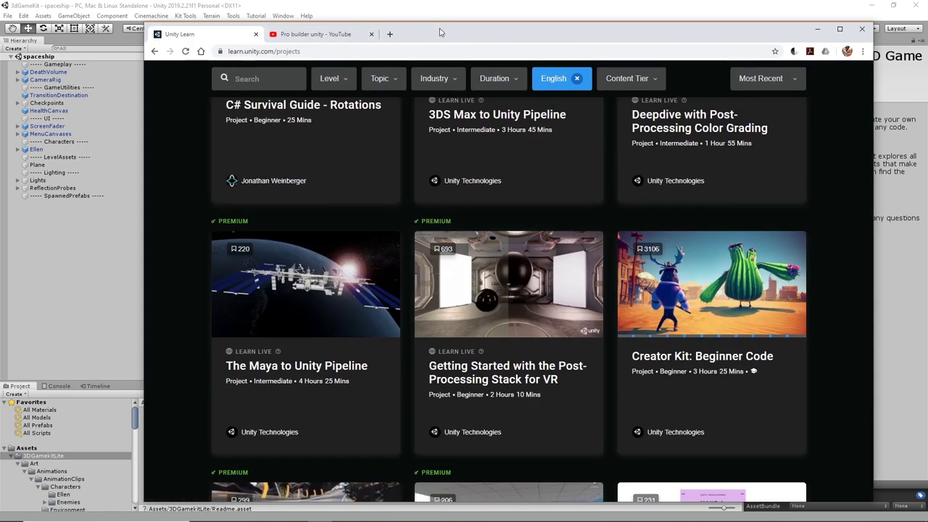
Step: Switch back to Unity and search the Asset Store for "3d game"
drag(440, 32, 476, 189)
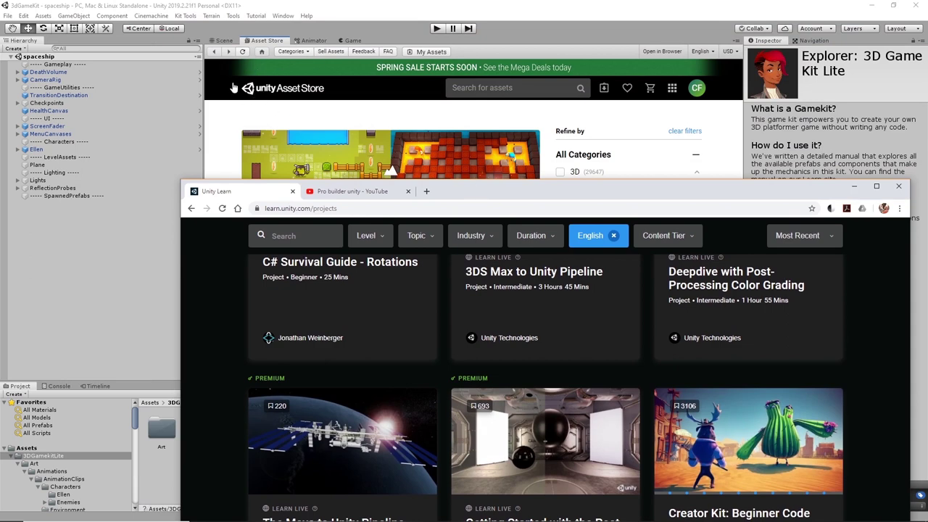
click(564, 55)
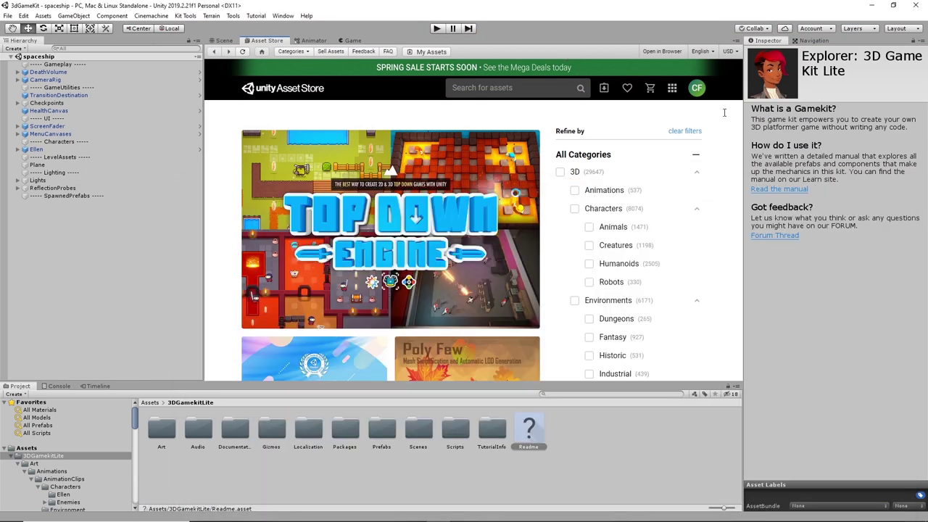
click(500, 88)
text(3d)
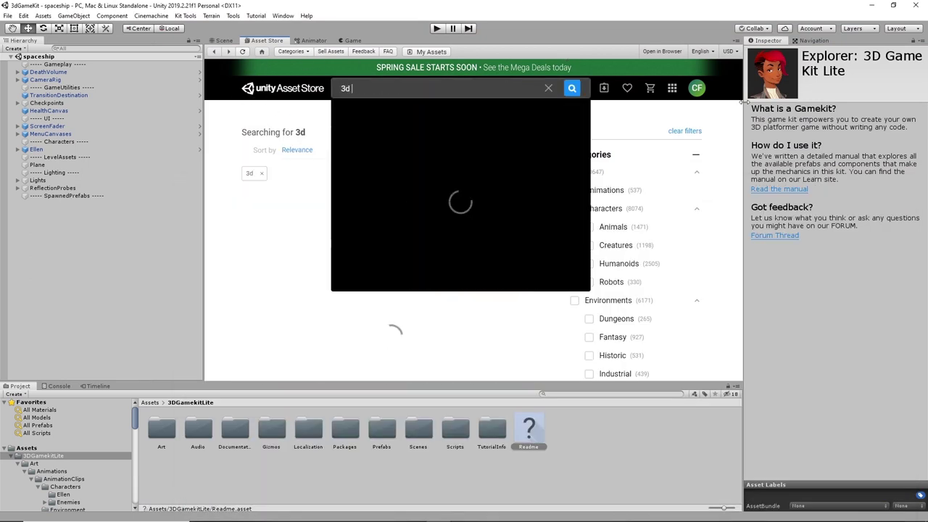
text( game)
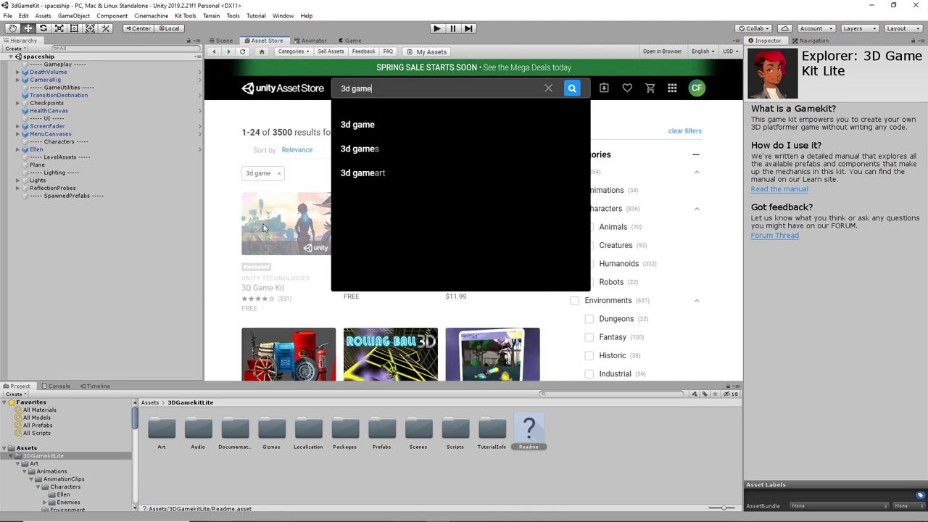
key(Return)
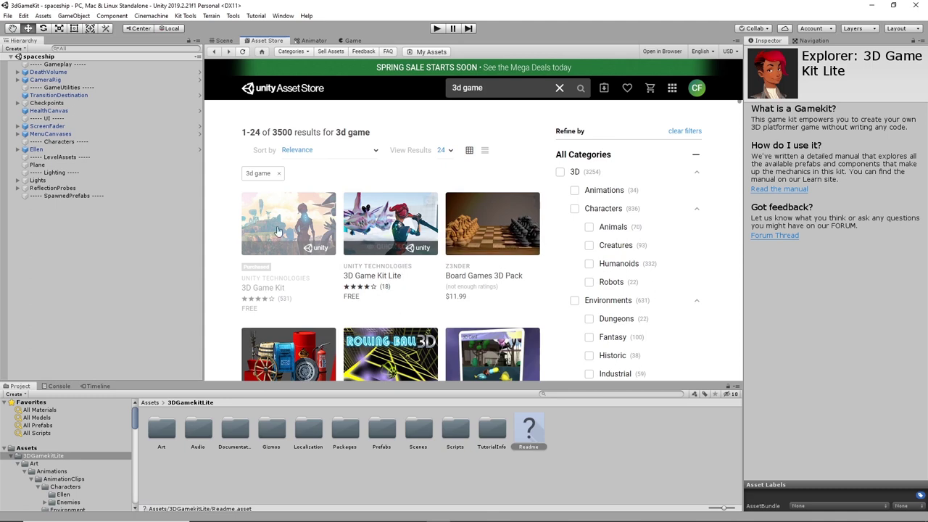
Step: Open the 3D Game Kit listing and examine its description, file size and version details
click(423, 249)
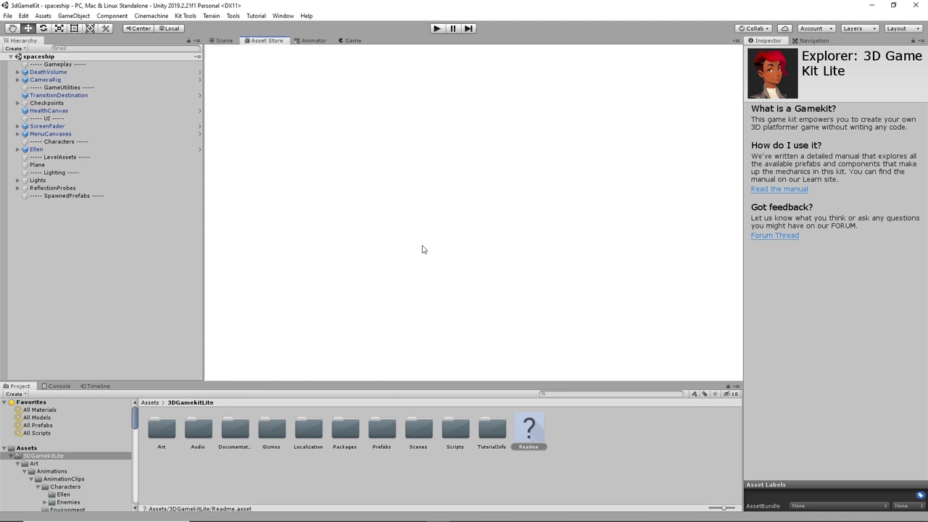
scroll(464, 210, down, 2)
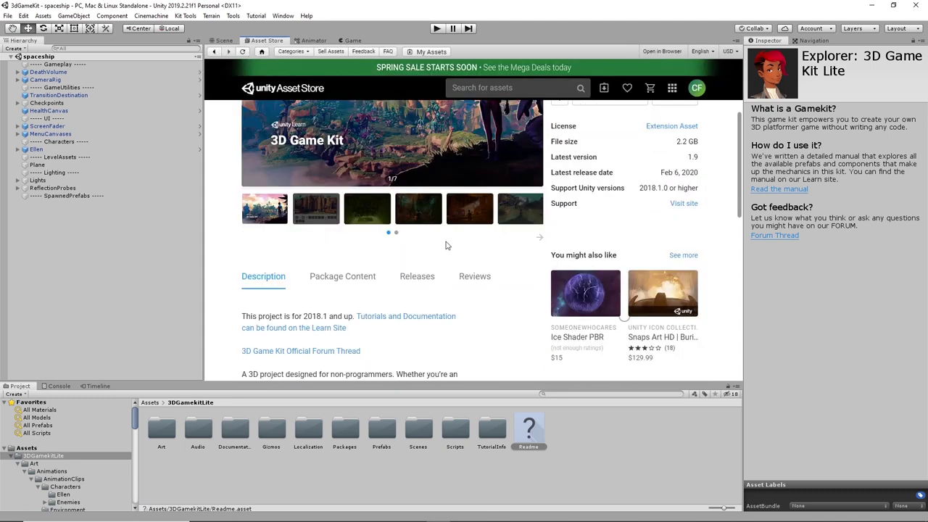
scroll(458, 278, up, 1)
scroll(459, 277, up, 2)
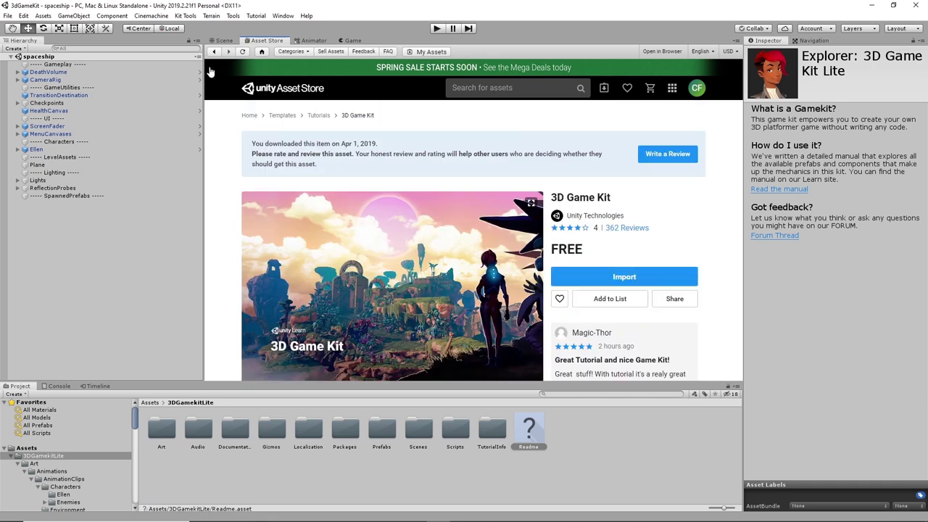
scroll(621, 273, down, 2)
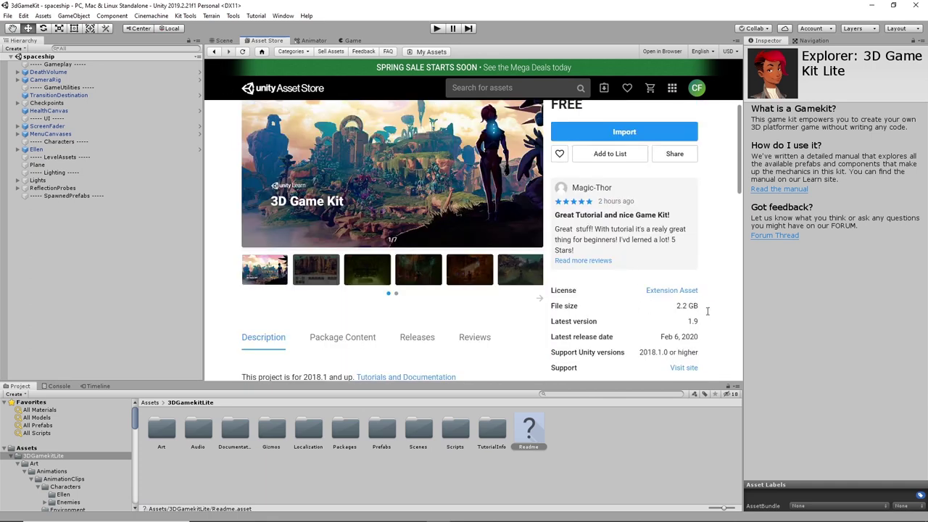
Step: Return to the search results and open the 3D Game Kit Lite listing
click(214, 52)
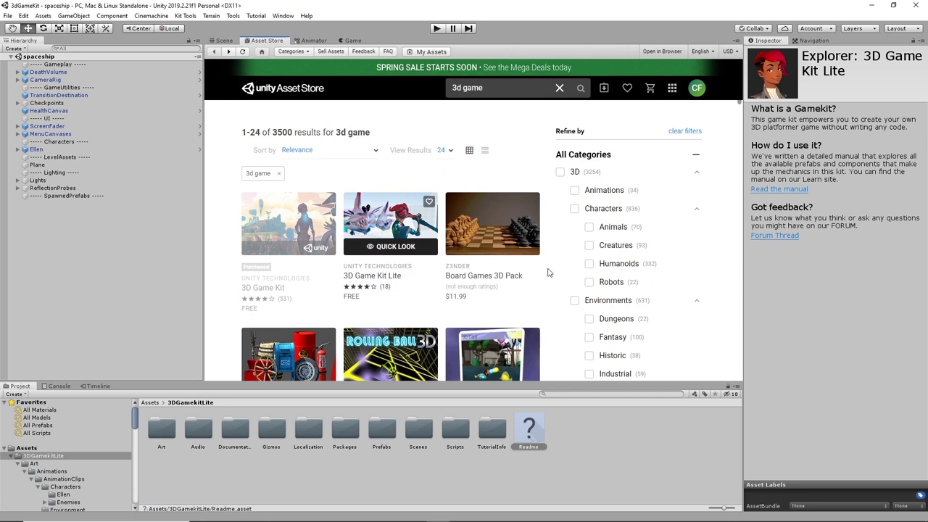
click(609, 299)
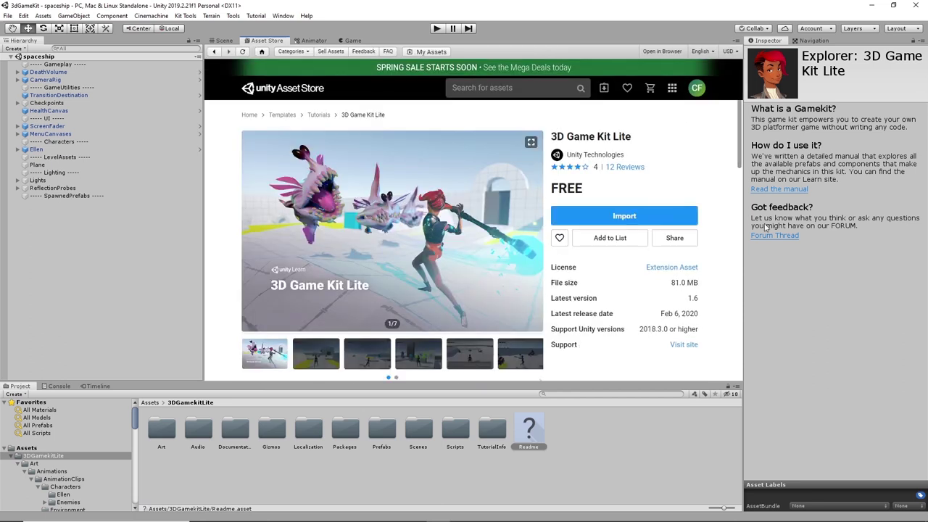
Step: Return to the Scene view and open ExampleScene from the project's Assets folder
click(228, 41)
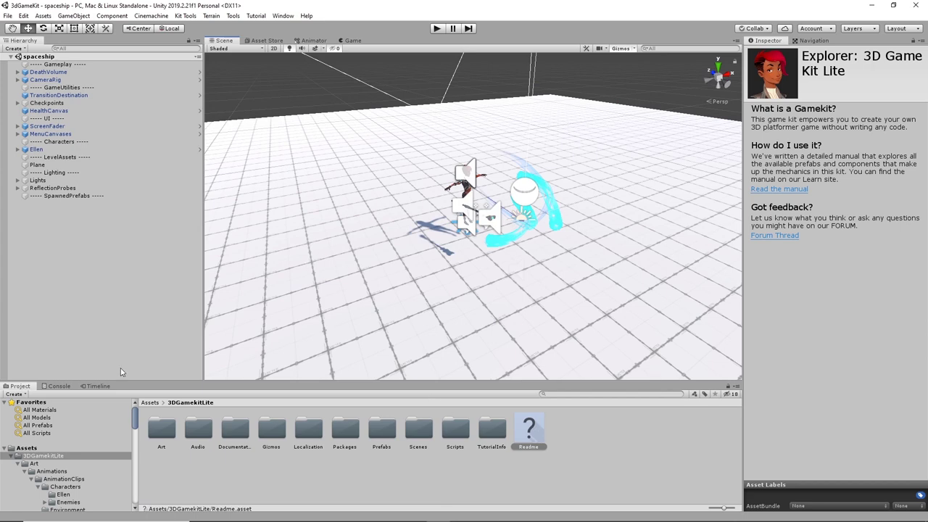
click(26, 448)
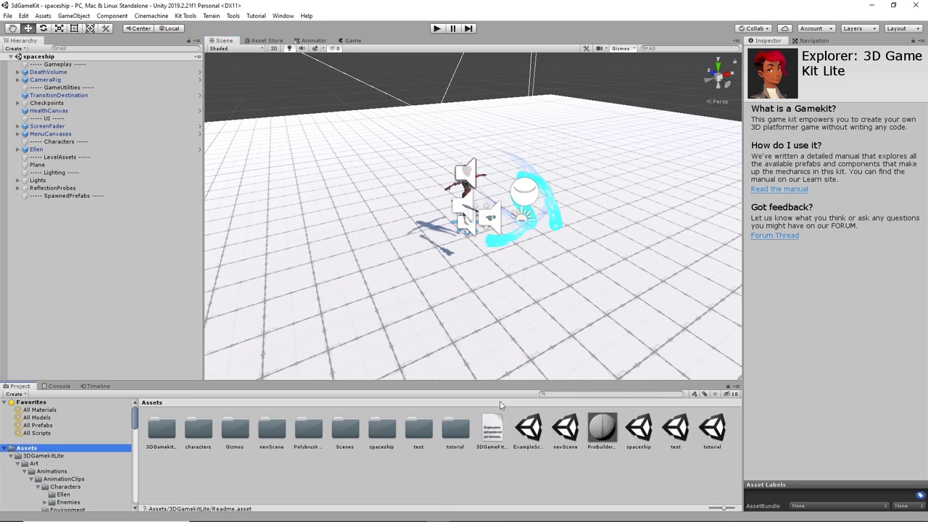
click(532, 431)
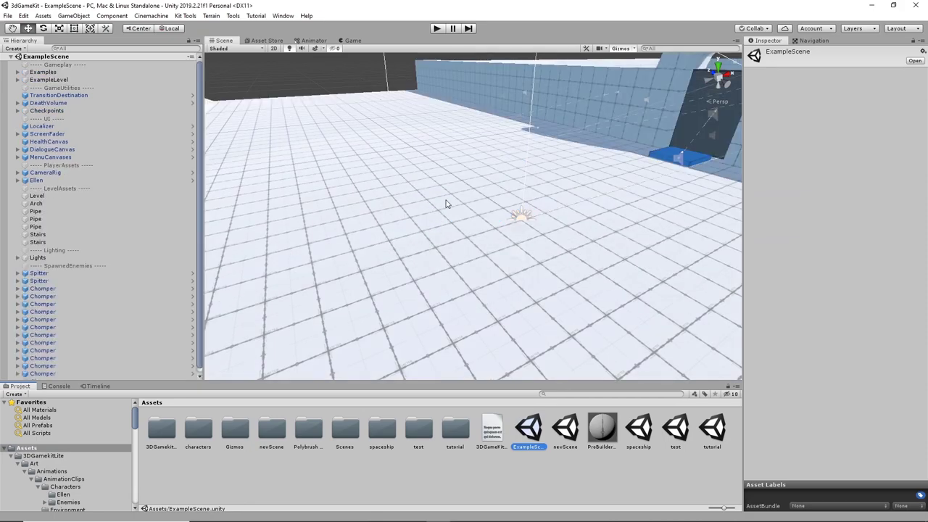
Step: Examine the ExampleScene level from several angles, including its platforms, doors, yellow areas, enemies and the Ellen character
scroll(447, 198, down, 5)
alt+drag(472, 189, 488, 274)
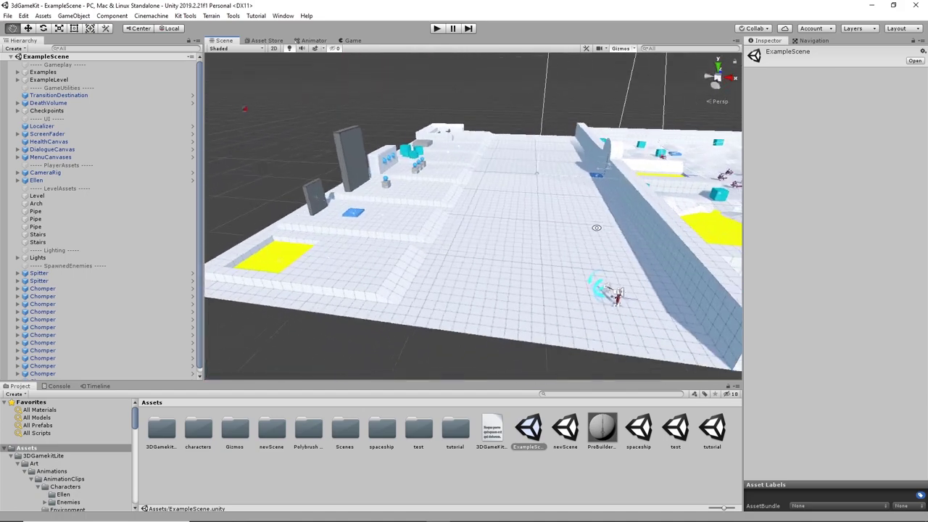
alt+drag(503, 232, 556, 256)
scroll(556, 256, down, 3)
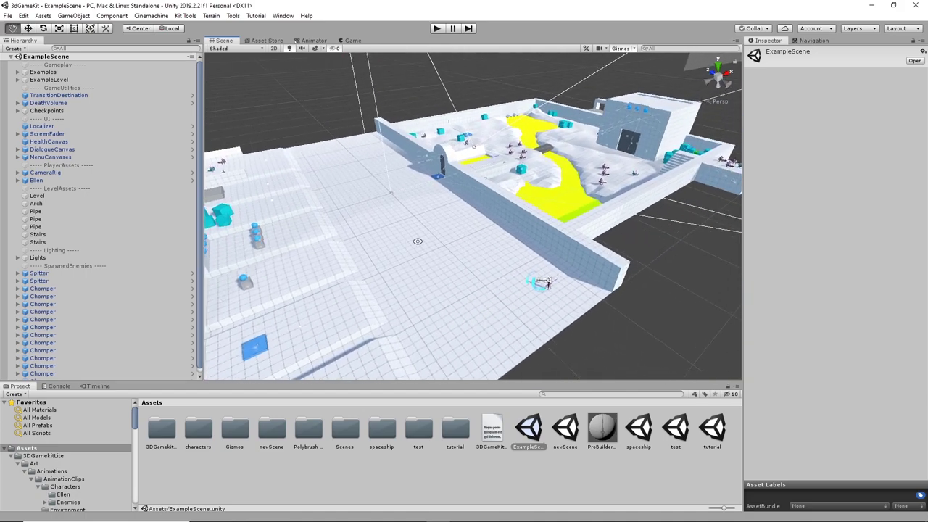
alt+drag(418, 241, 304, 298)
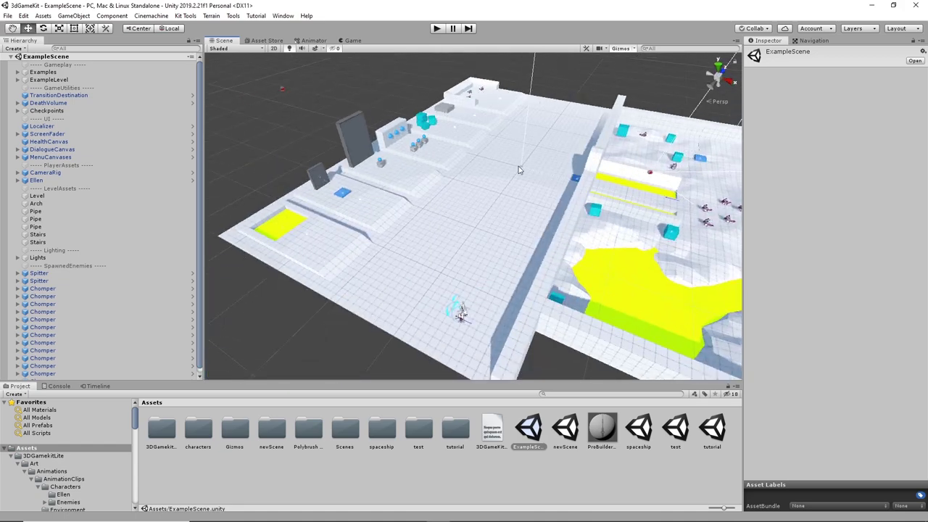
alt+drag(518, 170, 579, 167)
alt+drag(650, 176, 550, 163)
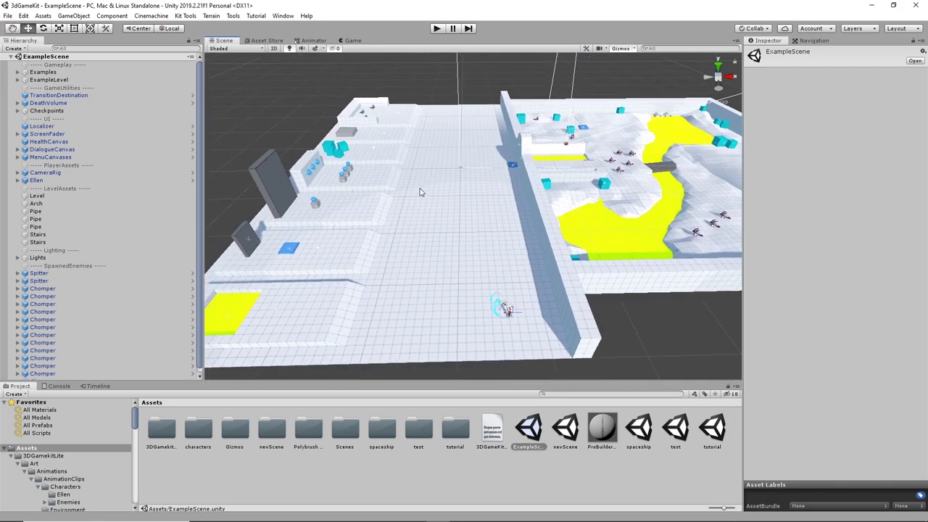
scroll(423, 190, up, 10)
right_drag(496, 175, 431, 286)
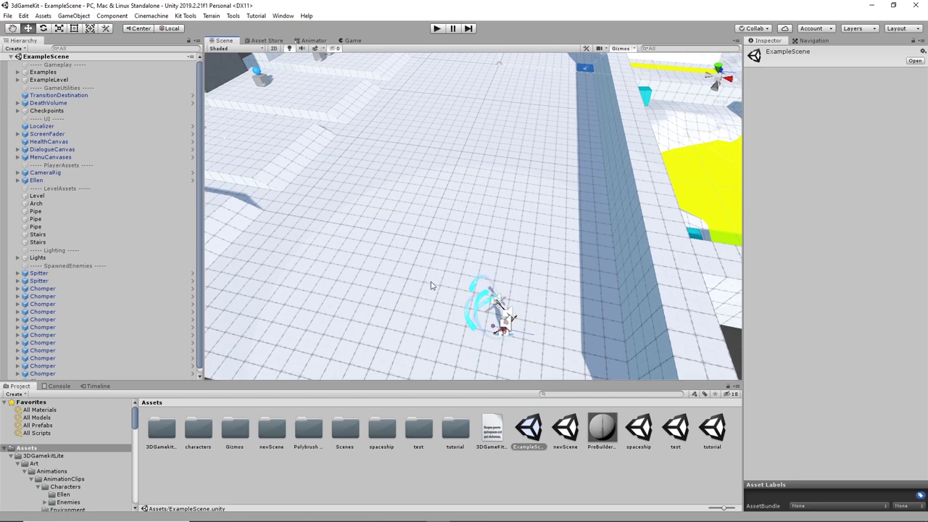
Step: Open the spaceship scene from the Assets folder
double_click(638, 429)
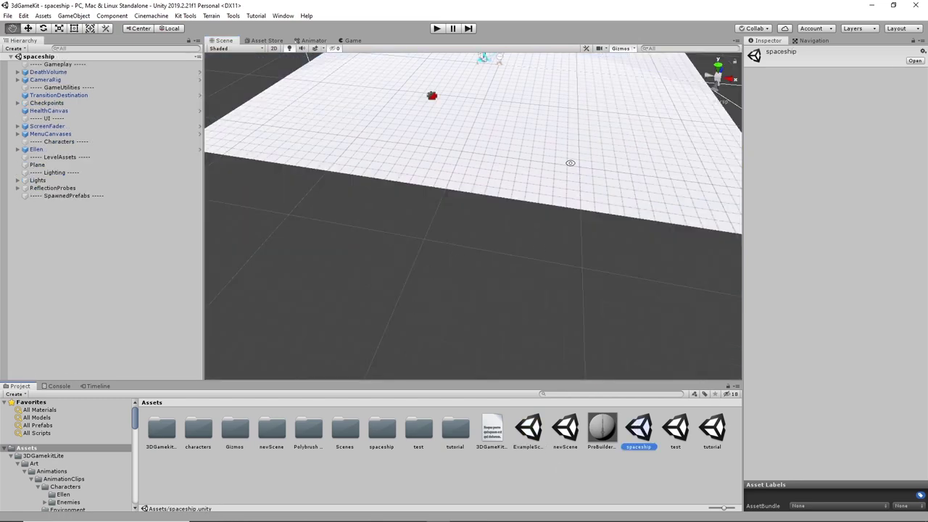
Step: Open the 3DGamekitLite folder in the project's Assets and show the contents of its Readme asset
middle_drag(569, 161, 448, 270)
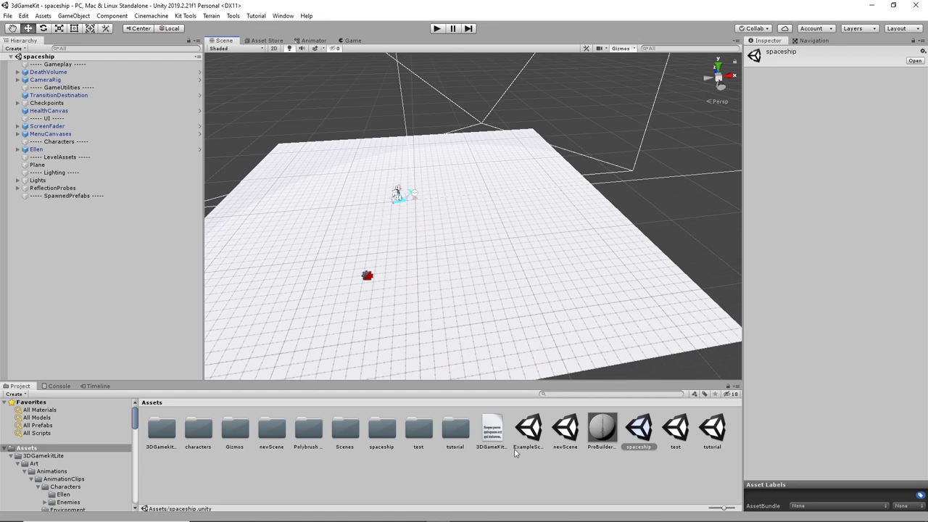
click(43, 456)
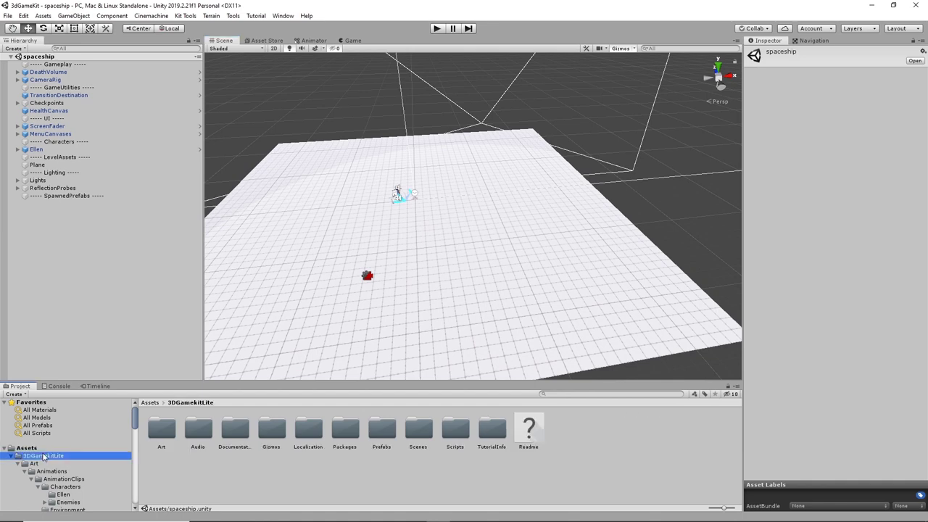
click(529, 430)
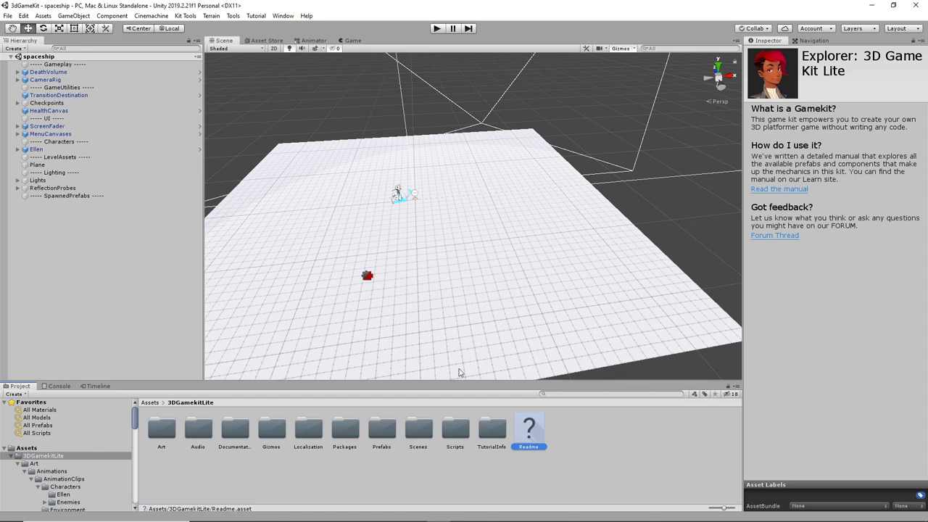
Step: Open the manual linked in the Readme, skim the 3D Game Kit Lite project page, and return to Unity
click(783, 191)
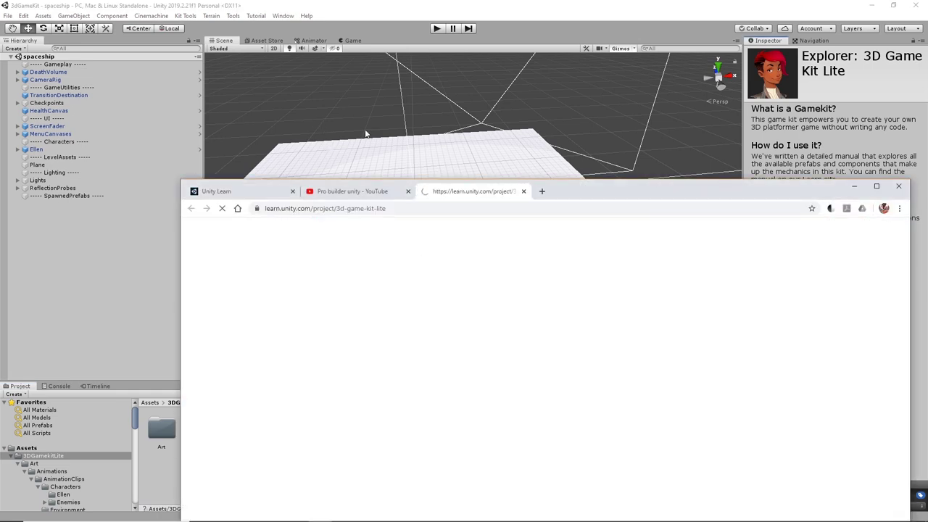
drag(573, 196, 566, 67)
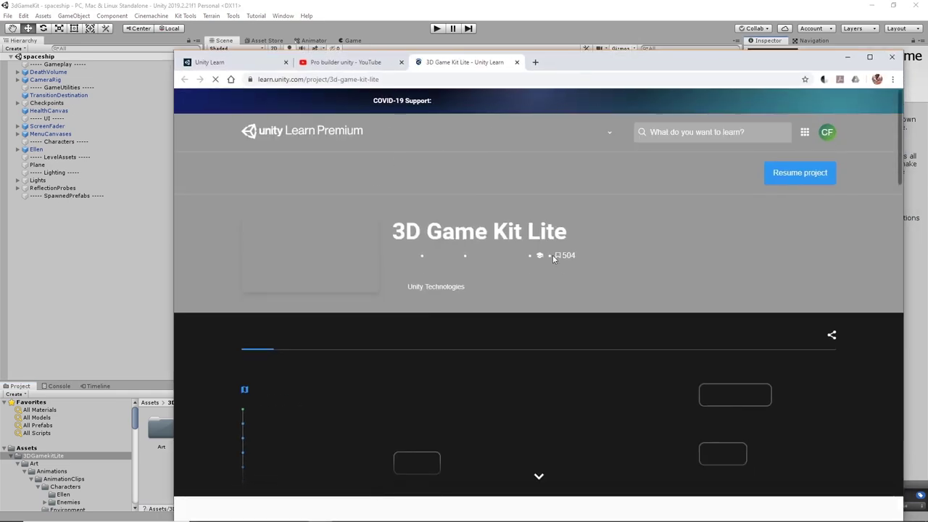
scroll(531, 288, down, 6)
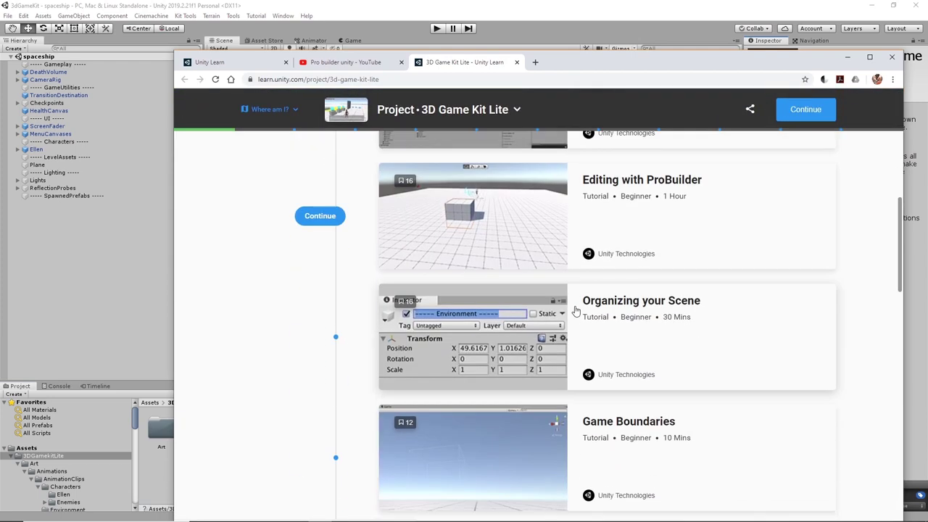
scroll(575, 309, up, 5)
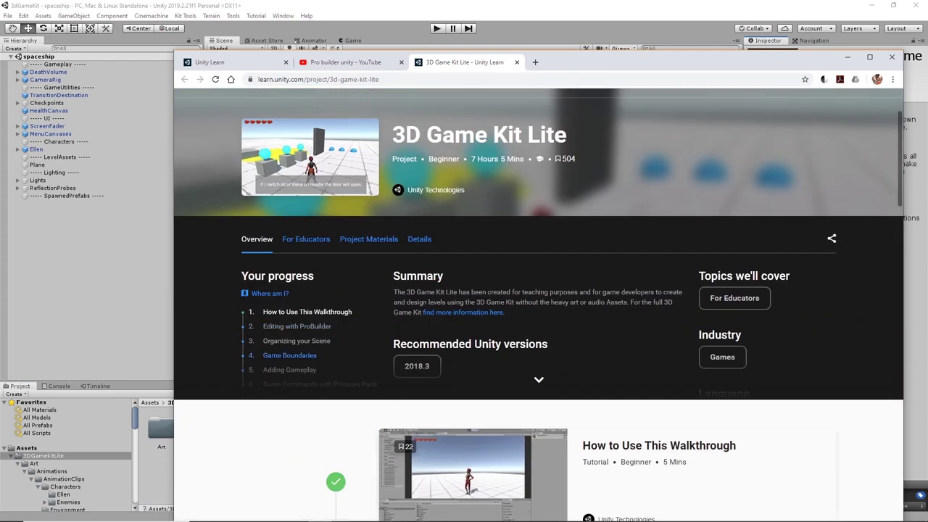
click(516, 62)
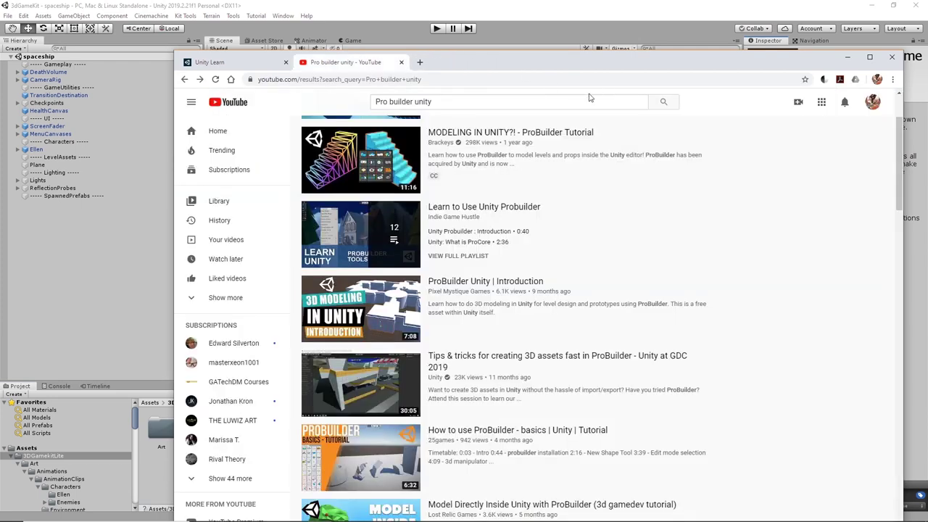
drag(518, 65, 482, 143)
click(813, 137)
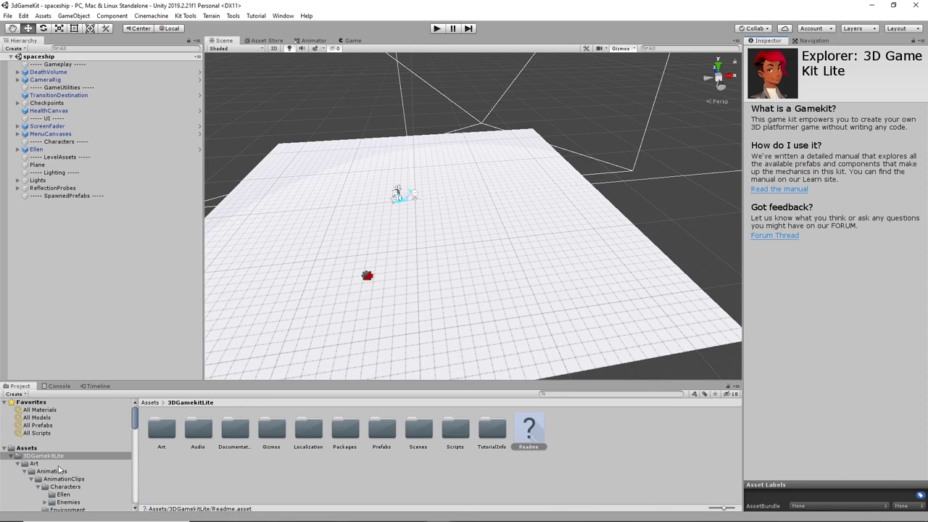
Step: Collapse the Art folder and open the Documentation folder inside 3DGamekitLite
scroll(58, 470, down, 2)
scroll(86, 483, down, 2)
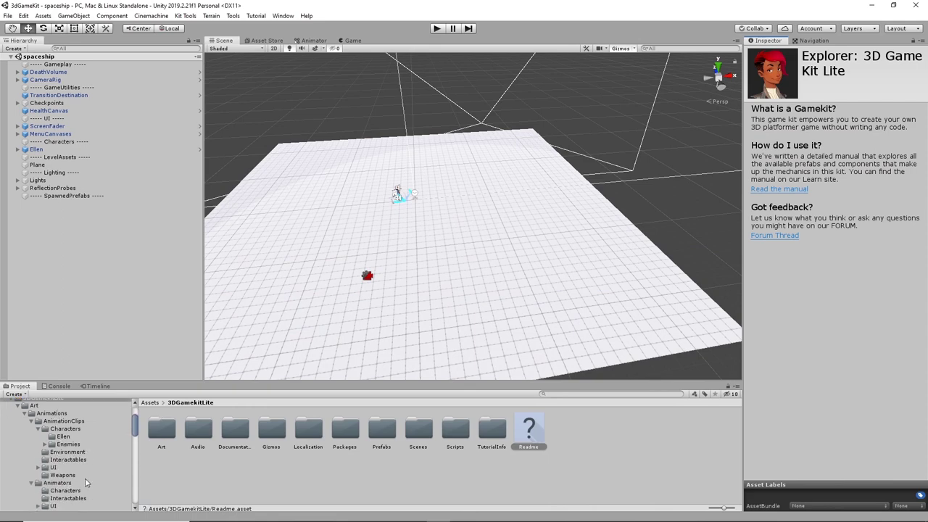
click(17, 406)
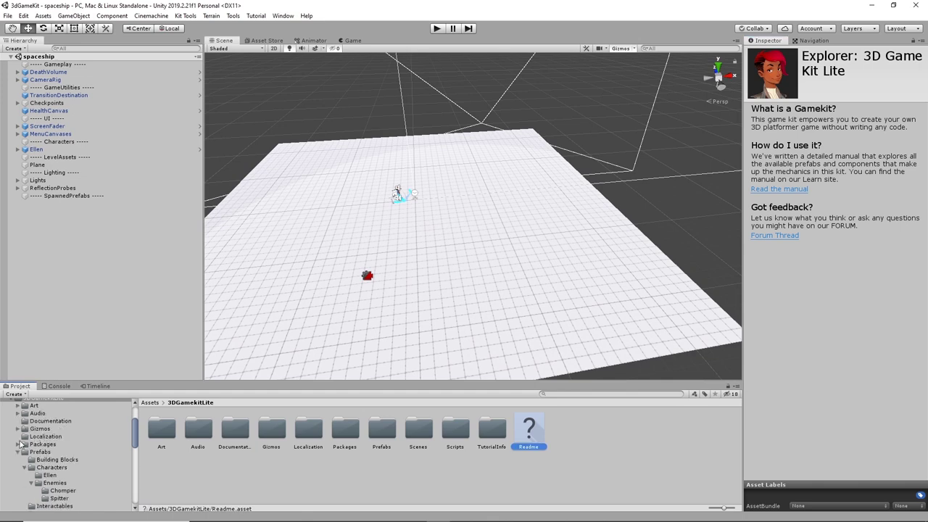
click(46, 421)
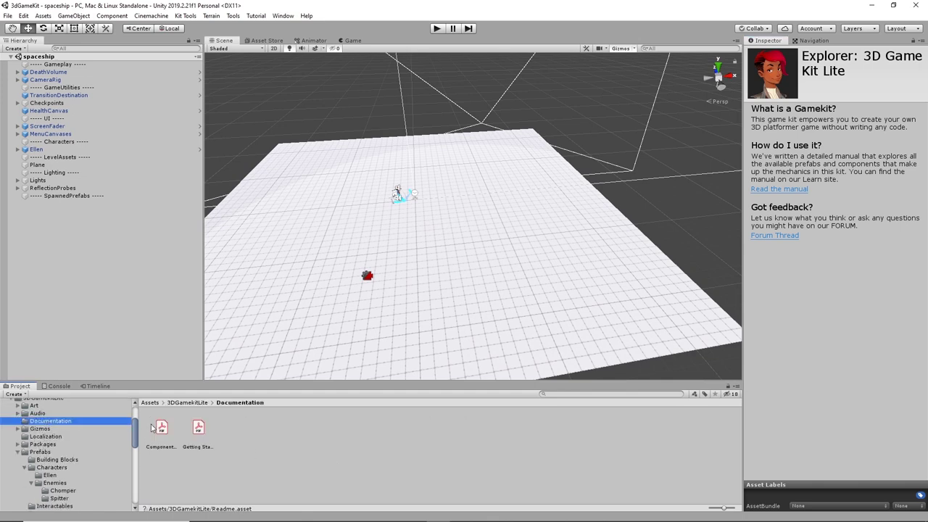
Step: Open the Getting Started 3D Game Kit PDF, skim its Making a New Scene section, and close it
double_click(199, 427)
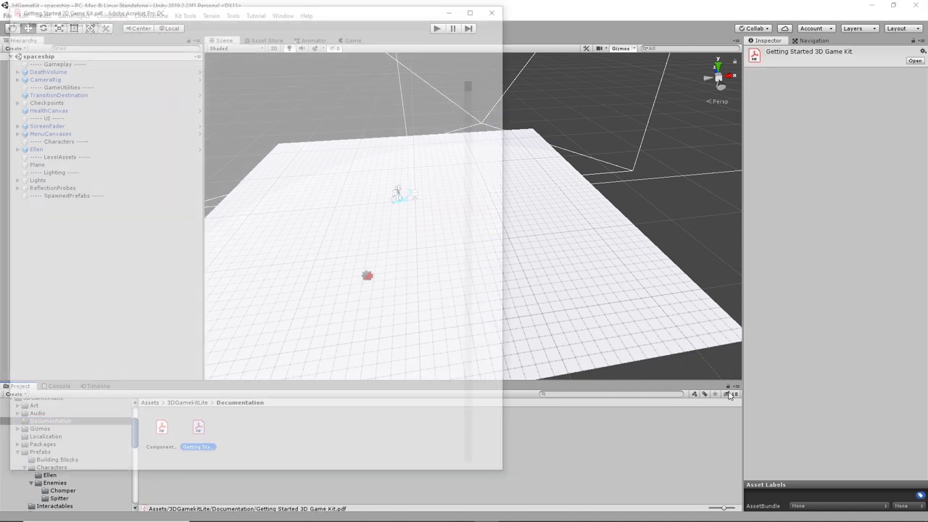
scroll(359, 300, down, 5)
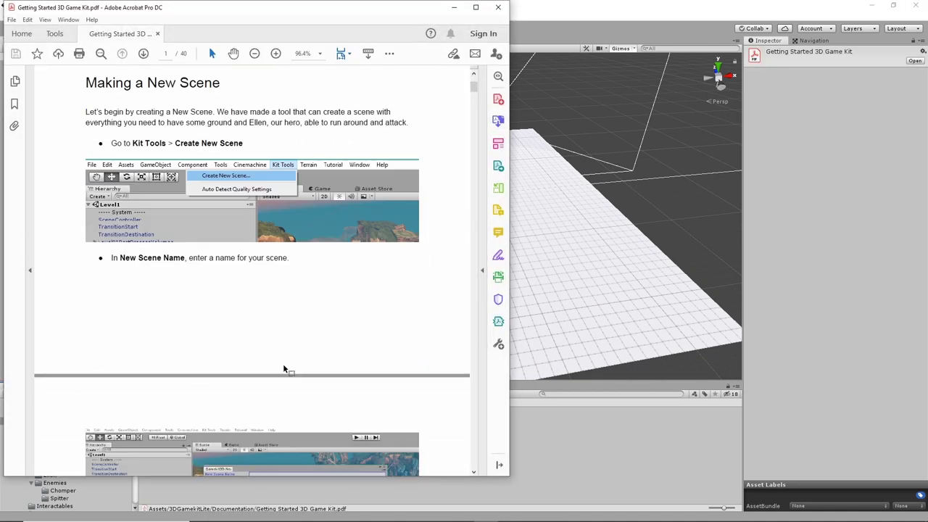
scroll(387, 247, down, 6)
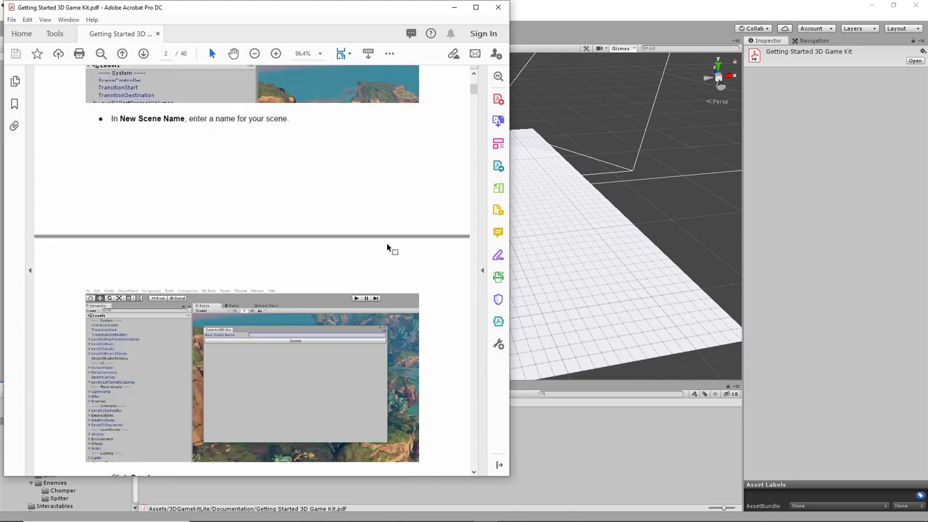
scroll(388, 245, down, 1)
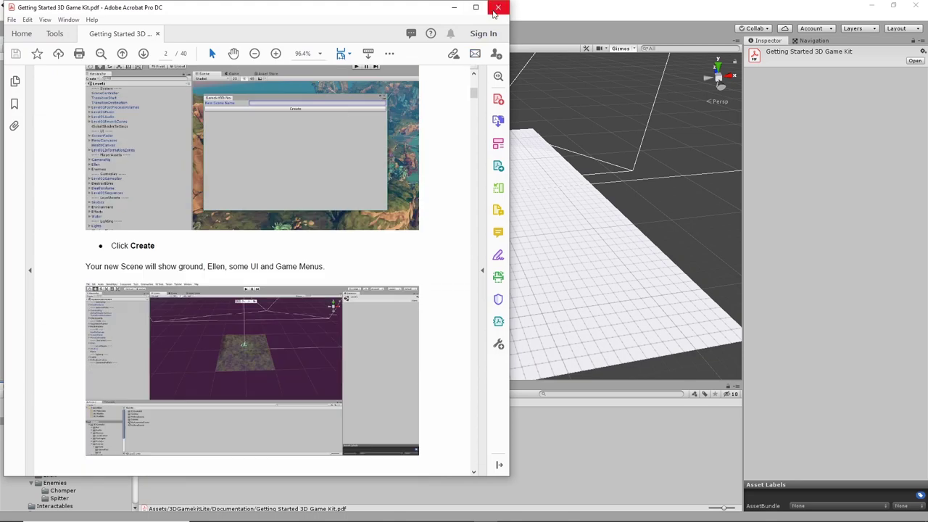
click(498, 9)
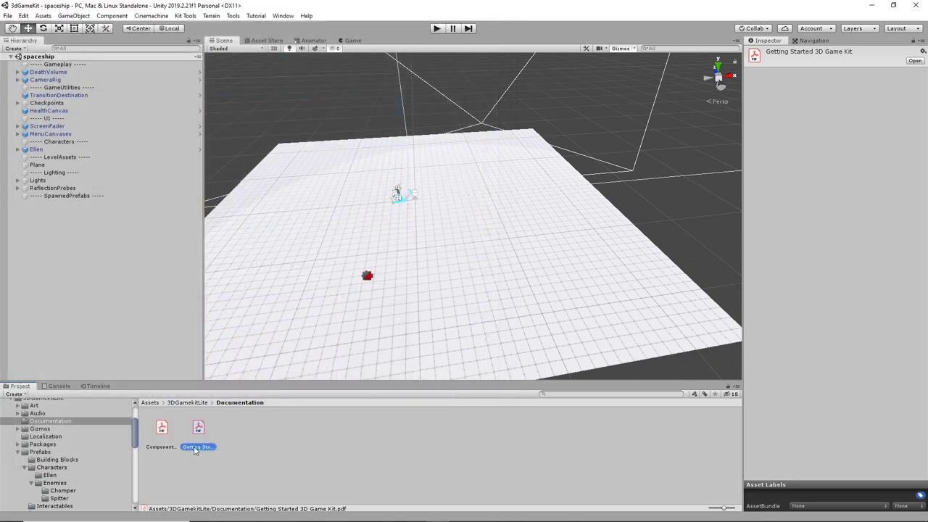
Step: Open the Components Guide 3D Game Kit PDF, skim its Ellen and Instance Painter pages, and close it
double_click(162, 429)
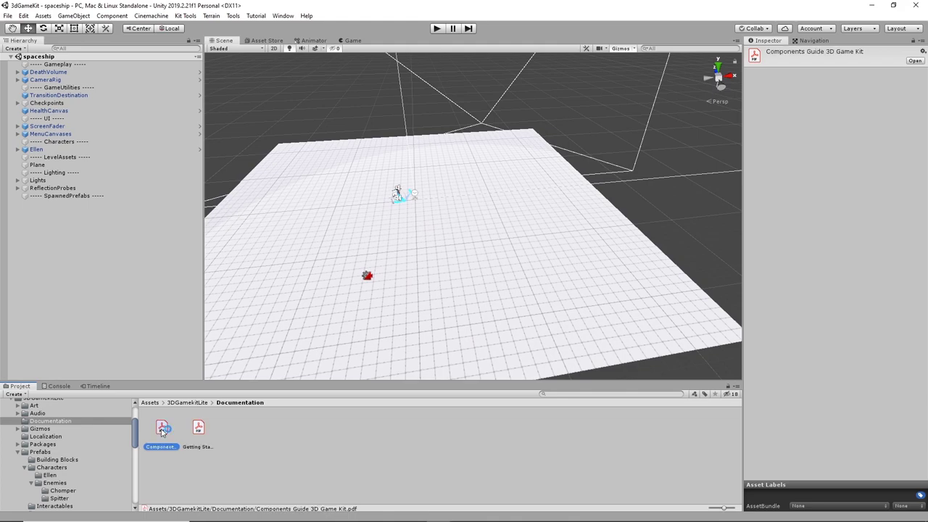
scroll(305, 368, down, 15)
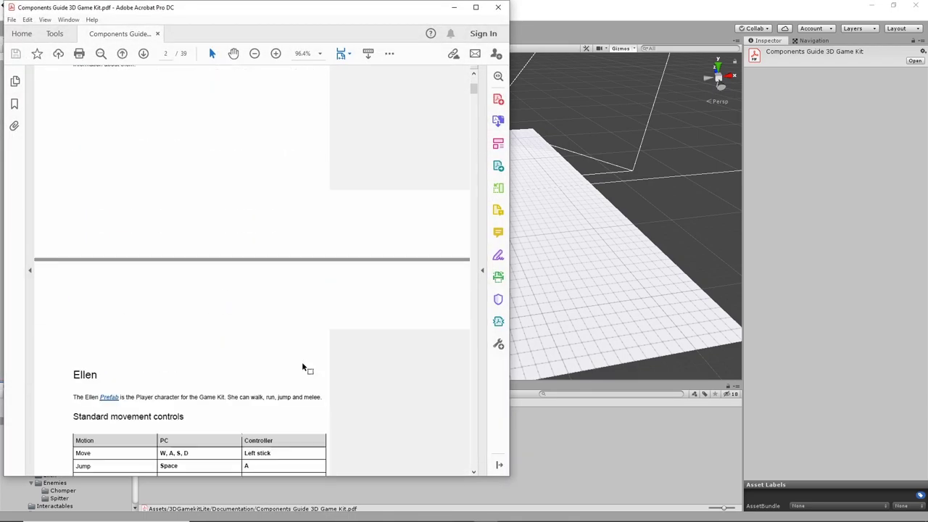
scroll(304, 367, down, 15)
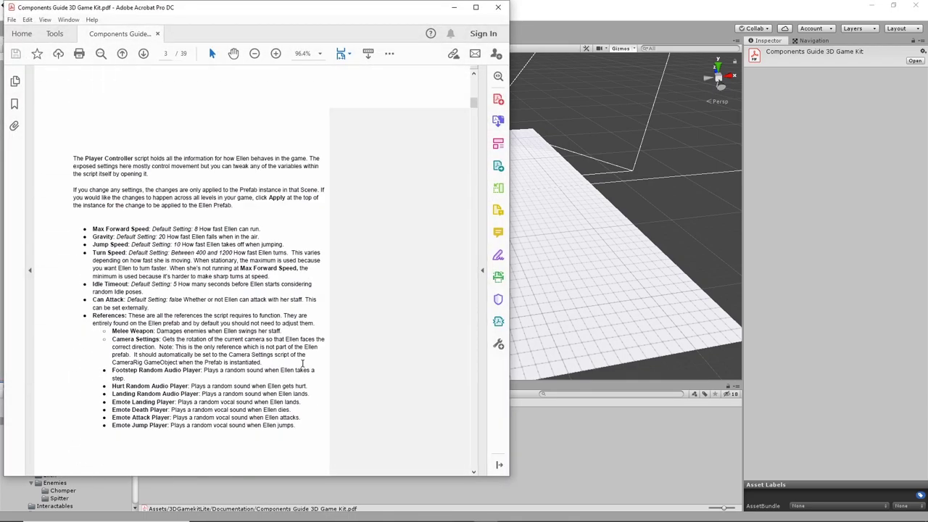
scroll(303, 367, down, 15)
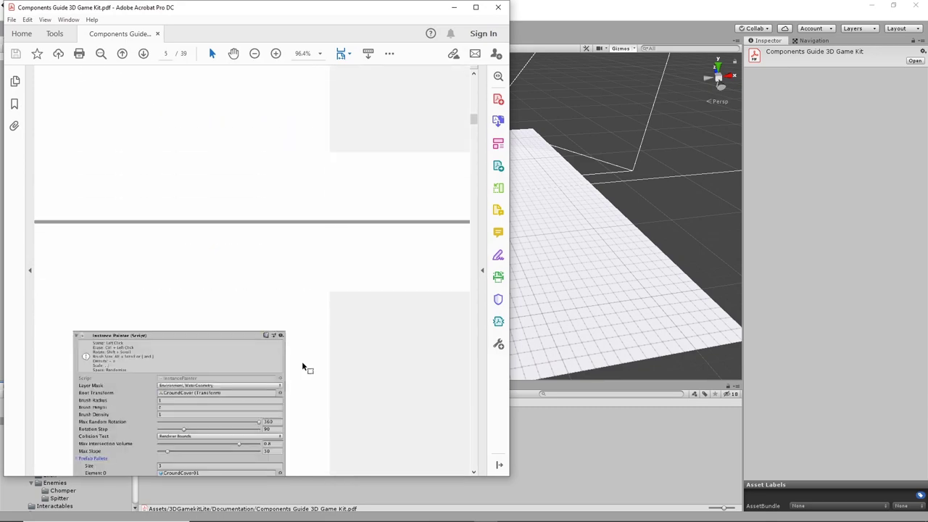
scroll(303, 366, down, 12)
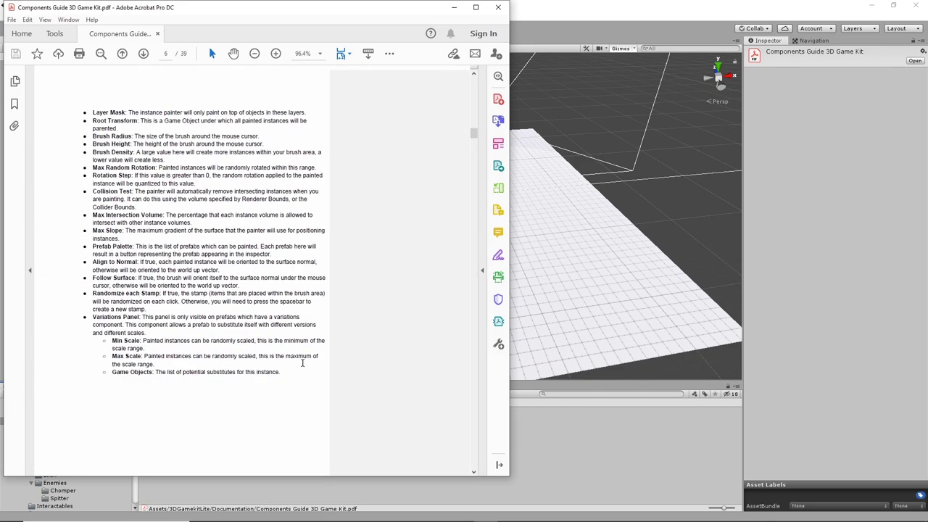
click(498, 7)
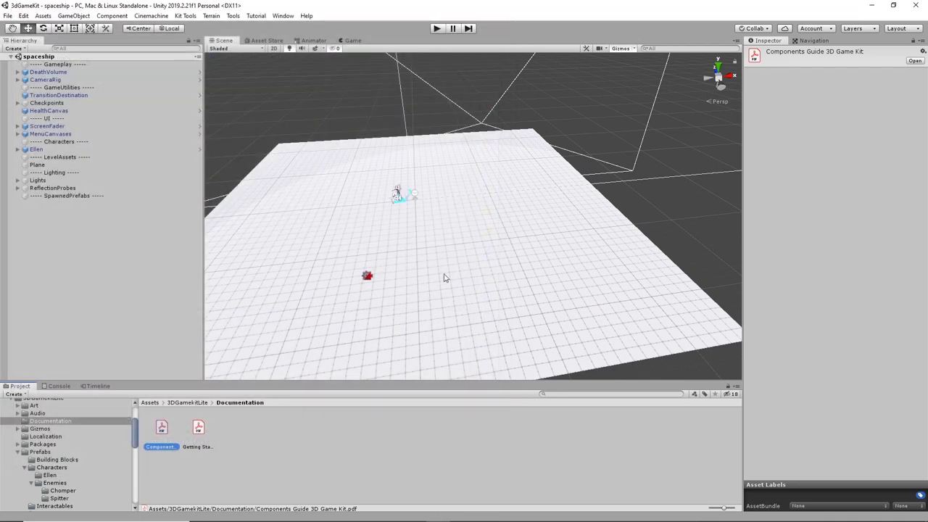
Step: Create a new game kit scene named "tutorial new character"
right_drag(447, 273, 486, 270)
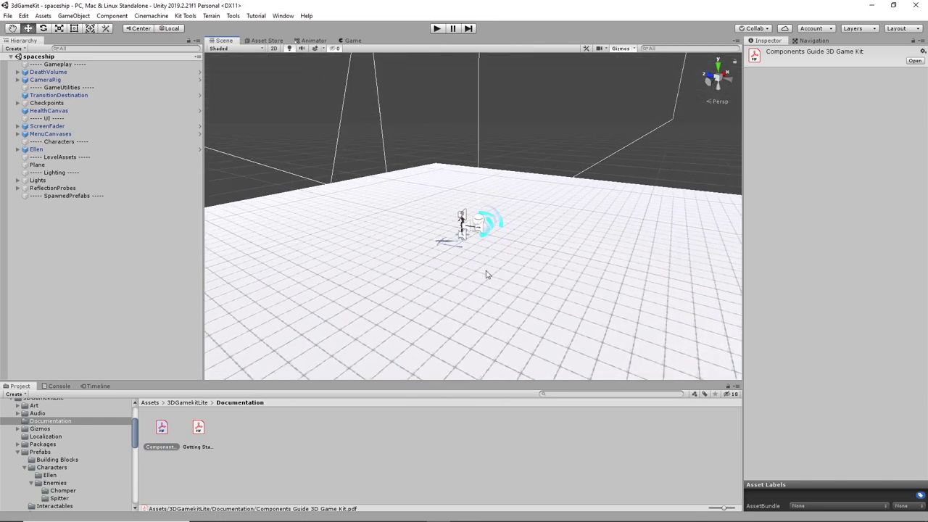
scroll(487, 274, up, 1)
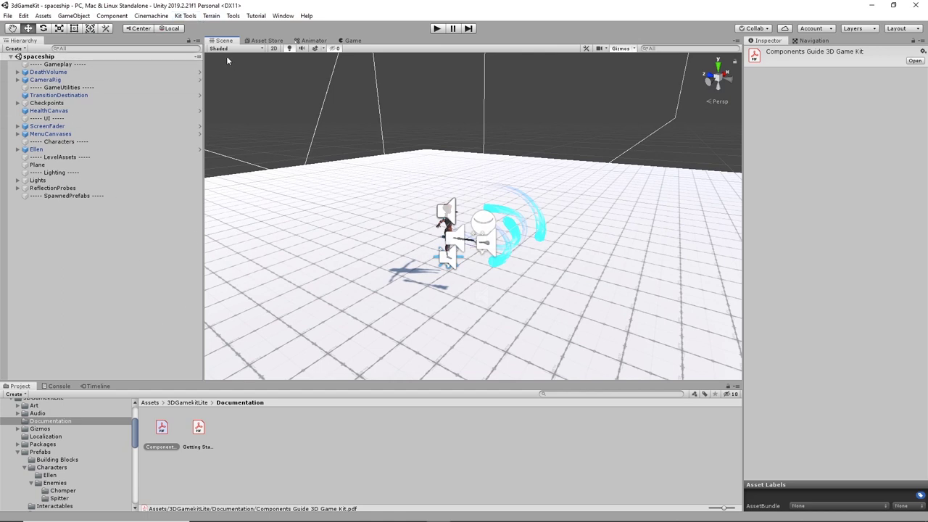
click(187, 20)
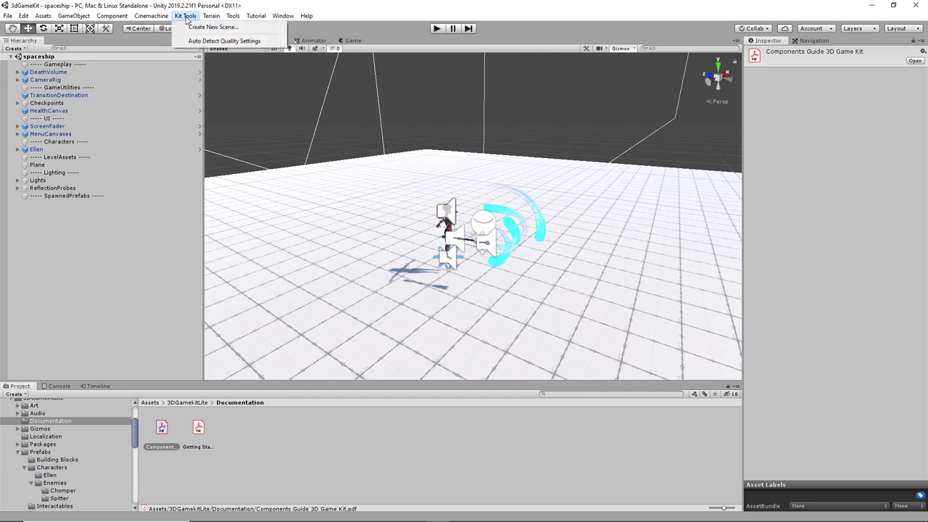
click(231, 30)
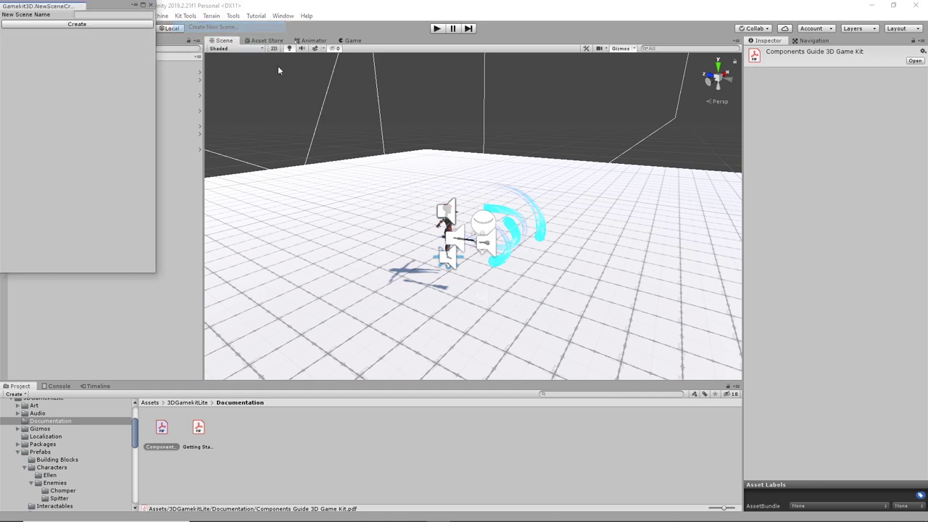
click(88, 16)
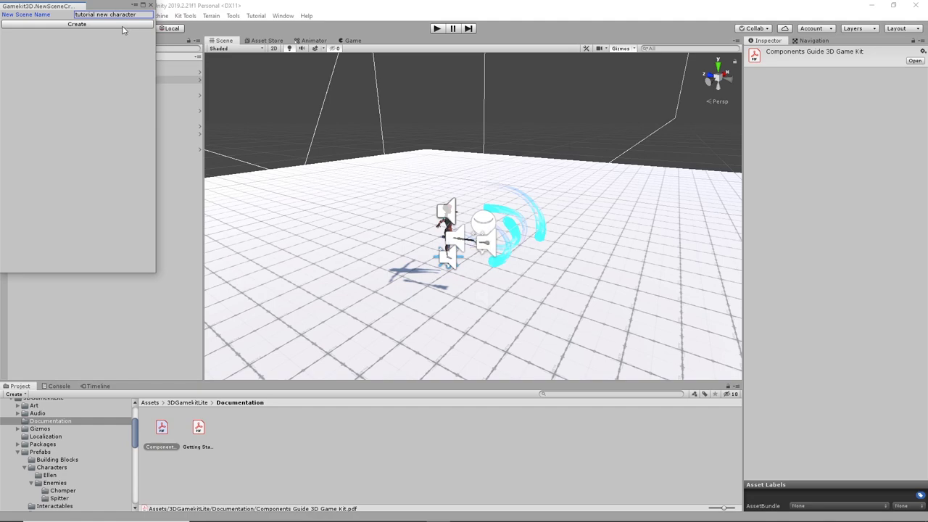
click(123, 28)
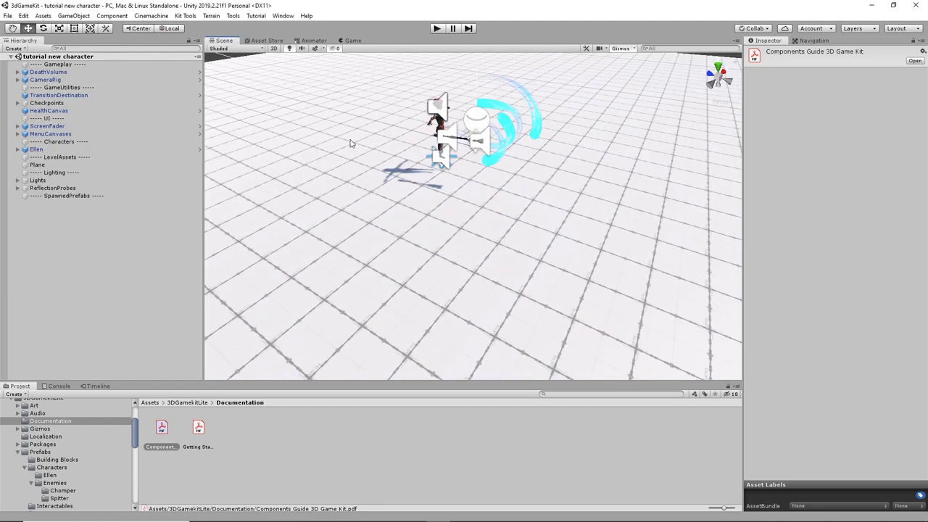
Step: Examine the new scene's ground plane and the Ellen character from several angles
alt+drag(389, 200, 324, 166)
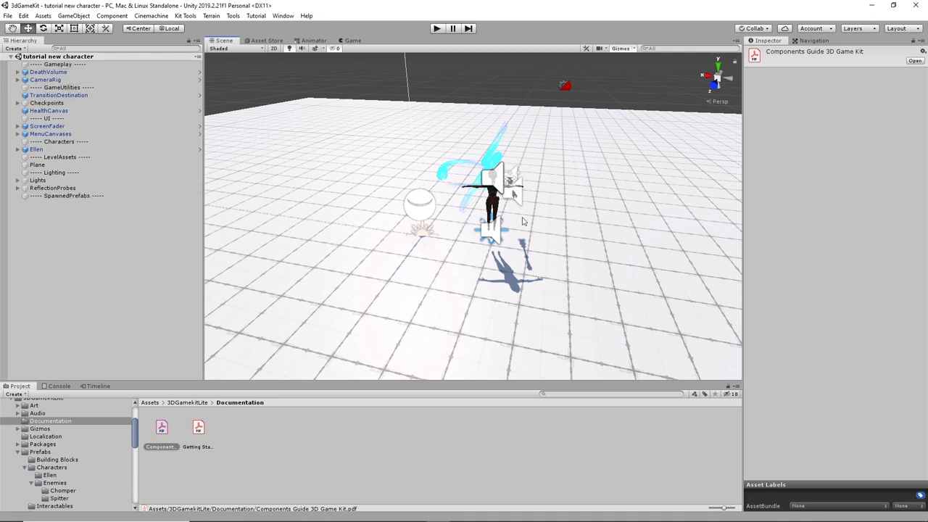
alt+drag(629, 247, 218, 250)
scroll(579, 234, down, 5)
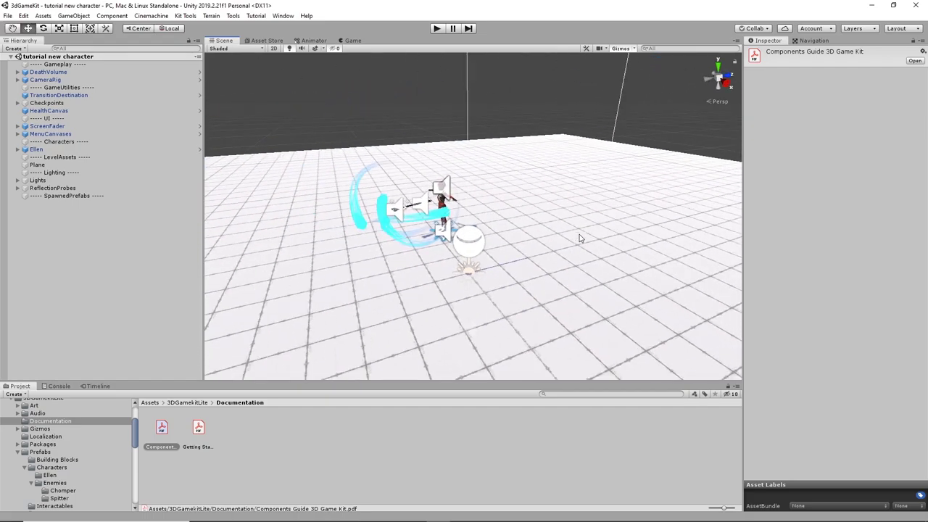
click(591, 272)
alt+drag(621, 267, 237, 170)
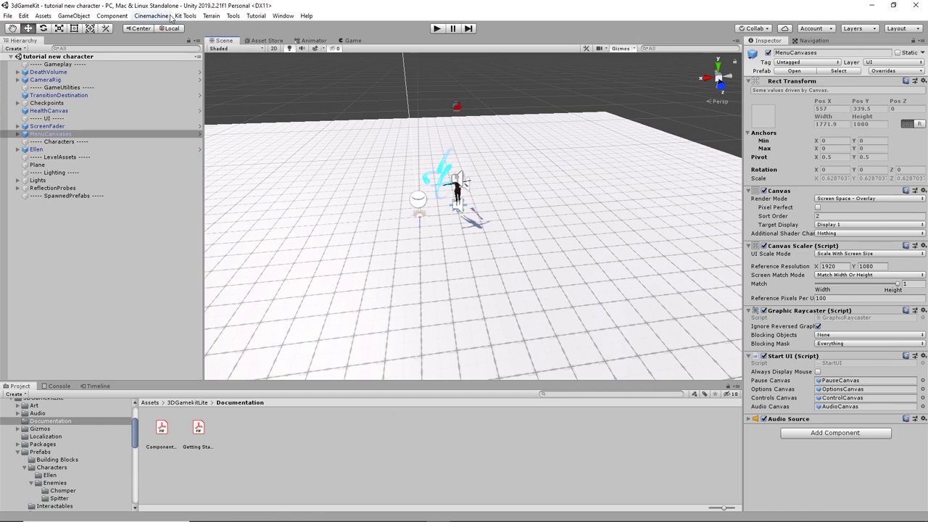
click(233, 16)
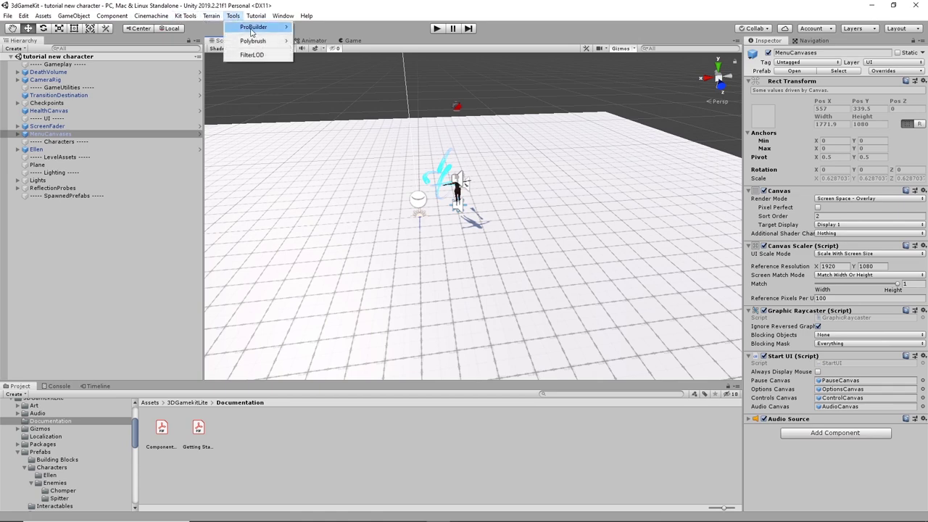
mouse_move(255, 30)
mouse_move(178, 18)
mouse_move(229, 16)
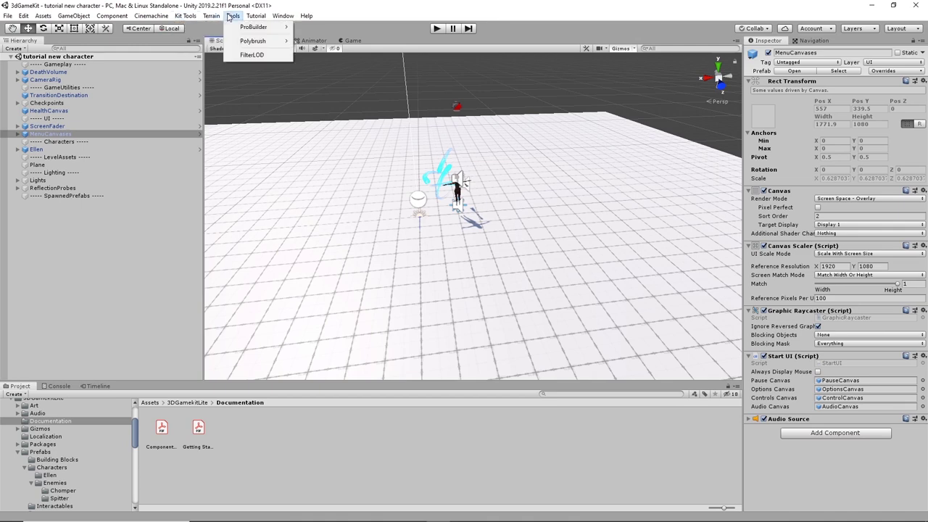
mouse_move(287, 31)
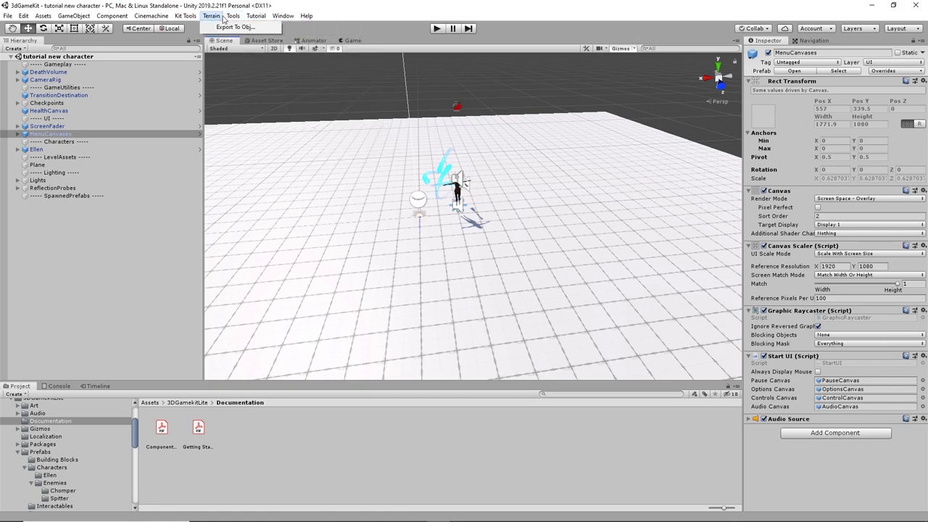
Step: Play-test the scene with the Ellen character and stop play mode
click(367, 11)
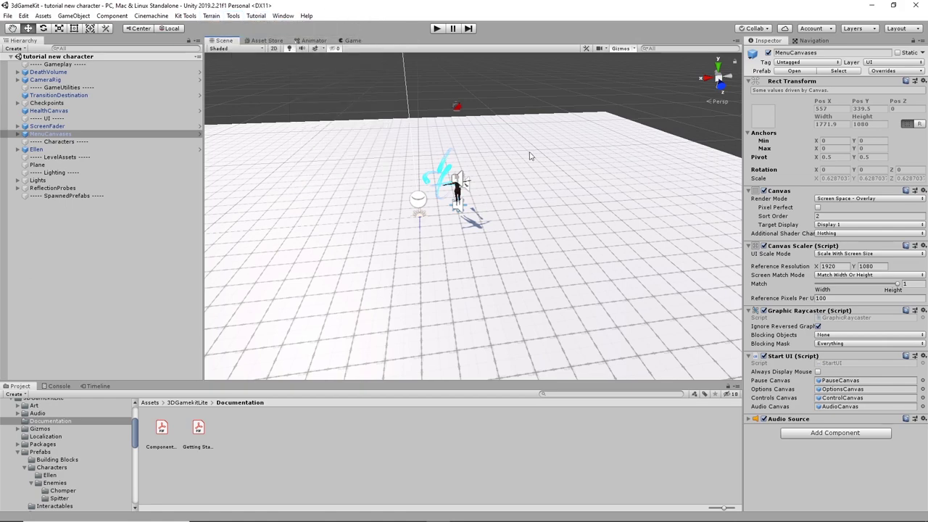
alt+drag(547, 179, 427, 54)
click(437, 29)
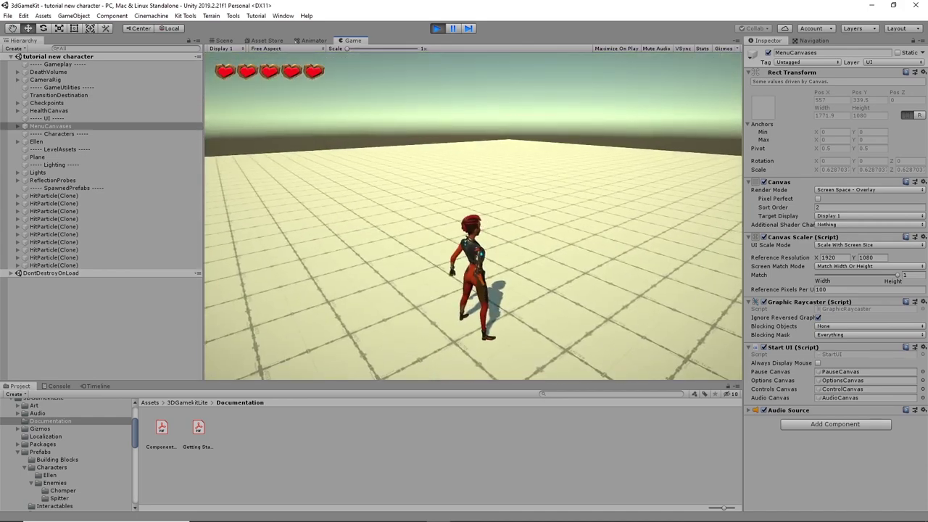
key(Escape)
click(436, 27)
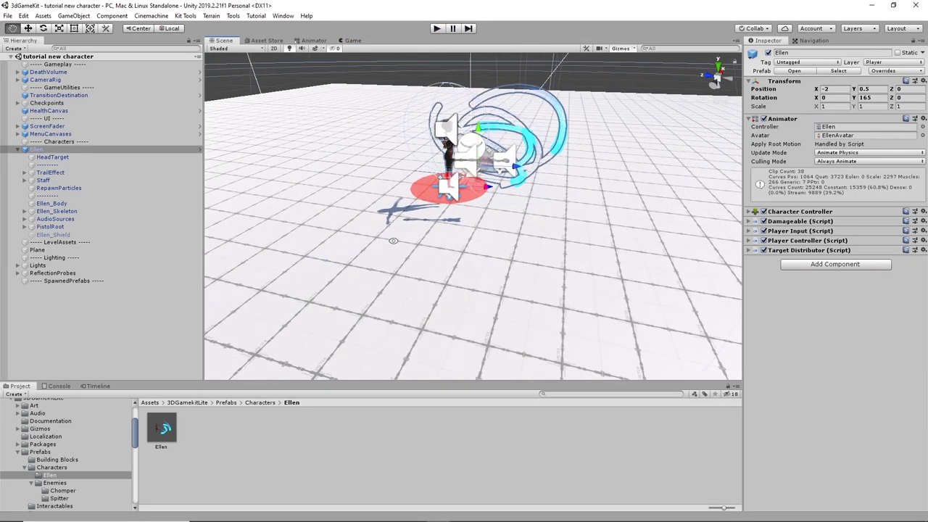
Step: Open the Characters folder under Art and Models in the 3DGamekitLite project assets
key(w)
click(32, 406)
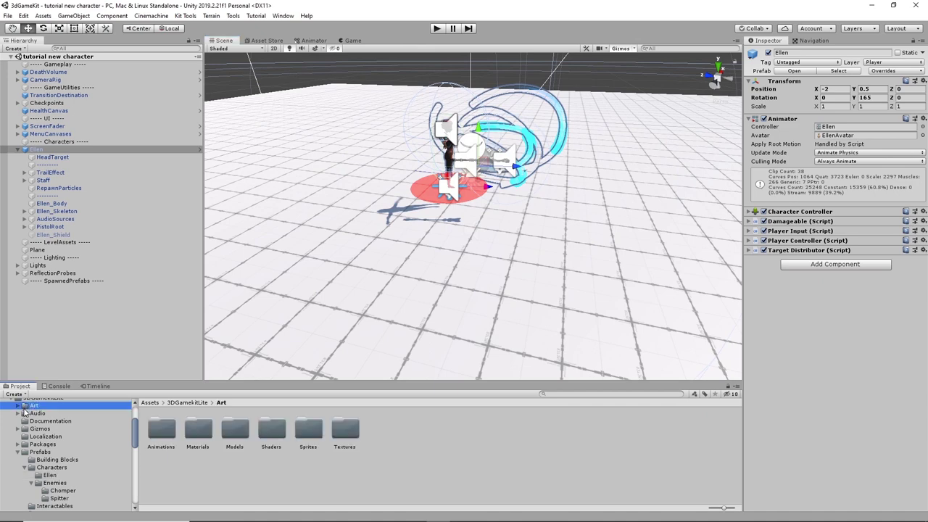
click(18, 406)
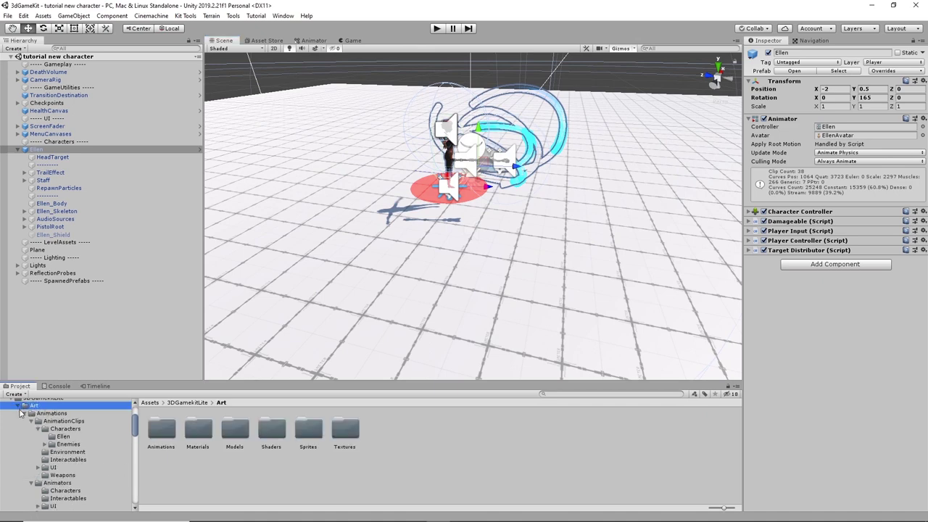
scroll(35, 426, up, 2)
scroll(43, 461, down, 2)
click(25, 413)
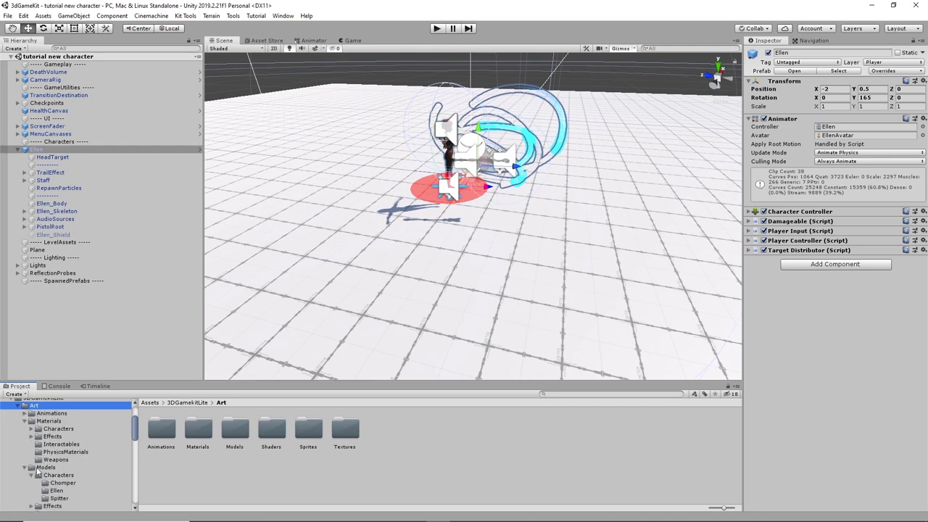
click(39, 475)
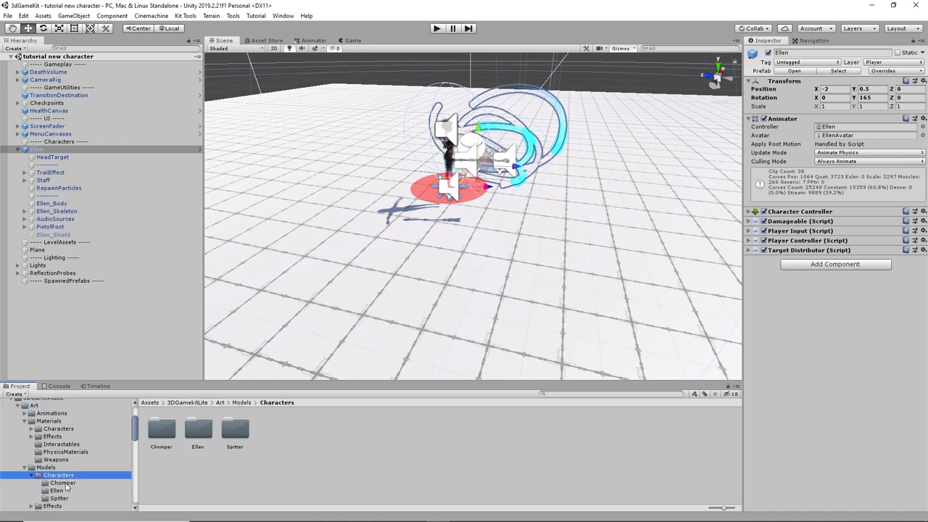
Step: Place the Chomper model on the ground plane in front of Ellen
scroll(66, 487, down, 2)
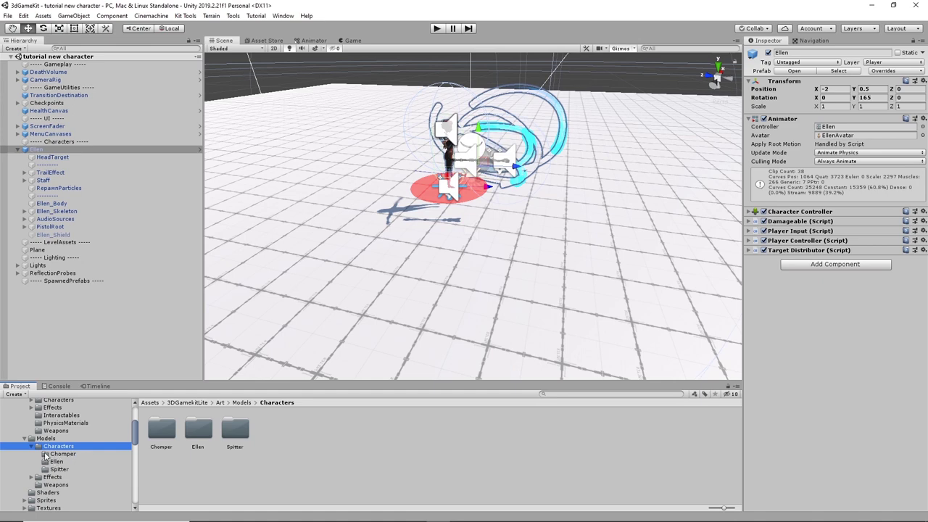
click(51, 455)
drag(152, 433, 521, 290)
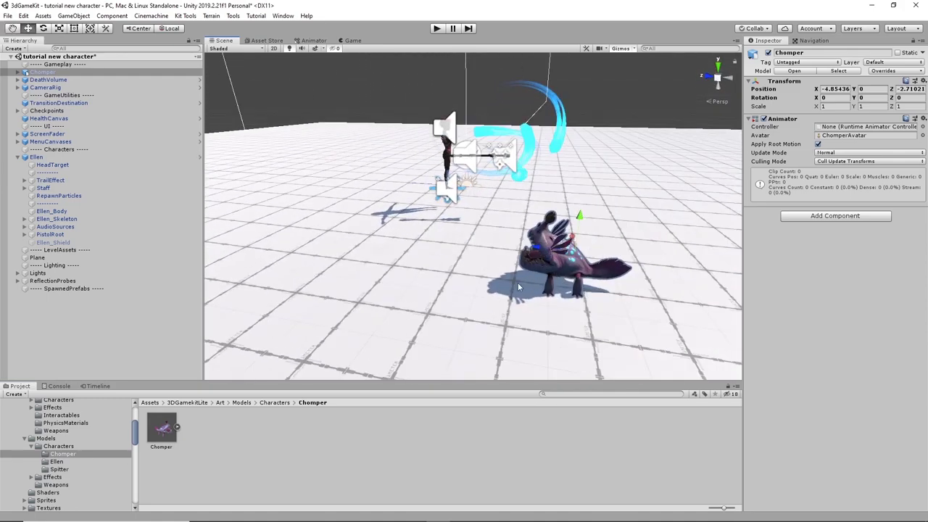
Step: Delete the whole Chomper object from the scene
click(558, 267)
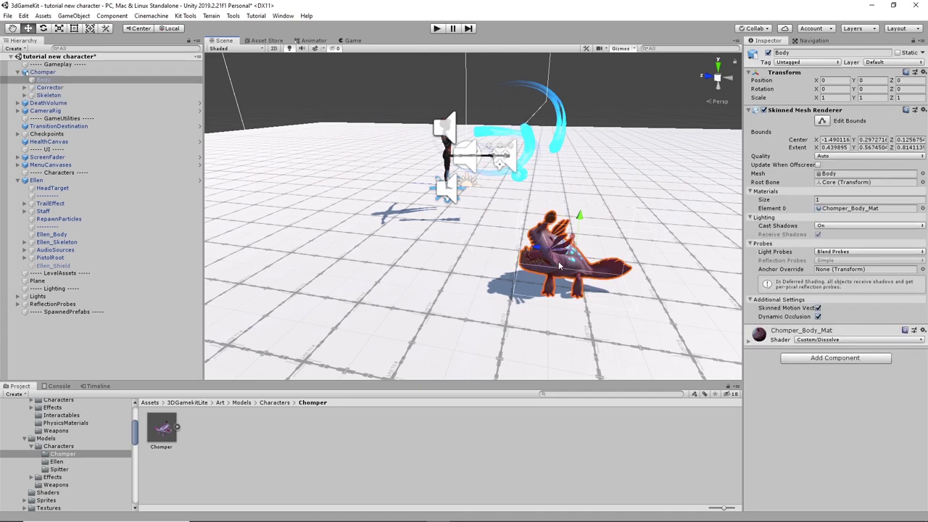
click(41, 73)
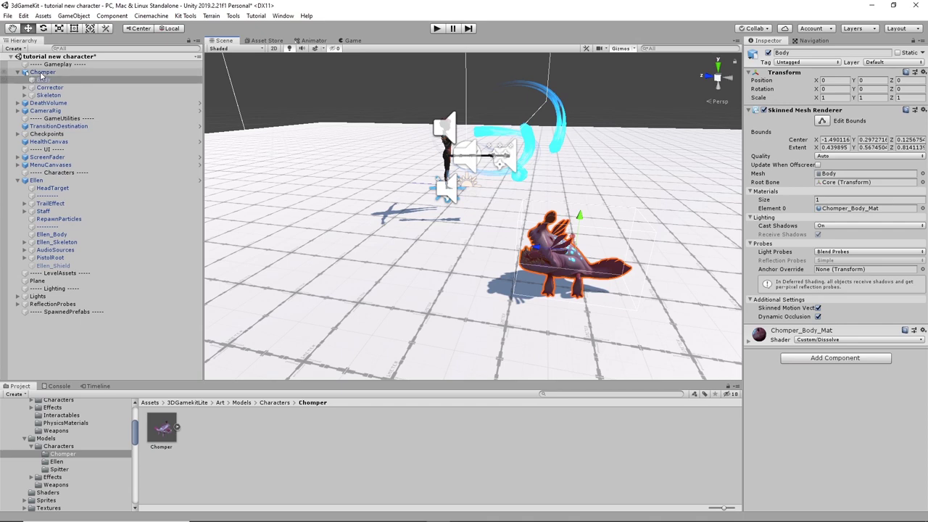
key(Delete)
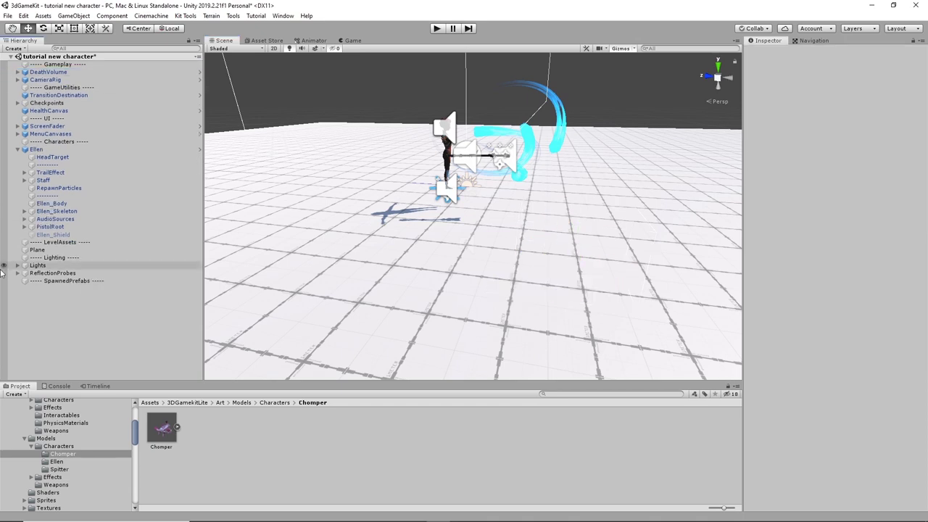
Step: Inspect the Ellen model's rig import settings, including its root node options, and compare with Ellen in the scene
click(54, 462)
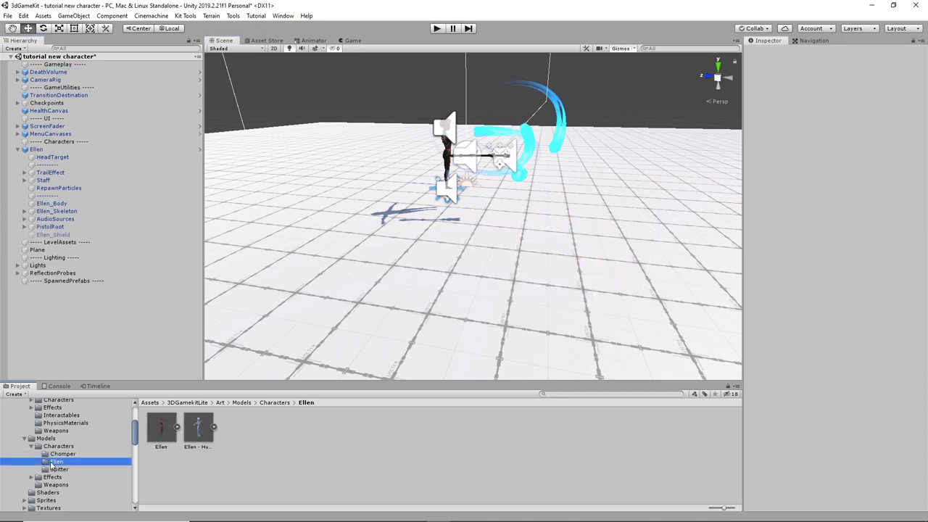
click(164, 428)
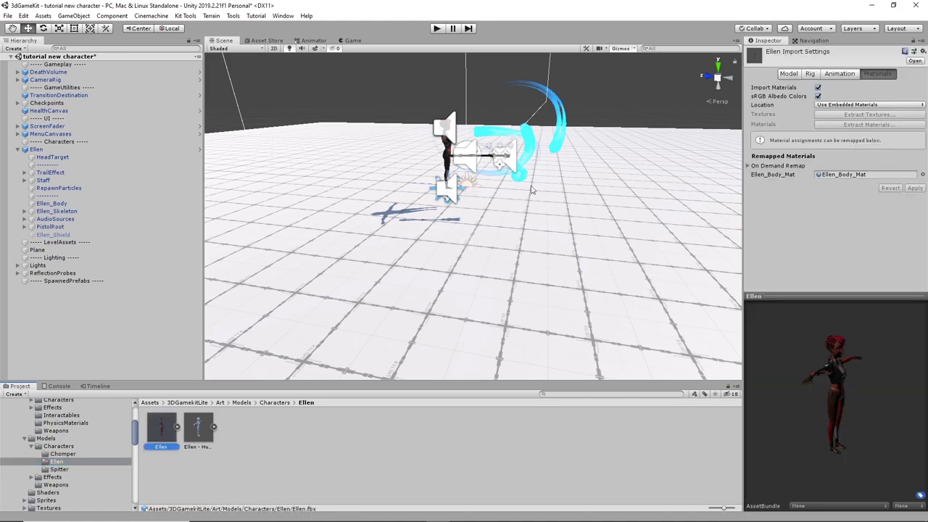
alt+drag(655, 236, 461, 274)
scroll(632, 253, up, 2)
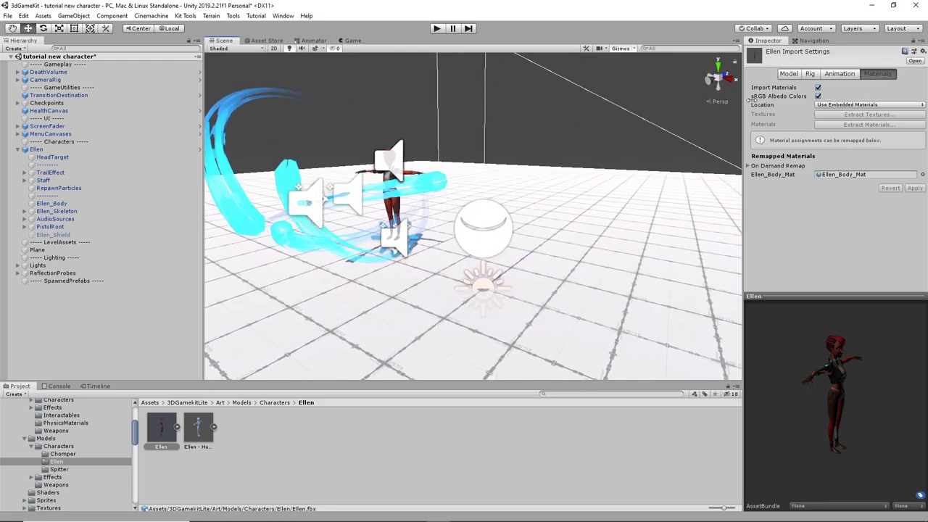
click(809, 74)
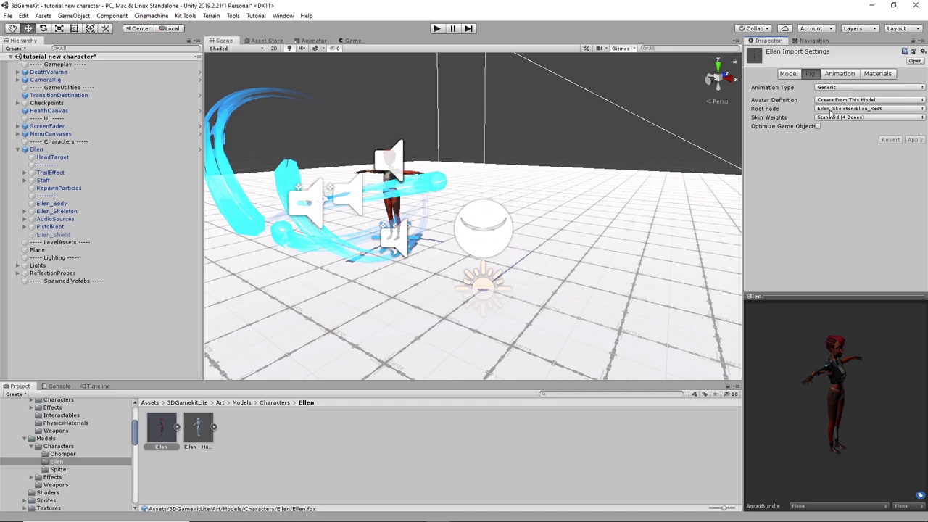
click(876, 109)
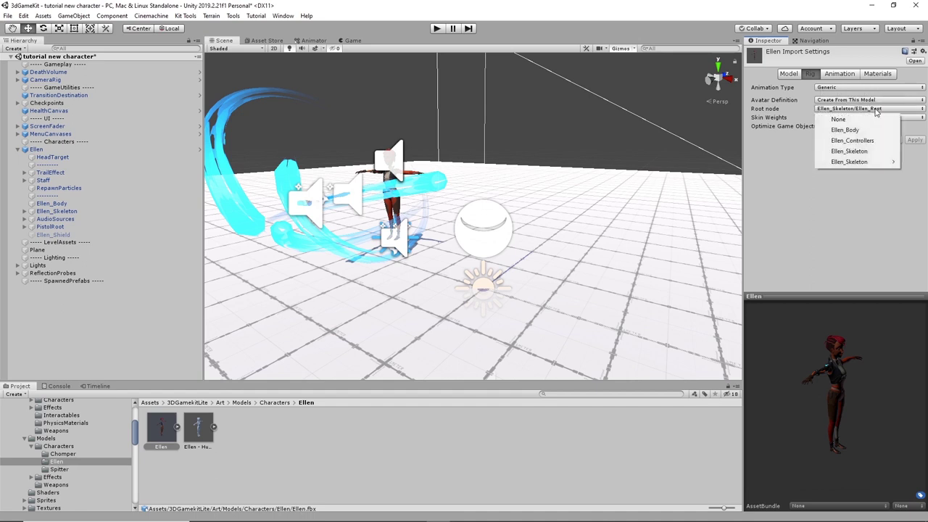
click(834, 110)
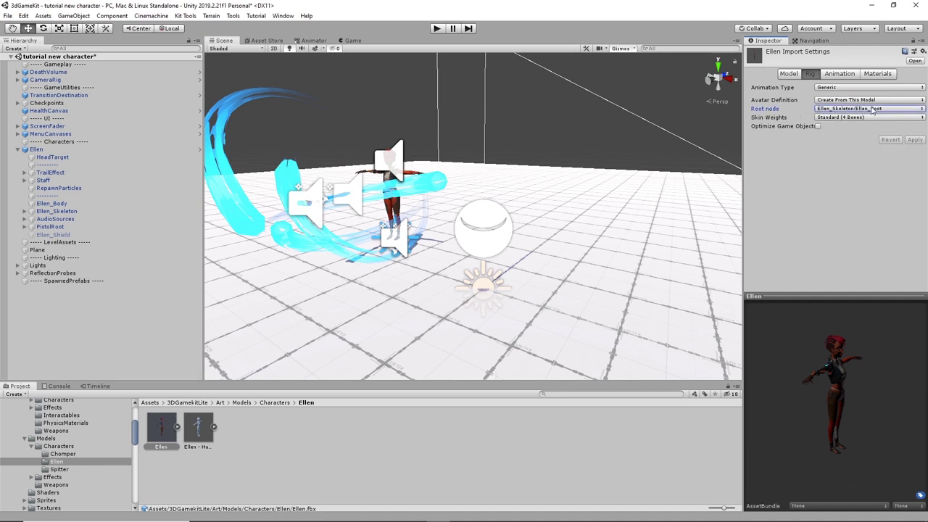
alt+drag(443, 285, 519, 290)
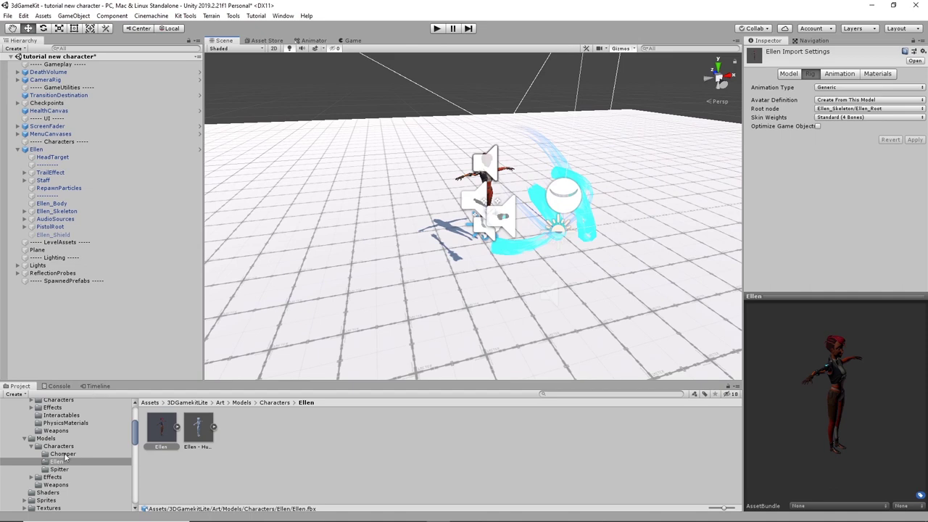
Step: Place the Bender model from the project's characters folder on the ground plane near Ellen
click(50, 446)
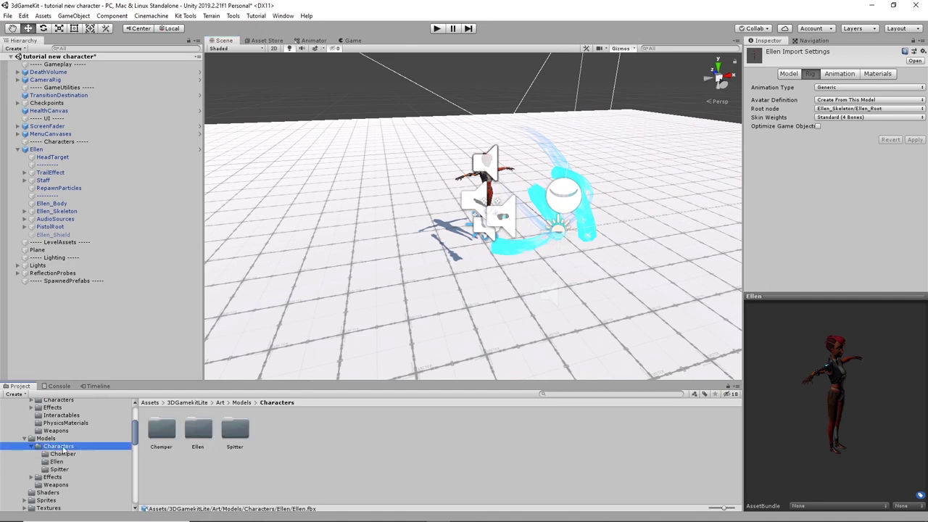
scroll(51, 449, down, 5)
click(16, 461)
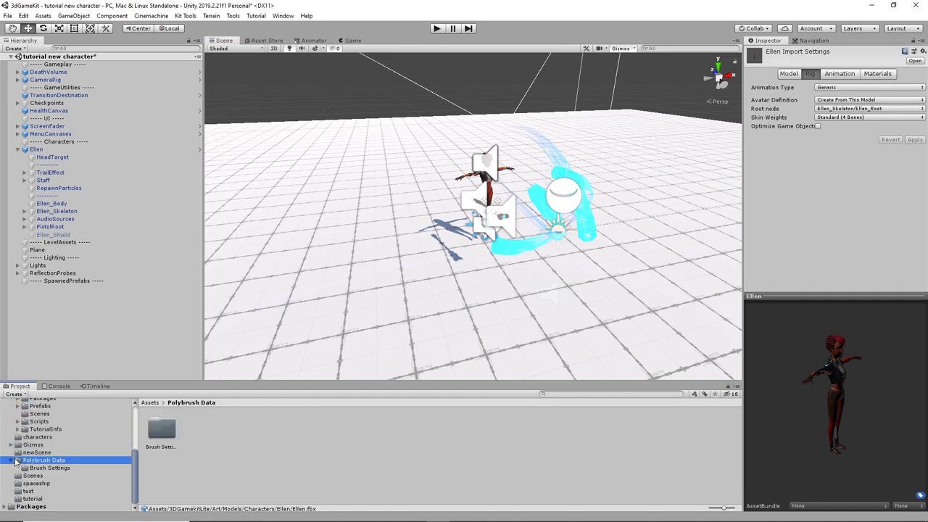
click(11, 461)
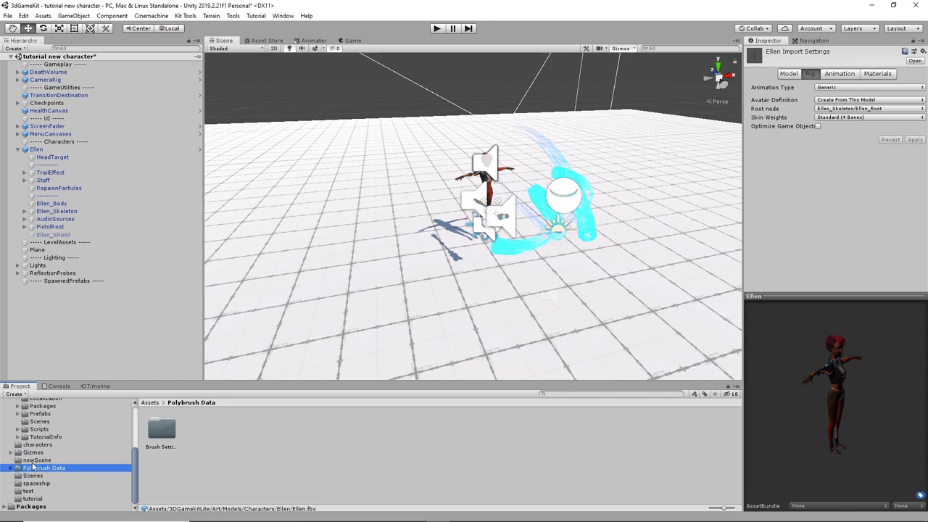
scroll(32, 468, up, 3)
click(42, 502)
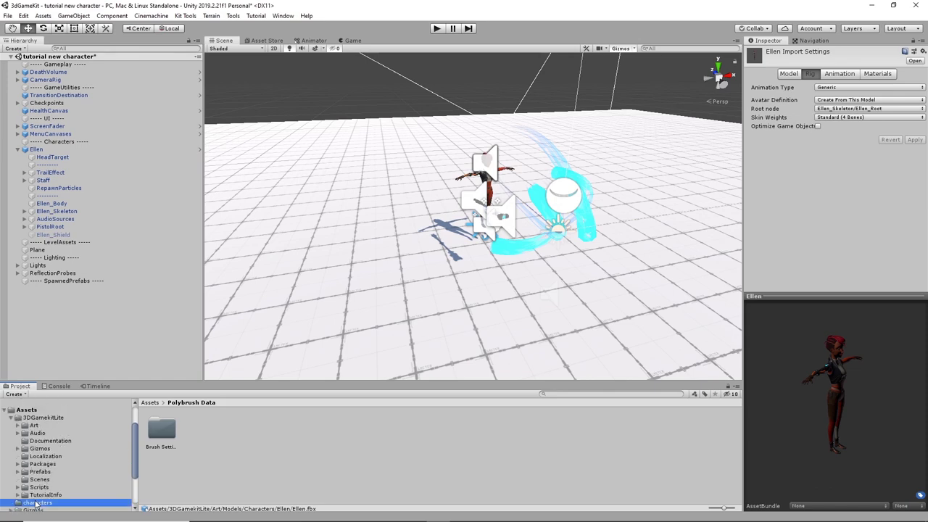
drag(344, 294, 382, 266)
Step: Rotate Bender to -180 degrees about the Y axis
alt+drag(419, 236, 584, 300)
key(e)
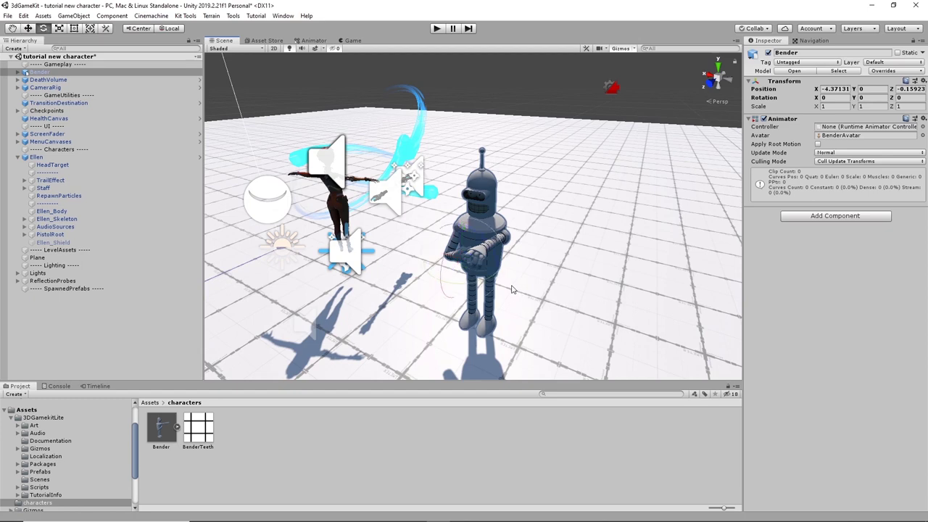
drag(467, 288, 710, 270)
Step: Examine Bender's hands, face and body up close and from a distance
alt+drag(613, 282, 454, 248)
scroll(447, 255, up, 5)
scroll(448, 255, up, 2)
scroll(416, 279, up, 5)
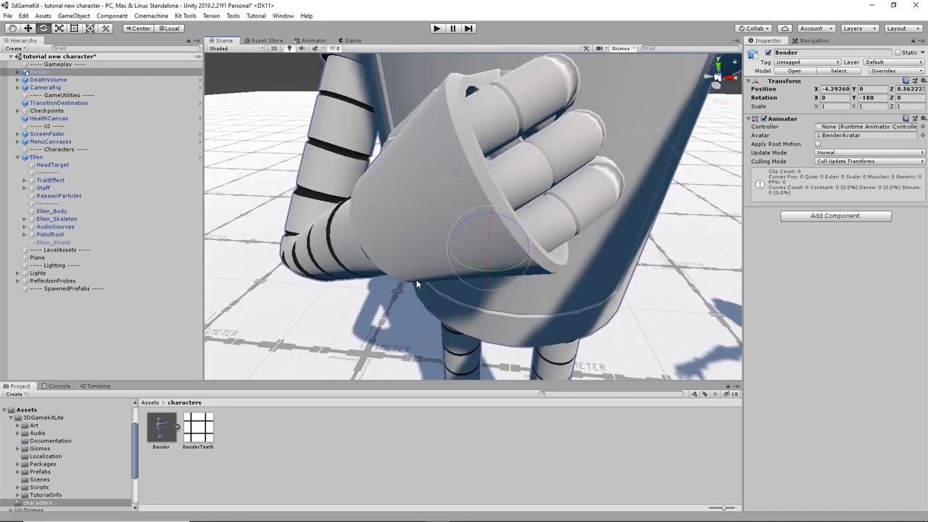
scroll(416, 279, down, 6)
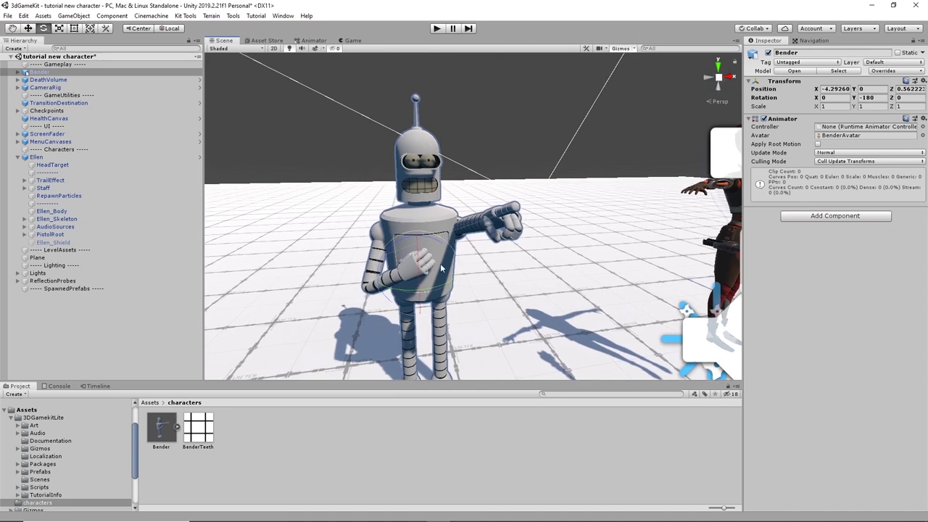
scroll(408, 207, down, 3)
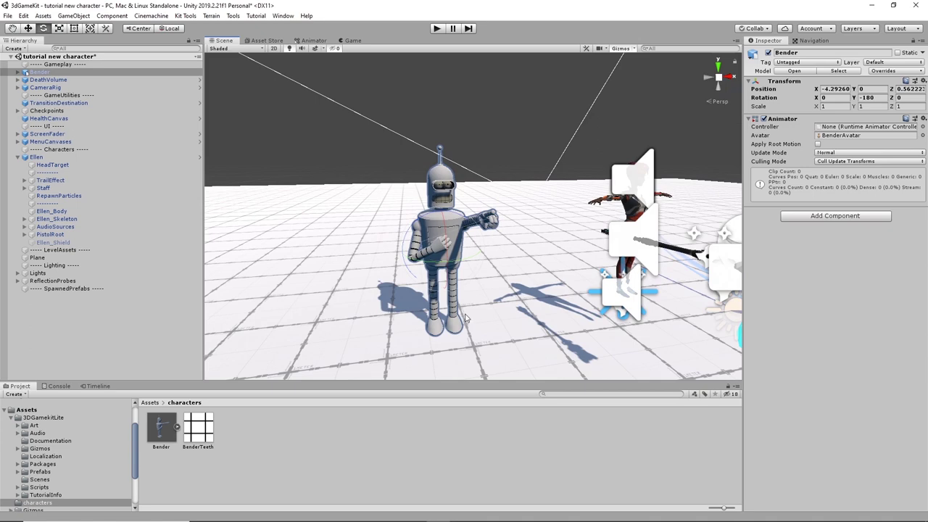
scroll(407, 252, up, 4)
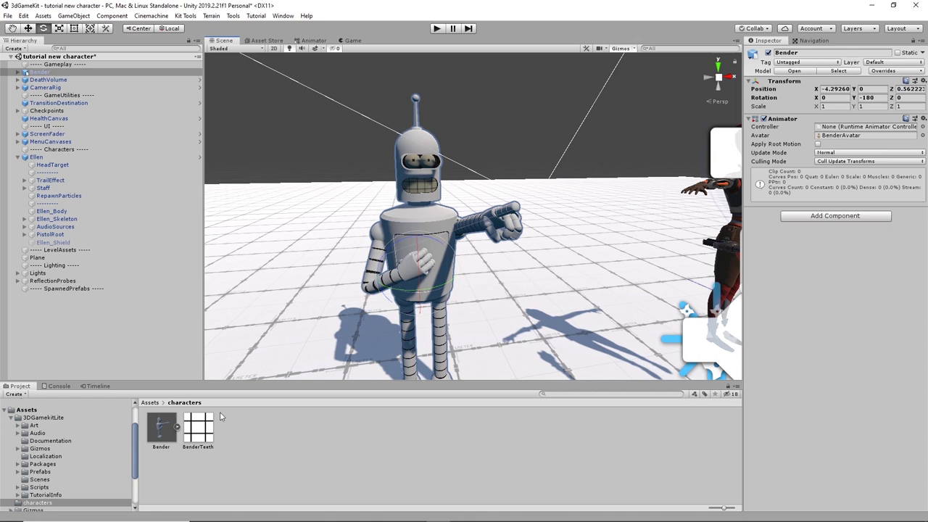
Step: Set the animation type in the Bender model's rig import settings to Humanoid
click(158, 432)
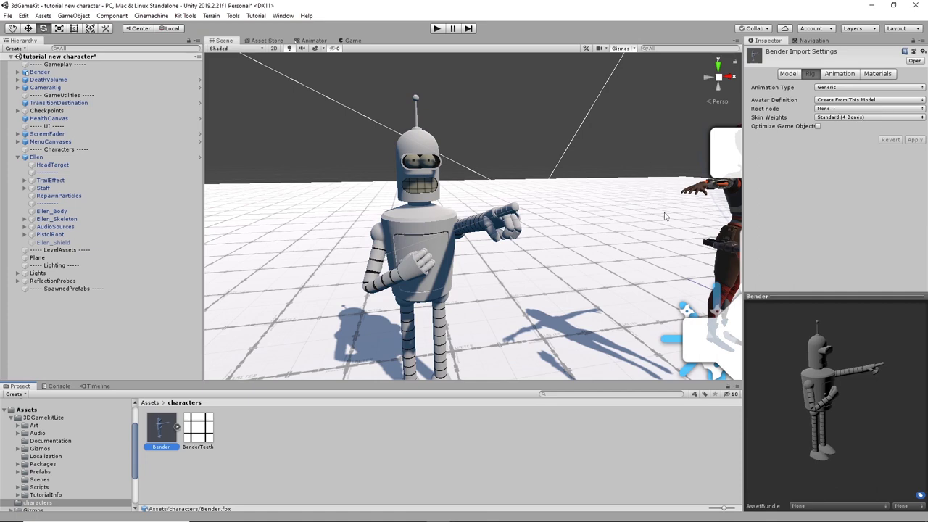
scroll(641, 248, down, 2)
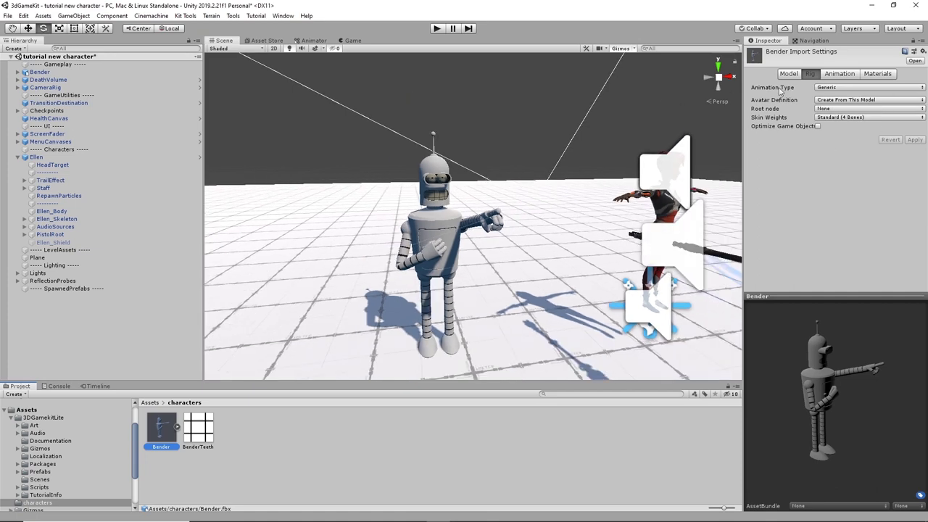
scroll(660, 162, down, 2)
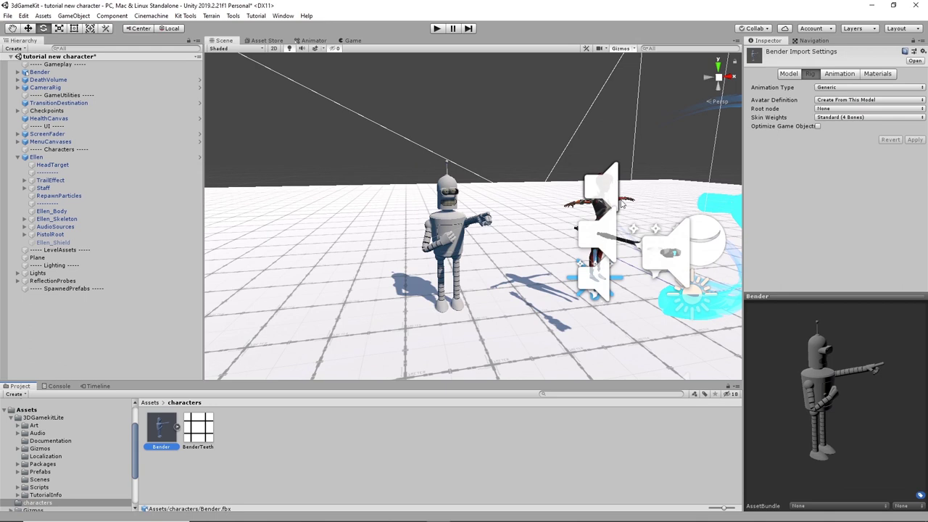
scroll(524, 182, up, 2)
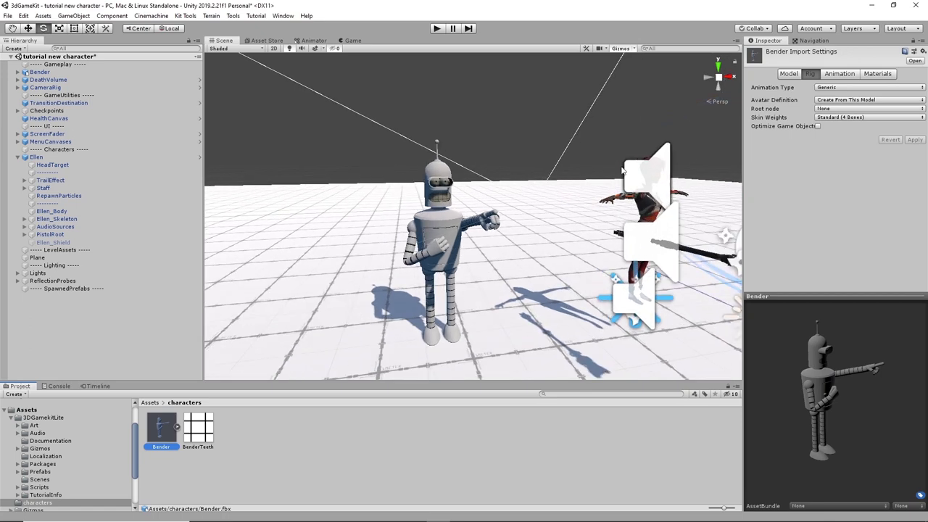
alt+drag(621, 170, 483, 186)
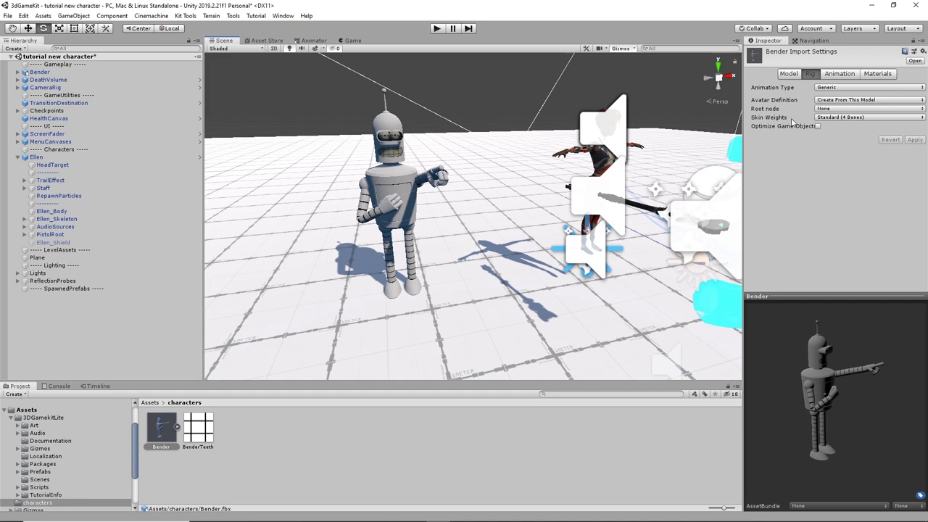
click(844, 88)
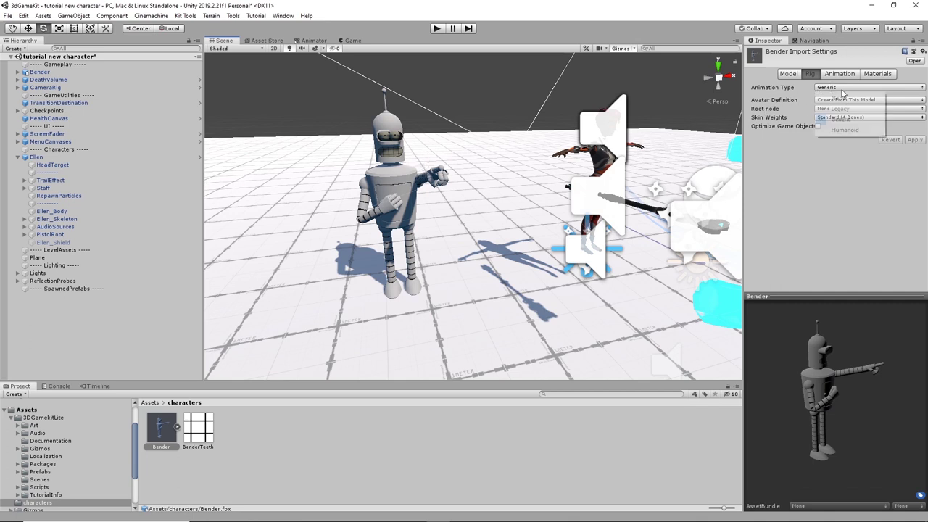
click(844, 131)
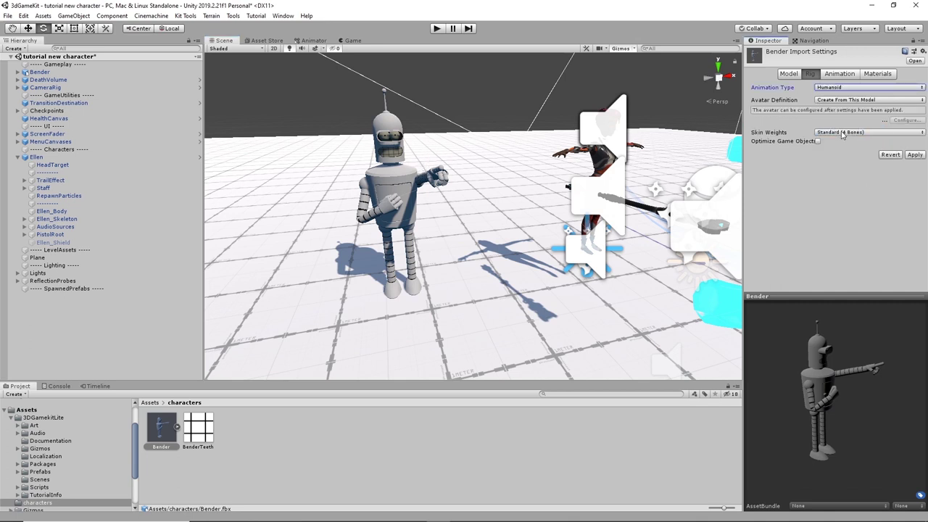
Step: Apply the Humanoid rig import settings to the Bender model and select Bender in the scene
click(914, 155)
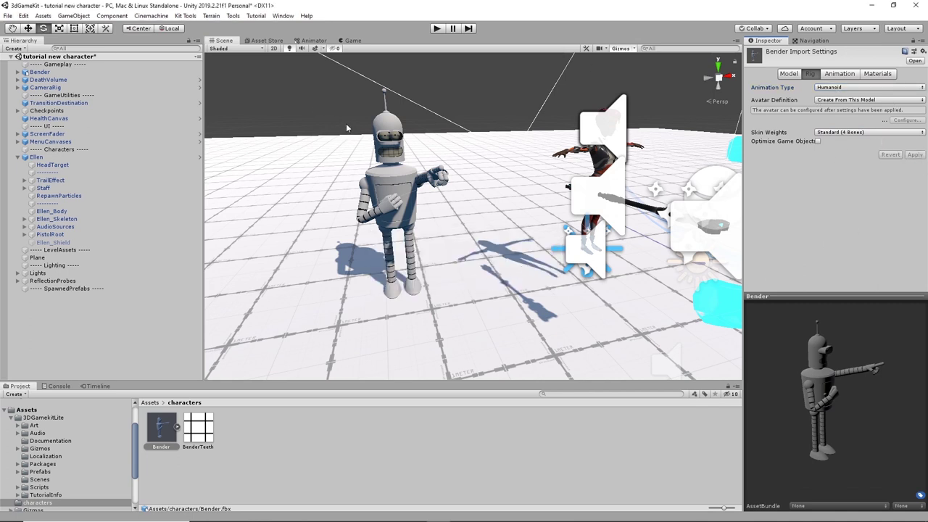
click(398, 177)
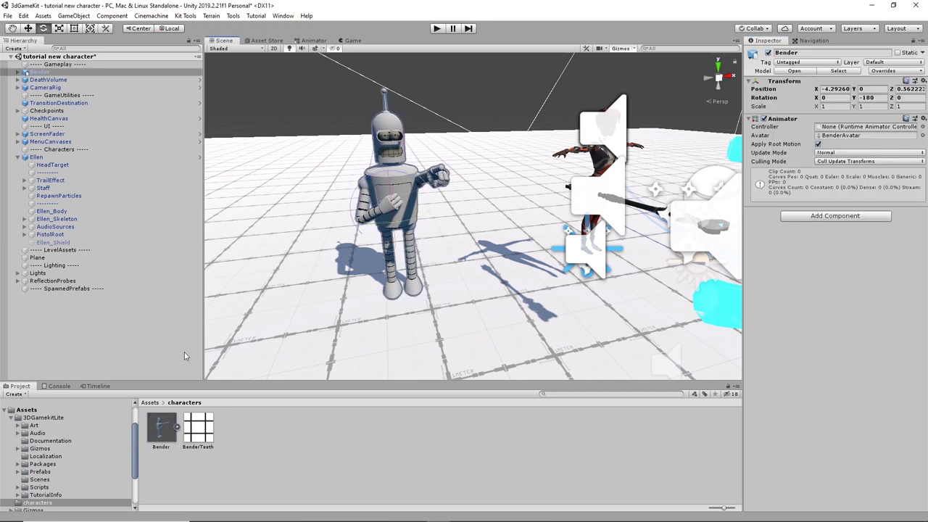
Step: Extract Bender's five embedded materials, from darkVisor to mouthTeeth, from the model into the project's characters folder
click(177, 429)
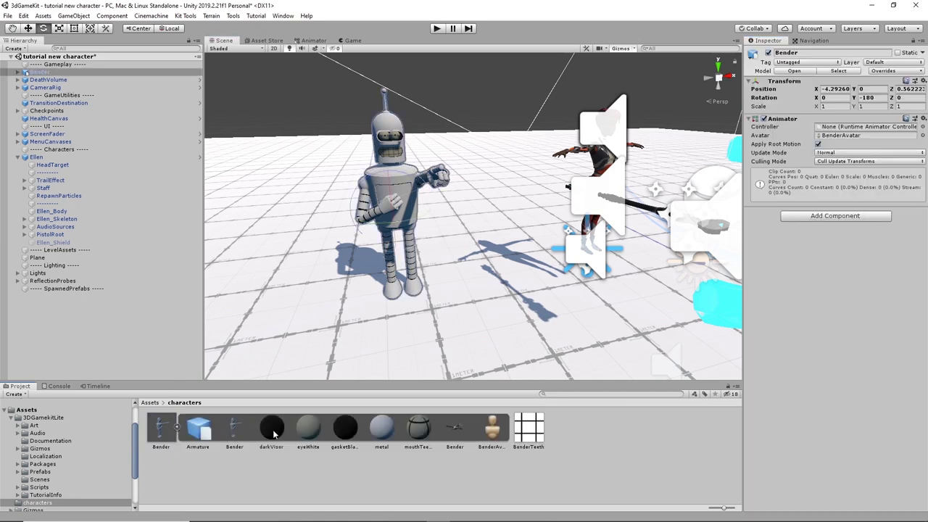
click(272, 432)
shift+click(428, 430)
right_click(428, 430)
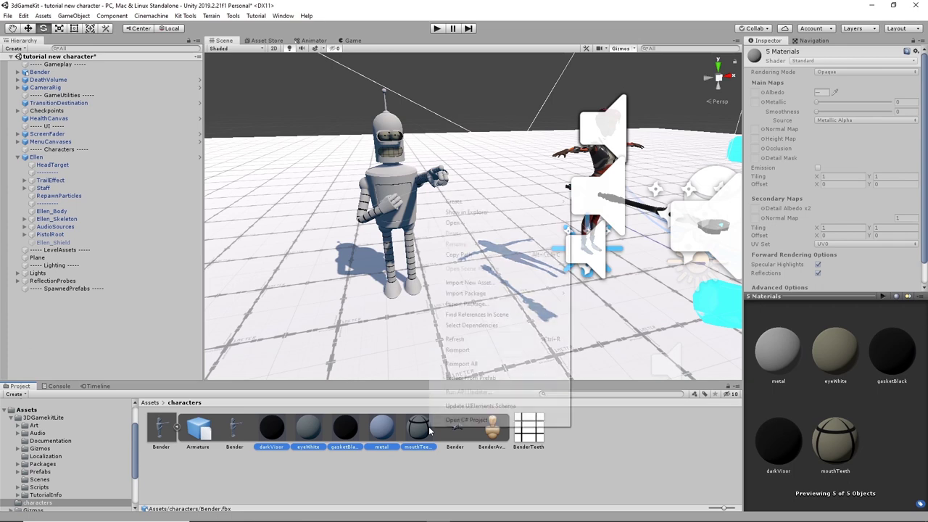
click(472, 378)
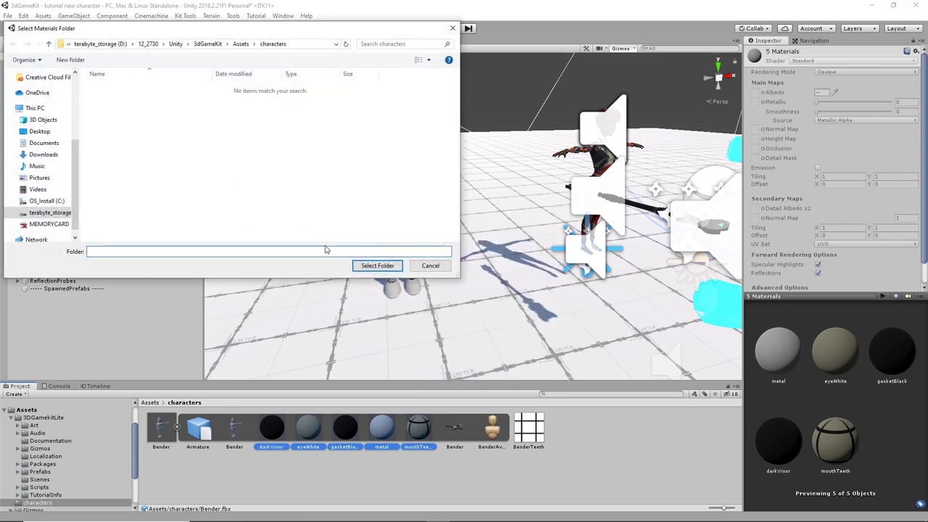
click(377, 265)
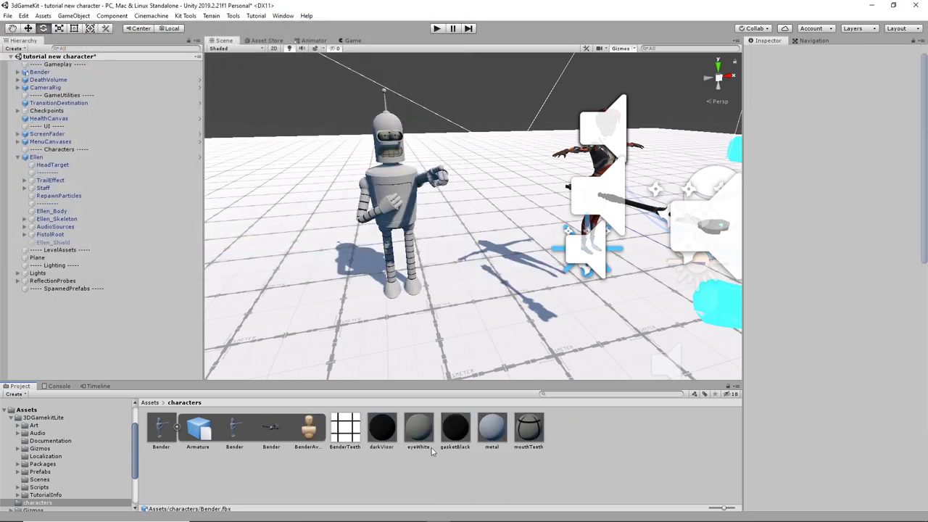
Step: Enable emission on the mouthTeeth material and assign the BenderTeeth texture as its emission map
click(377, 429)
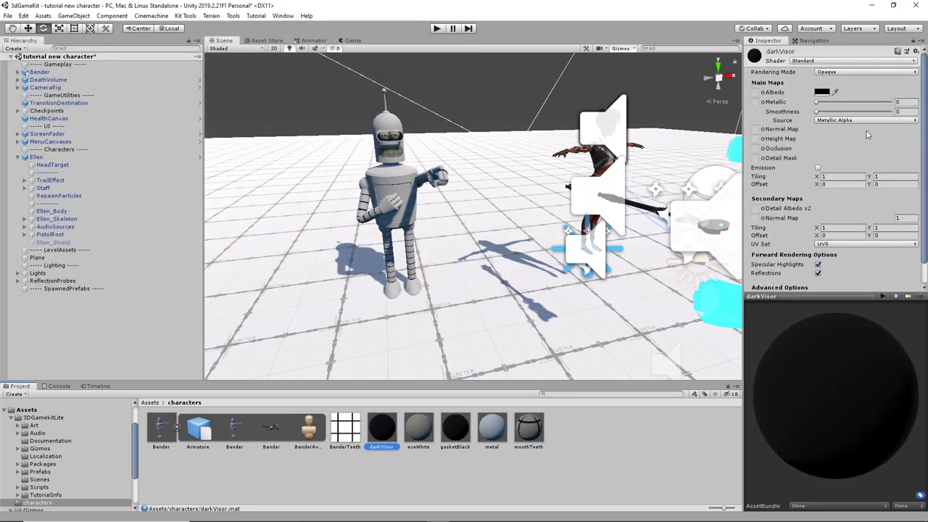
click(545, 434)
scroll(781, 218, down, 2)
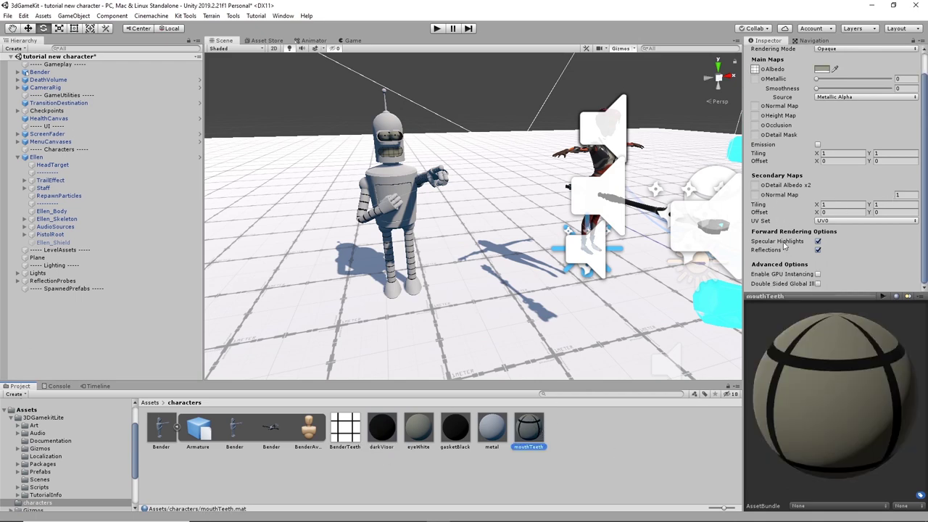
scroll(782, 146, up, 2)
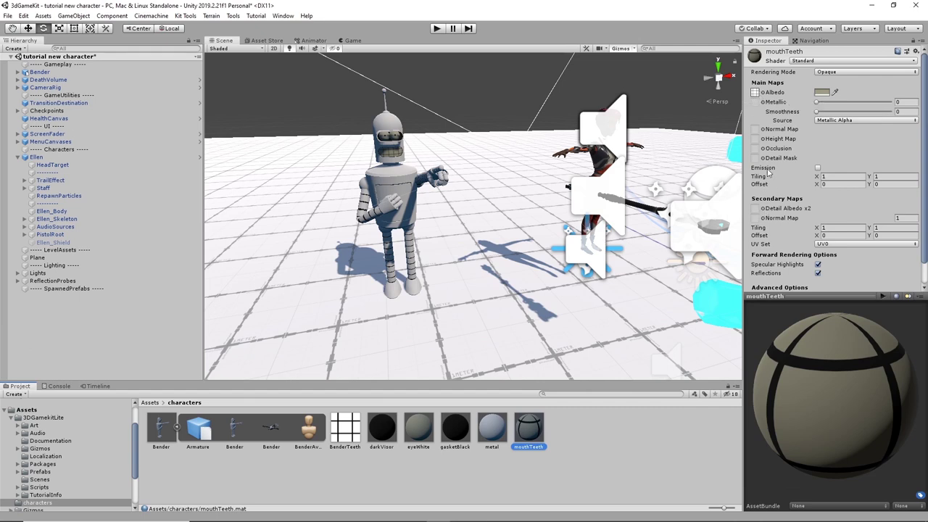
click(817, 168)
click(819, 168)
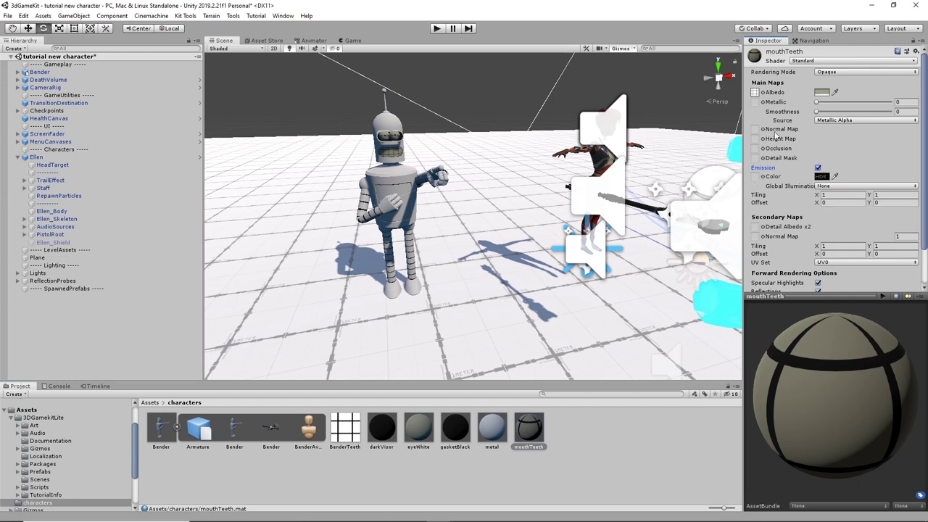
click(755, 176)
click(732, 348)
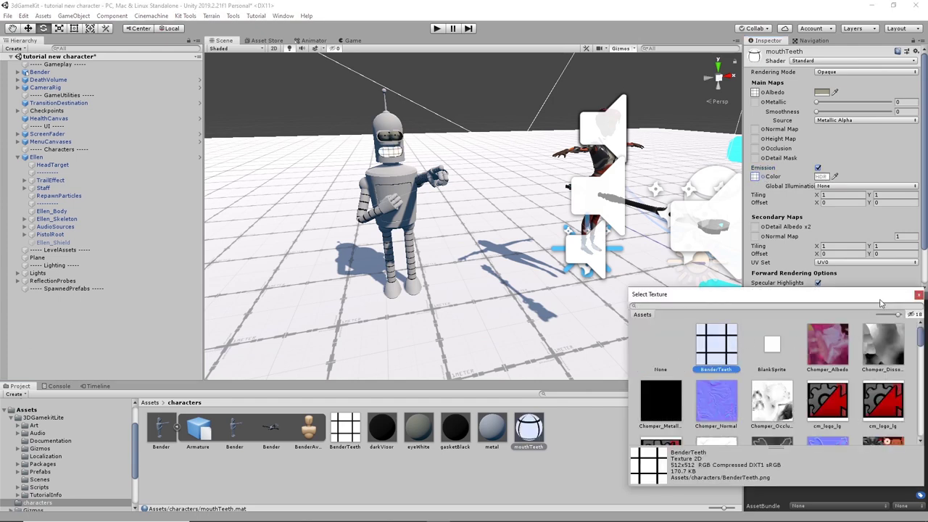
click(919, 295)
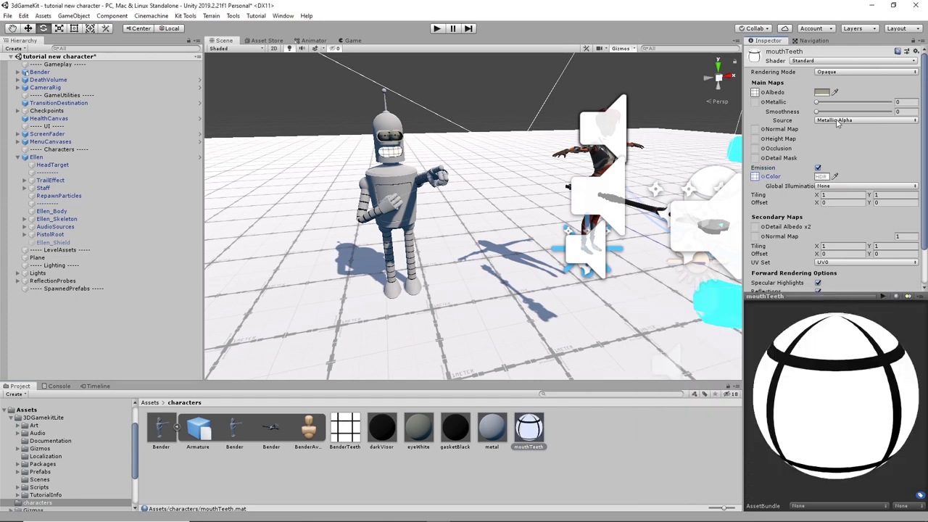
Step: Set the mouthTeeth material's albedo color to white
click(822, 93)
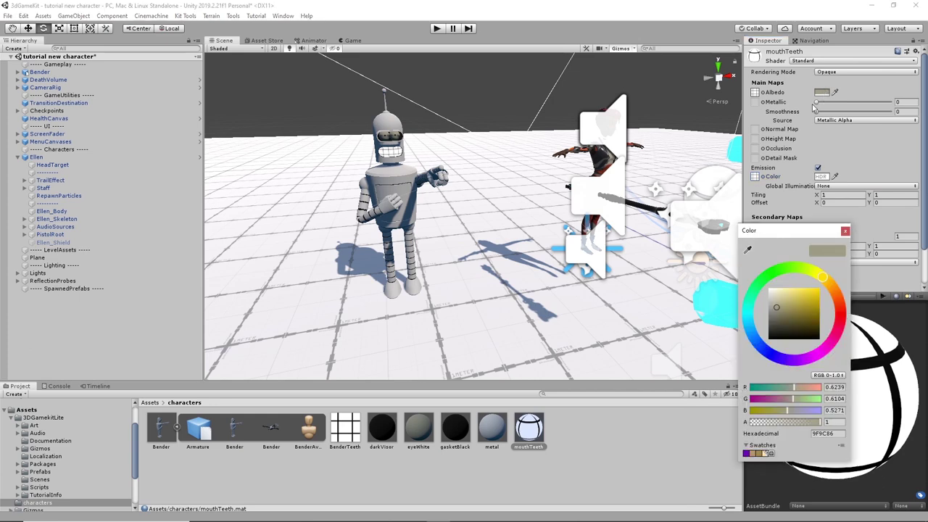
drag(773, 299, 768, 287)
click(846, 231)
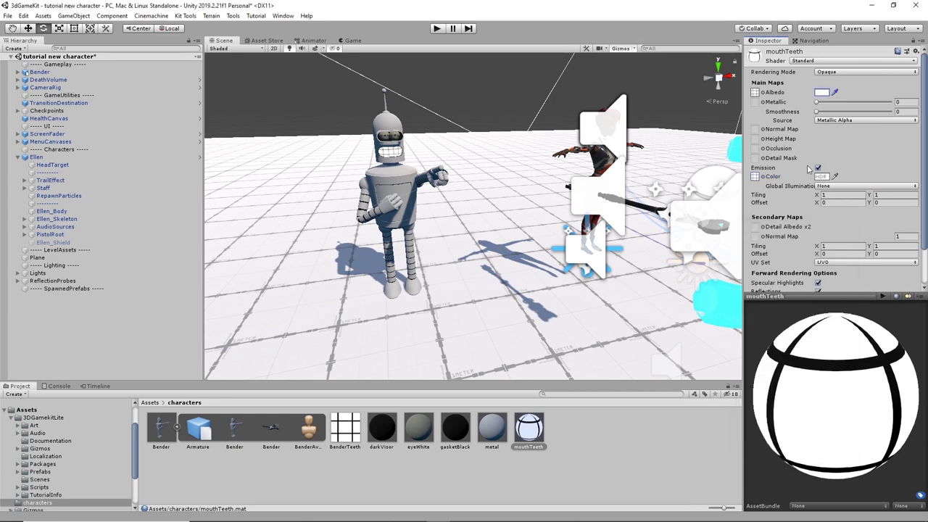
Step: Set the mouthTeeth emission color to pale yellow, RGB 253, 242, 176, and save it as a swatch
click(821, 176)
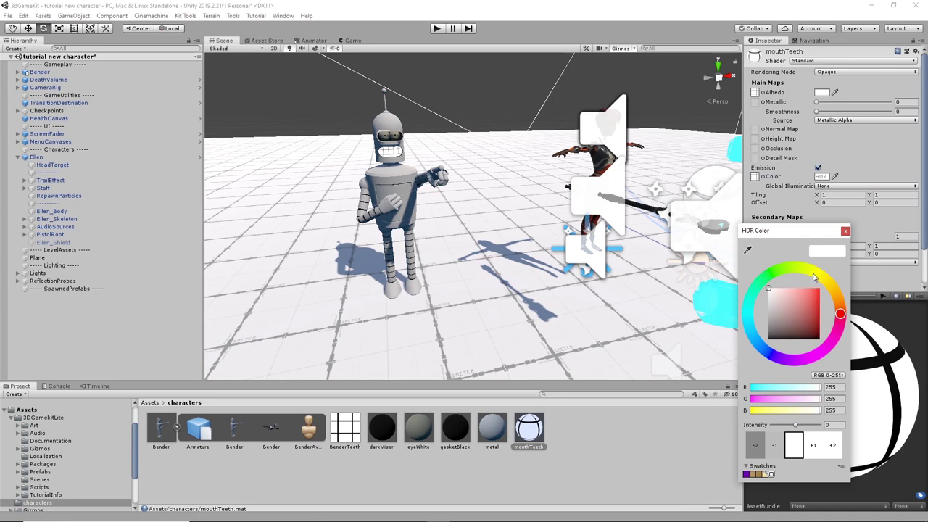
click(818, 277)
click(784, 290)
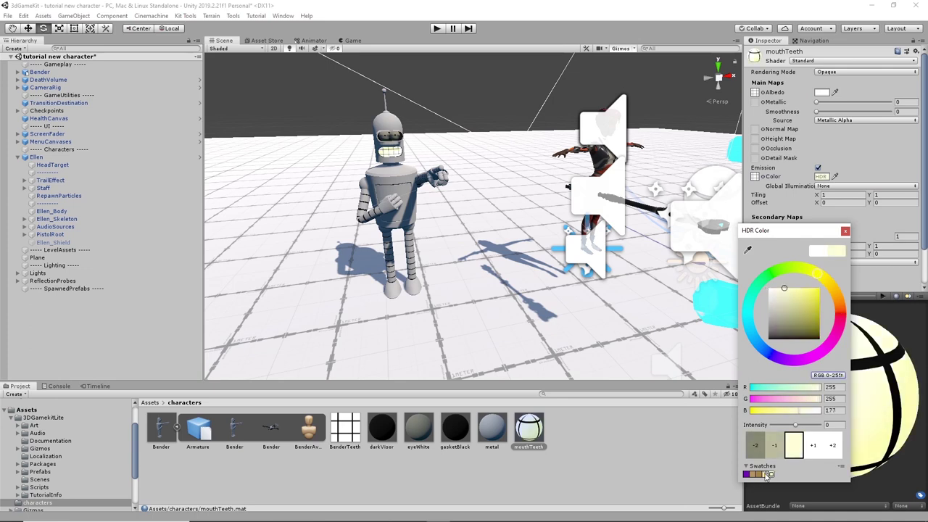
click(767, 474)
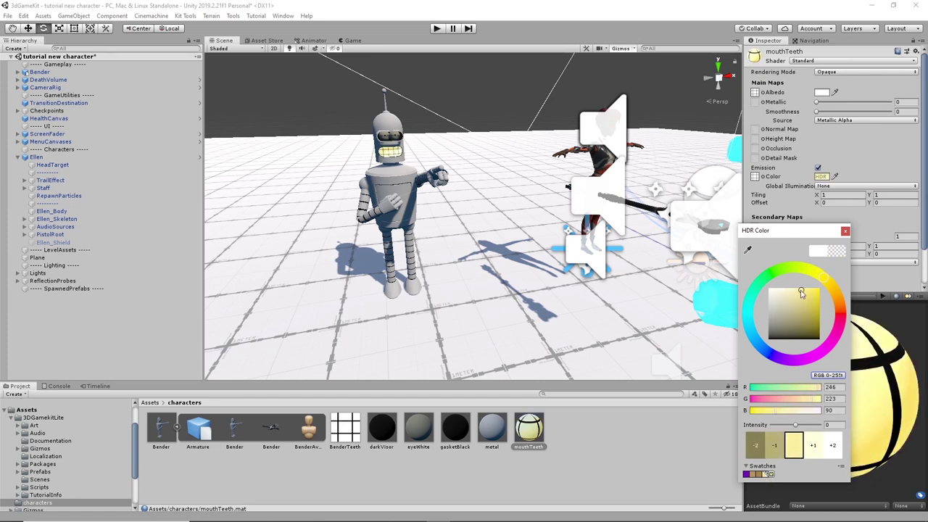
click(790, 290)
drag(791, 292, 786, 291)
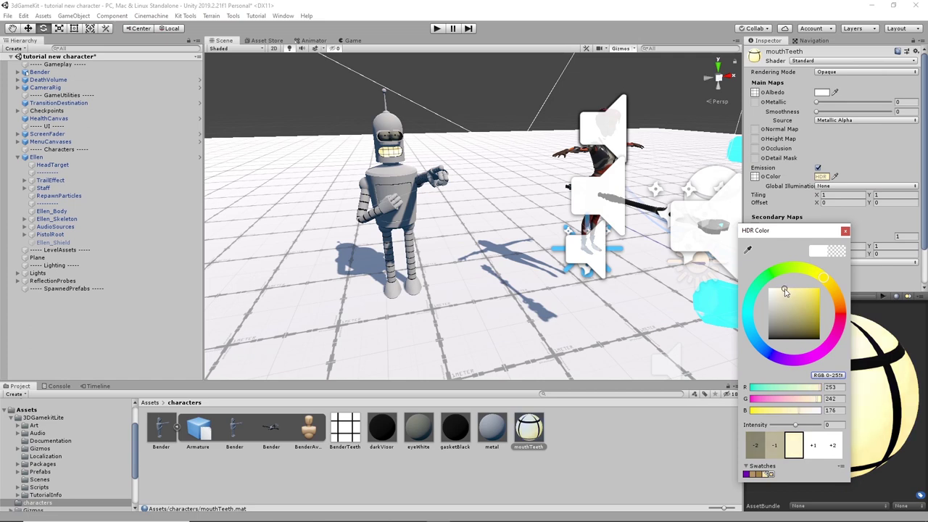
click(772, 475)
click(845, 232)
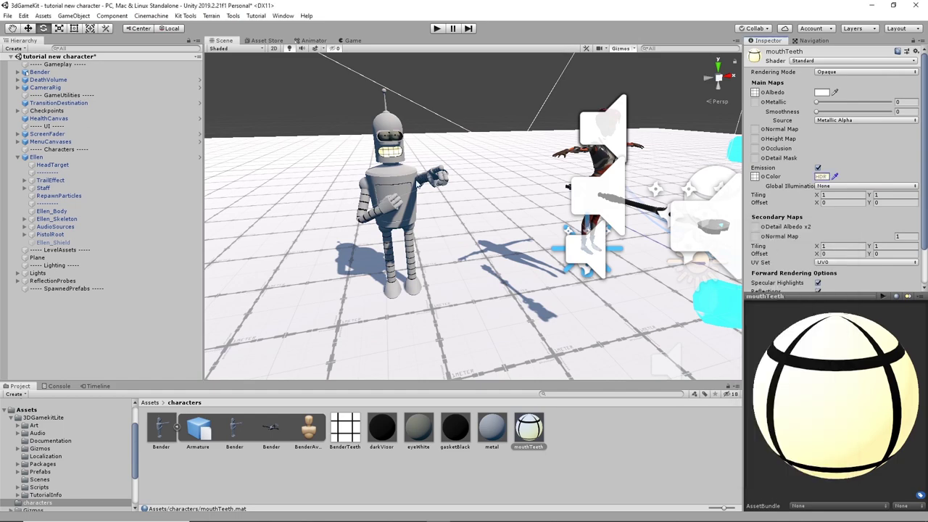
Step: Try the mouthTeeth material without an albedo texture, and restore BenderTeeth as its albedo map
alt+drag(418, 185, 522, 203)
scroll(575, 236, up, 6)
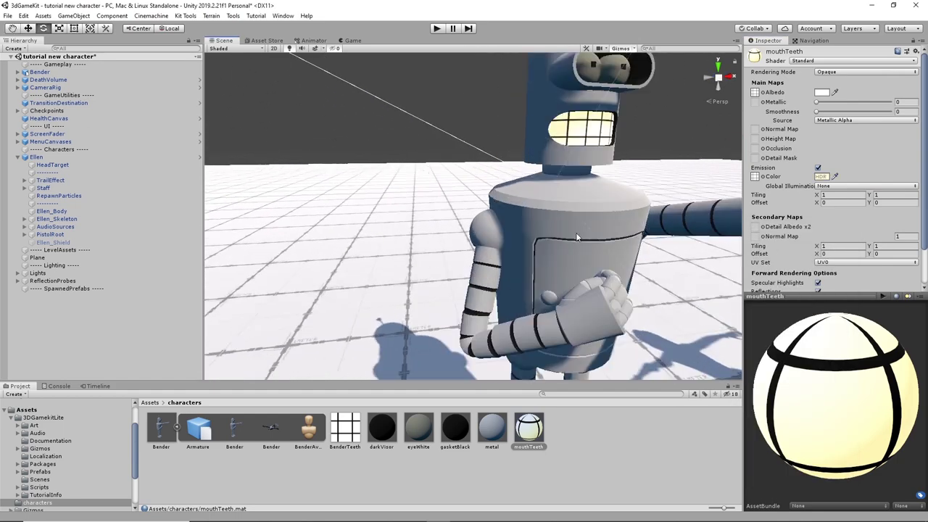
scroll(576, 237, down, 6)
alt+drag(575, 236, 528, 165)
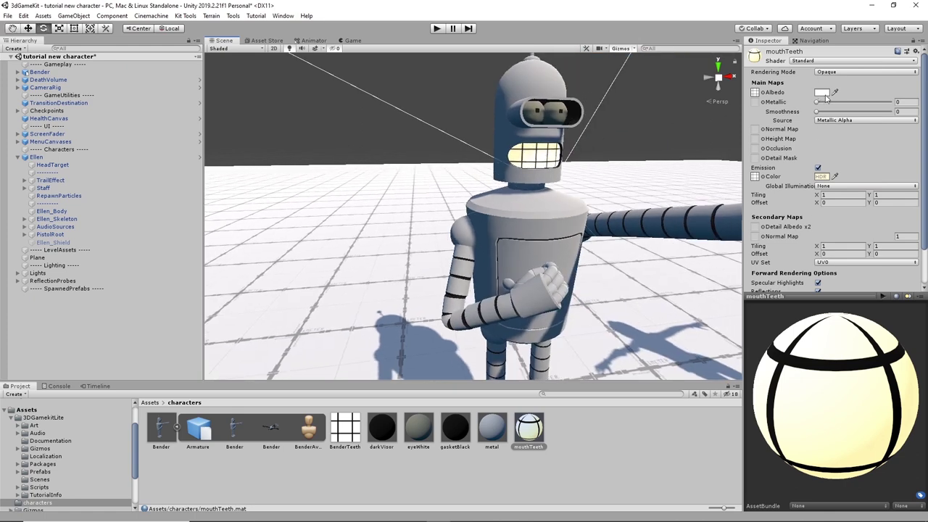
click(761, 93)
click(660, 349)
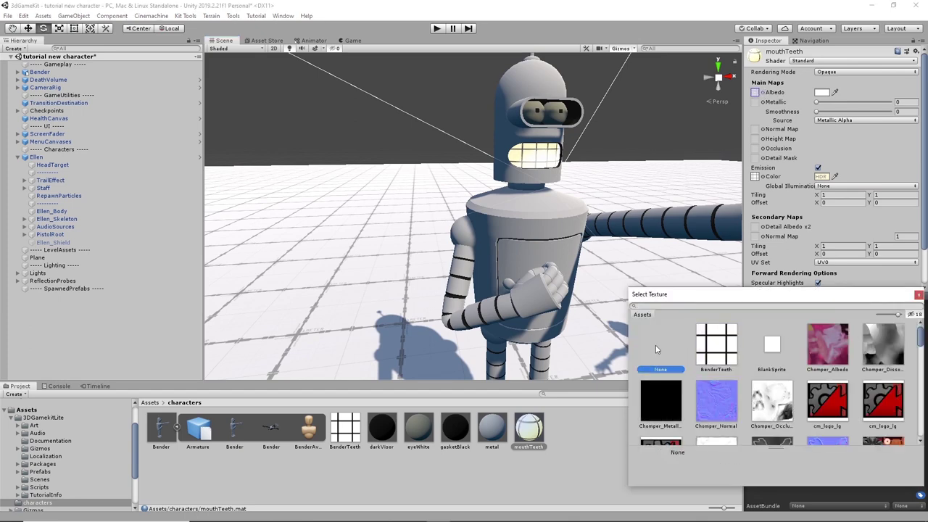
click(716, 342)
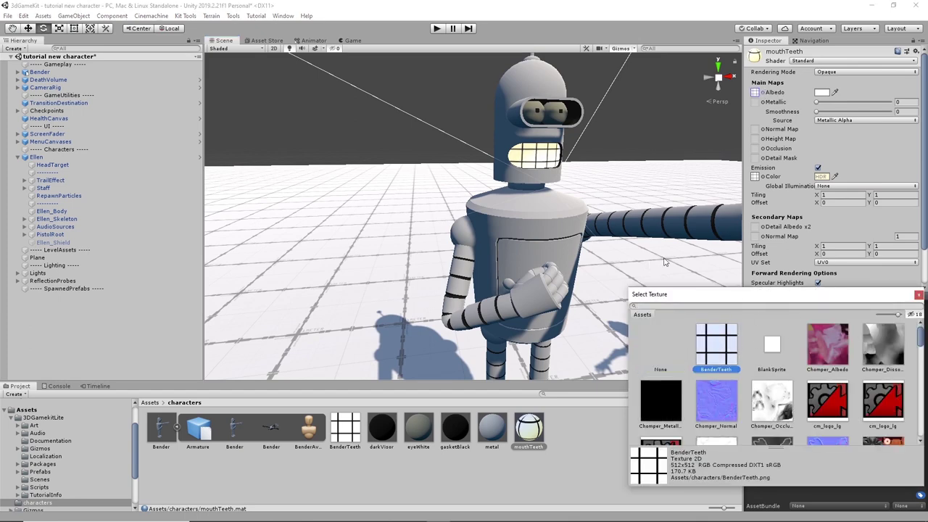
click(918, 296)
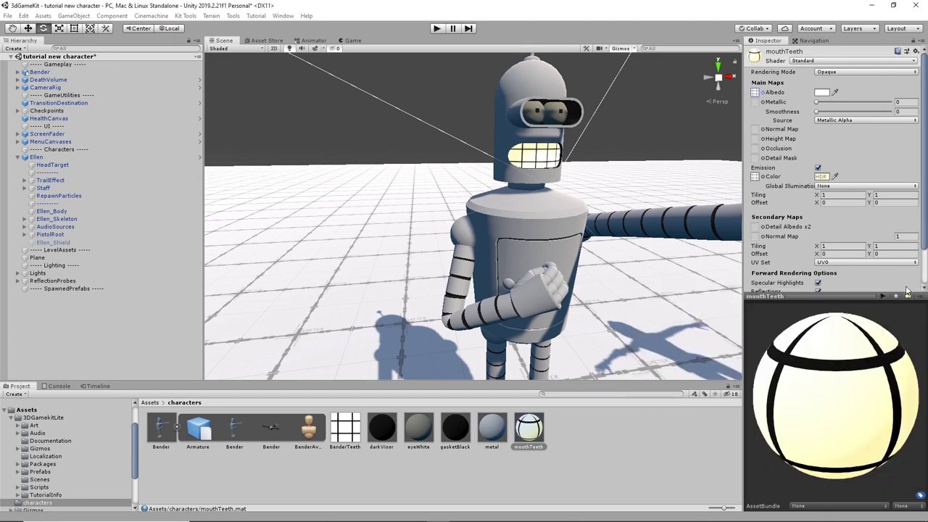
Step: Set the mouthTeeth material's albedo color to black, hexadecimal 000000
click(822, 92)
mouse_move(782, 315)
mouse_down()
mouse_move(767, 340)
mouse_move(787, 309)
mouse_move(763, 361)
mouse_move(769, 338)
mouse_move(753, 270)
mouse_move(754, 326)
mouse_move(734, 374)
mouse_up()
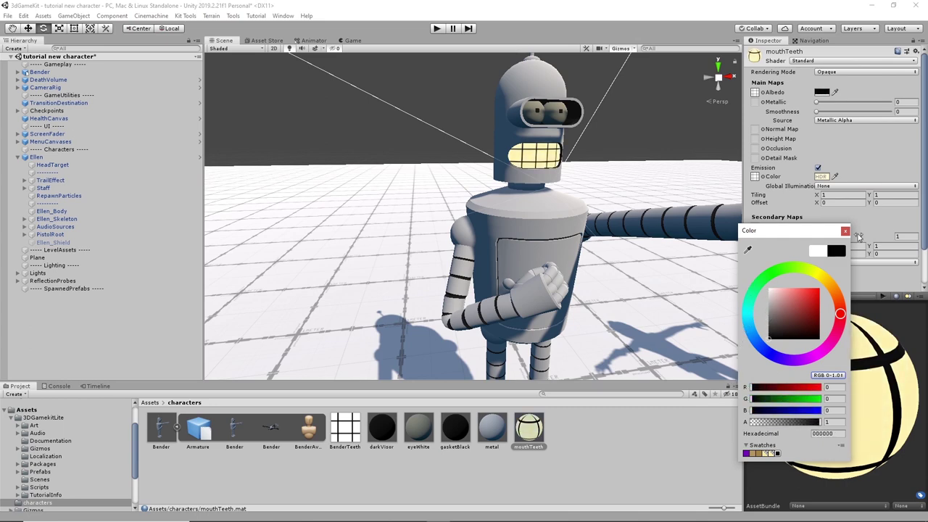
click(845, 231)
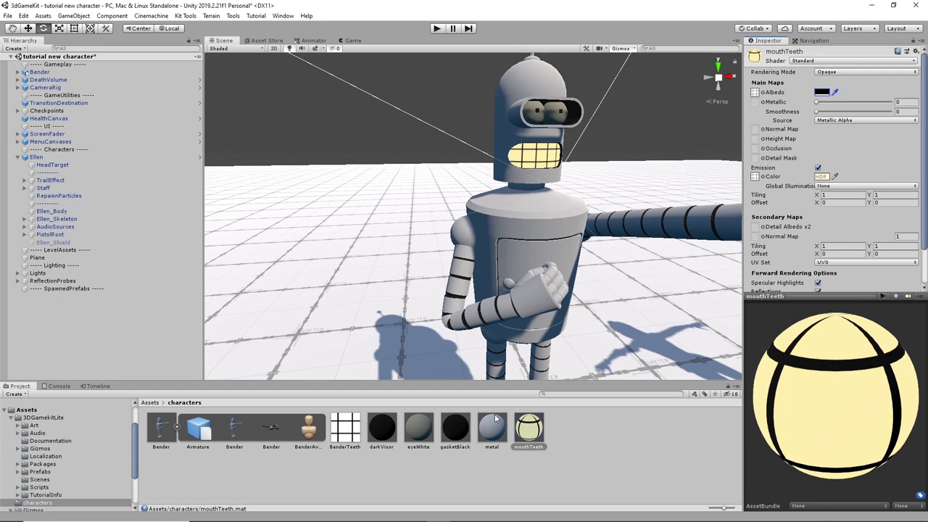
Step: Set the eyeWhite material's albedo color to black, hexadecimal 000000
click(419, 430)
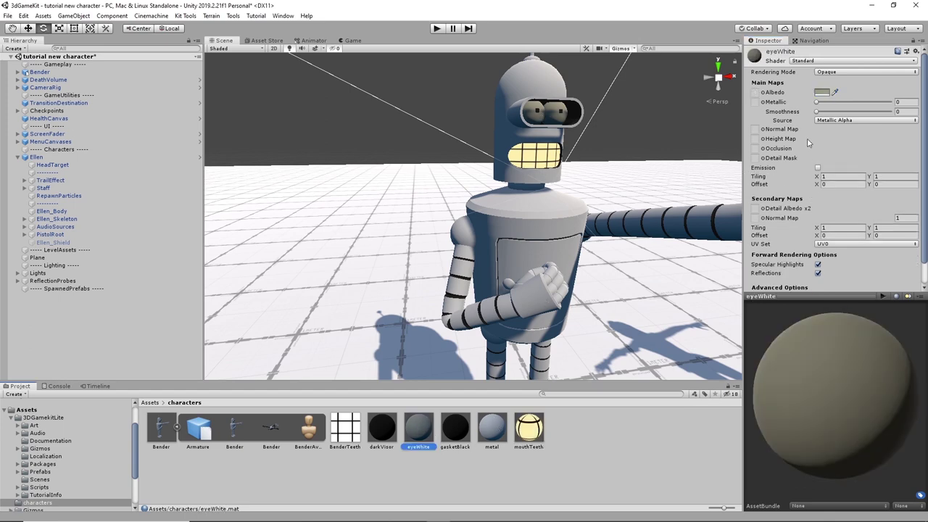
click(821, 93)
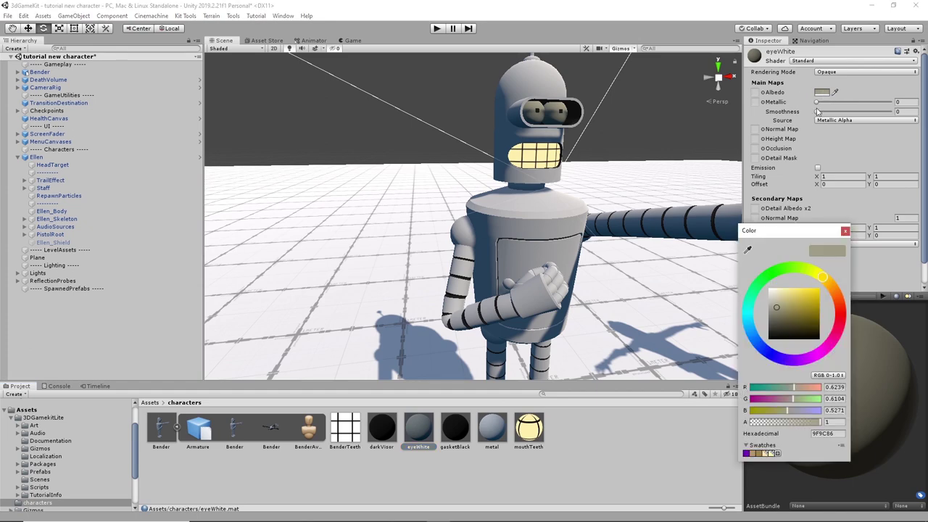
drag(778, 314, 769, 337)
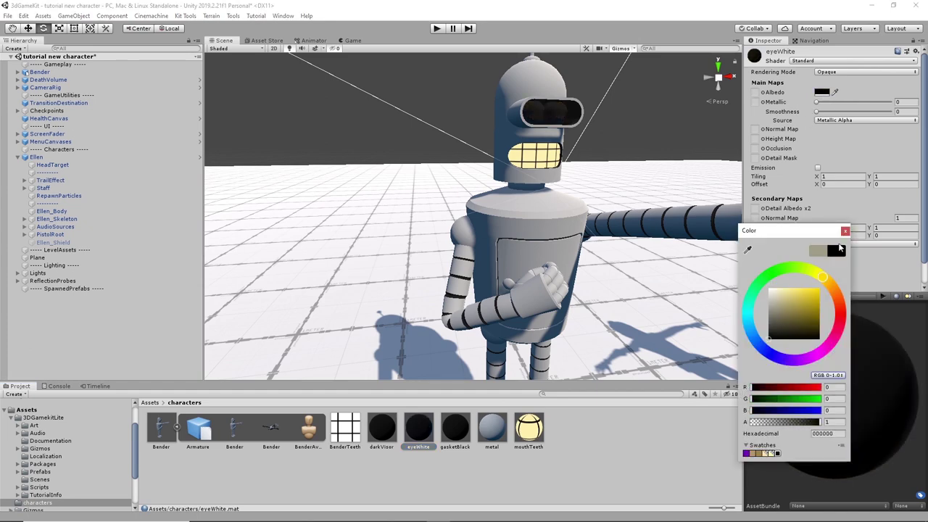
click(844, 231)
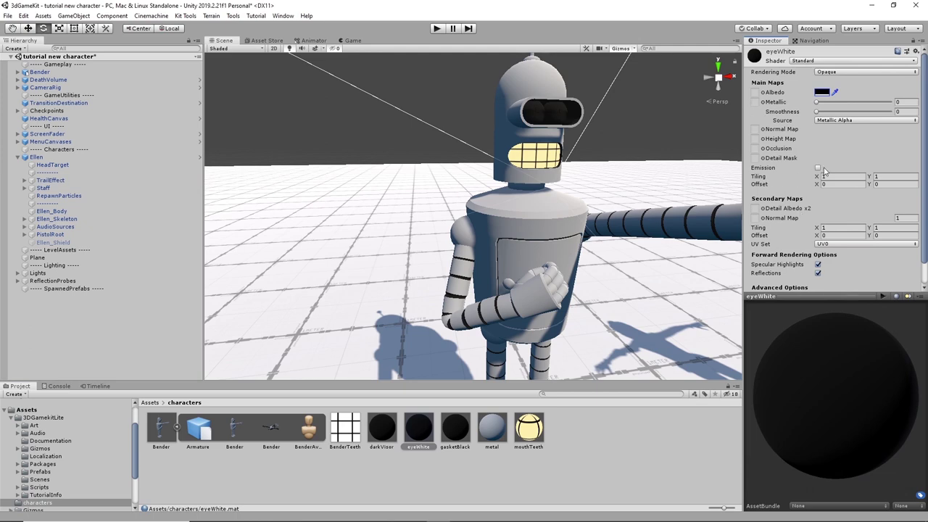
Step: Enable emission on the eyeWhite material and give it the saved pale yellow swatch, RGB 253, 241, 175
click(818, 168)
click(822, 177)
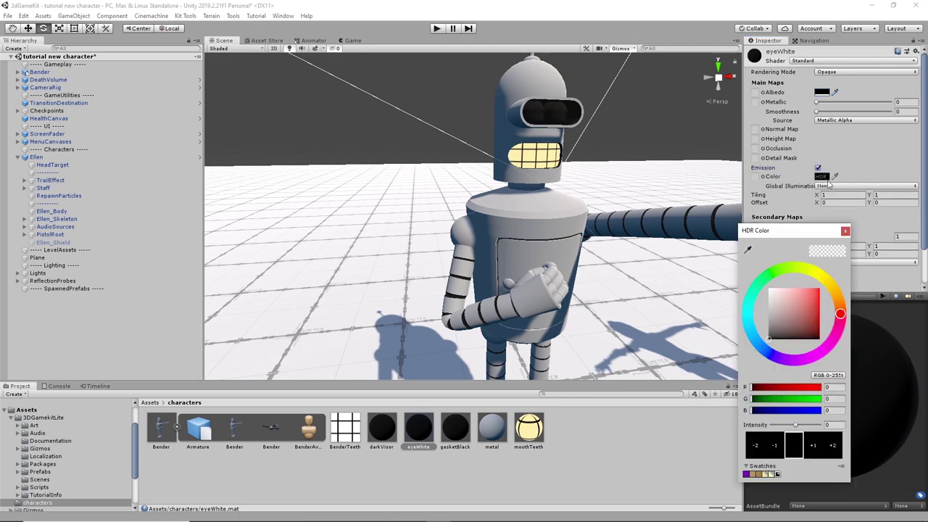
click(772, 474)
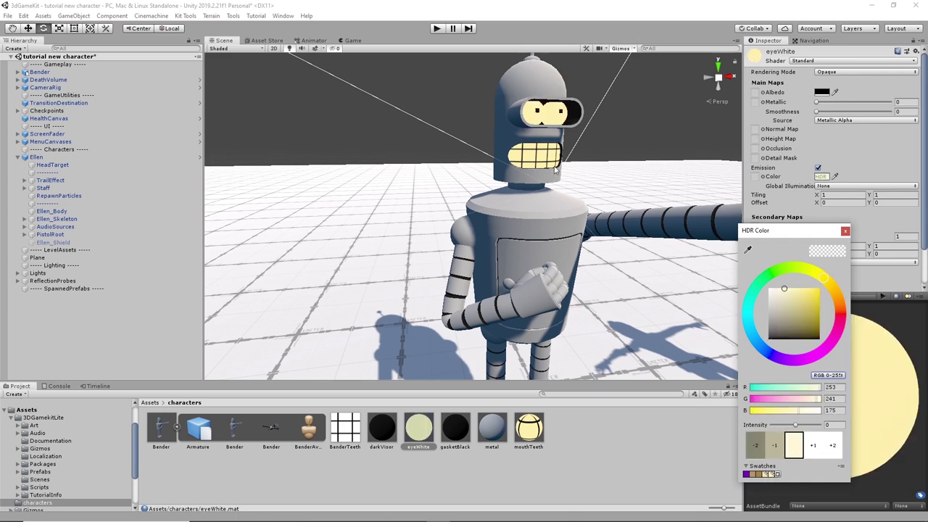
click(845, 231)
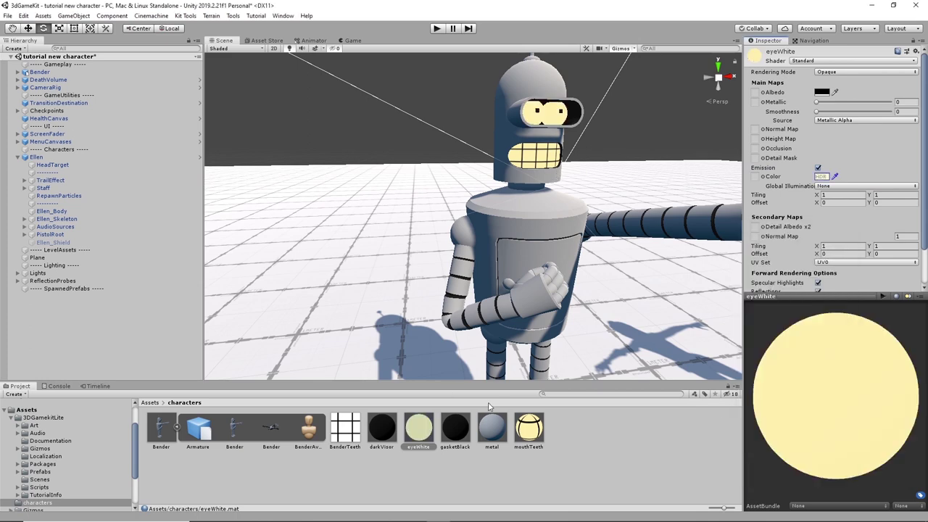
Step: Set the metal material's Metallic value to 1
click(496, 428)
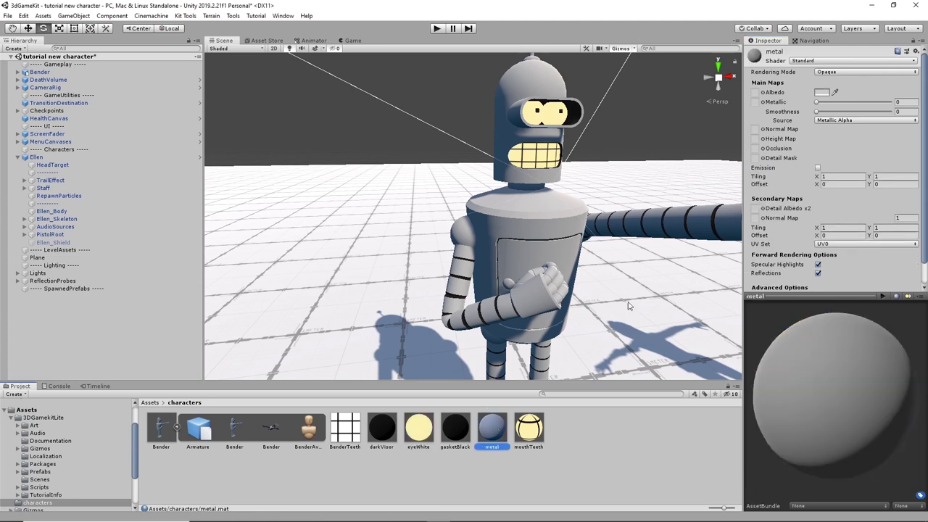
click(823, 103)
drag(821, 105, 912, 107)
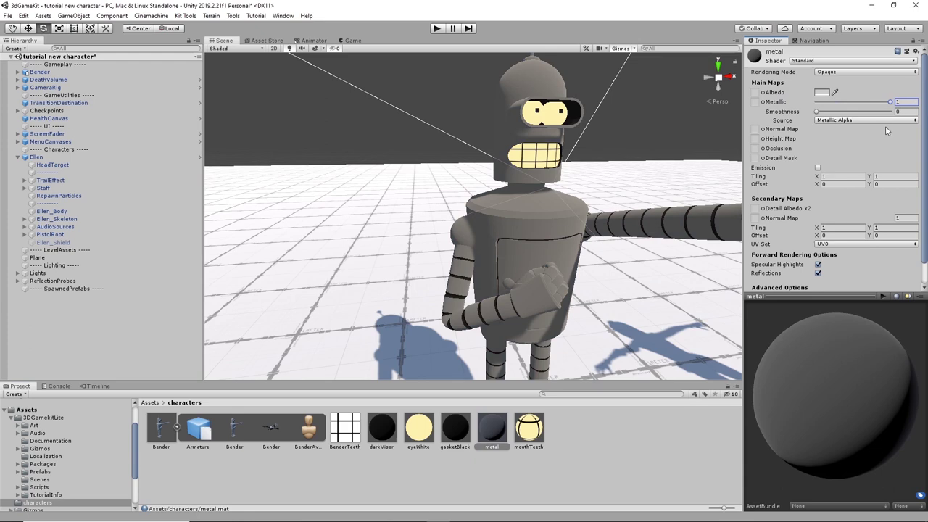
Step: Set the metal material's Smoothness to about 0.576
drag(816, 112, 864, 113)
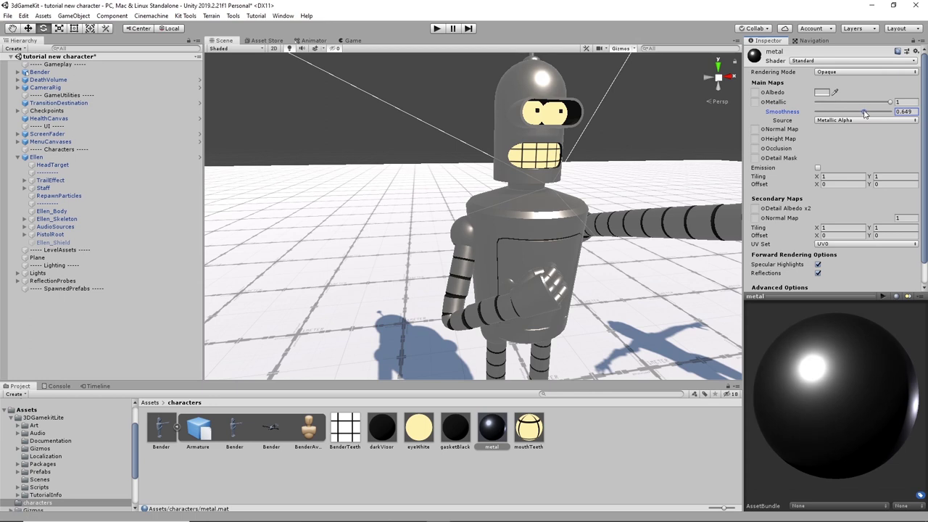
drag(863, 112, 858, 113)
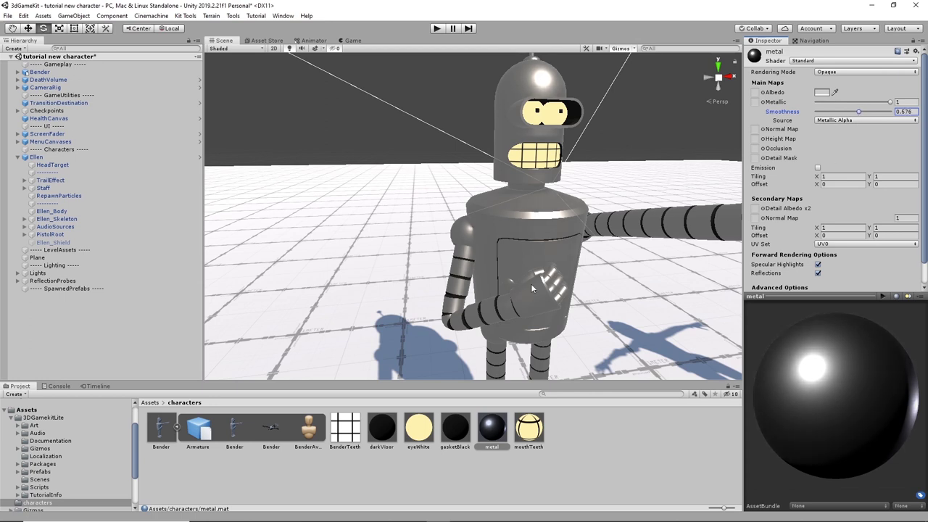
Step: Raise the Smoothness of the gasketBlack and darkVisor materials to give them a glossy finish, and clear the selection
click(459, 434)
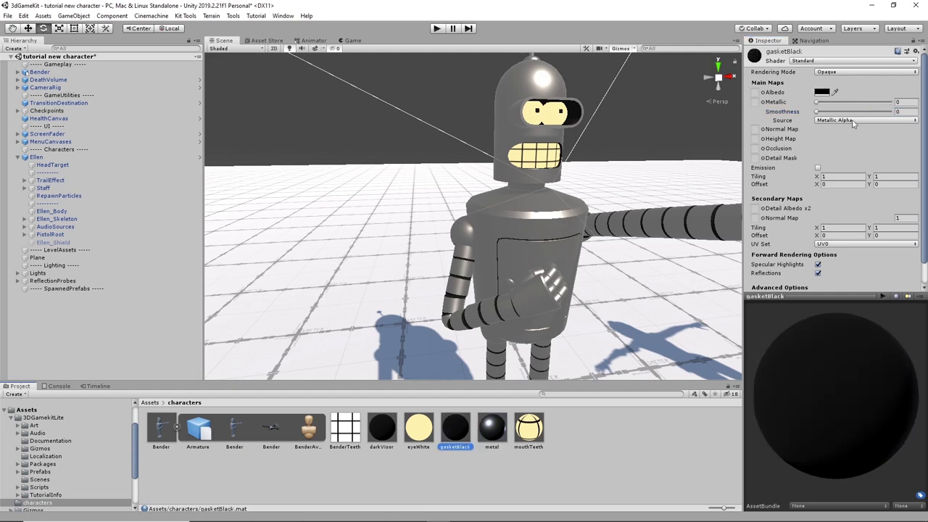
drag(830, 114, 862, 116)
click(383, 430)
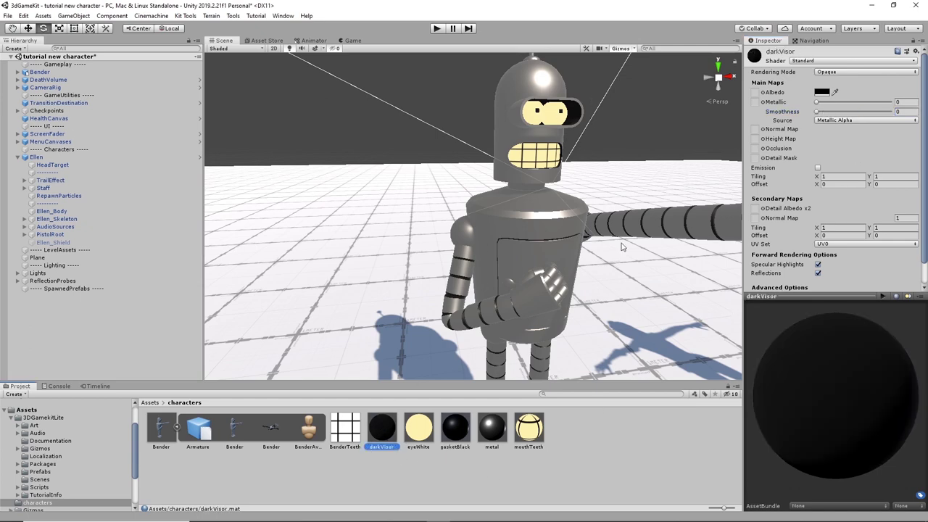
click(640, 108)
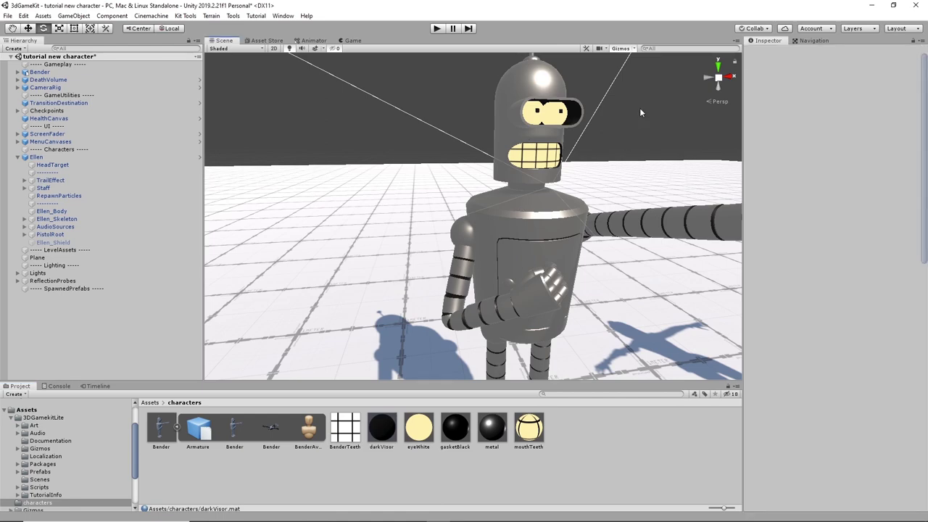
Step: Check the Bender model's Rig import settings and view the character beside Ellen in the scene
scroll(639, 108, down, 3)
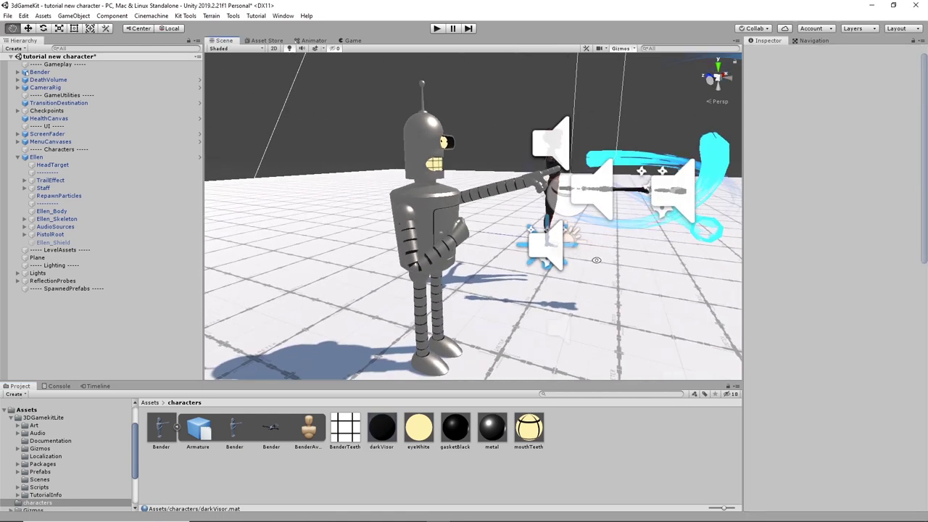
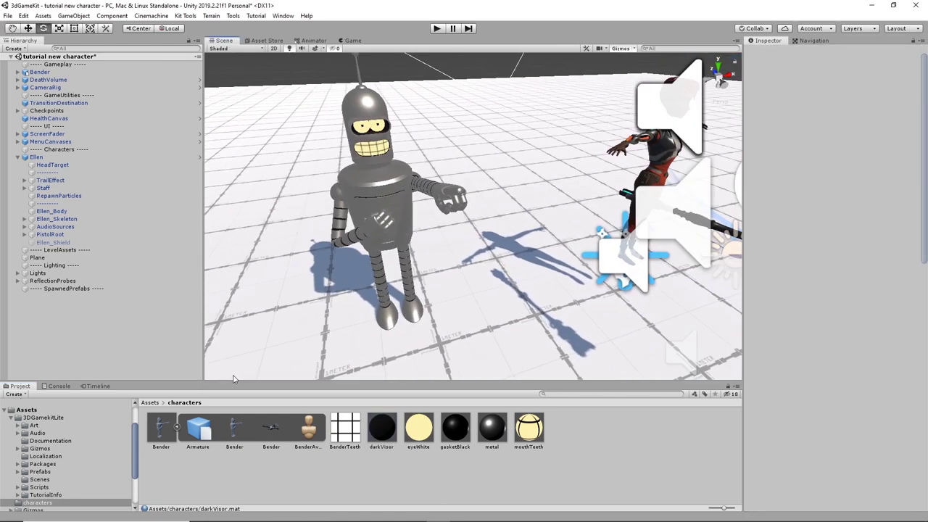
click(161, 426)
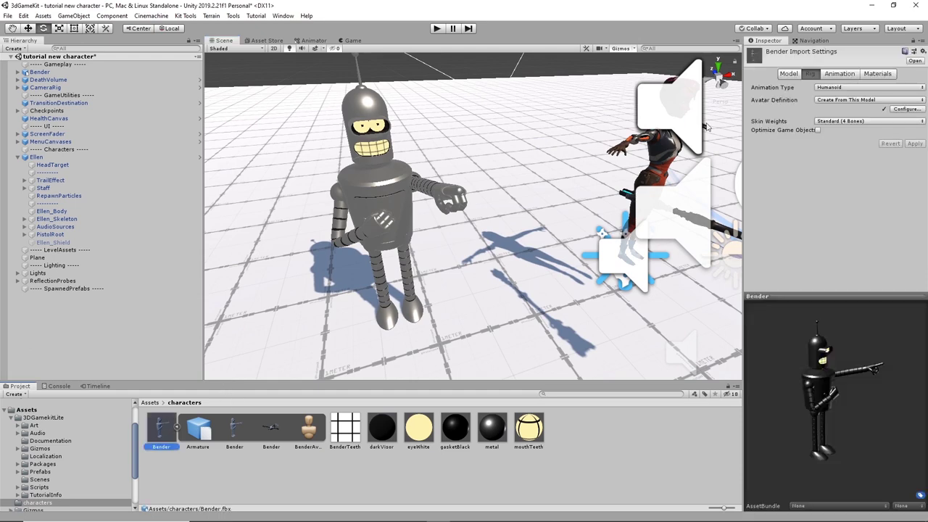
scroll(608, 183, down, 4)
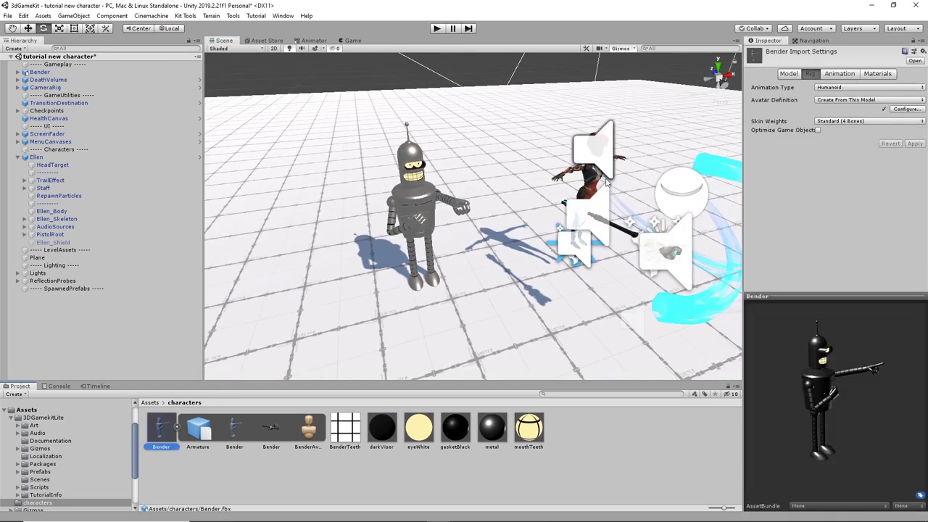
alt+drag(525, 203, 472, 178)
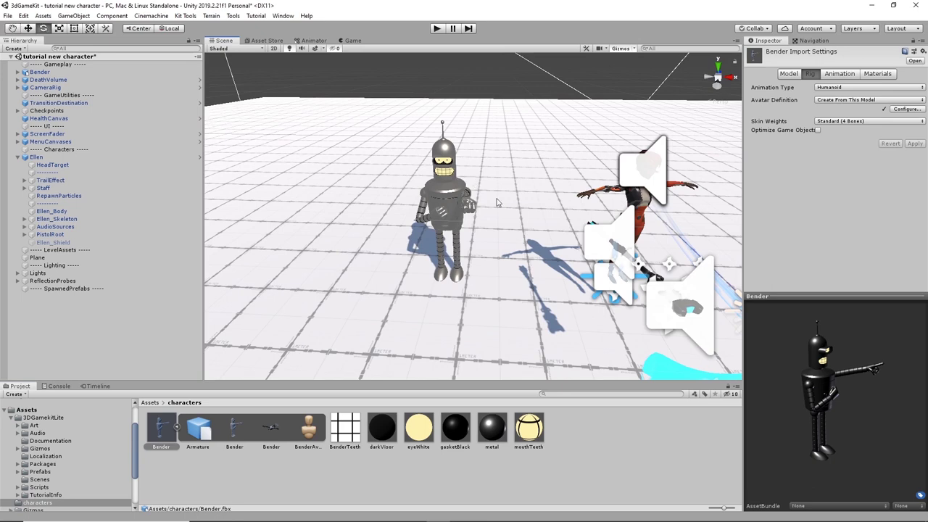
scroll(507, 190, up, 6)
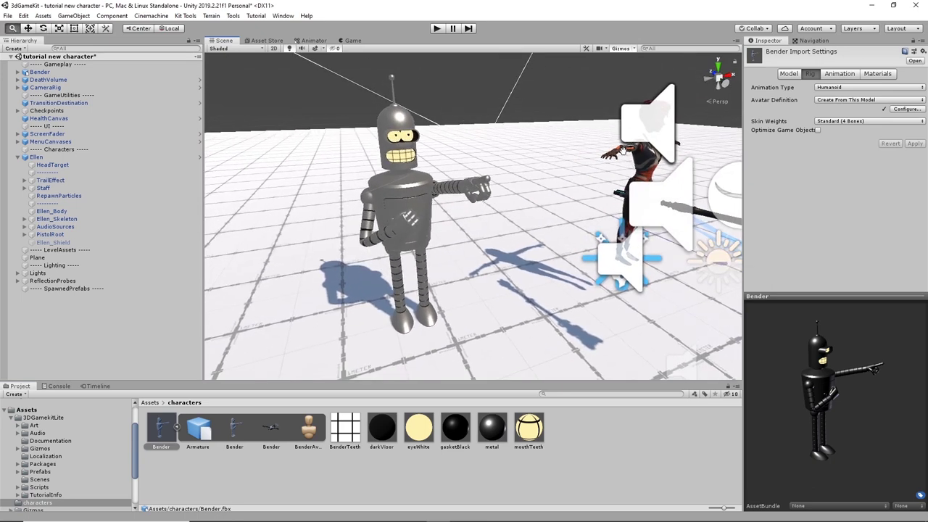
Step: Copy Ellen's Character Controller component and paste it as a new component on Bender
click(652, 158)
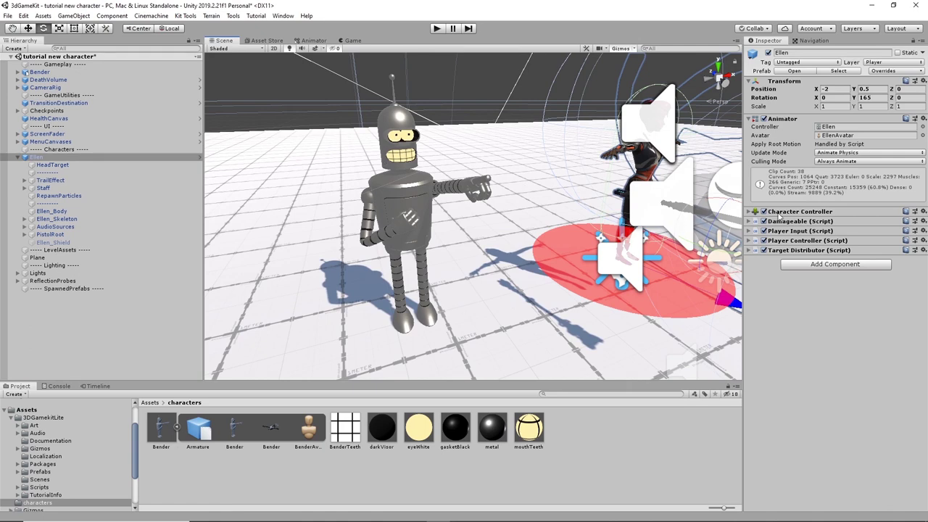
click(802, 212)
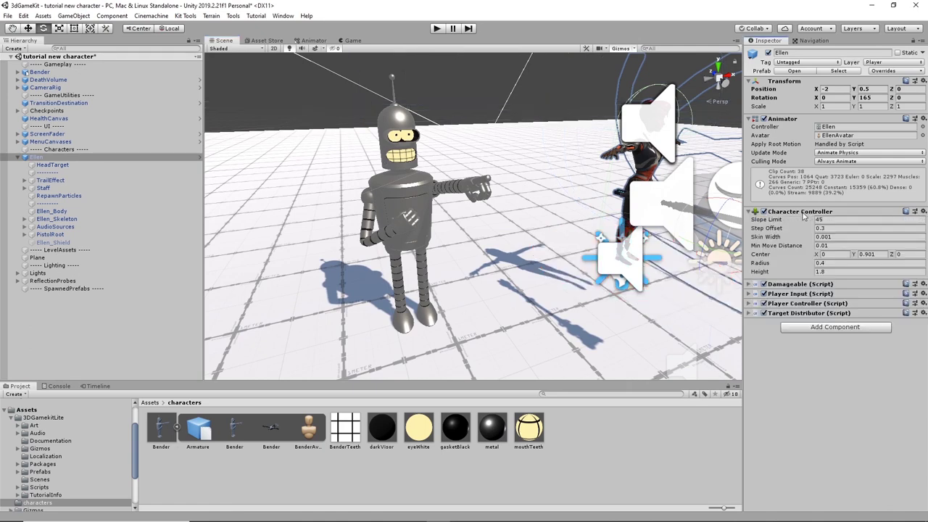
right_click(802, 215)
click(834, 264)
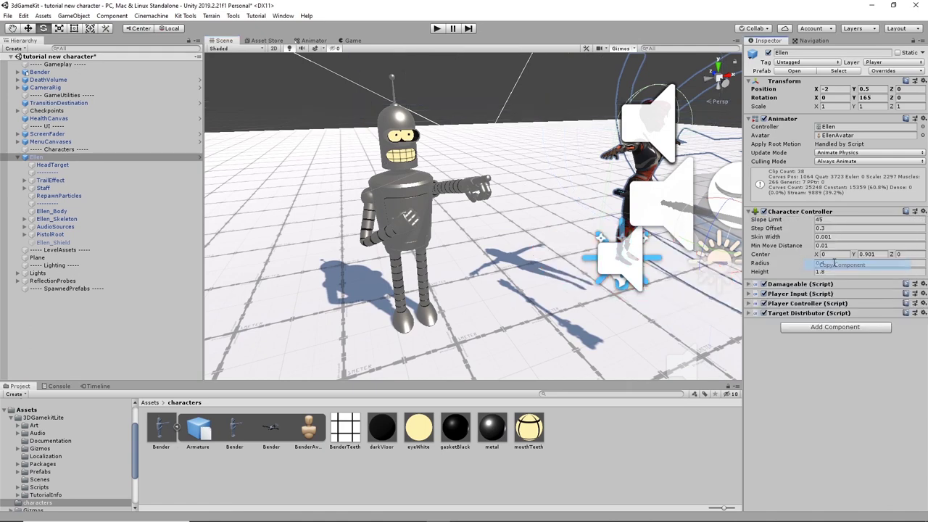
click(404, 183)
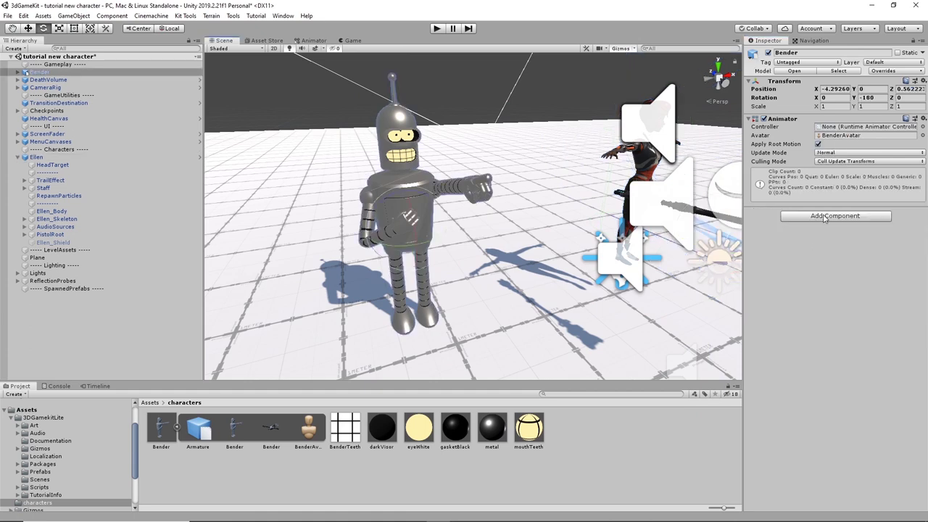
right_click(784, 120)
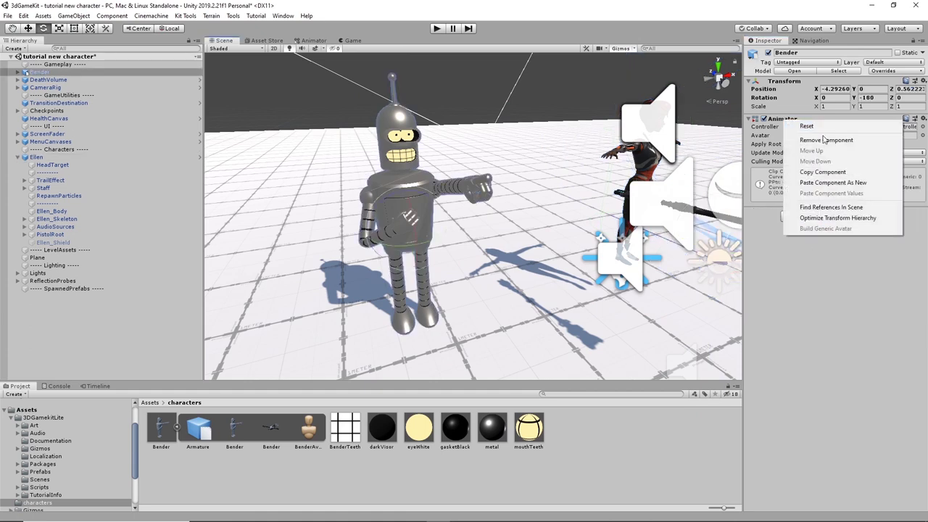
click(821, 183)
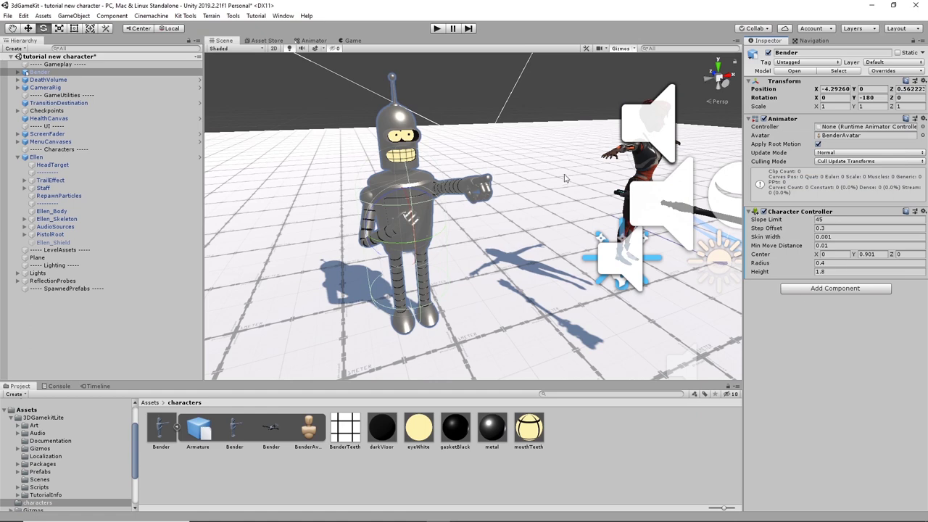
Step: Copy Ellen's Damageable script component and paste it as a new component on Bender
click(640, 166)
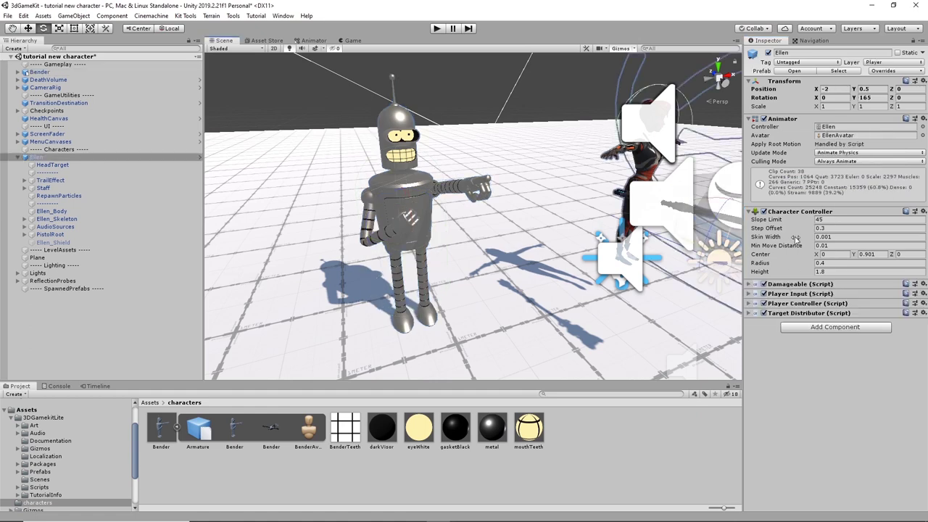
right_click(794, 284)
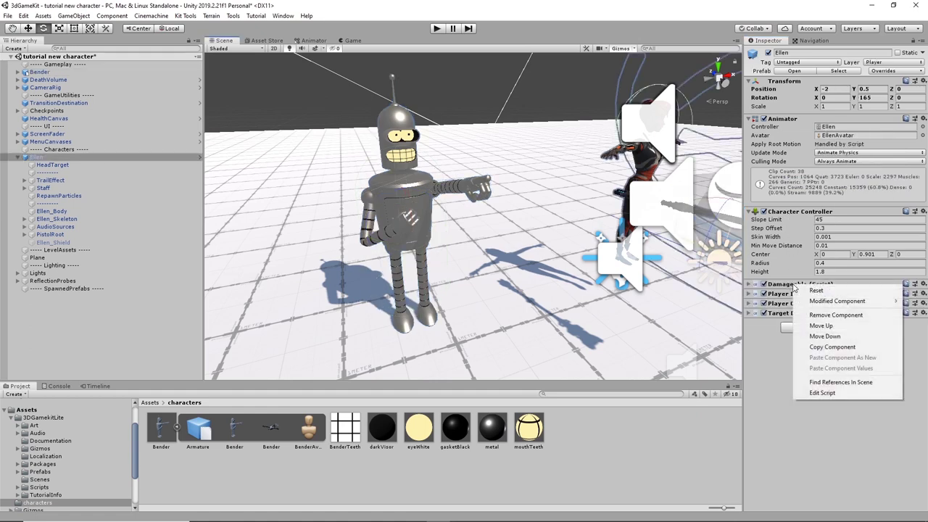
click(827, 346)
click(402, 194)
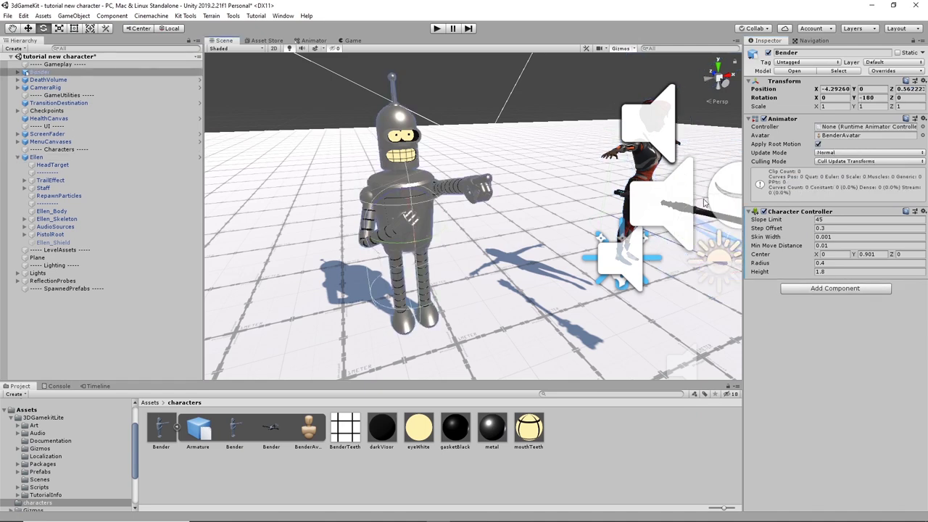
right_click(803, 216)
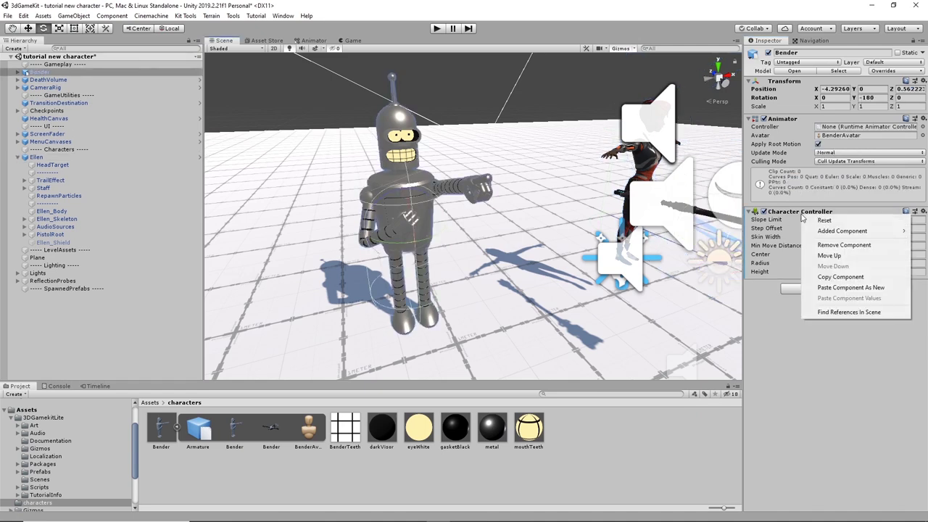
click(840, 287)
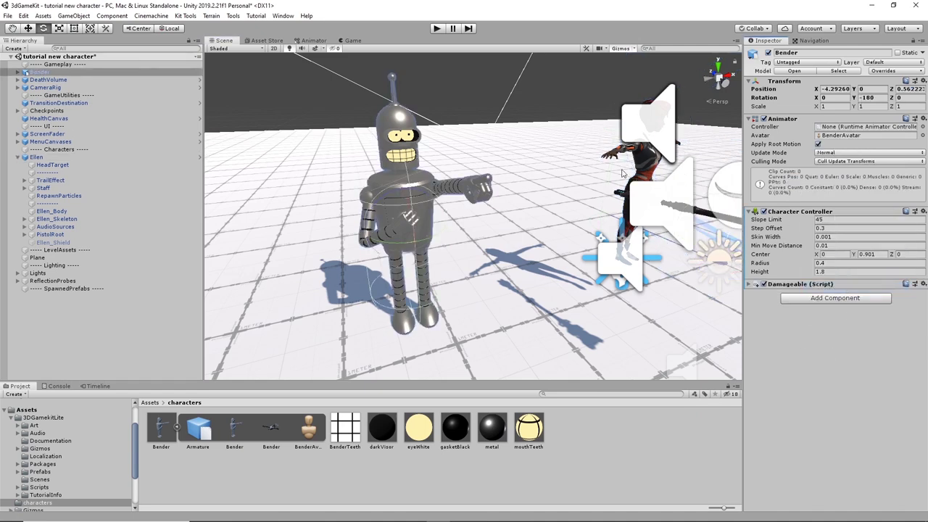
Step: Copy Ellen's Player Input script component and paste it as a new component on Bender
click(646, 162)
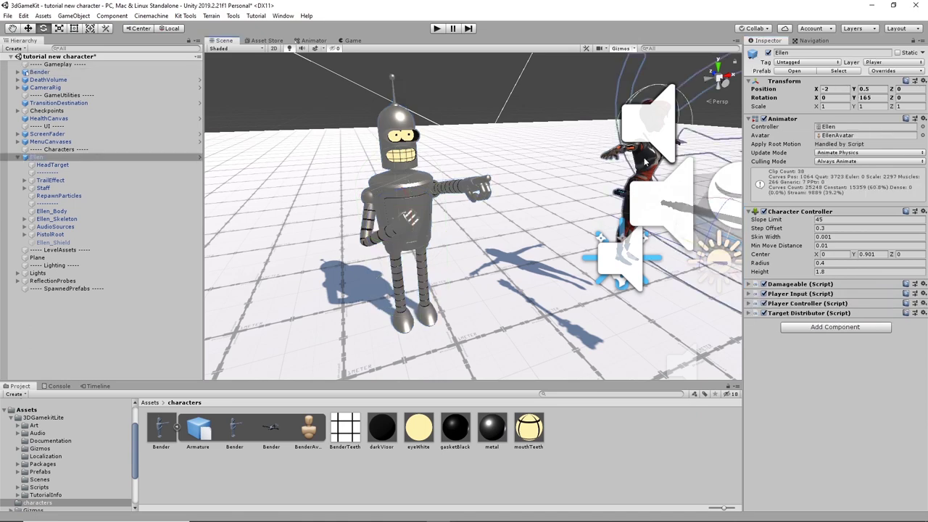
click(783, 296)
right_click(783, 296)
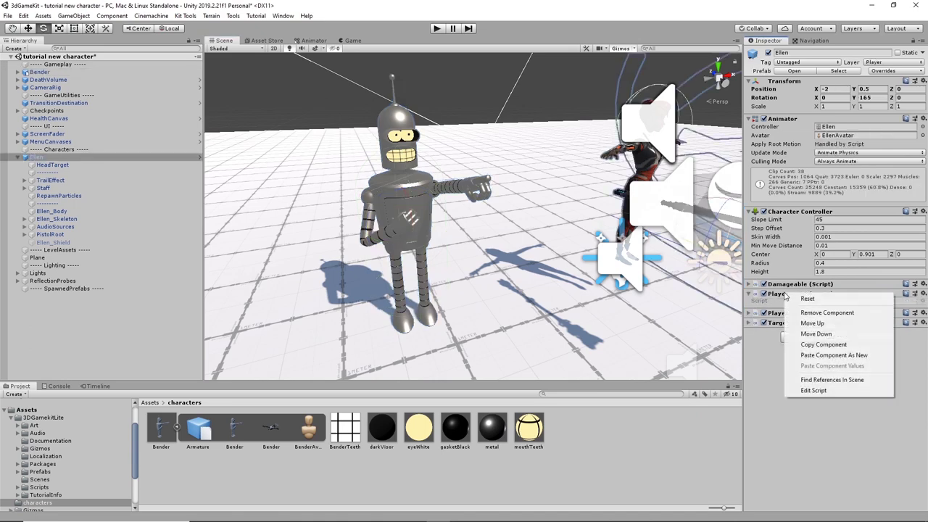
click(819, 344)
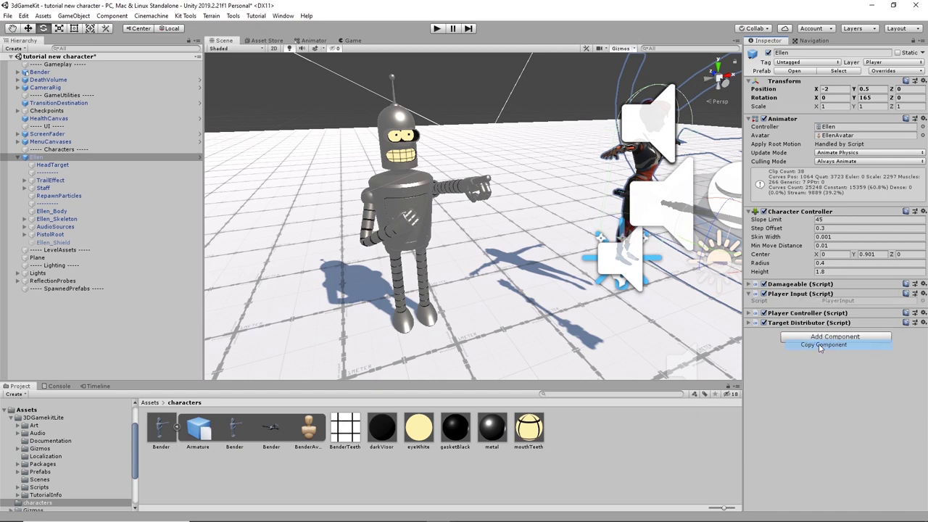
click(408, 203)
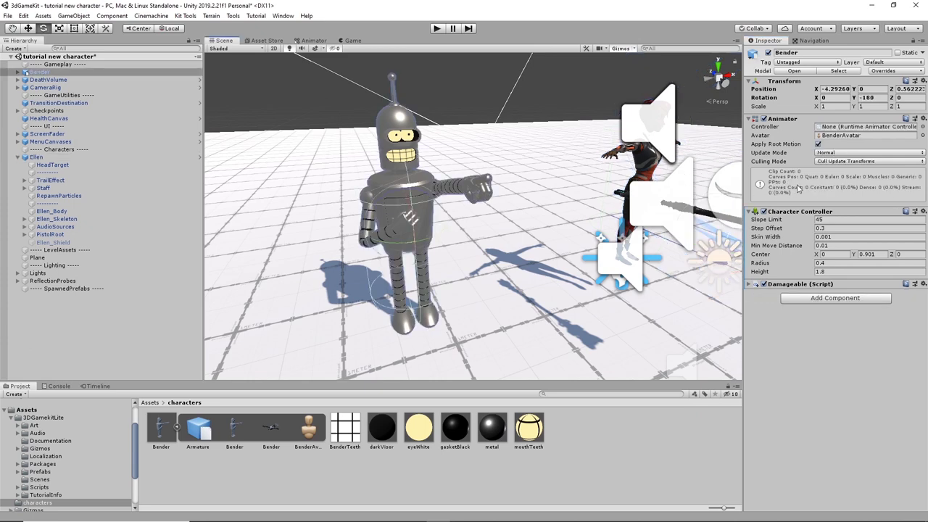
right_click(785, 286)
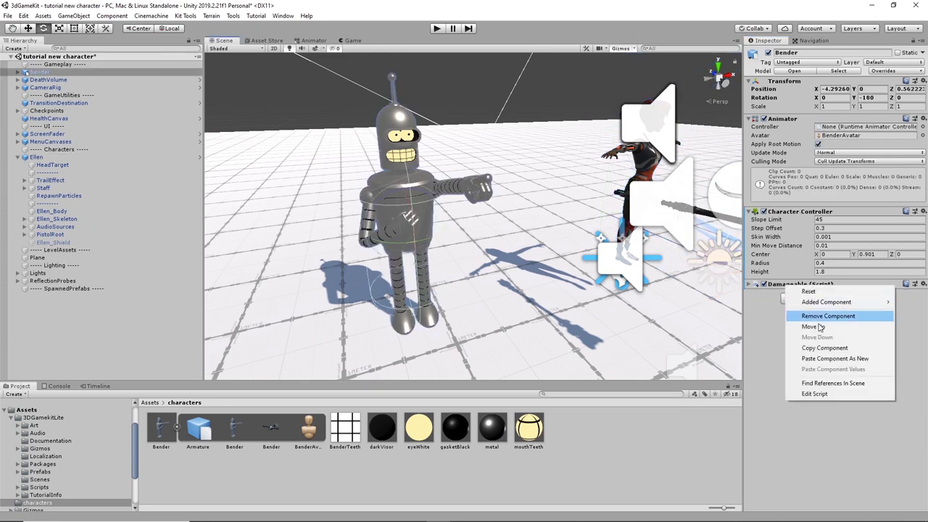
click(825, 359)
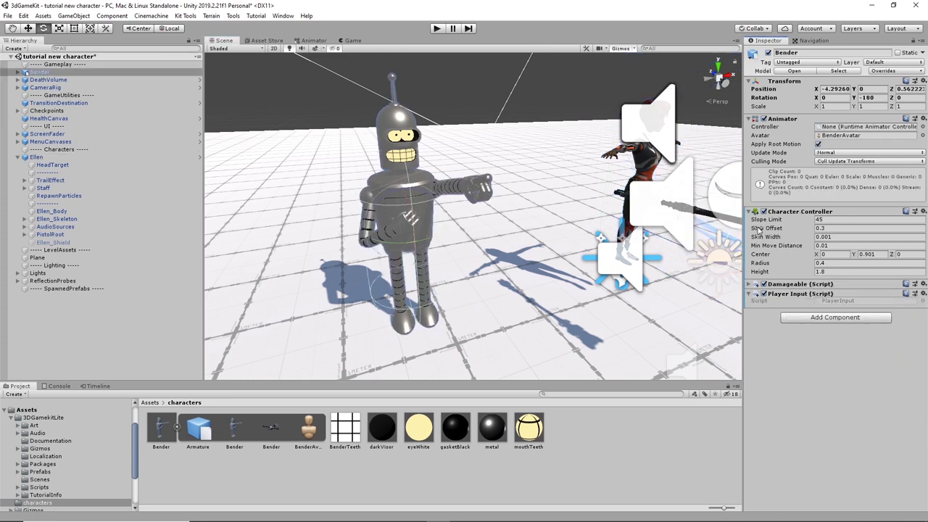
Step: Copy Ellen's Player Controller script component with its references and paste it as a new component on Bender
click(645, 165)
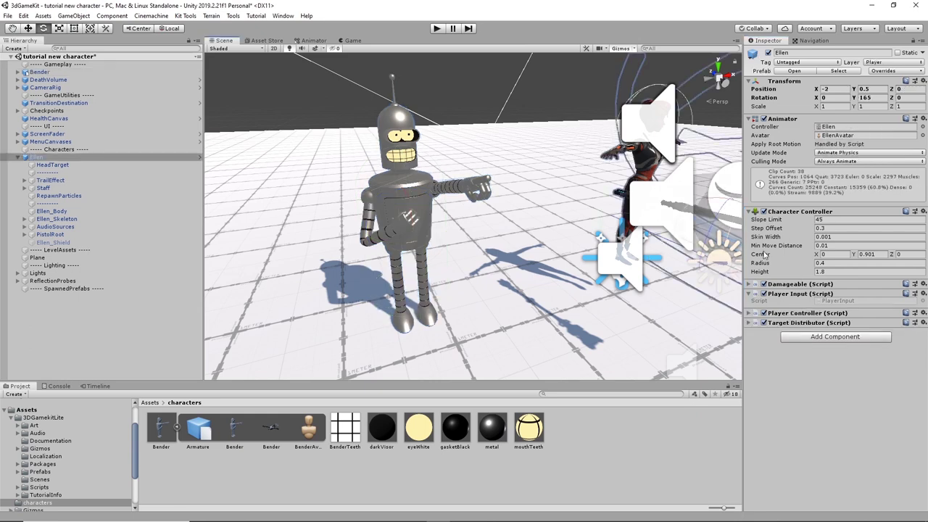
click(800, 314)
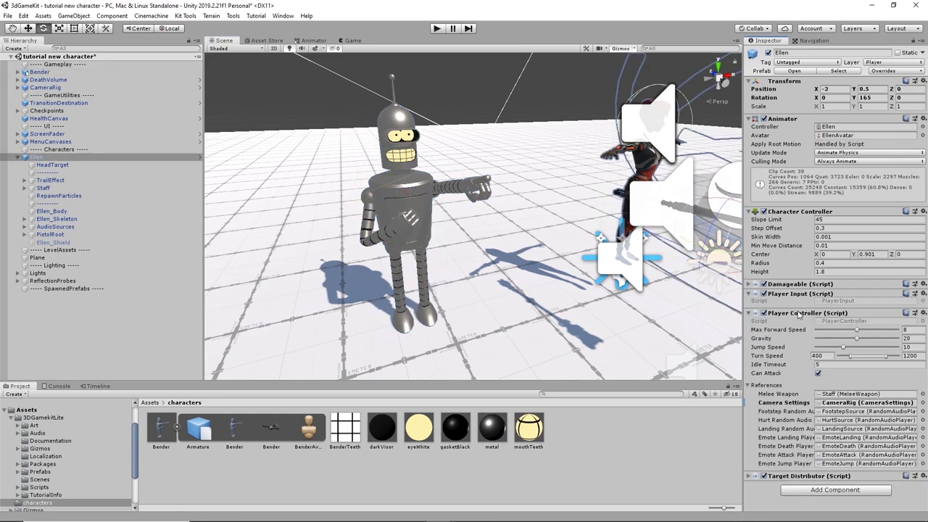
right_click(800, 313)
click(786, 315)
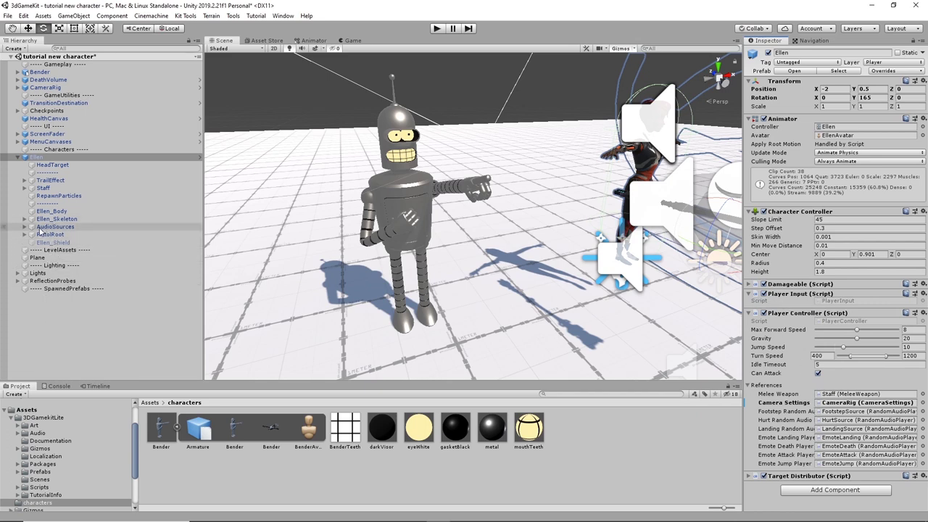
right_click(800, 317)
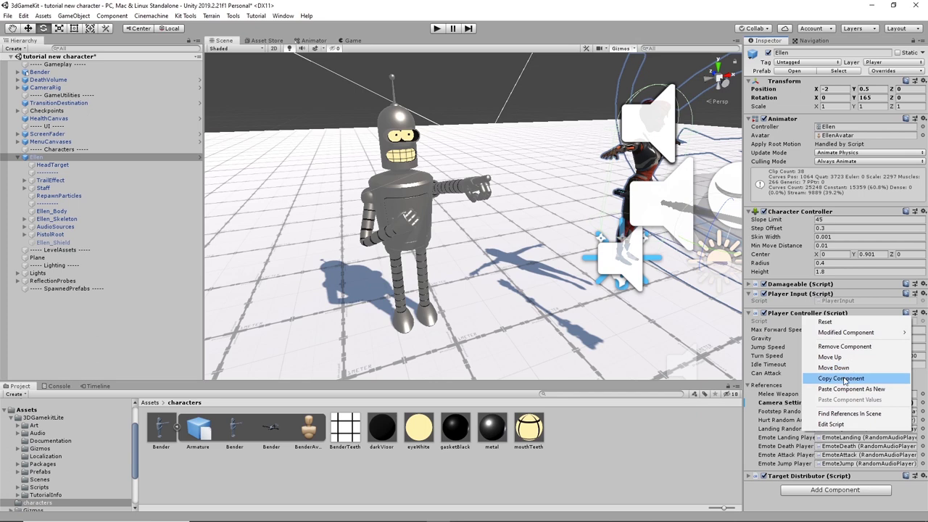
click(841, 379)
click(410, 200)
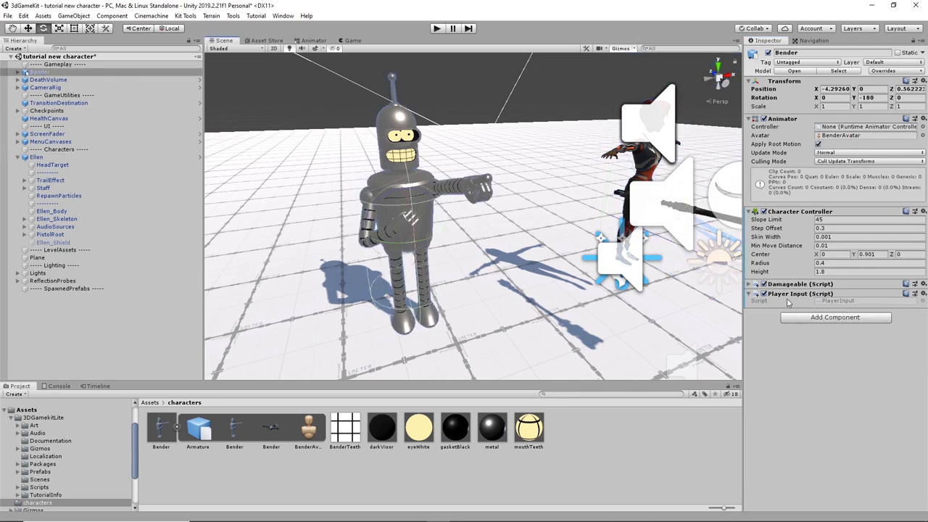
right_click(791, 294)
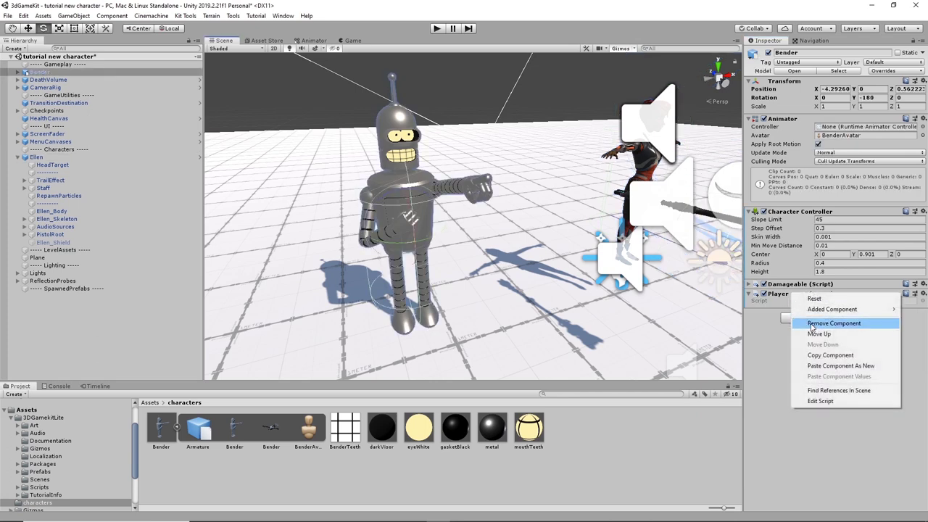
click(832, 366)
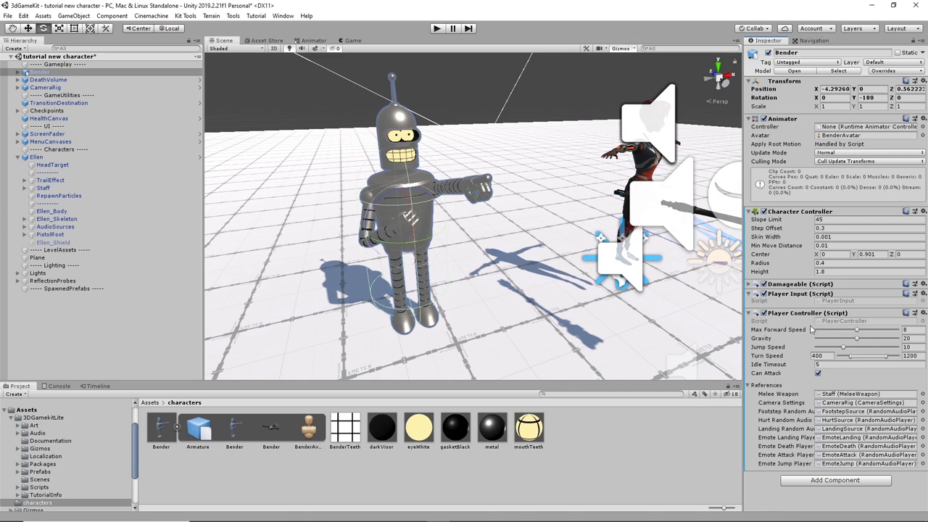
Step: Copy Ellen's Target Distributor script component and paste it as a new component on Bender
key(ctrl+z)
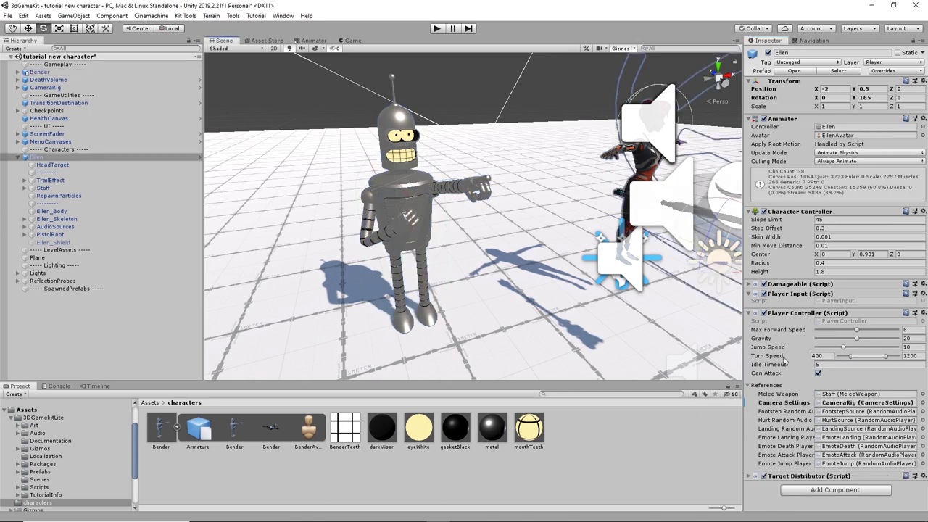
right_click(794, 479)
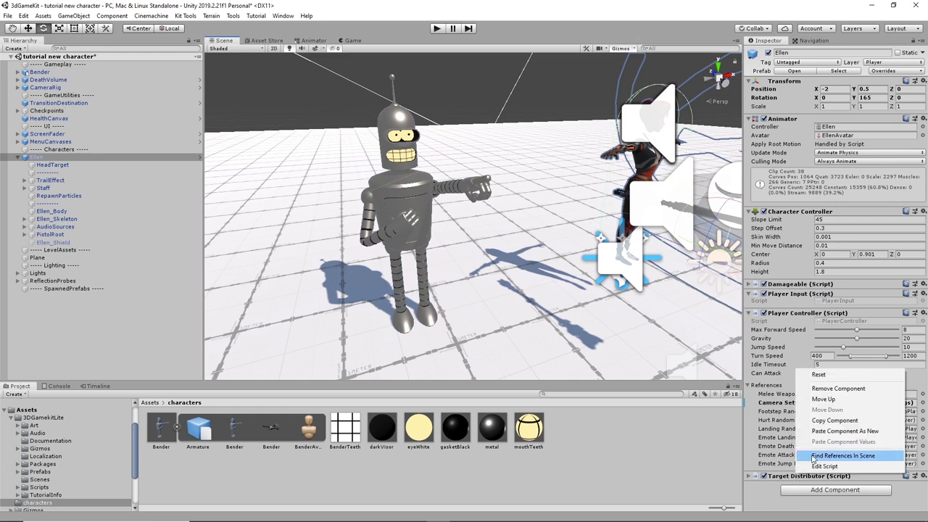
click(826, 423)
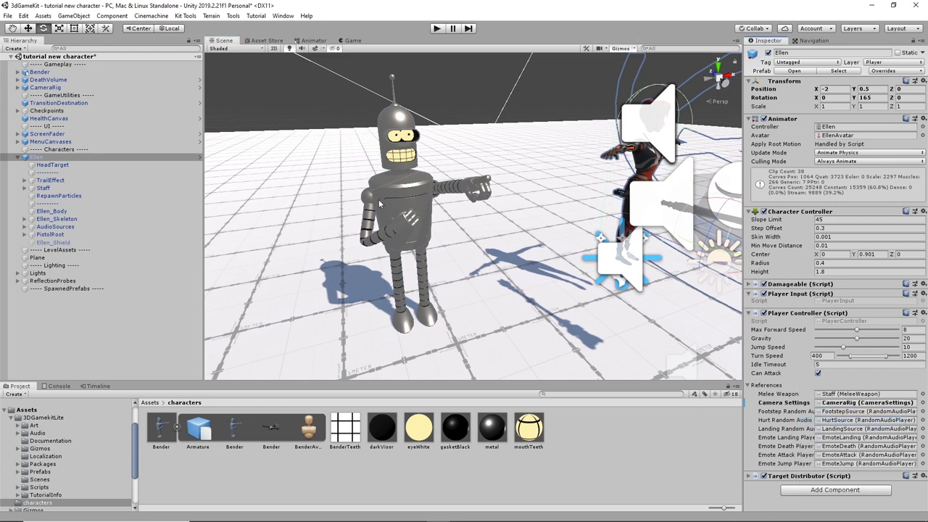
key(ctrl+y)
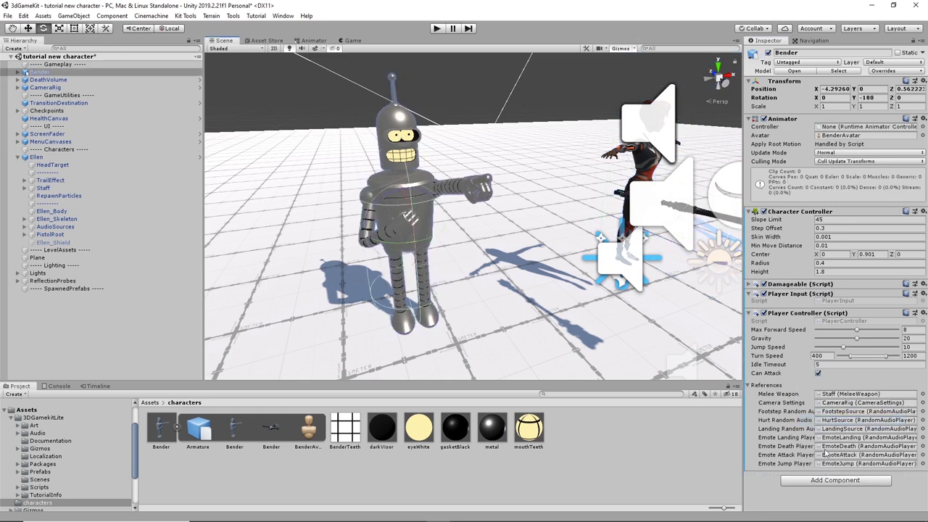
right_click(796, 315)
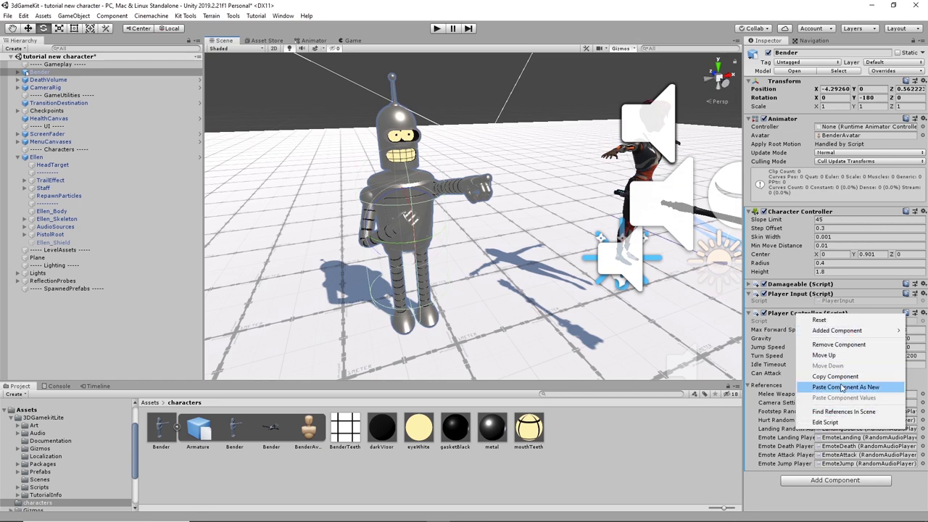
click(842, 388)
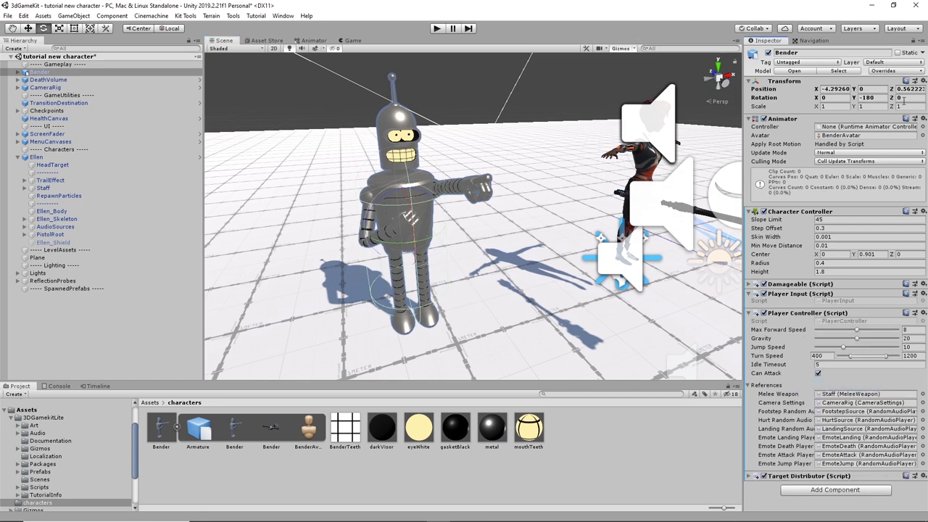
Step: Set Bender's layer to Player and apply the change to all child objects
click(882, 71)
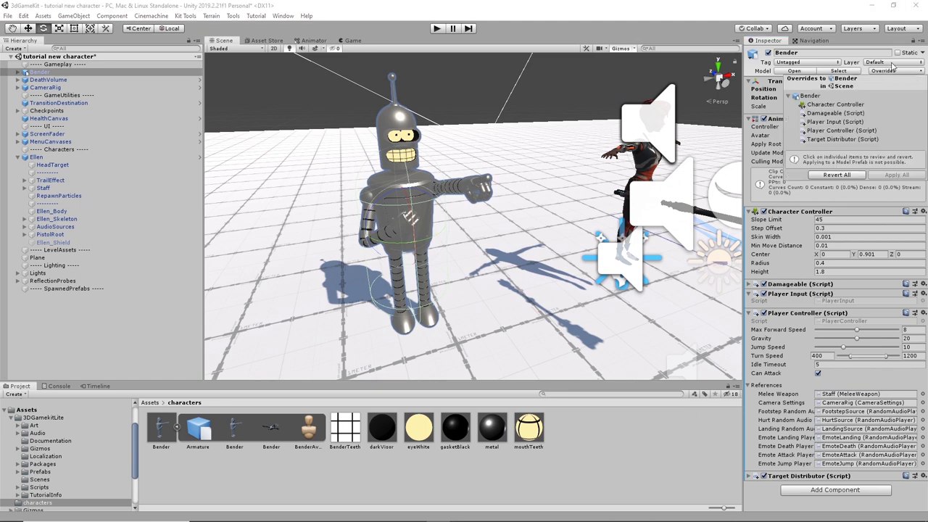
click(893, 63)
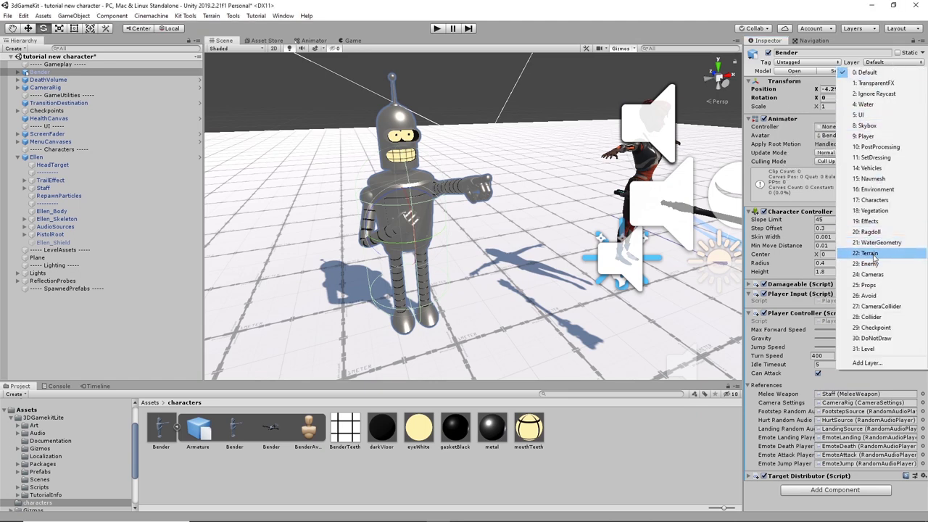
click(863, 136)
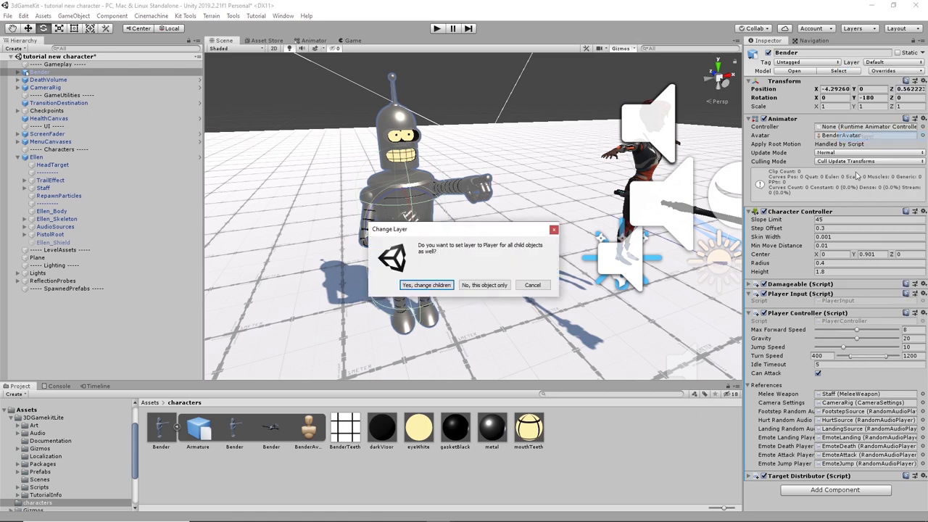
click(435, 285)
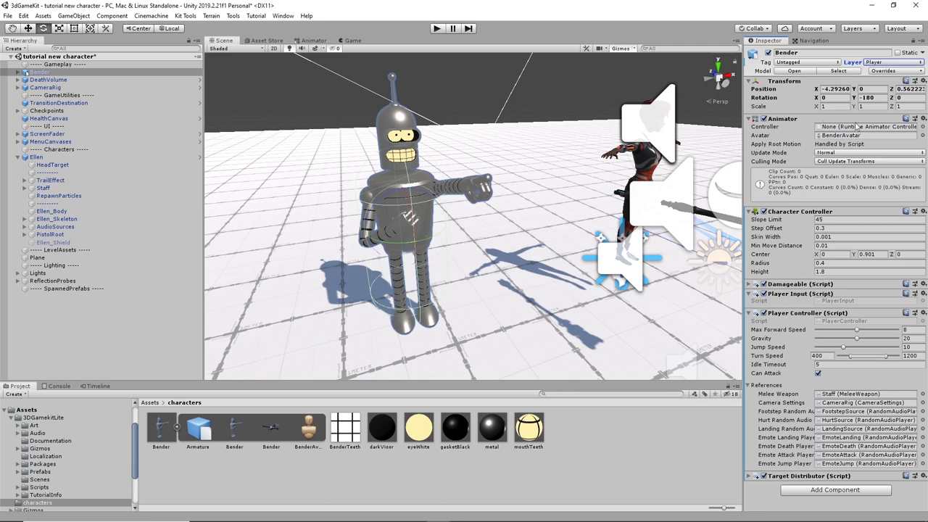
Step: Assign the Ellen animator controller to Bender's Animator component
click(923, 127)
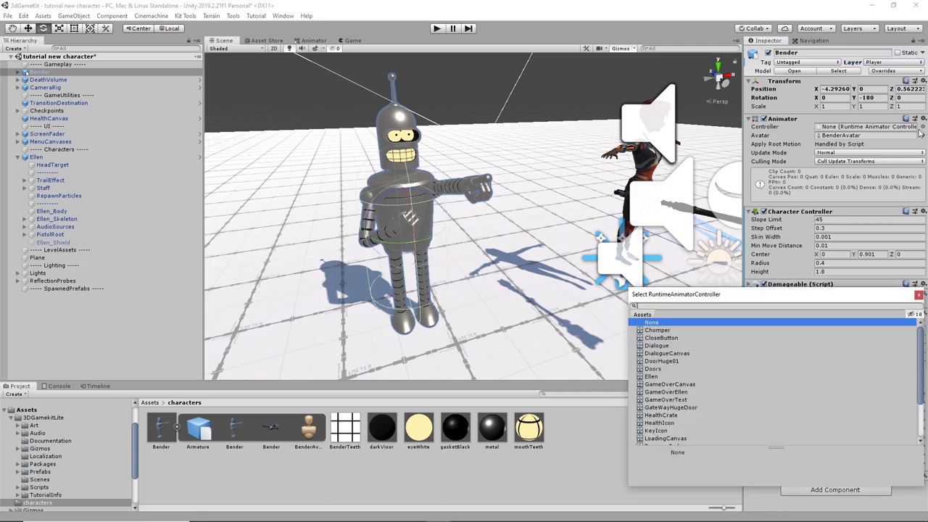
click(651, 376)
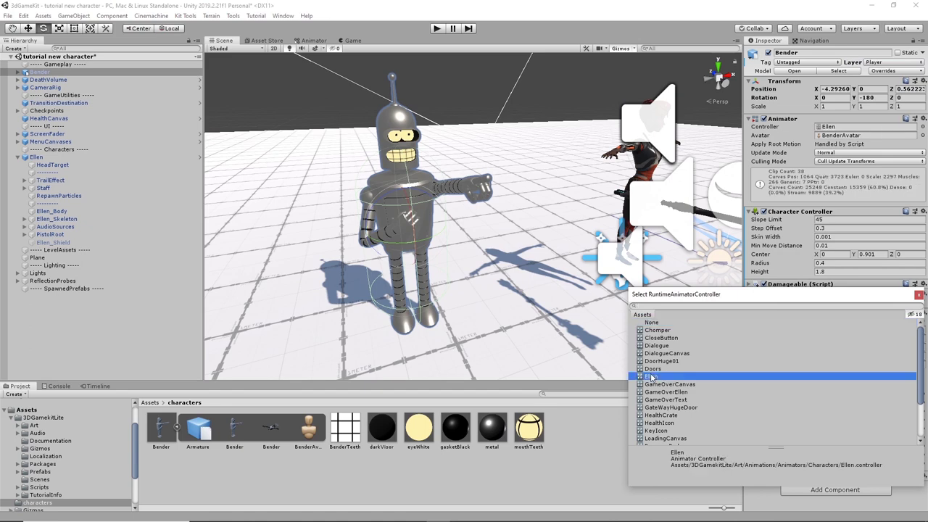
click(921, 294)
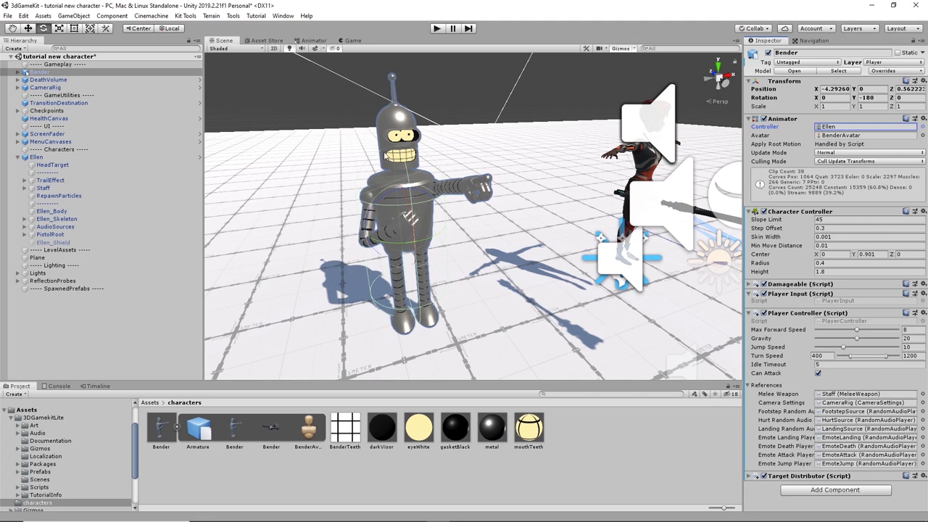
Step: Examine Ellen's child objects in the hierarchy, including HeadTarget and the separators, and compare both characters in the scene
alt+drag(492, 190, 490, 226)
scroll(511, 148, up, 2)
scroll(482, 221, down, 3)
scroll(493, 232, up, 2)
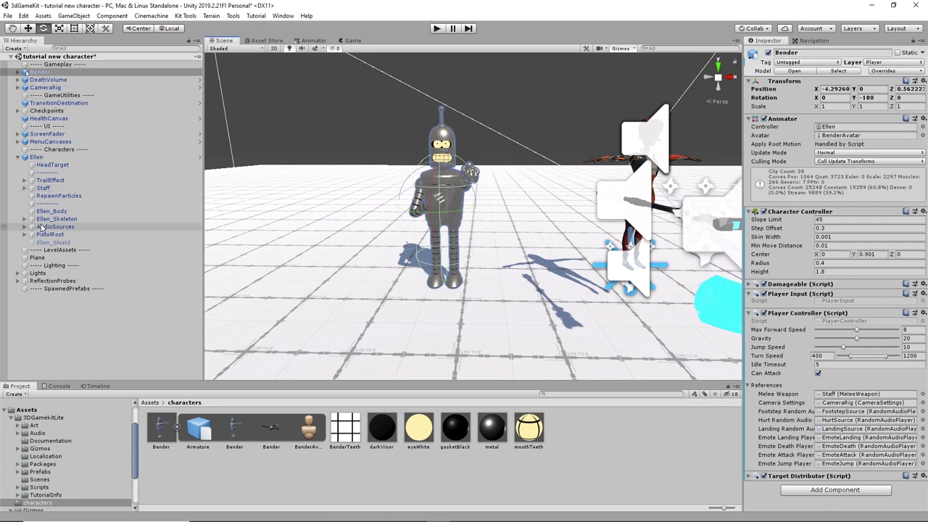
click(35, 157)
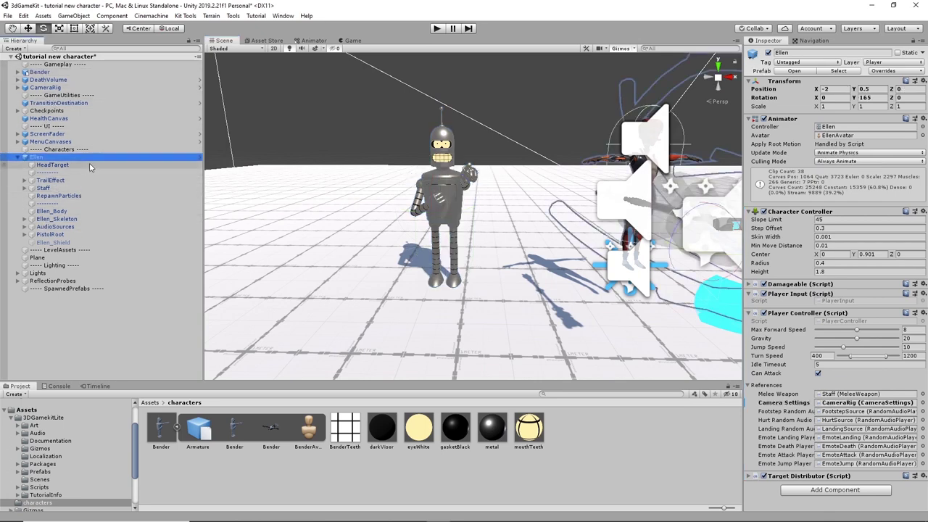
click(52, 165)
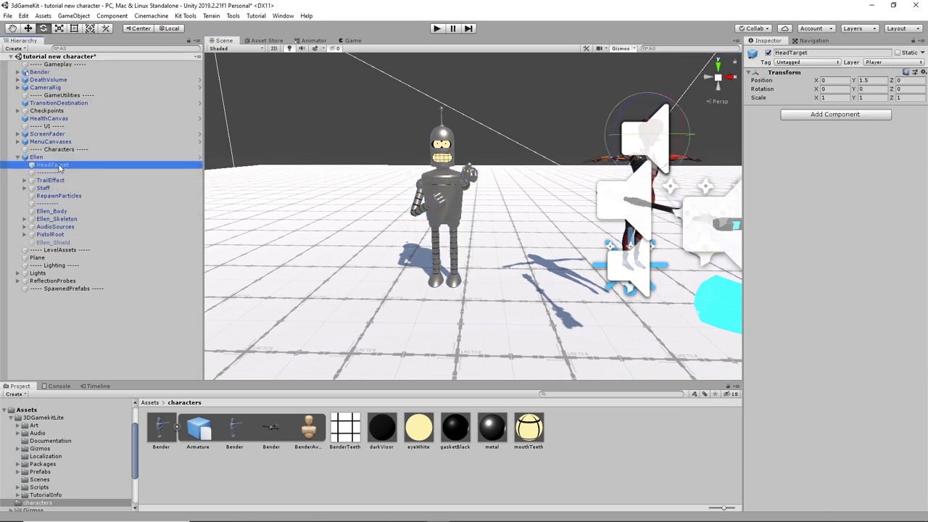
click(52, 174)
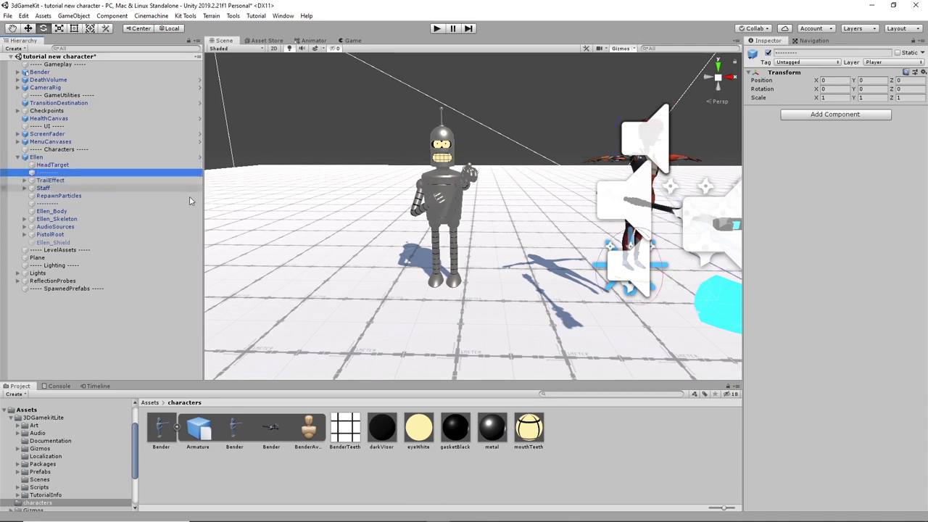
mouse_move(377, 217)
alt+mouse_down()
mouse_move(316, 196)
mouse_move(253, 232)
mouse_move(600, 246)
mouse_move(363, 217)
alt+mouse_up()
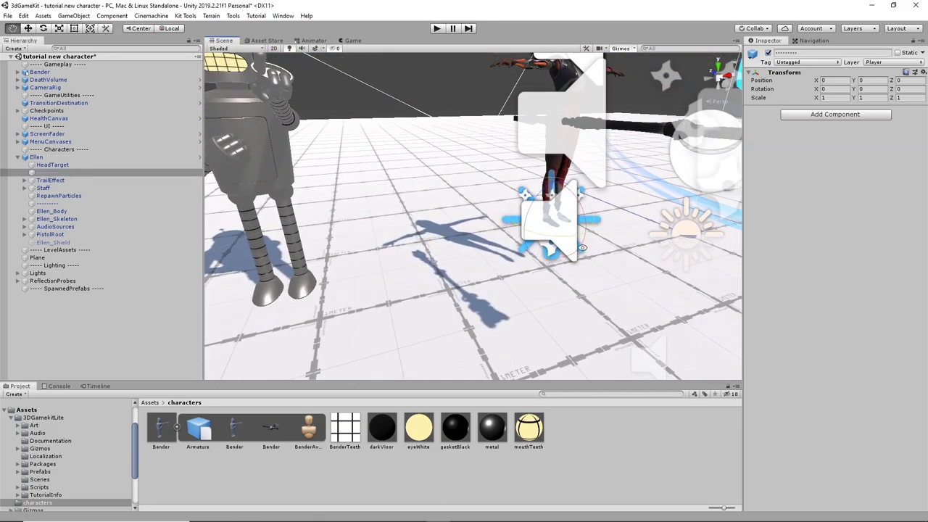
click(48, 205)
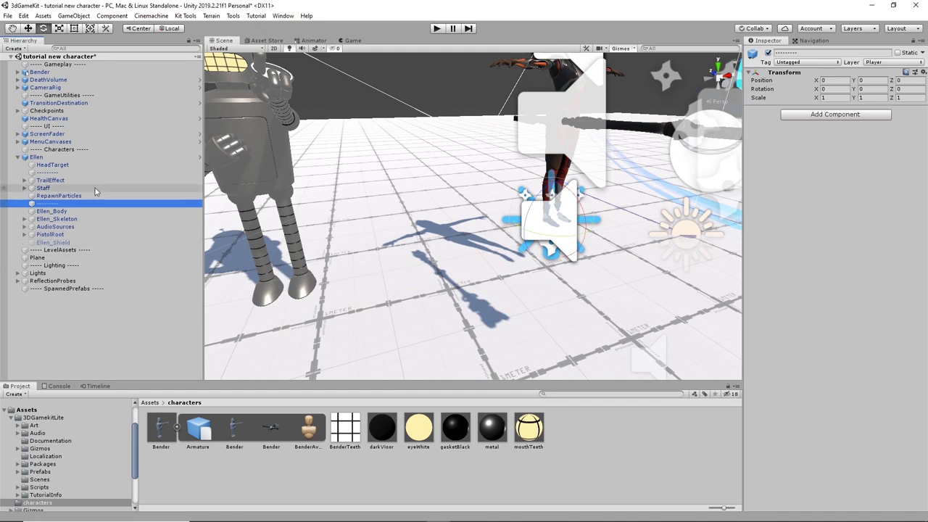
Step: Copy Ellen's HeadTarget, TrailEffect, Staff, RepawnParticles, both separators, AudioSources, PistolRoot and Ellen_Shield, leaving out Ellen_Body and Ellen_Skeleton
click(45, 165)
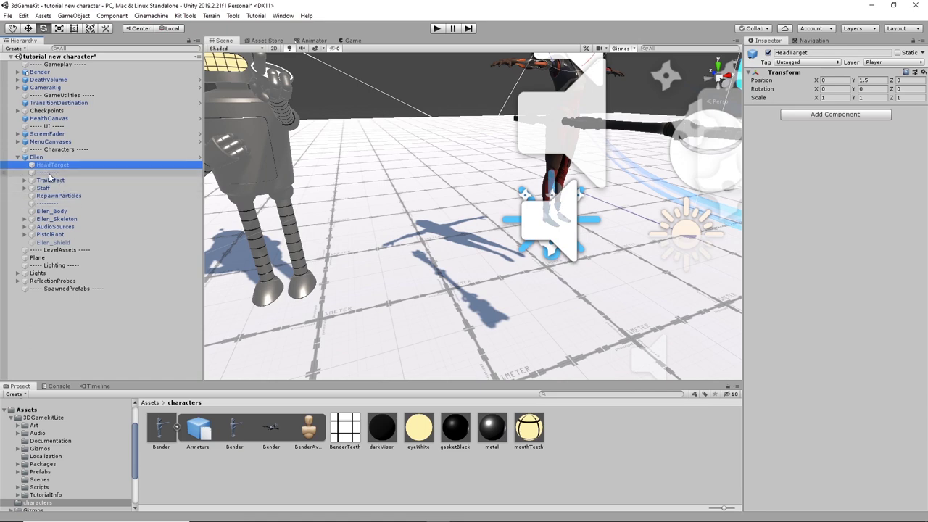
shift+click(39, 172)
shift+click(44, 180)
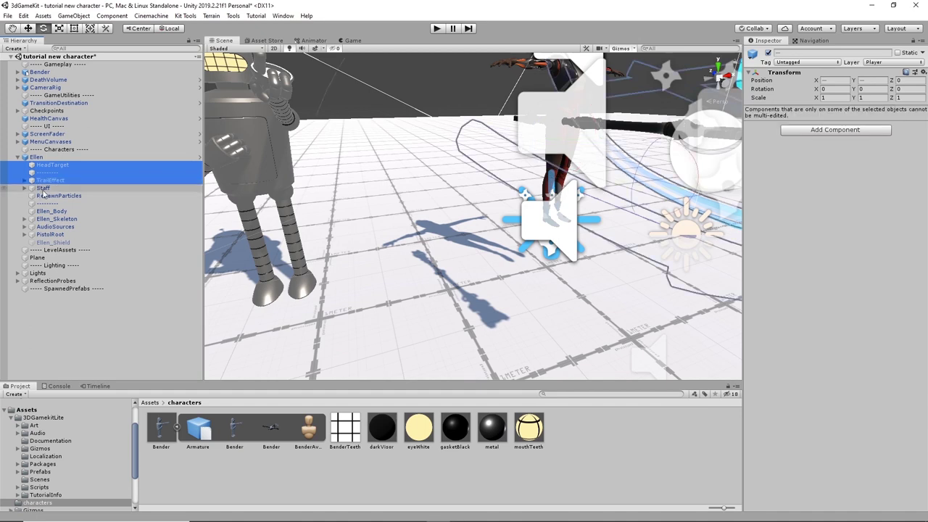
shift+click(42, 188)
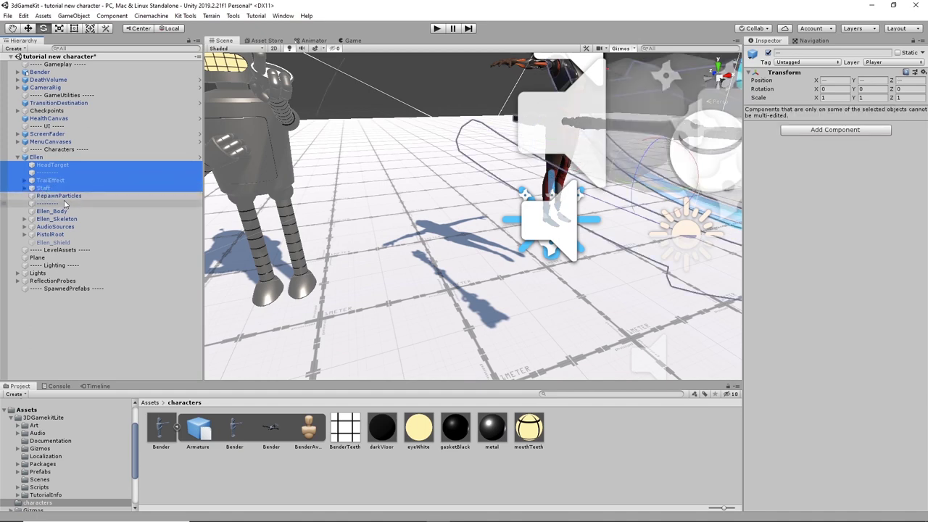
shift+click(61, 204)
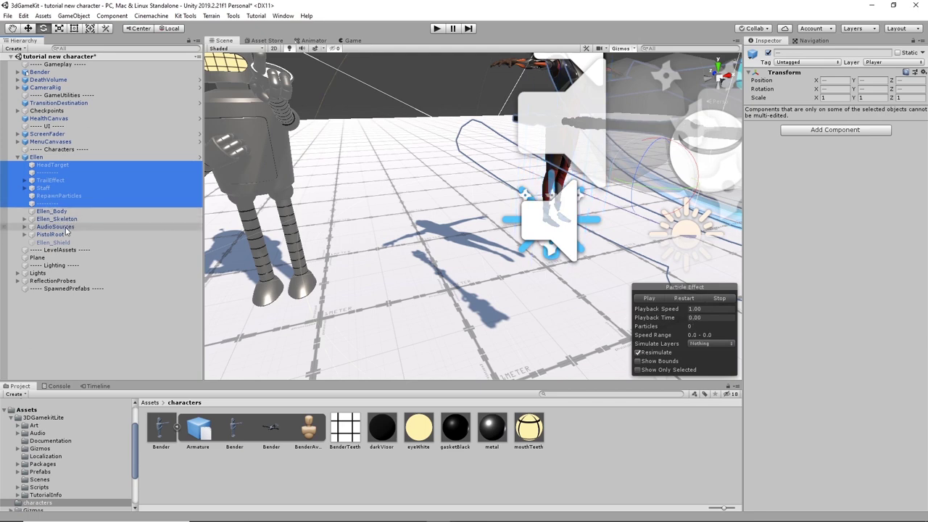
ctrl+click(52, 227)
ctrl+click(49, 234)
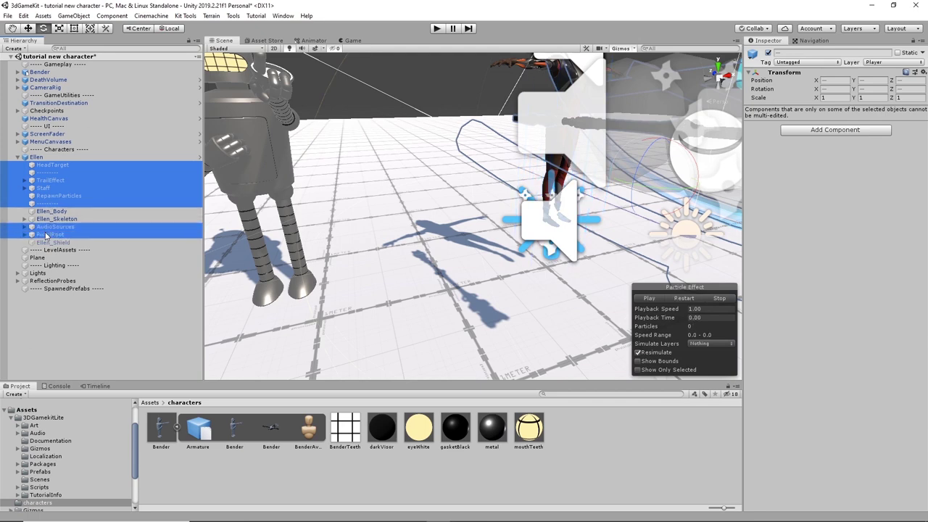
ctrl+click(50, 243)
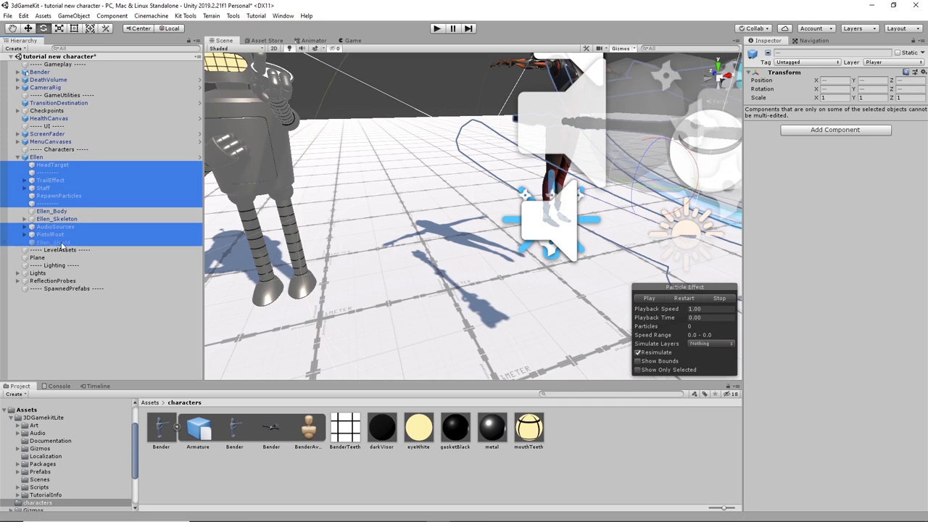
right_click(66, 244)
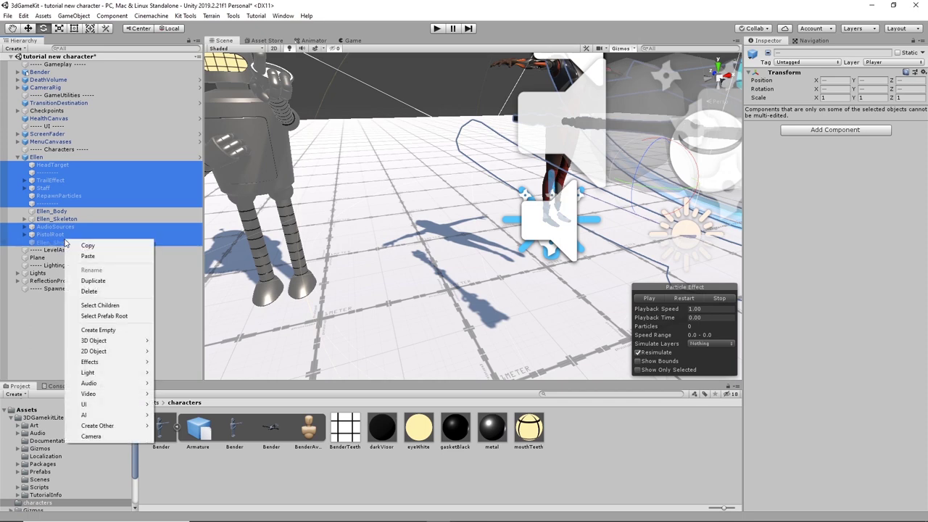
click(77, 245)
Step: Move Bender in the hierarchy to directly above Ellen under the Characters heading
right_drag(293, 190, 239, 193)
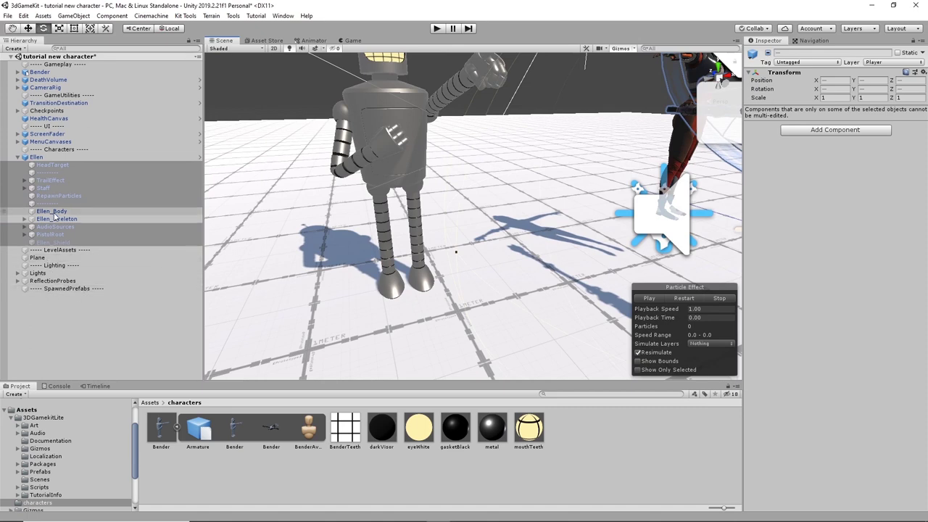
click(45, 73)
drag(45, 74, 57, 155)
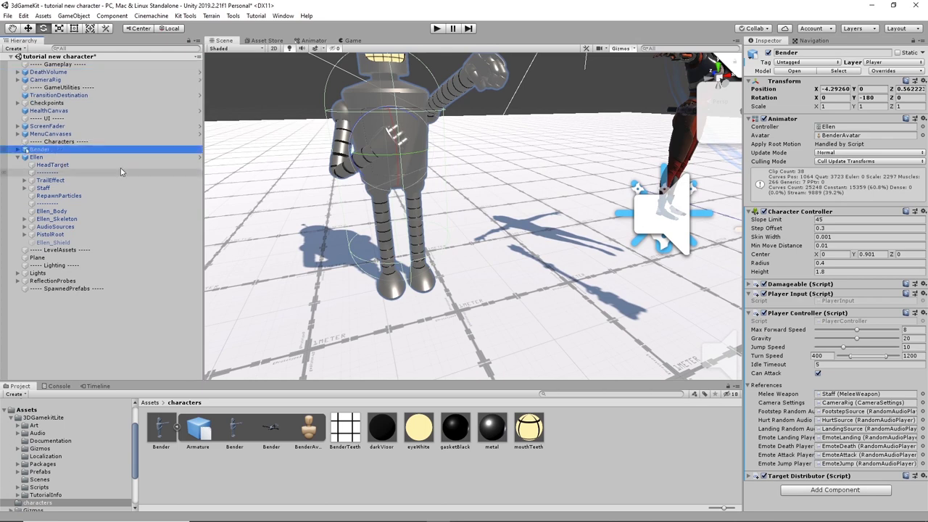
Step: Paste the copied Ellen child objects into the scene and make them children of Bender
right_click(42, 149)
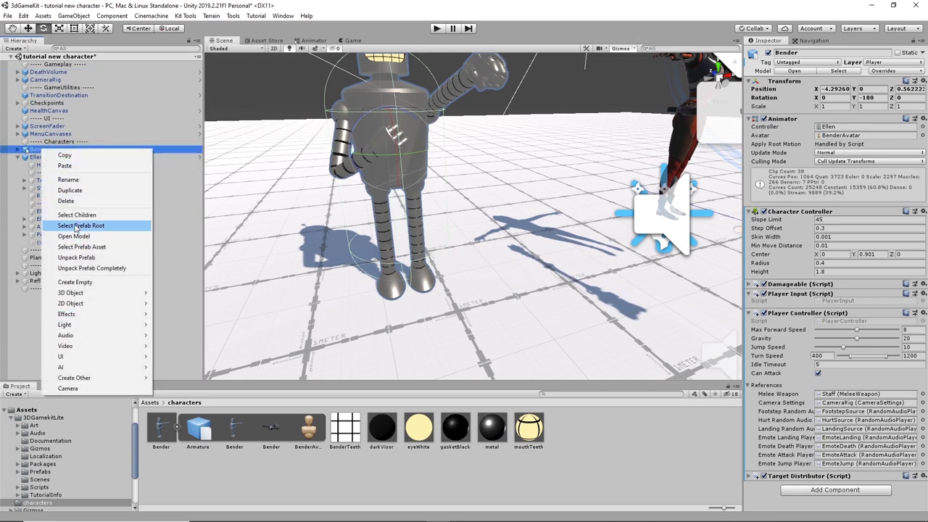
click(69, 166)
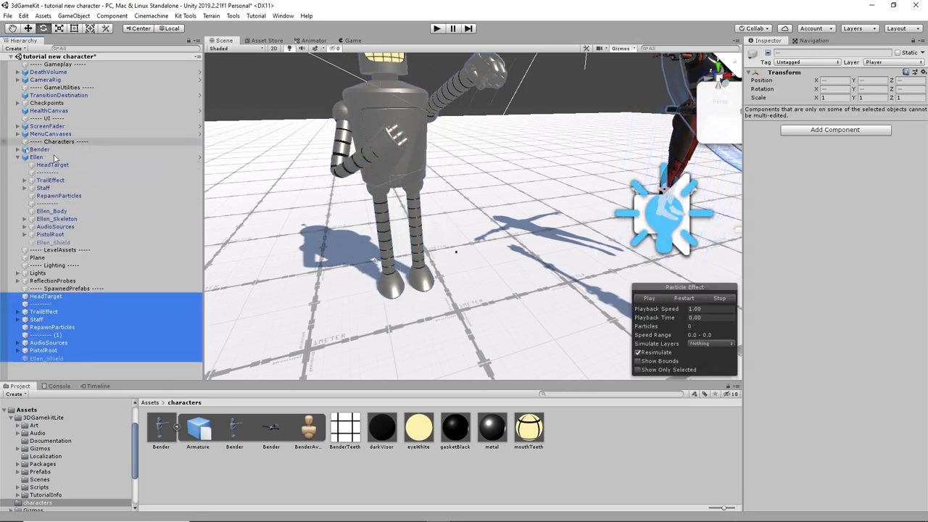
drag(42, 299, 41, 154)
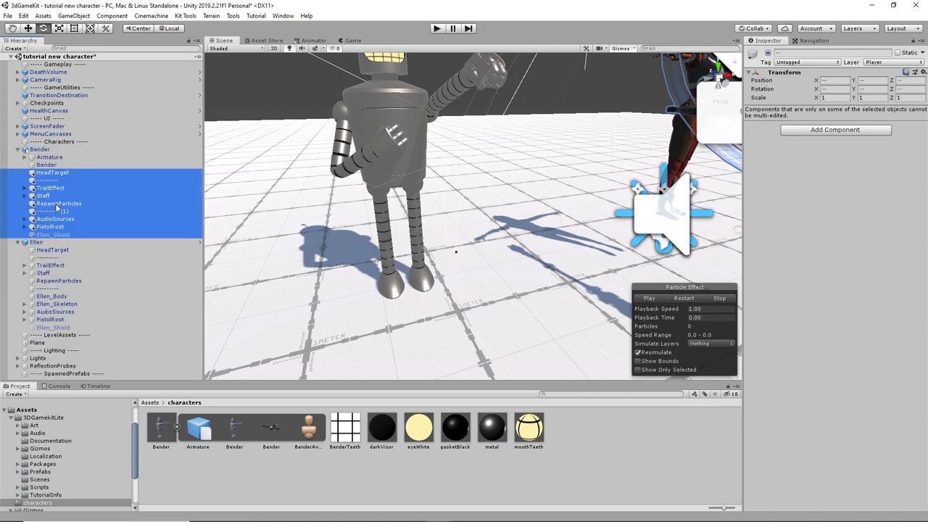
Step: Try to move Bender's Armature and mesh objects below the pasted separators in the hierarchy
click(46, 164)
shift+click(48, 158)
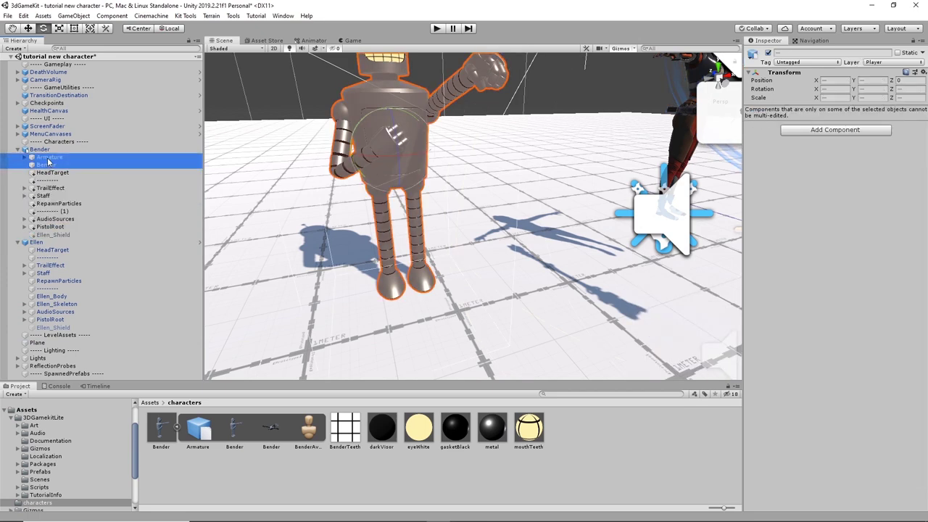
drag(48, 162, 58, 220)
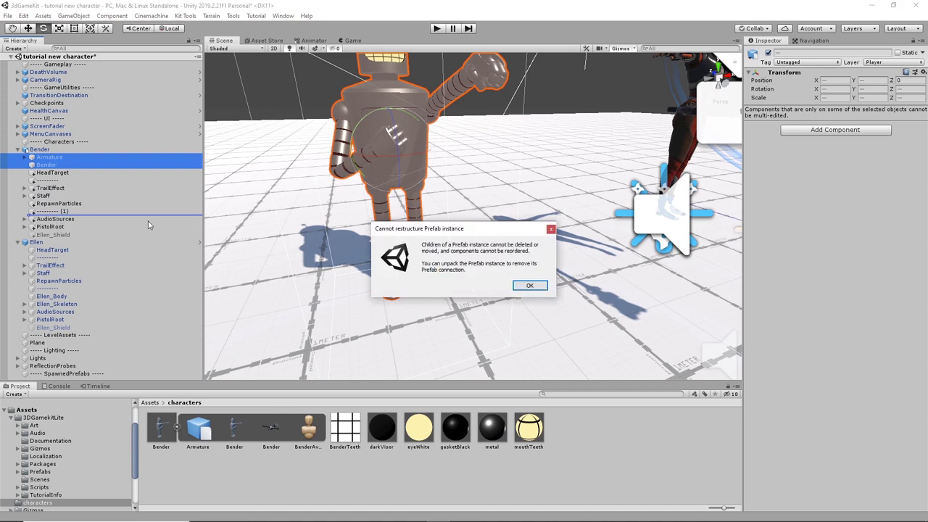
click(530, 286)
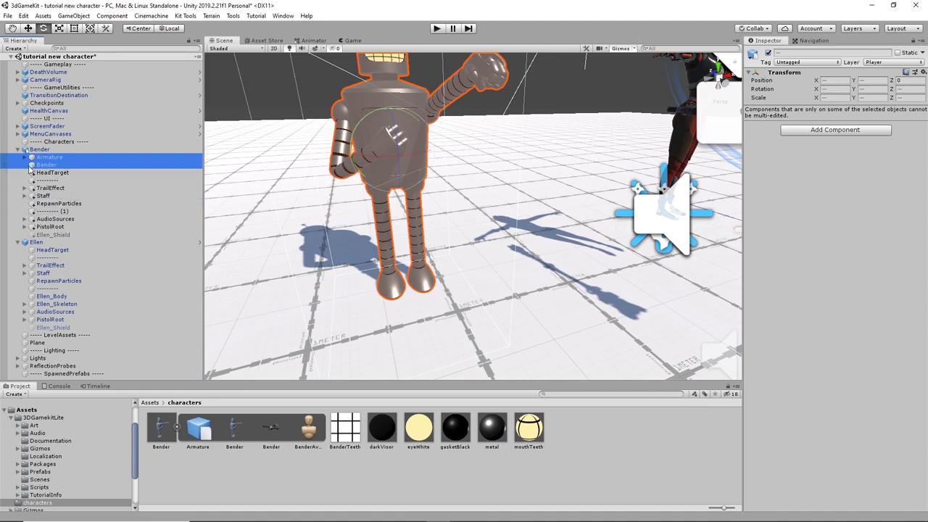
drag(41, 159, 49, 187)
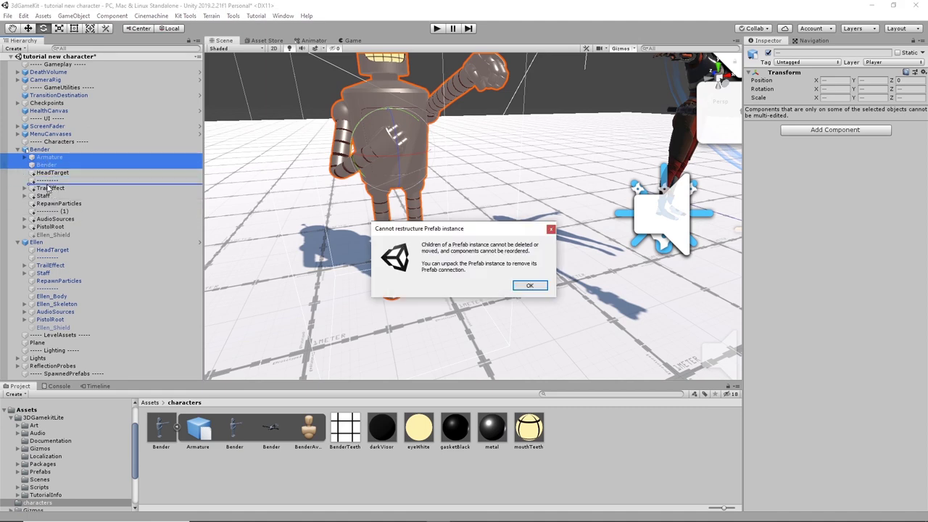
click(527, 287)
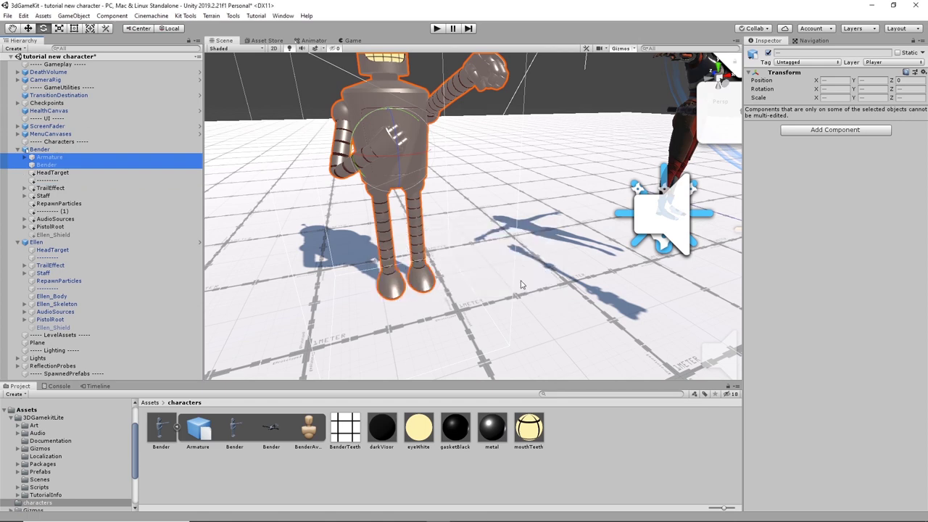
Step: Rename Bender's second separator by removing the "(1)" suffix, leaving only the dashes
click(60, 211)
click(67, 214)
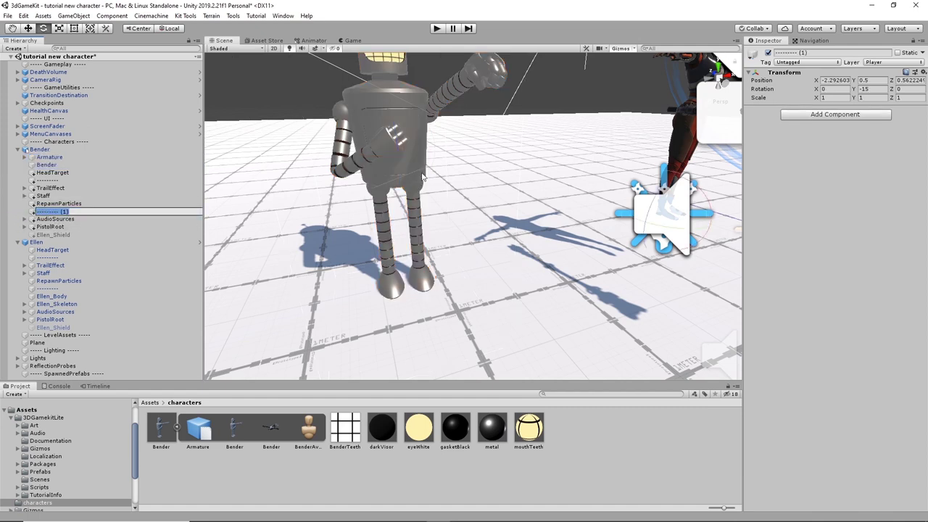
click(800, 53)
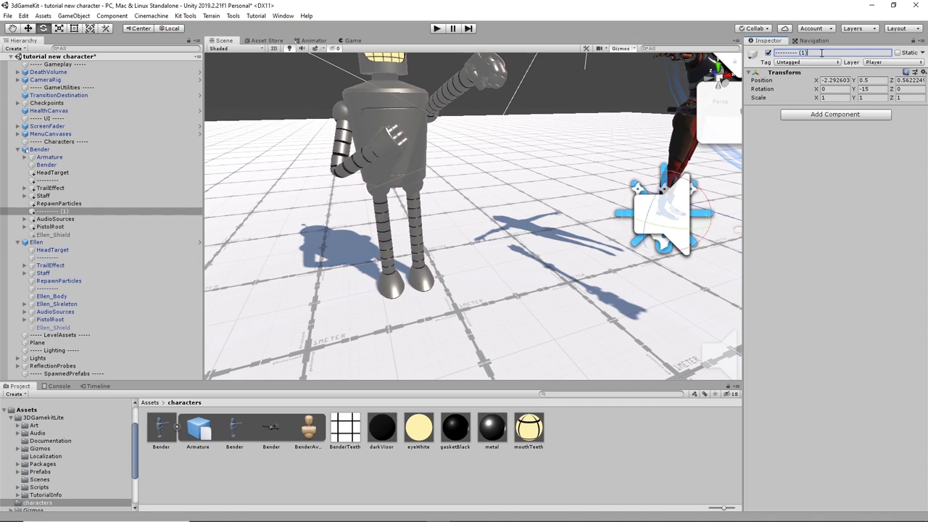
key(Return)
click(39, 214)
drag(40, 213, 42, 177)
click(42, 174)
click(49, 188)
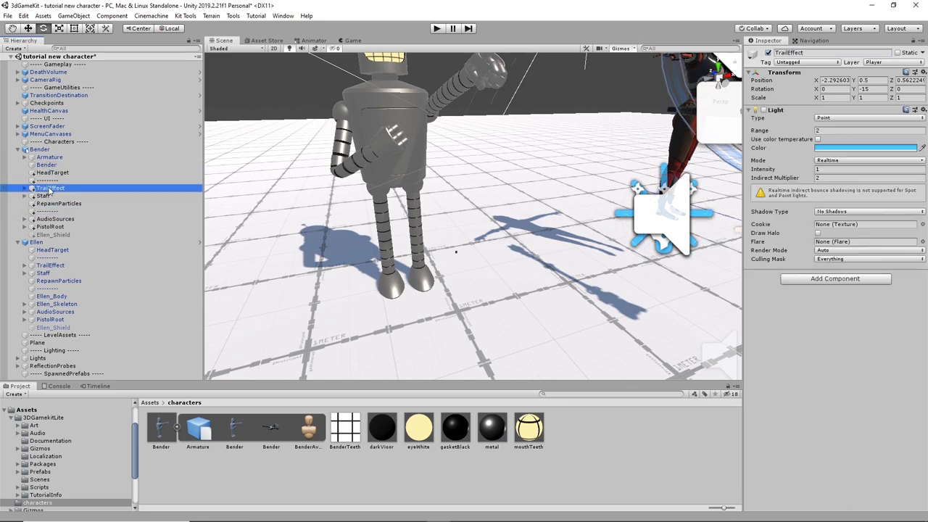
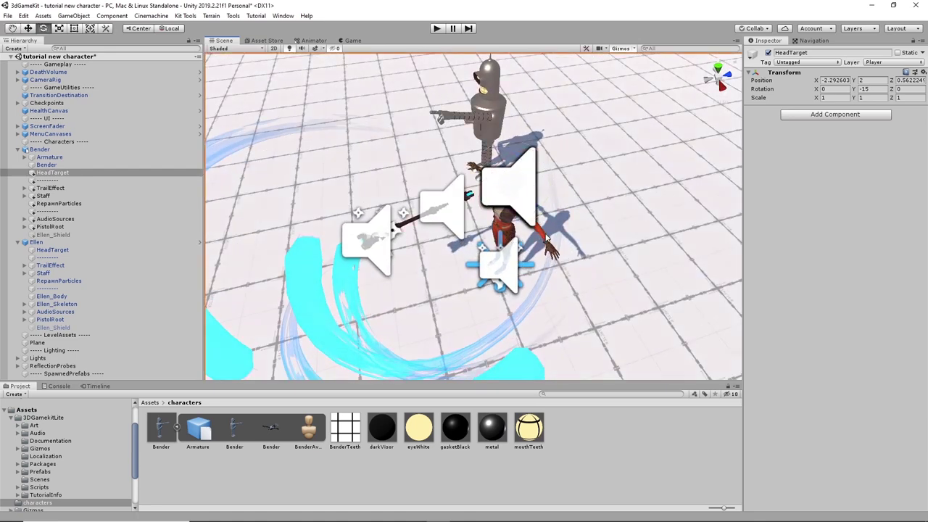
Step: Move Bender's HeadTarget over to Bender in the top view, at about X 0.011, Z 0.004, and set its Y rotation to 0
click(547, 239)
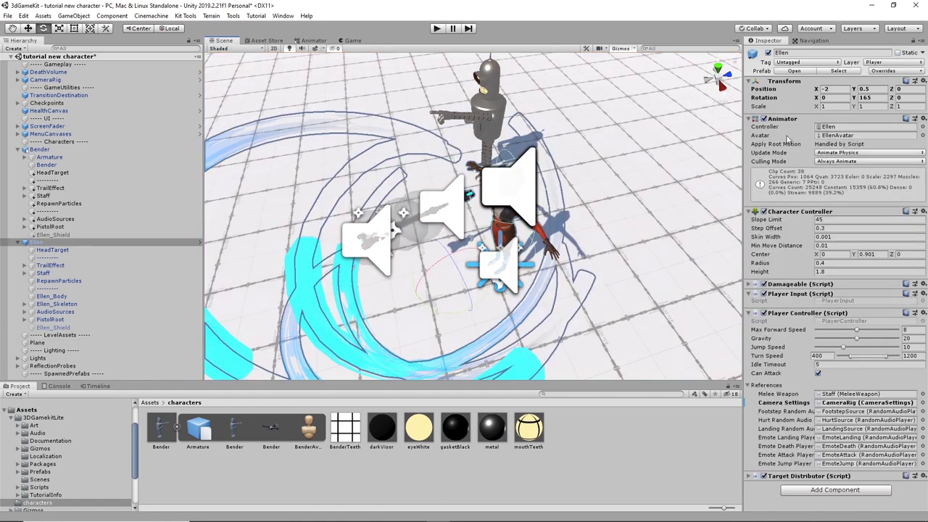
alt+drag(616, 208, 326, 228)
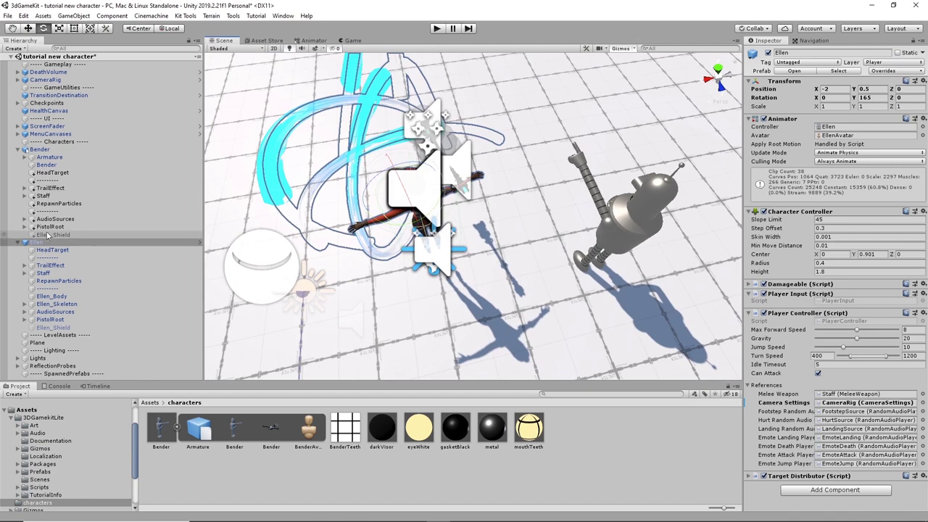
click(51, 172)
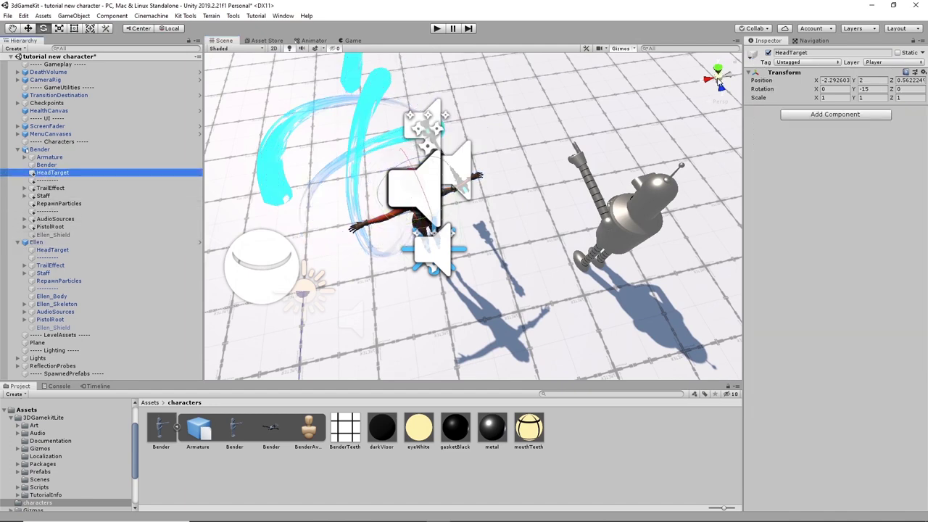
click(717, 72)
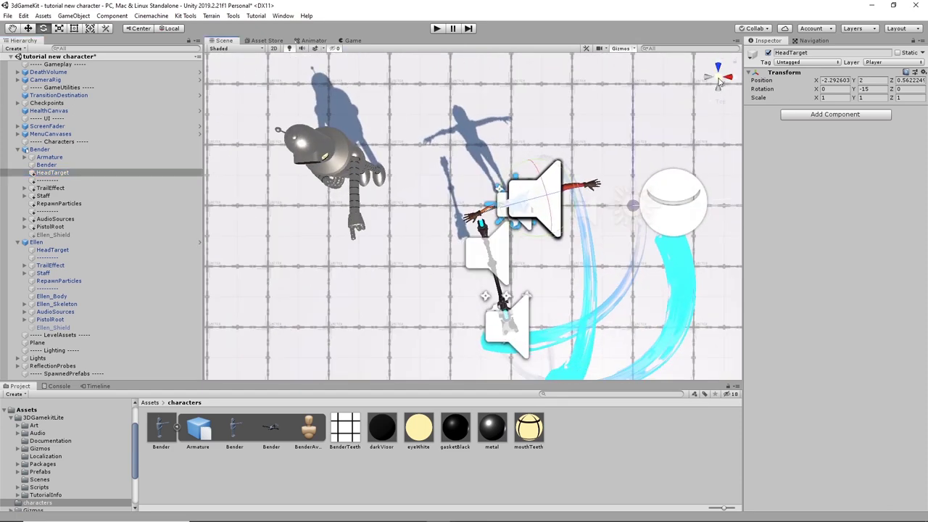
click(718, 78)
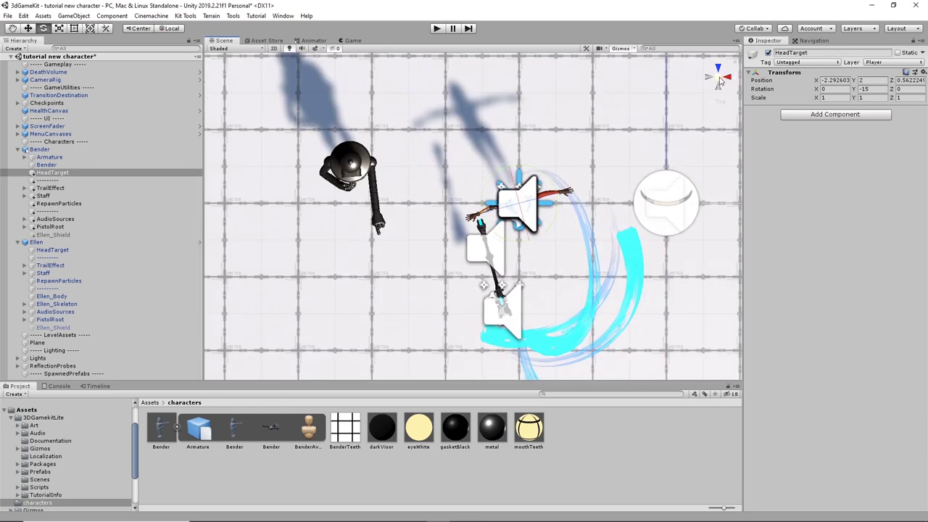
key(w)
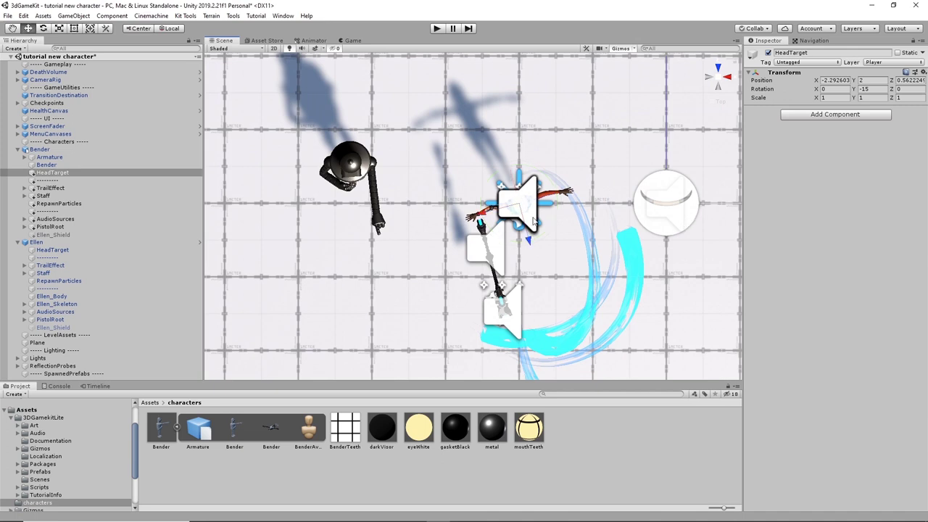
drag(529, 238, 312, 178)
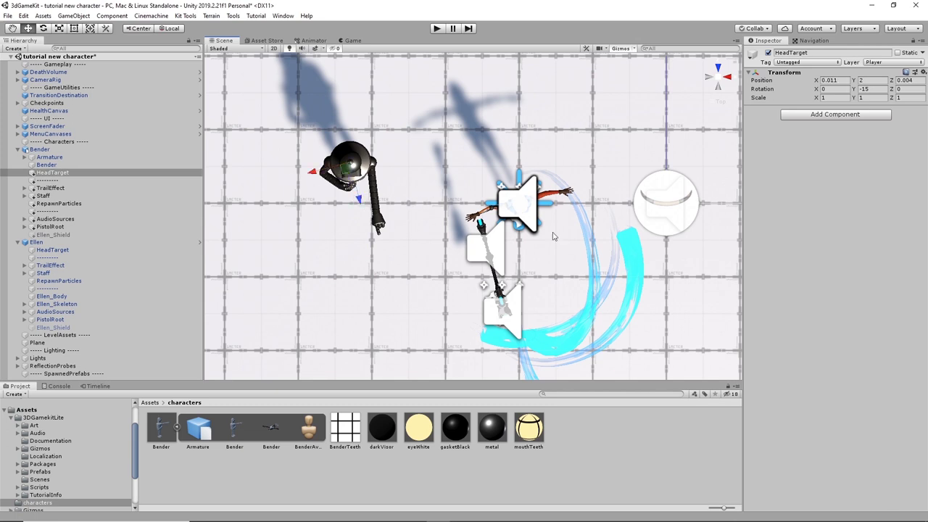
click(873, 90)
text(0)
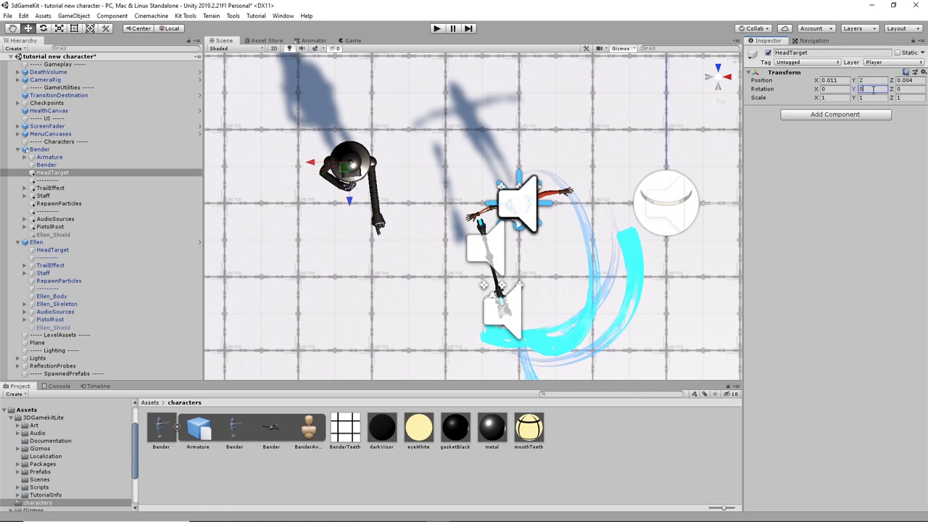
Step: Compare Bender's HeadTarget placement with the Armature and Ellen's HeadTarget, and fine-tune its position at Bender's centre
scroll(380, 226, up, 3)
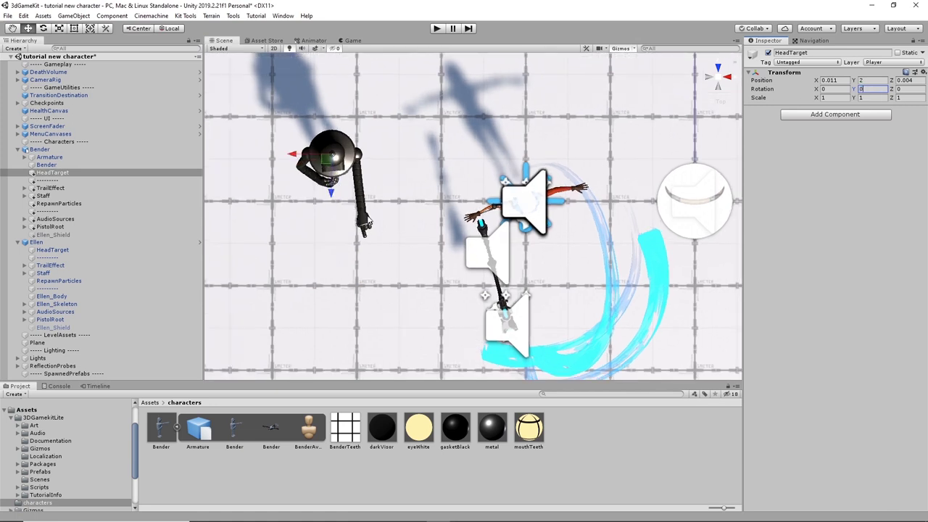
middle_drag(412, 187, 501, 211)
scroll(502, 216, up, 2)
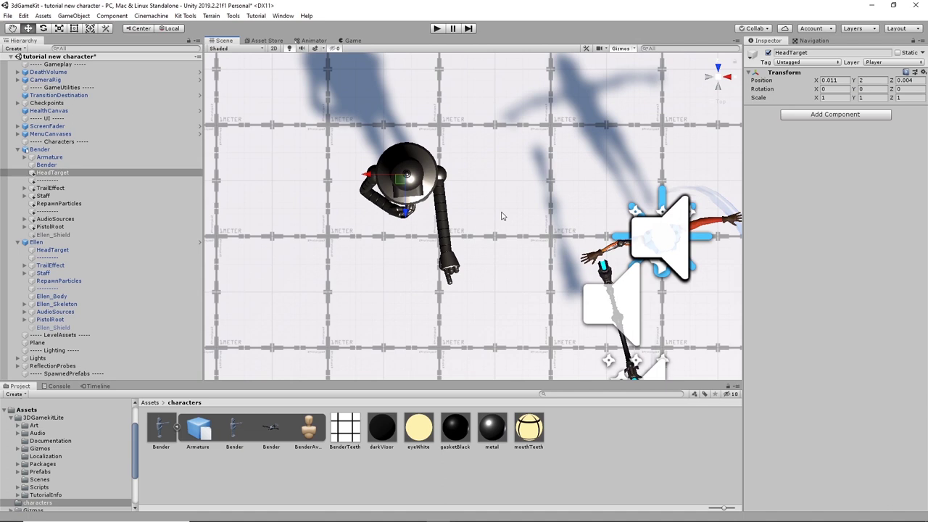
click(435, 172)
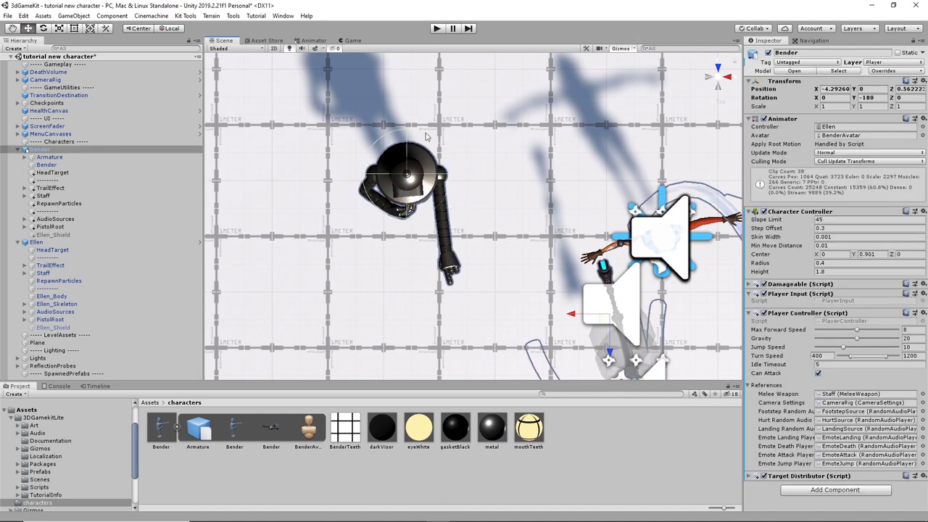
click(432, 139)
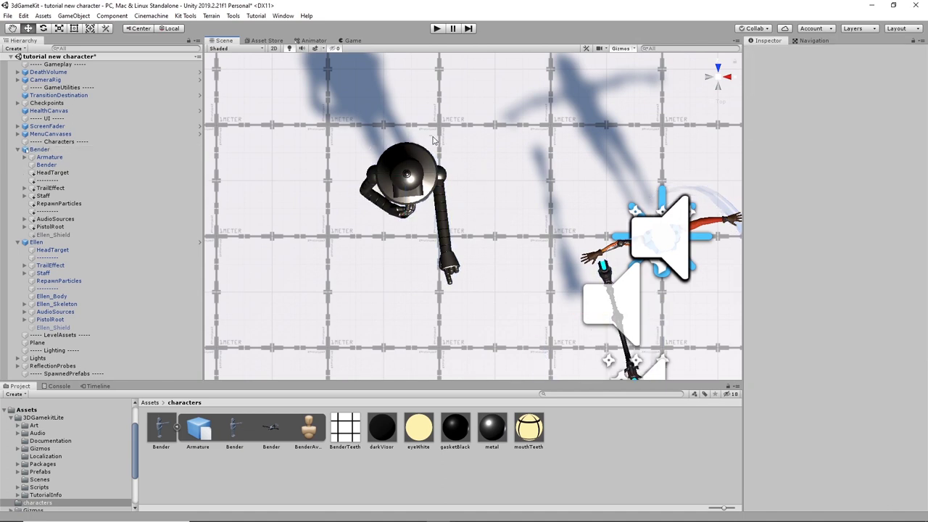
click(435, 181)
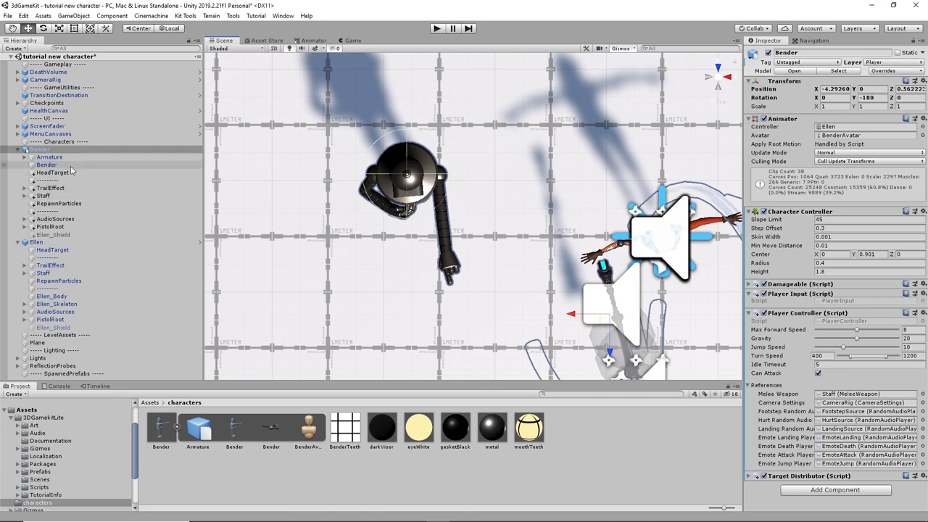
click(46, 159)
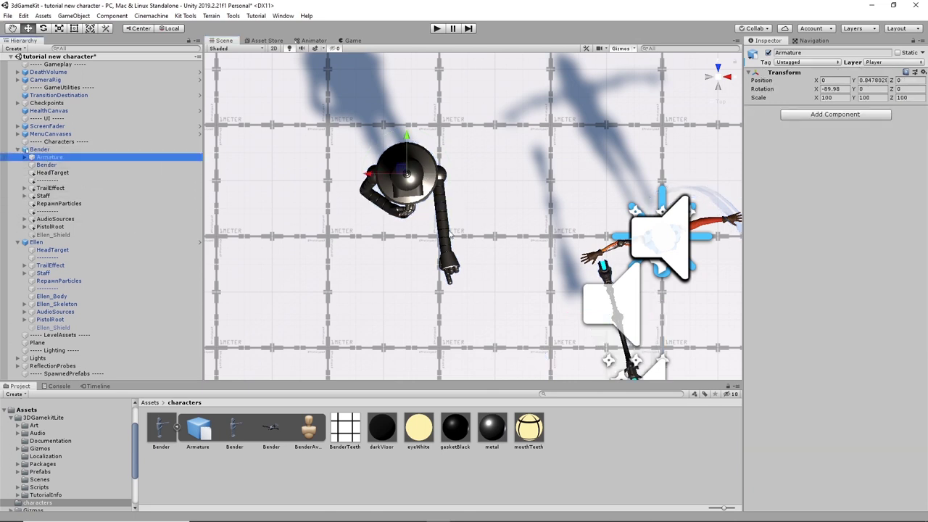
click(42, 251)
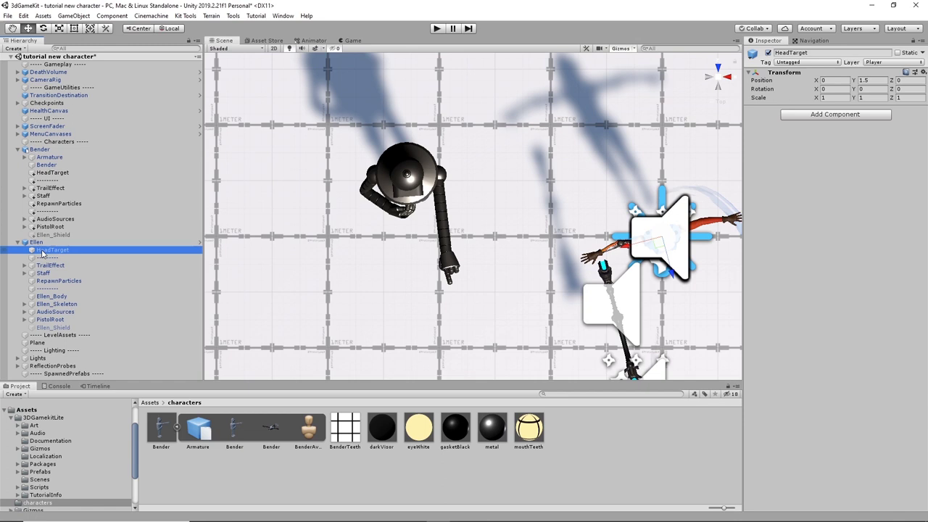
click(52, 174)
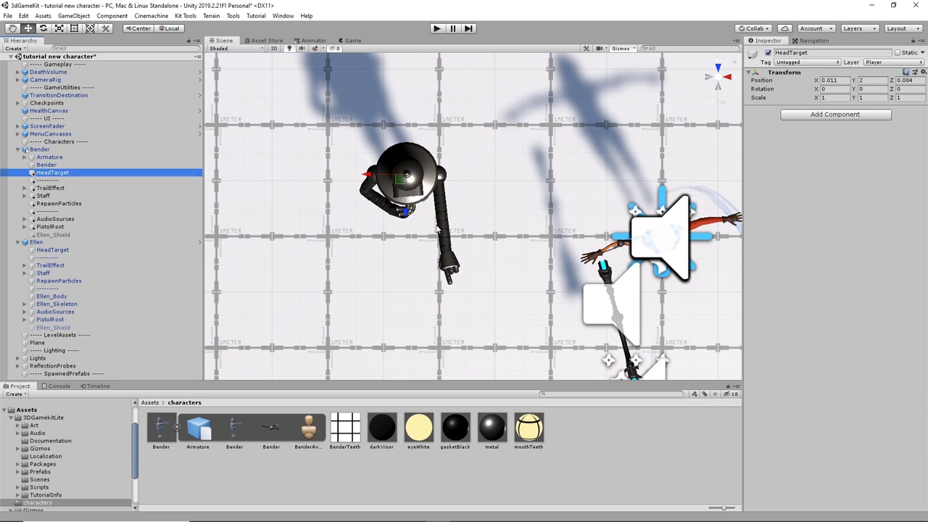
click(405, 217)
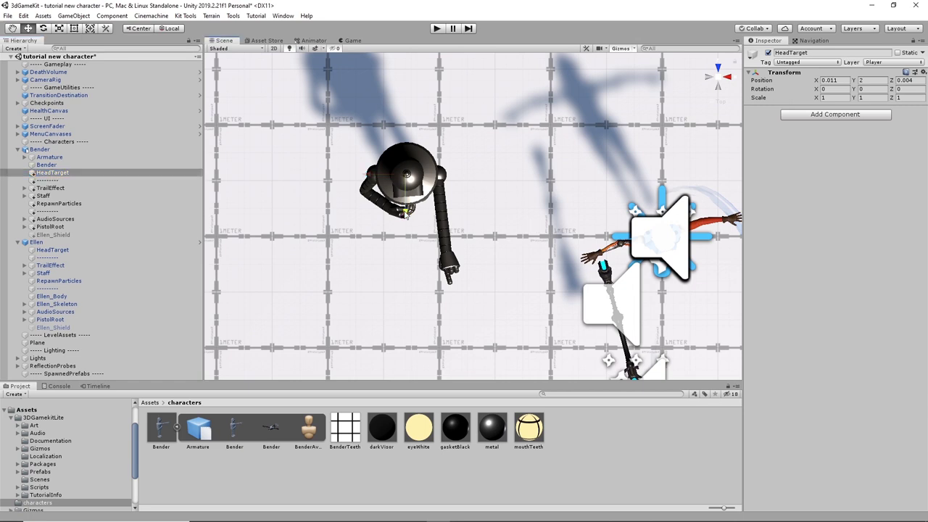
drag(409, 216, 370, 176)
Step: Move Bender's TrailEffect from Ellen over to Bender in the top view, at about X 0.165, Z 0.011
click(48, 181)
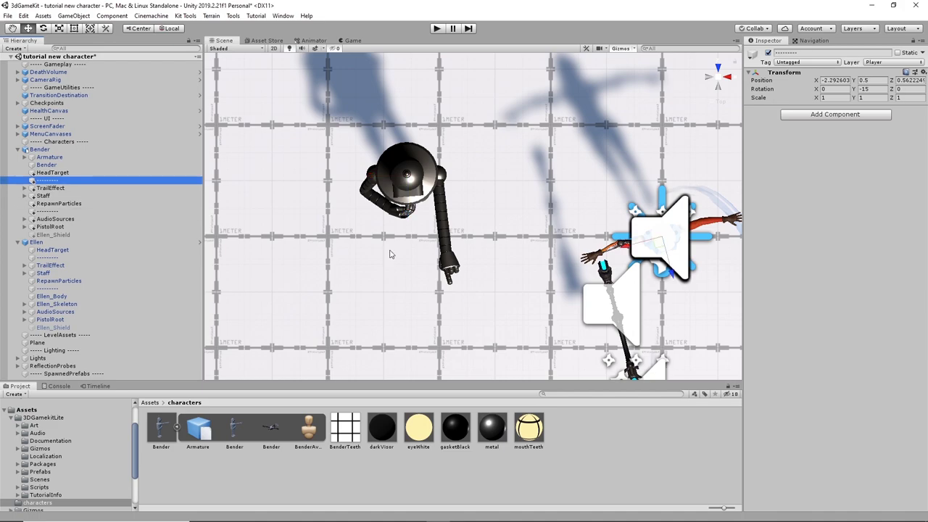
alt+drag(590, 203, 434, 155)
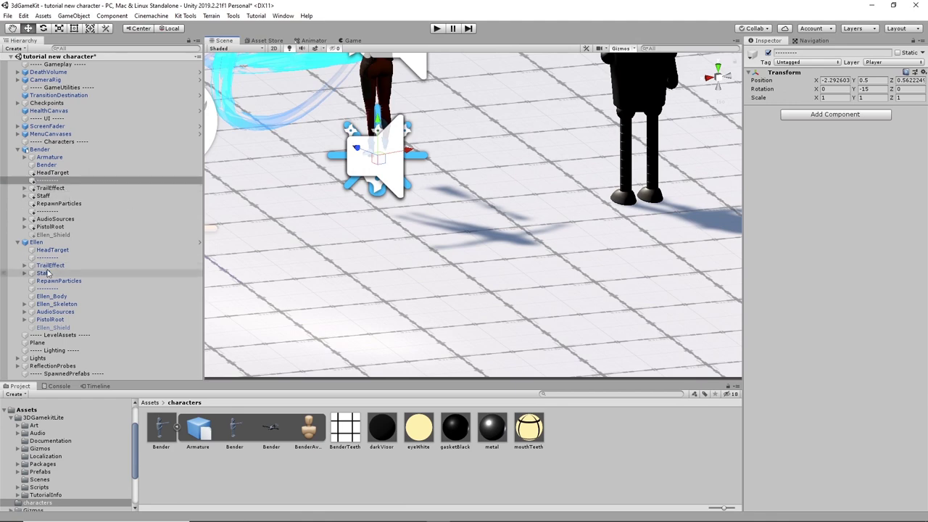
click(58, 188)
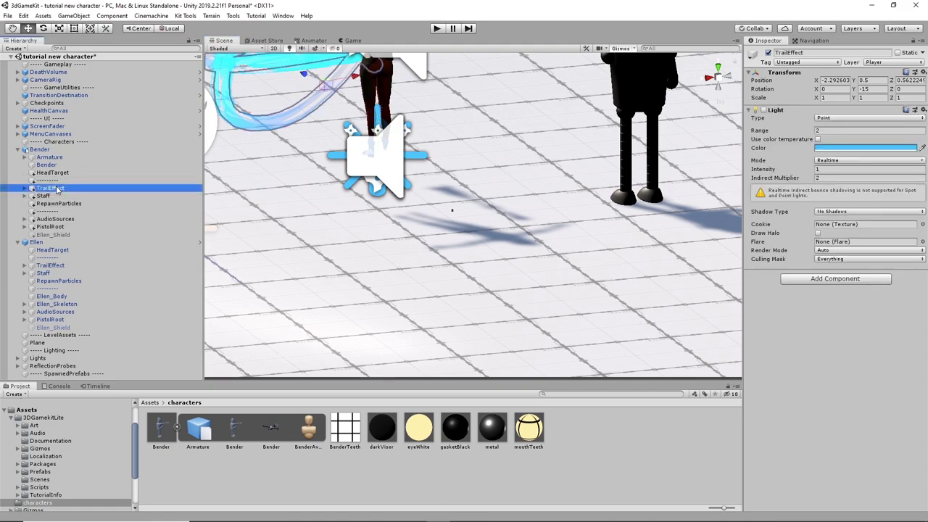
scroll(436, 304, down, 3)
alt+drag(435, 305, 693, 350)
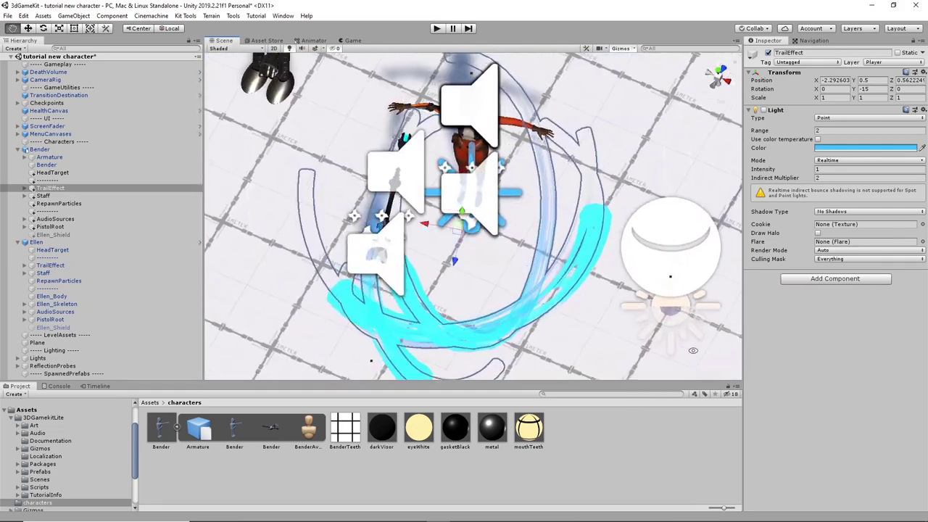
alt+right_drag(693, 333, 648, 268)
alt+drag(648, 267, 621, 319)
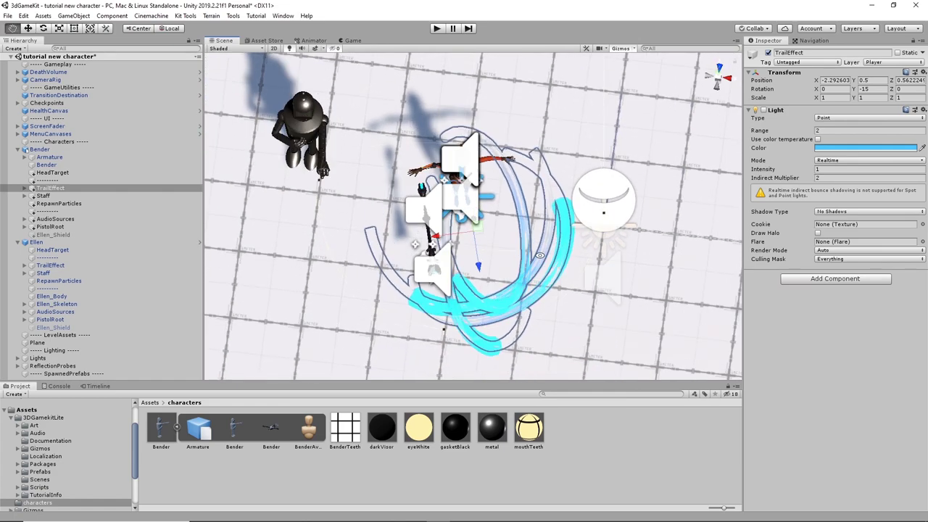
mouse_move(719, 79)
alt+mouse_down()
mouse_move(724, 109)
mouse_move(718, 76)
alt+mouse_up()
click(718, 70)
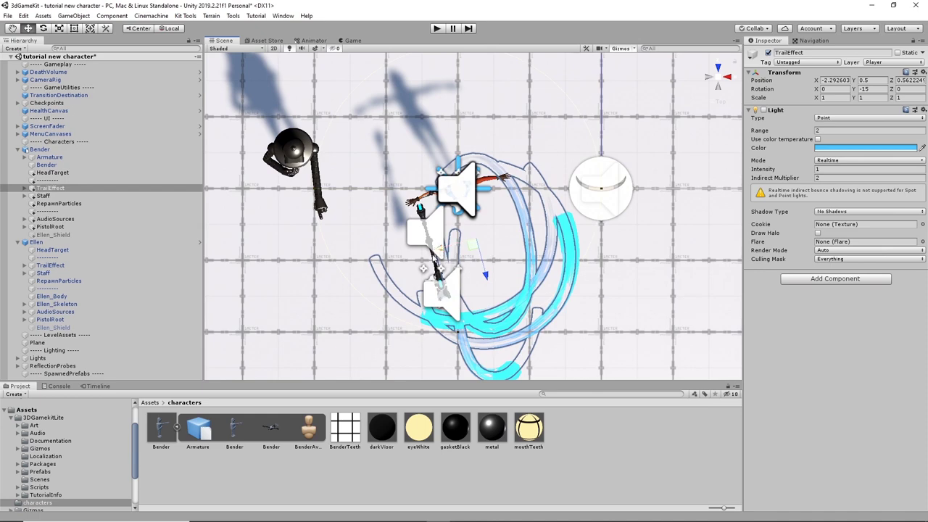
mouse_move(439, 247)
mouse_down()
mouse_move(292, 297)
mouse_move(319, 289)
mouse_move(326, 317)
mouse_move(315, 239)
mouse_move(276, 234)
mouse_move(297, 236)
mouse_up()
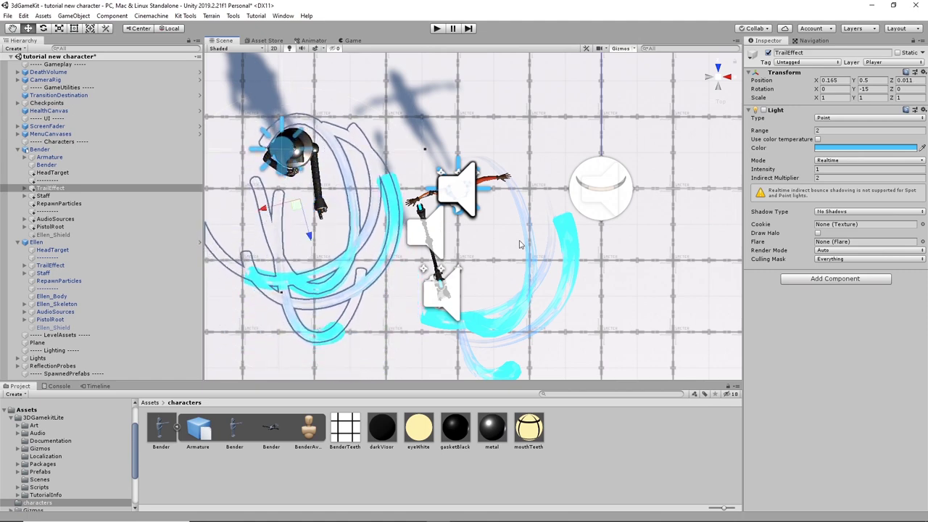
Step: Move Bender's Staff from Ellen over to Bender's side, at about X 0.081, Z 1.083
click(43, 196)
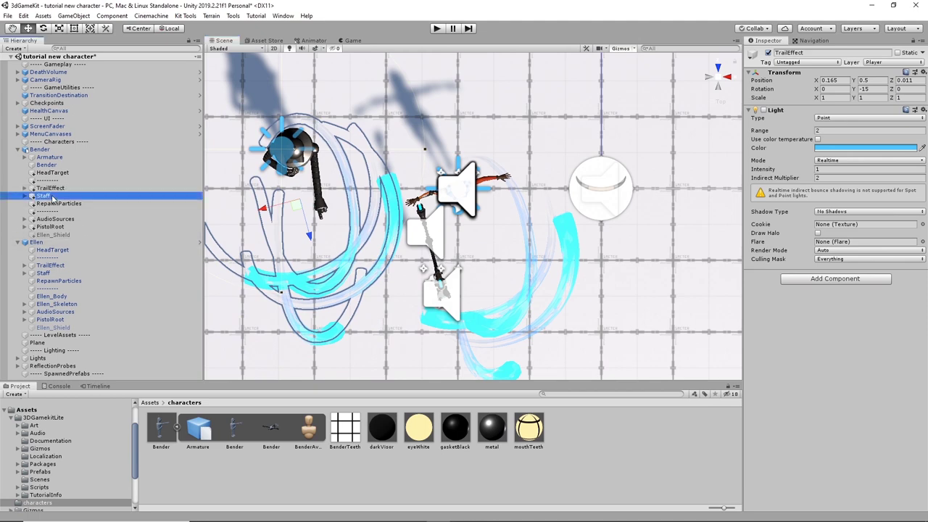
drag(406, 267, 303, 284)
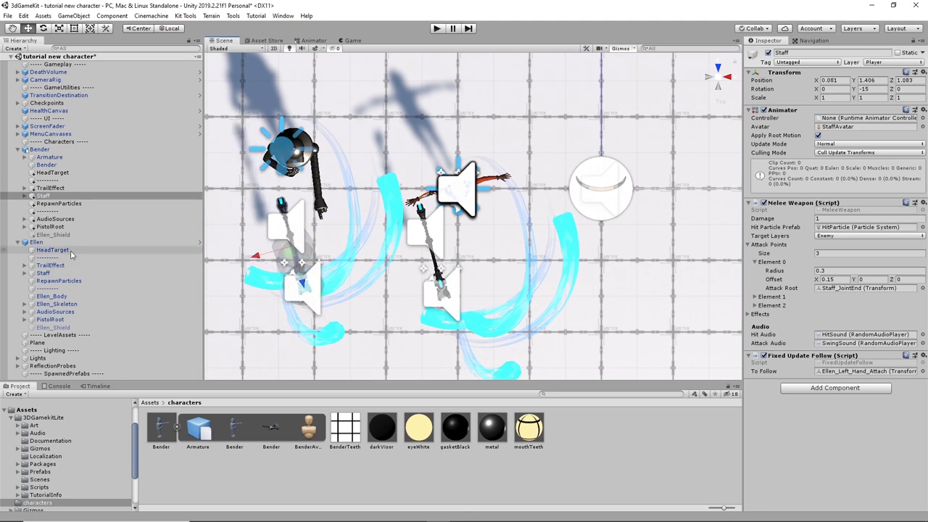
Step: Move Bender's RepawnParticles from Ellen over to Bender in the top view, at about X -0.018, Z -0.015
click(61, 204)
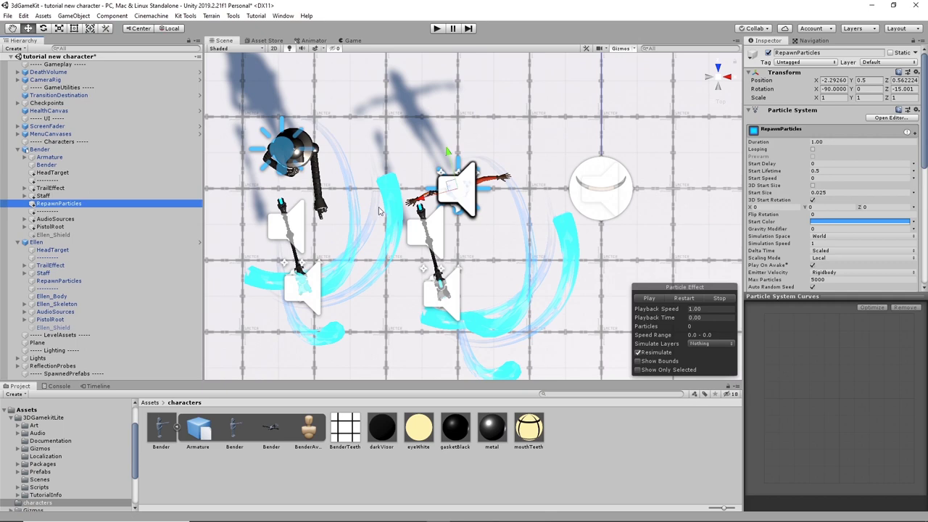
drag(428, 200, 288, 132)
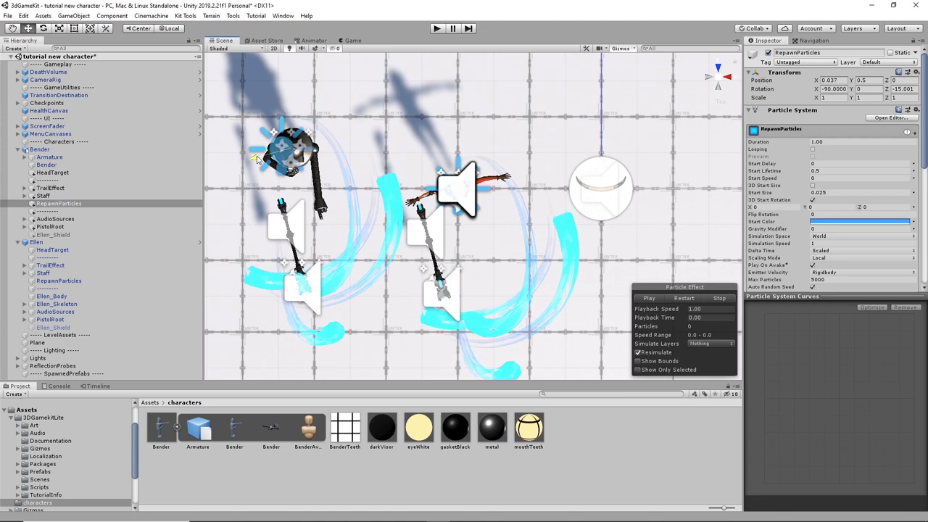
drag(257, 158, 261, 158)
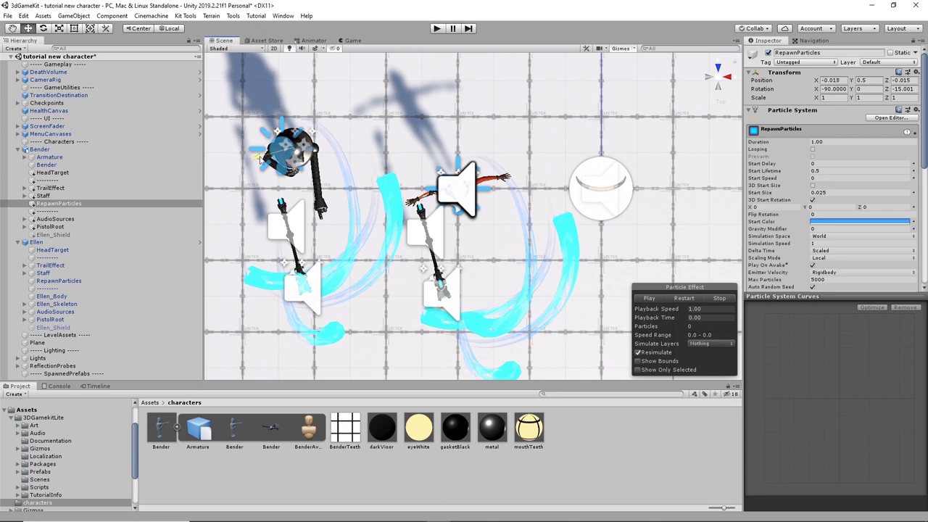
Step: Move Bender's two separator objects over to Bender, the lower to about X -0.011, Z 0.064 and the upper to about X 0.011, Z 0.028
click(45, 211)
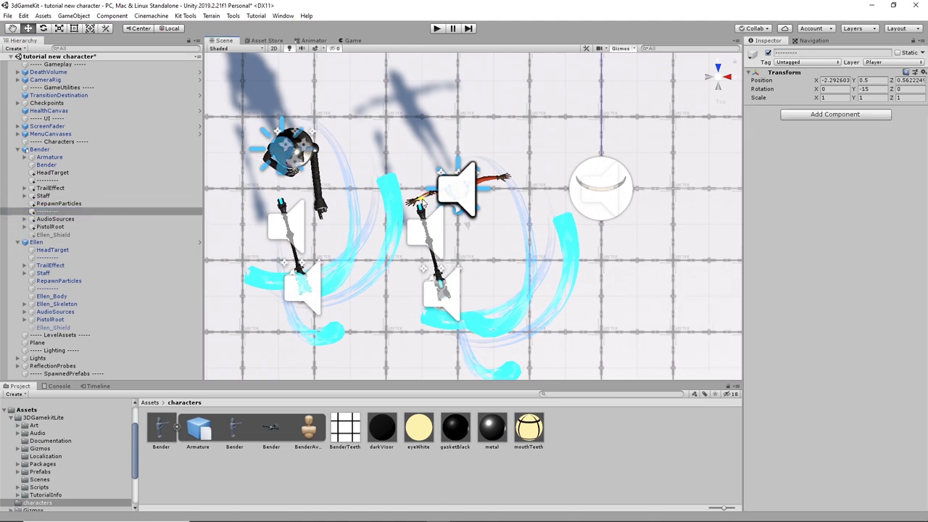
drag(419, 202, 299, 187)
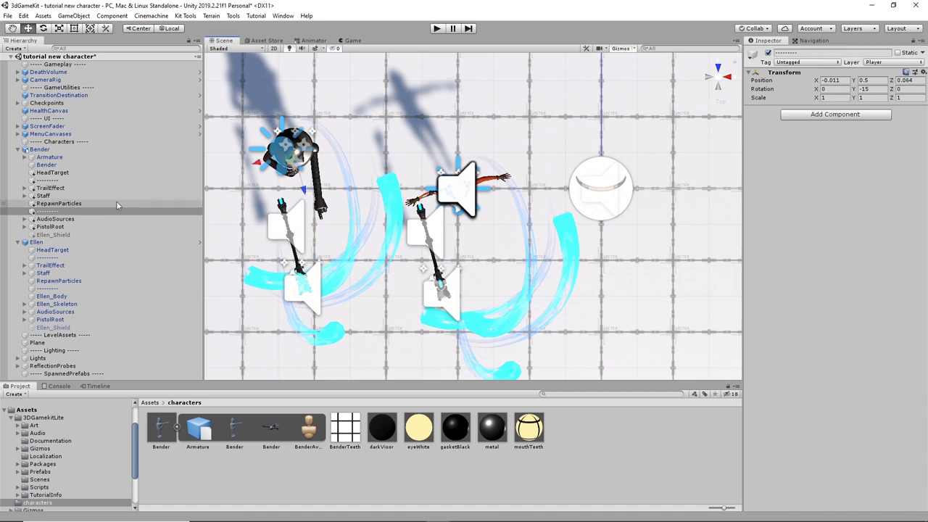
click(51, 172)
click(44, 180)
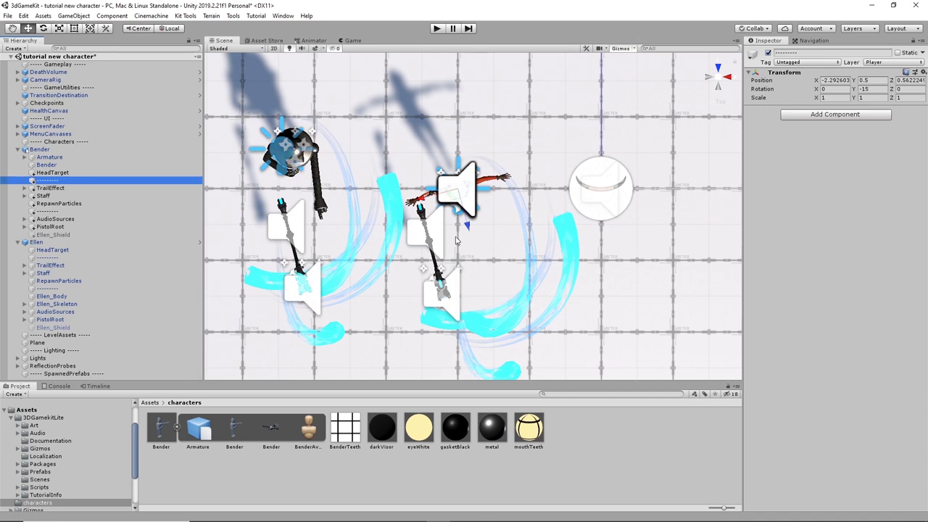
drag(466, 225, 291, 154)
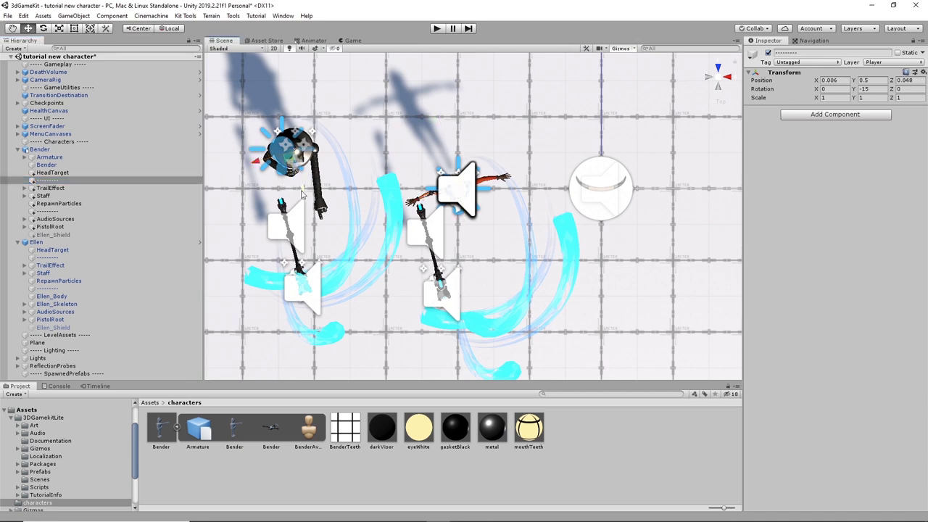
drag(304, 190, 306, 192)
Step: Move Bender's AudioSources to about X -0.001, Z 0.019, PistolRoot to X 0.039, Z 0.048, and Ellen_Shield to X 0.055, Z 0.042
click(55, 219)
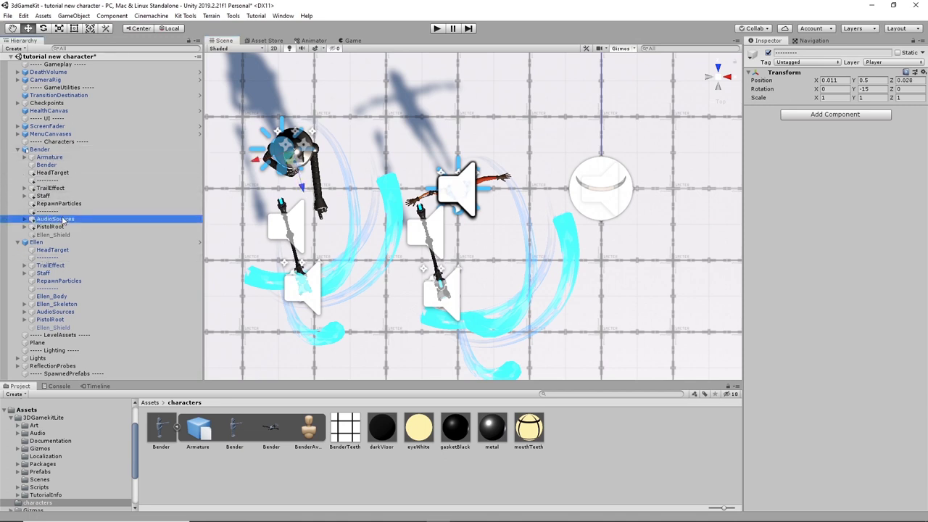
drag(424, 202, 298, 189)
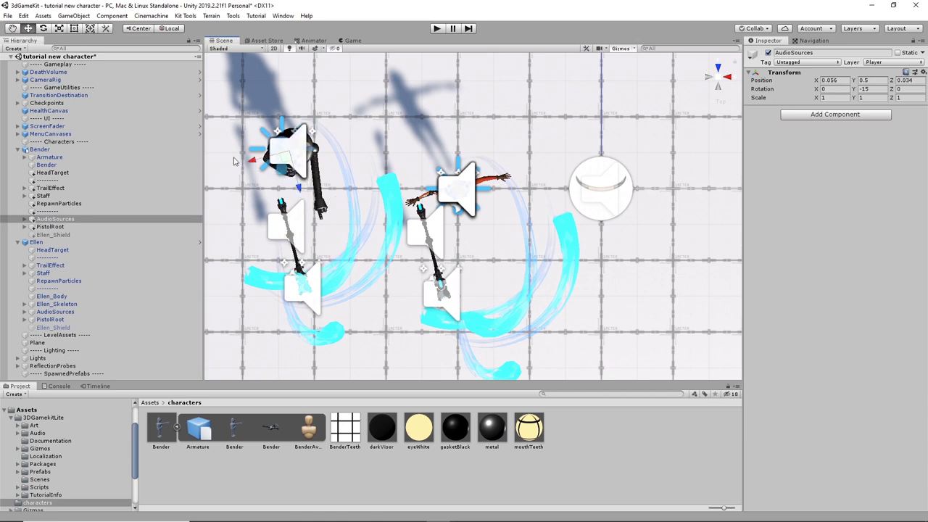
click(44, 229)
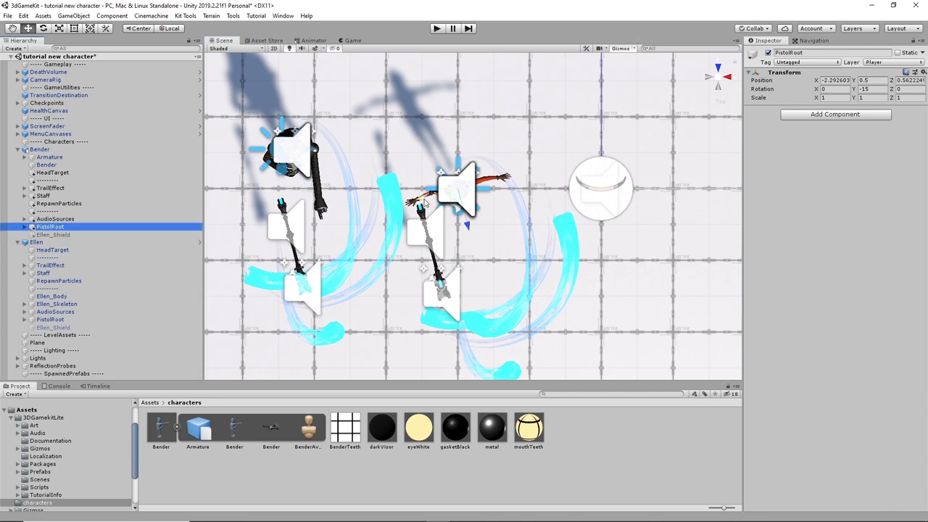
drag(417, 201, 299, 197)
click(145, 235)
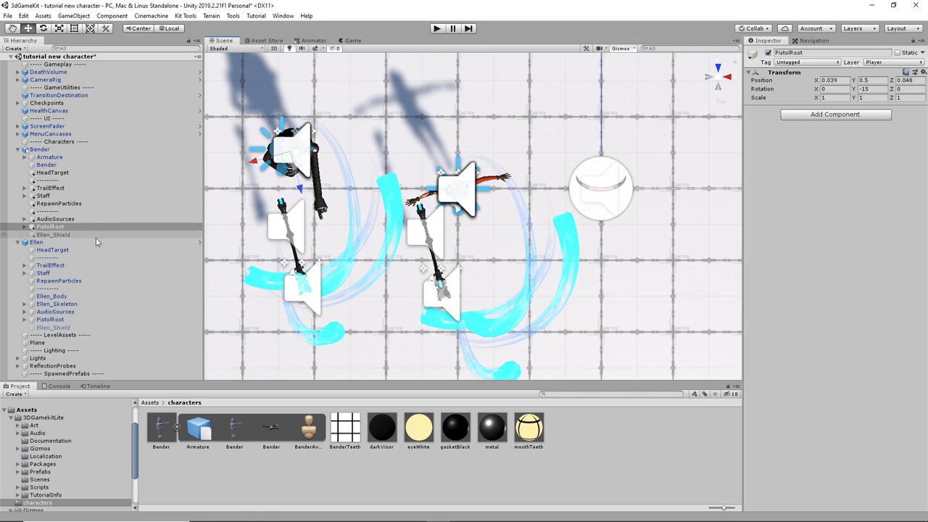
drag(422, 204, 257, 165)
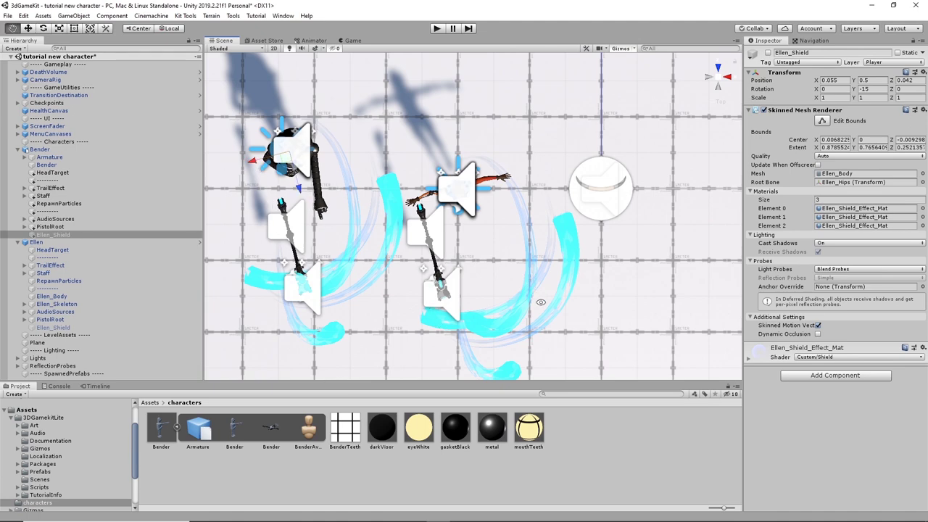
Step: Lower Bender's child objects from RepawnParticles through Ellen_Shield together to his feet, at about Y 0.042
alt+drag(435, 287, 454, 201)
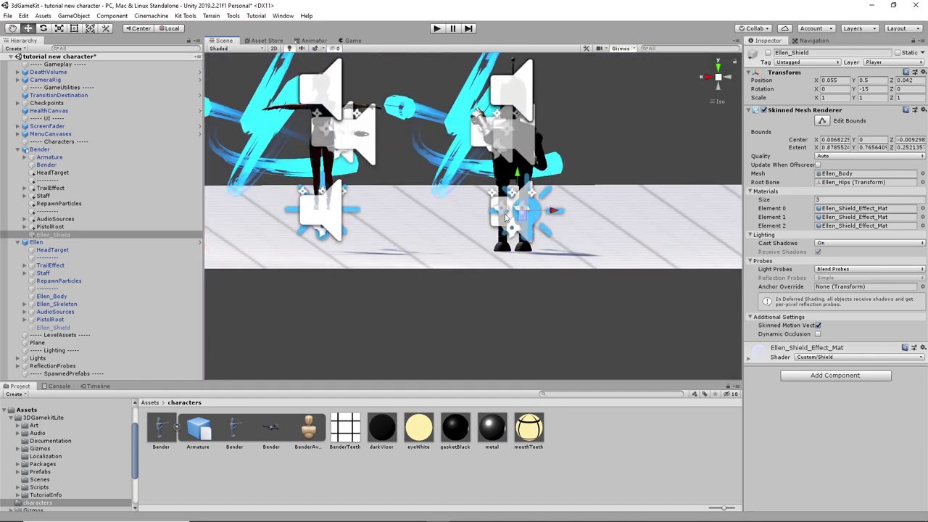
click(57, 236)
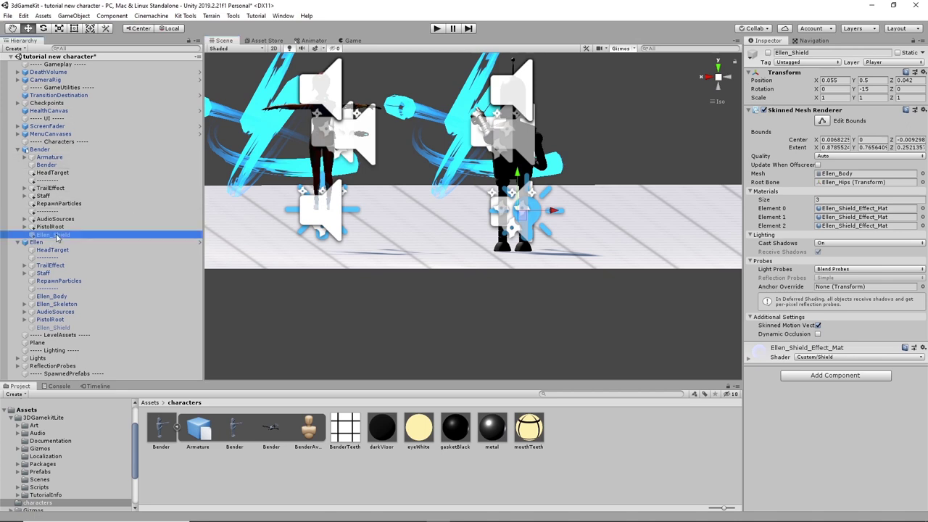
click(54, 227)
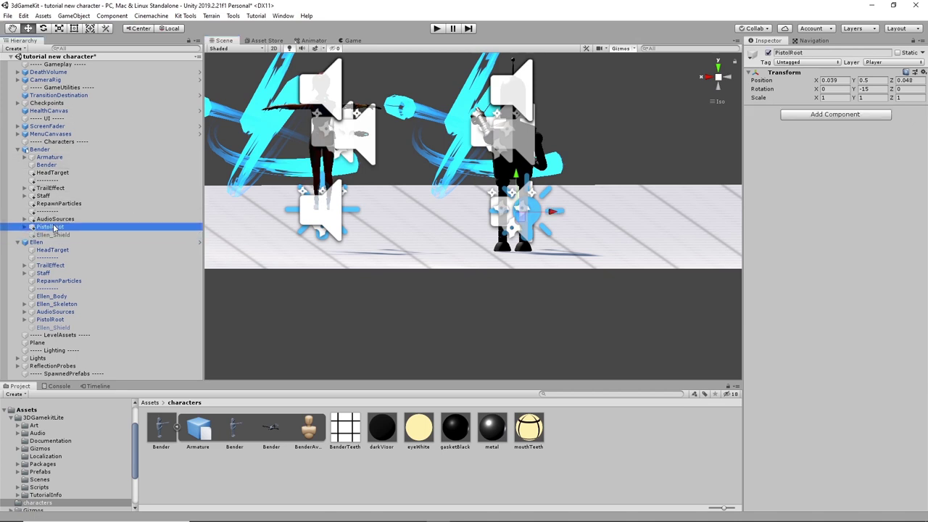
click(53, 220)
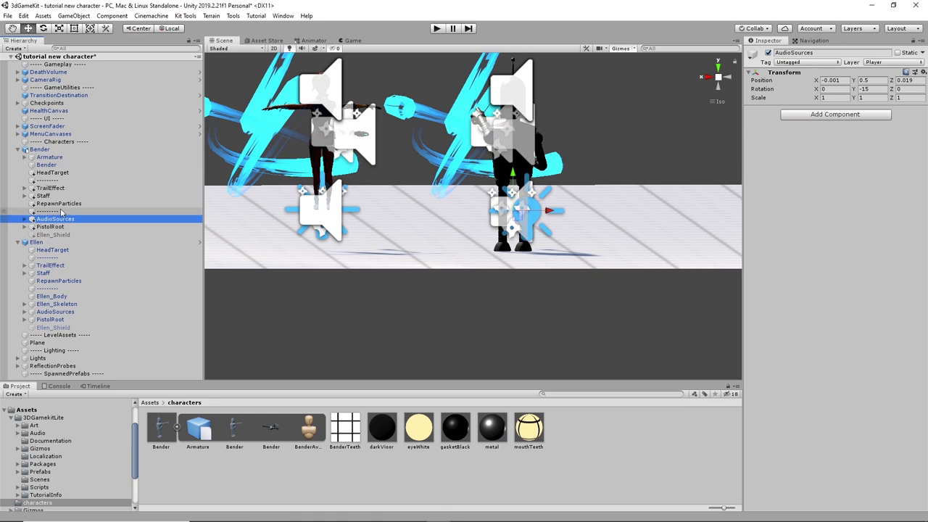
click(48, 212)
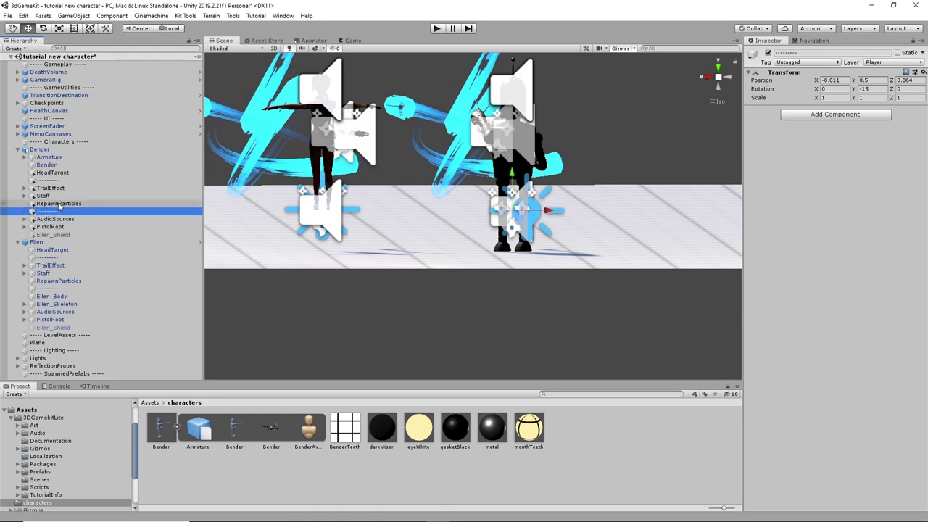
click(58, 203)
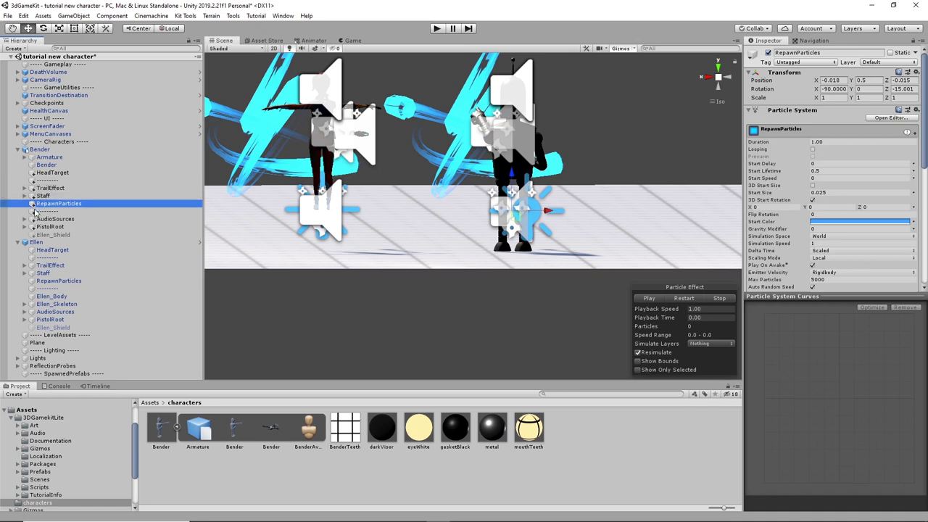
click(45, 197)
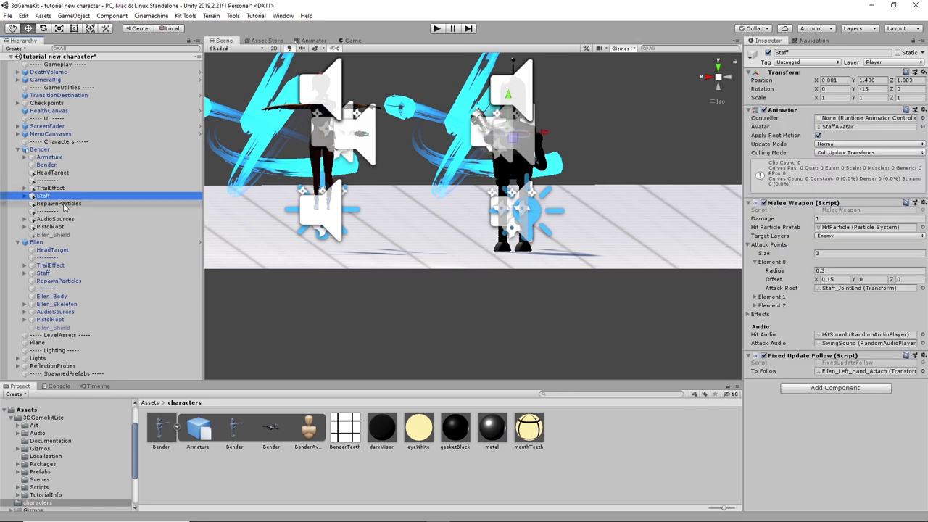
click(58, 204)
shift+click(200, 235)
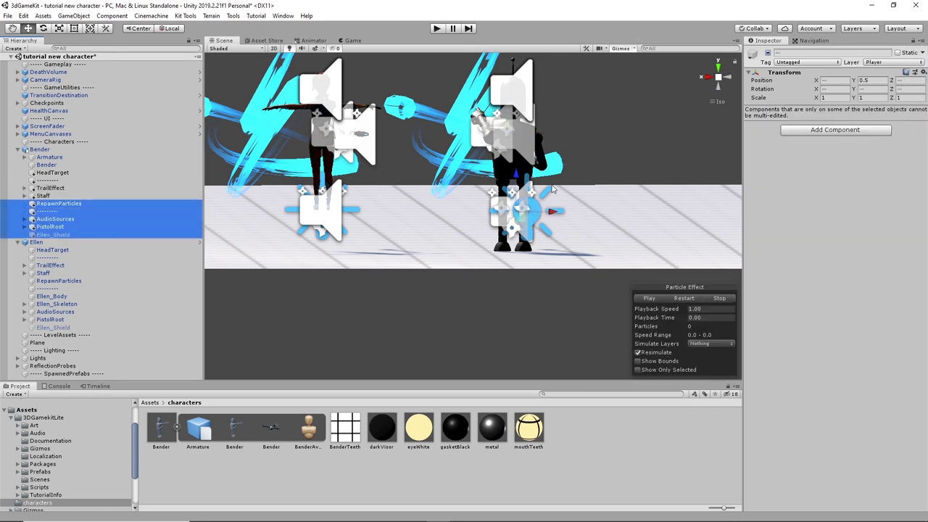
drag(520, 179, 444, 299)
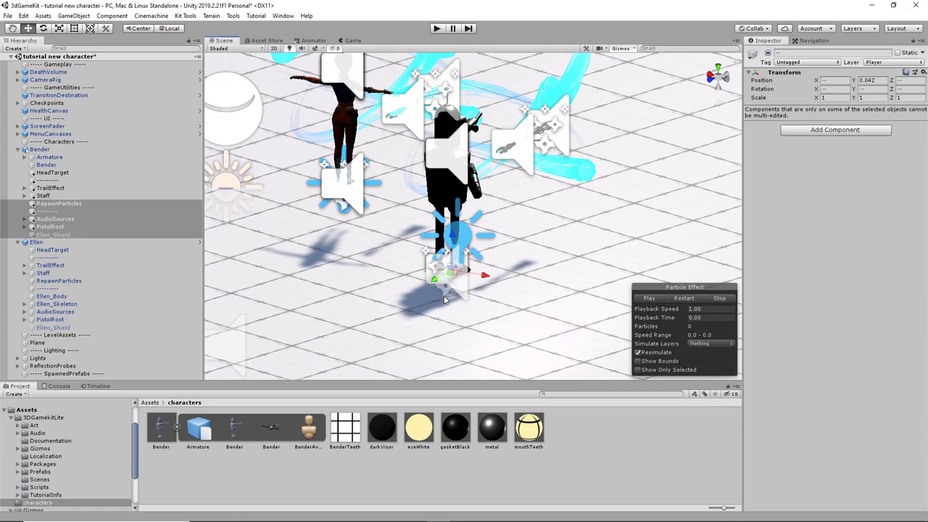
Step: Lower Bender's HeadTarget to the middle of his head, at about Y 1.903
alt+drag(374, 206, 380, 248)
click(51, 173)
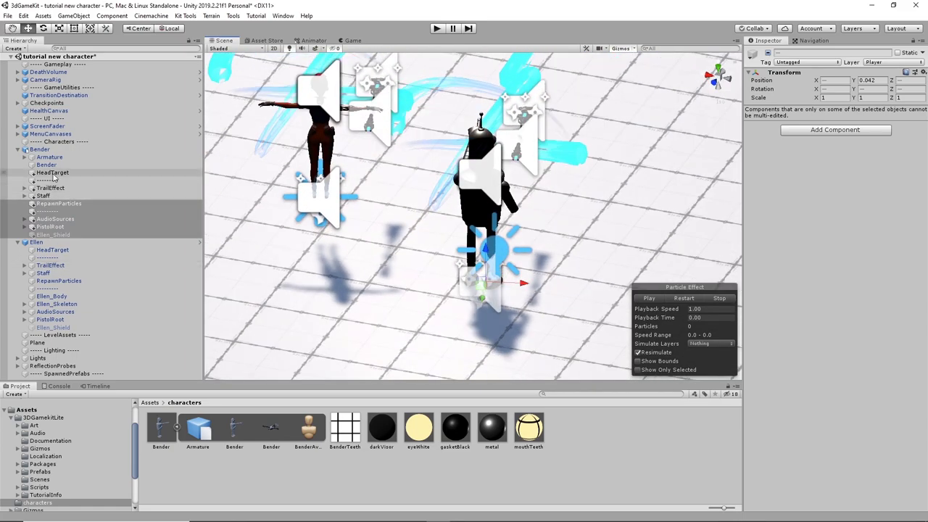
double_click(51, 172)
scroll(557, 140, up, 4)
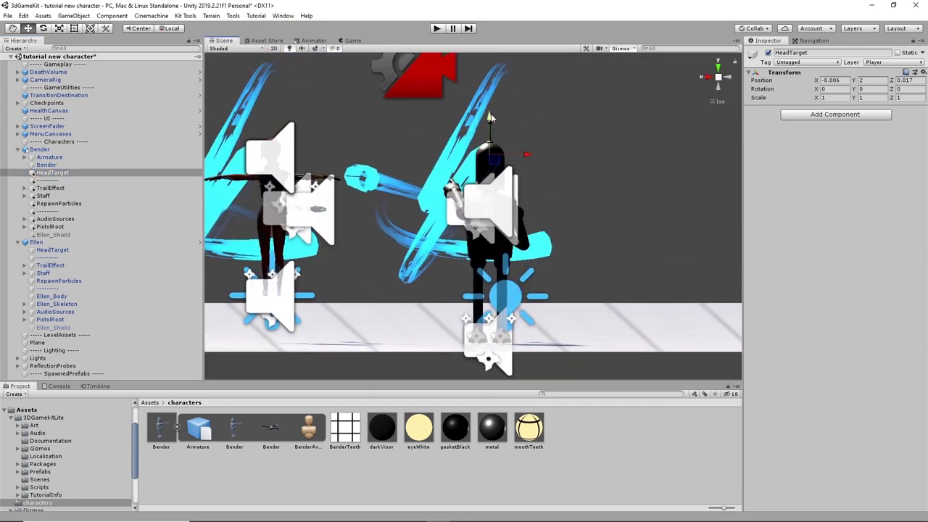
drag(491, 113, 490, 128)
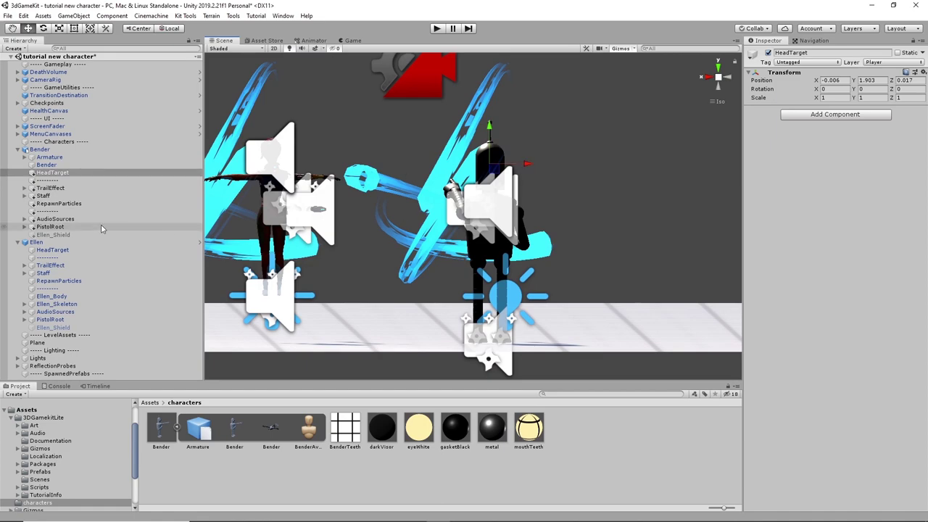
Step: Deactivate the Ellen character in the scene
key(alt)
alt+drag(666, 194, 607, 157)
alt+drag(719, 81, 660, 124)
alt+drag(717, 84, 926, 197)
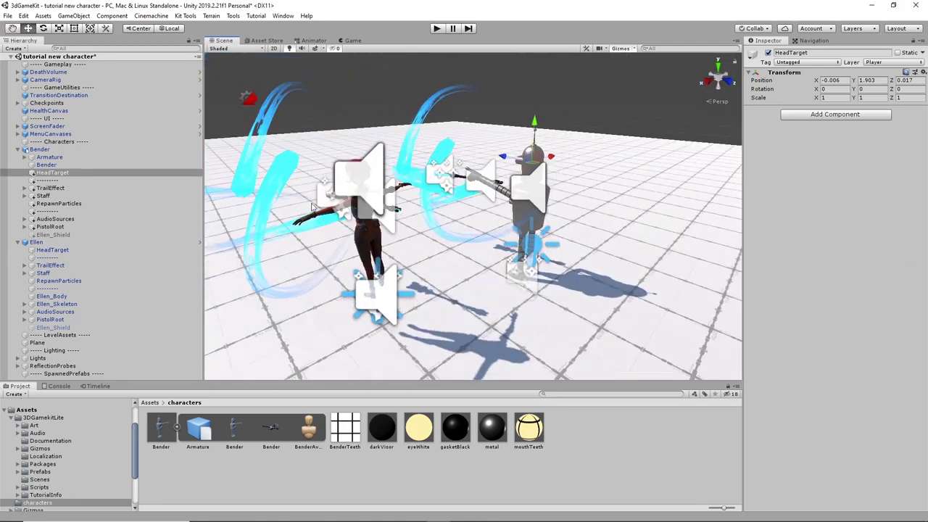
click(35, 243)
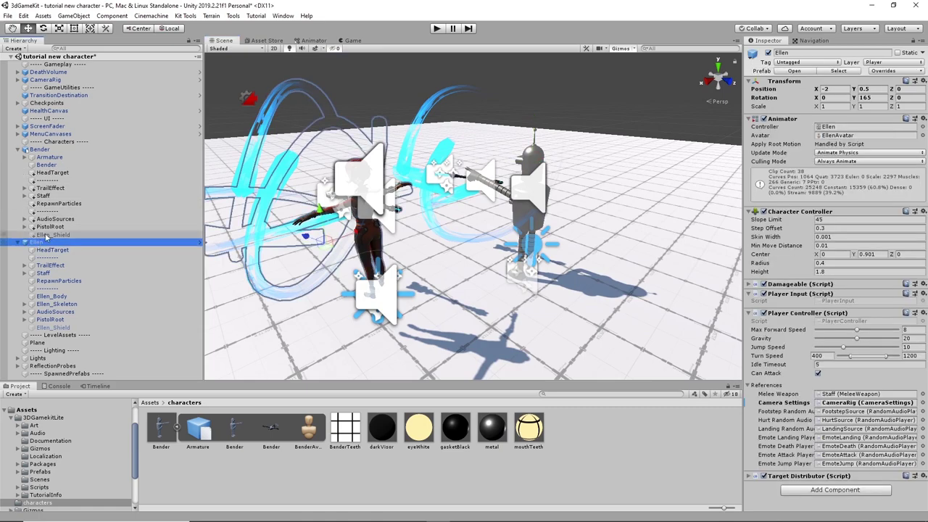
click(768, 52)
Step: Match Bender's Animator to Ellen's by setting Update Mode to Animate Physics and Culling Mode to Always Animate
alt+drag(632, 252, 653, 260)
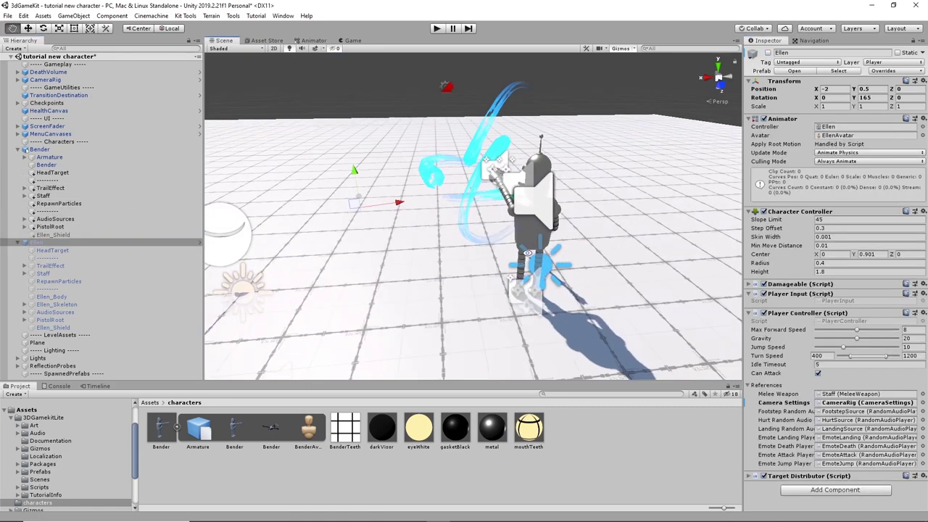
alt+drag(527, 251, 343, 251)
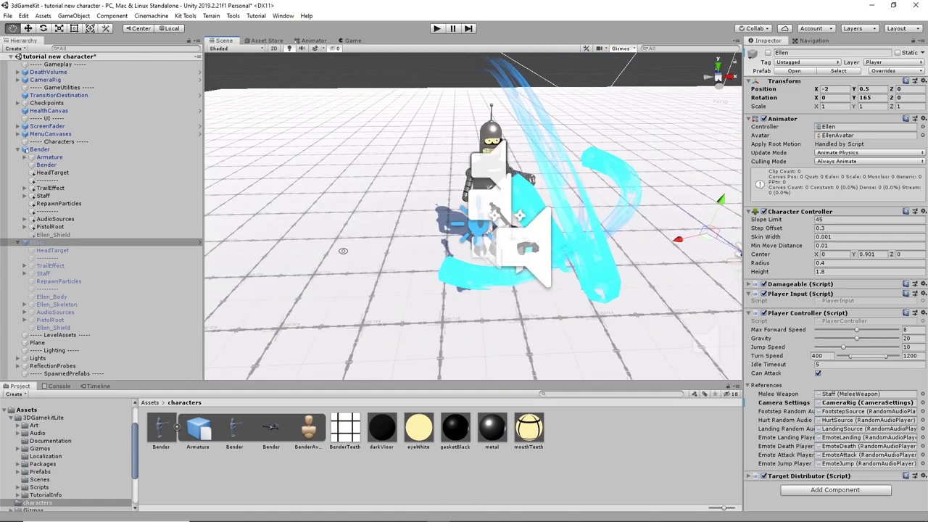
alt+right_drag(343, 251, 392, 245)
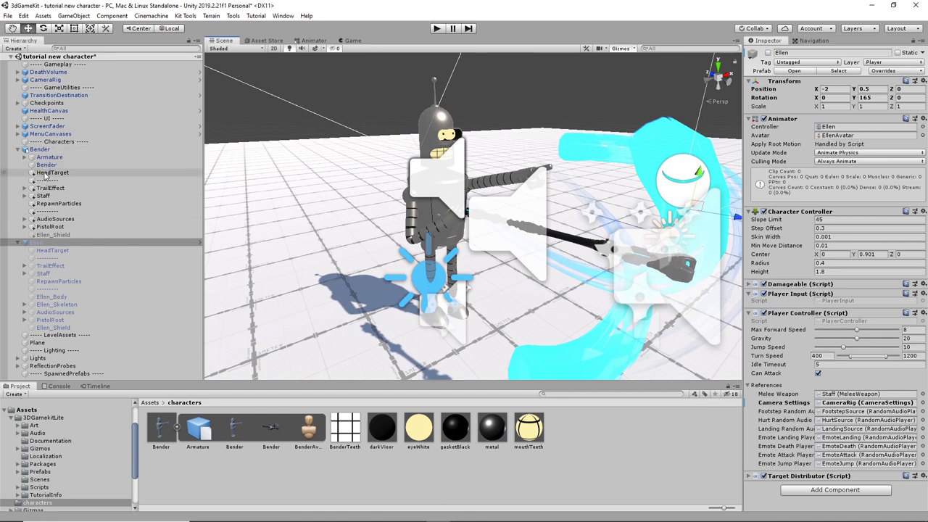
click(42, 149)
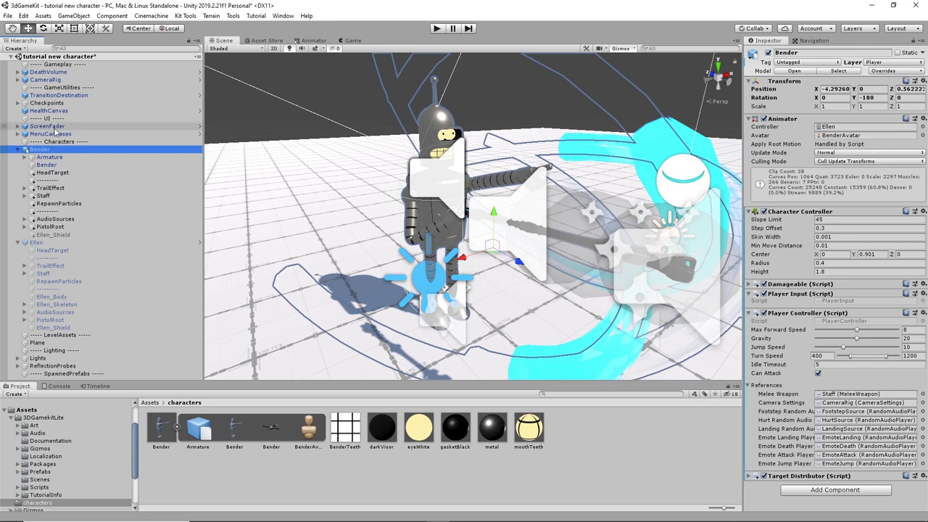
click(40, 242)
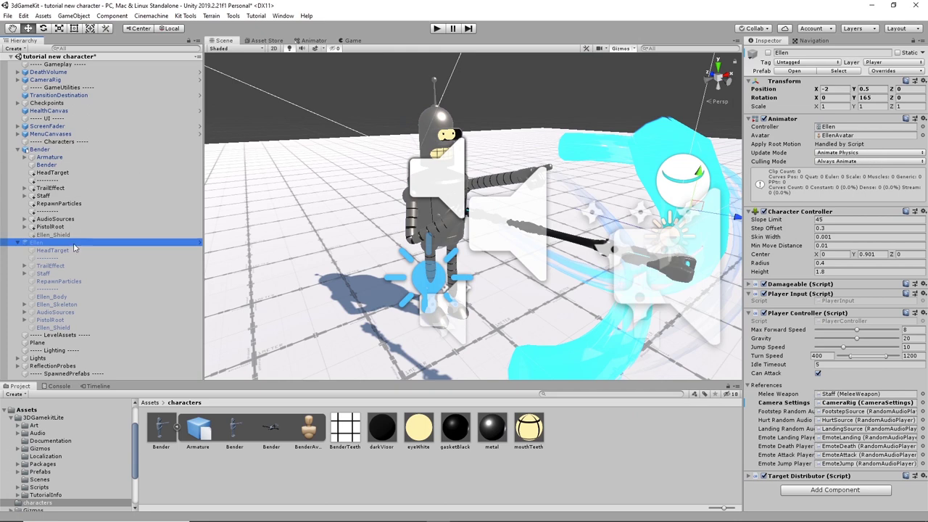
click(45, 148)
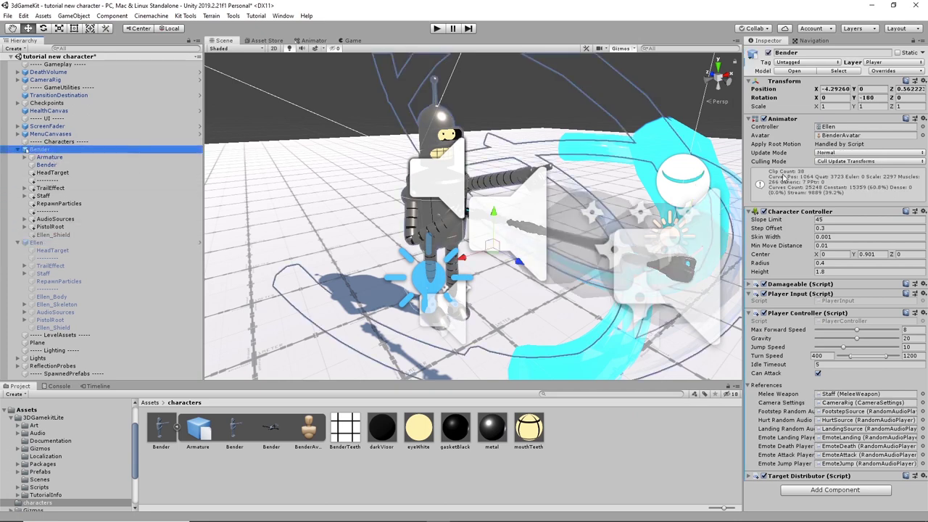
click(842, 153)
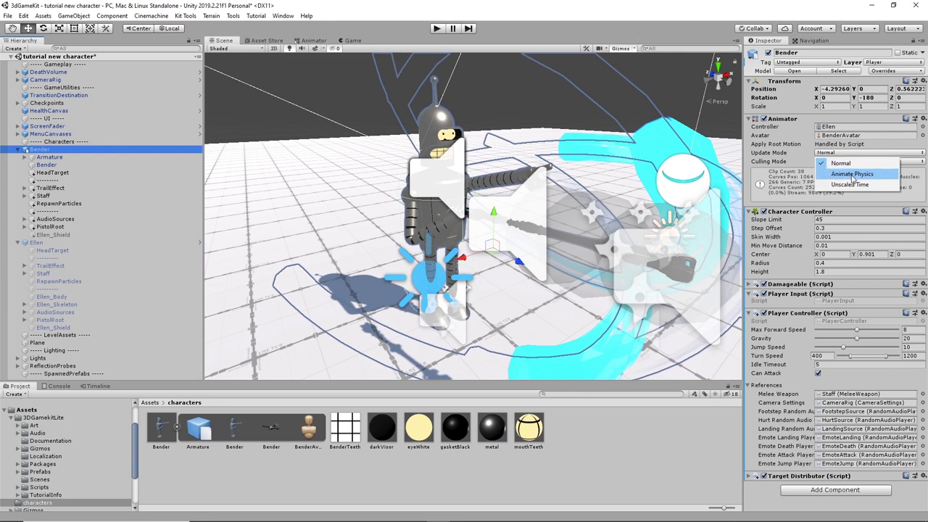
click(851, 174)
click(846, 161)
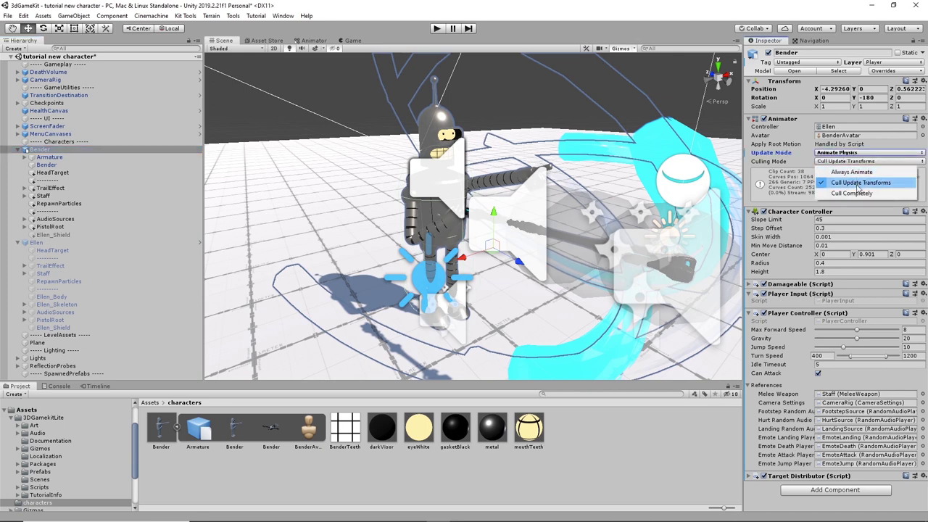
click(851, 172)
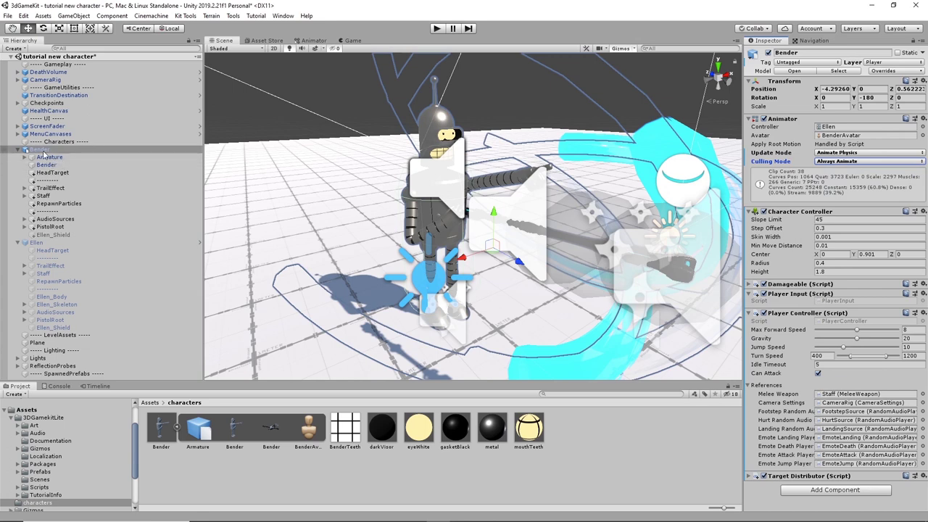
Step: Examine which objects Bender's Damageable On Death and On Receive Damage events reference
click(51, 251)
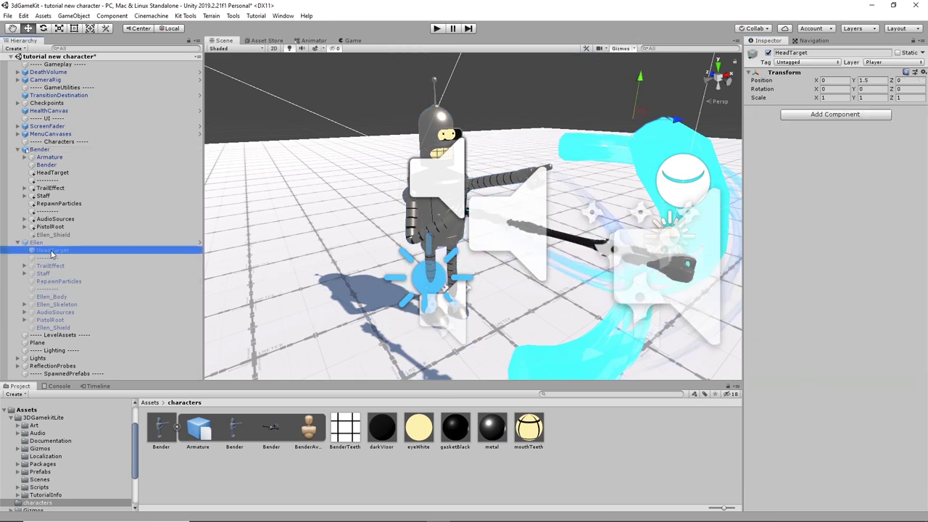
click(34, 151)
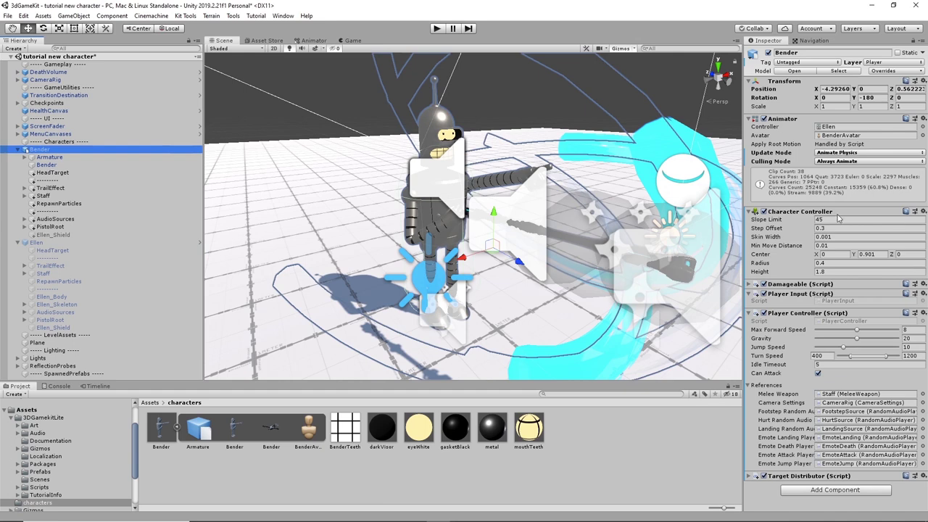
click(756, 284)
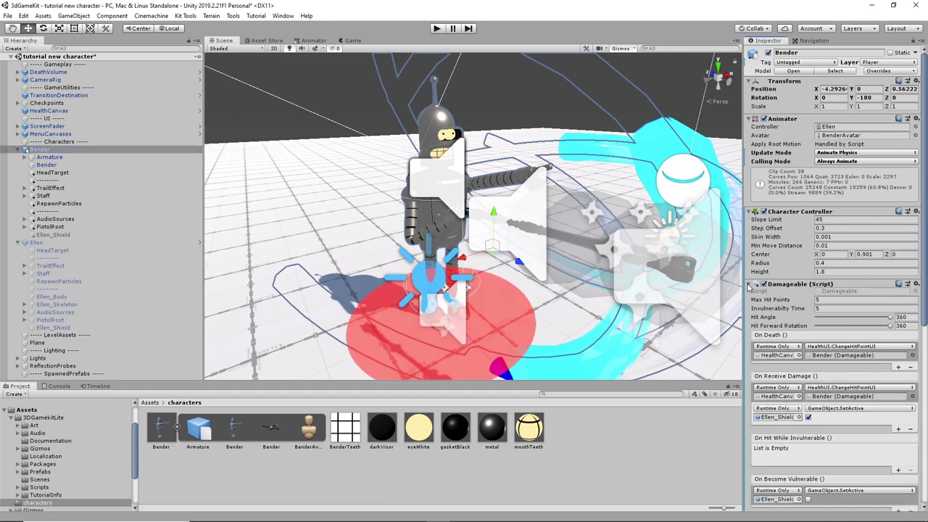
click(775, 356)
click(871, 359)
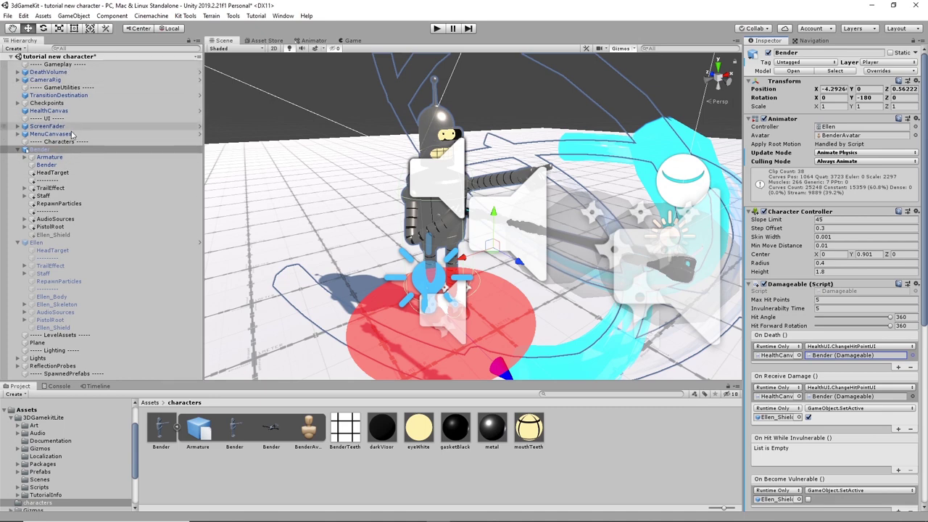
click(780, 396)
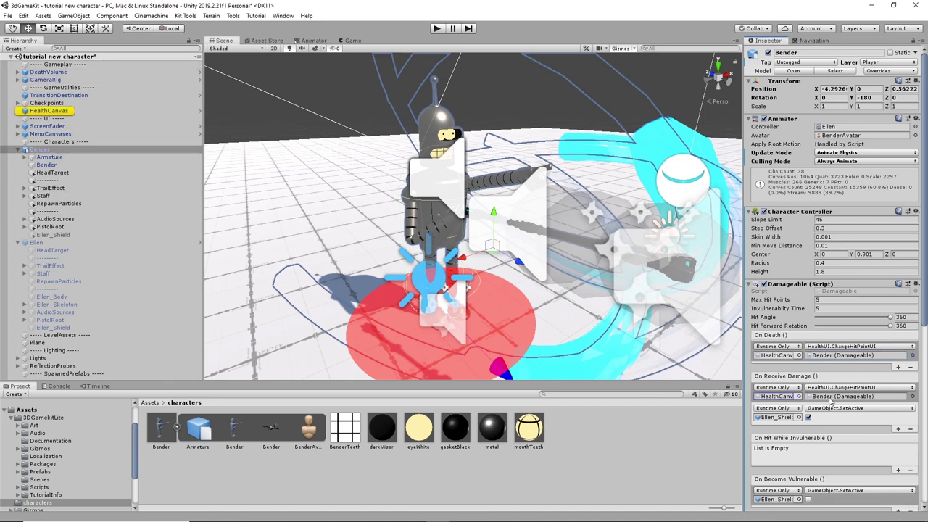
scroll(829, 399, down, 4)
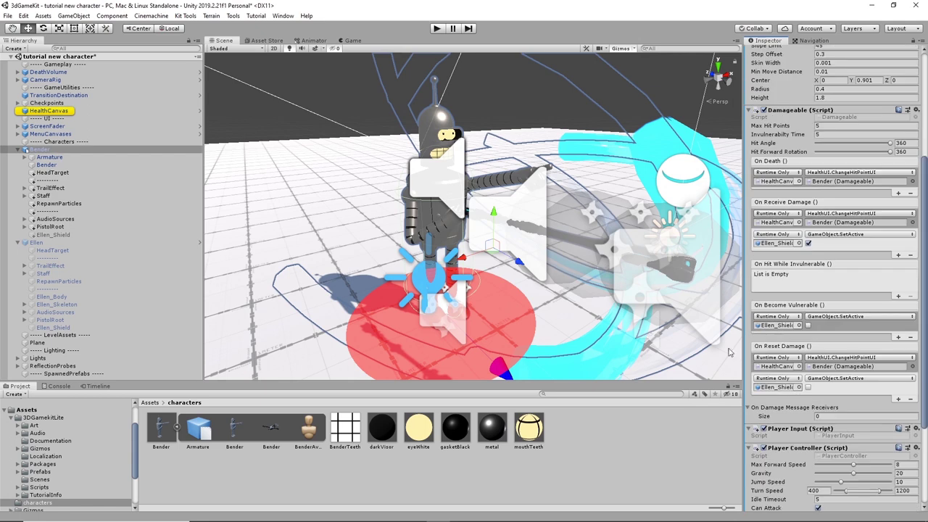
Step: Reassign the shield object in the Damageable's On Receive Damage event to Bender's own Ellen_Shield
click(775, 244)
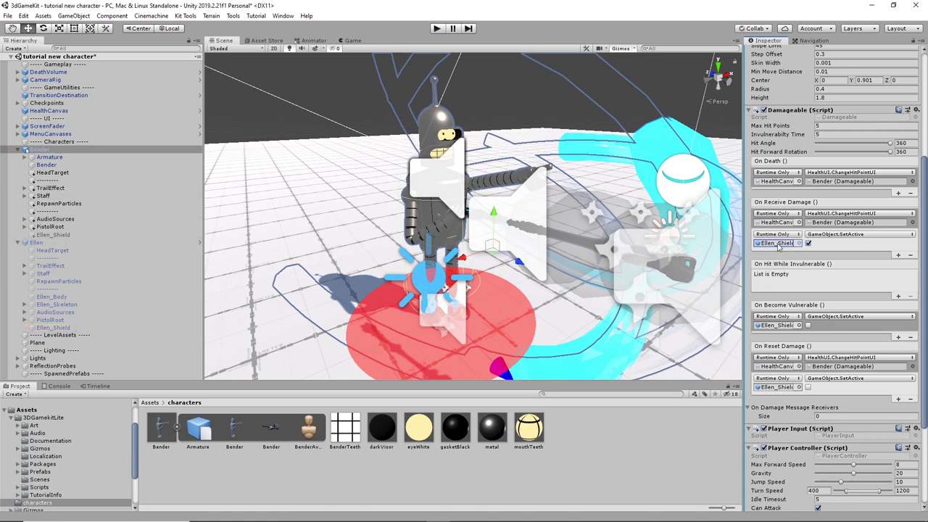
click(785, 245)
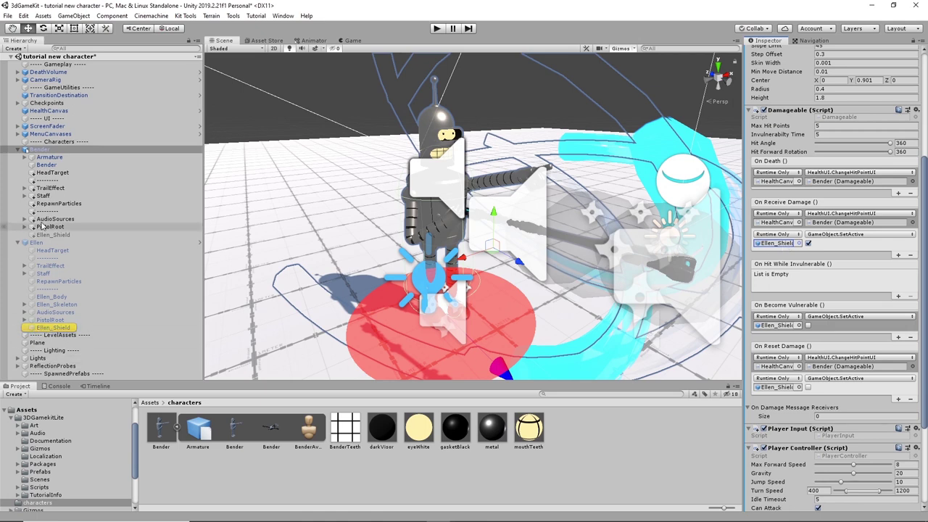
drag(52, 237, 776, 242)
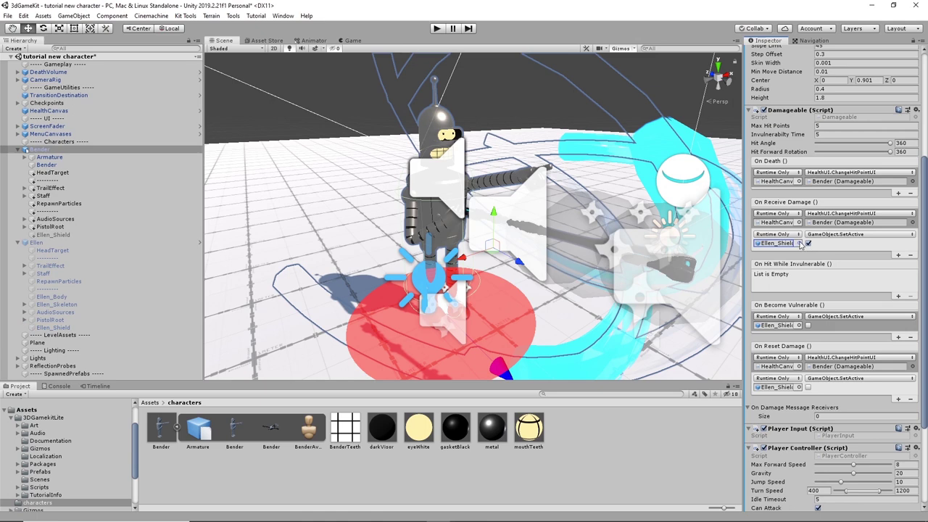
click(800, 243)
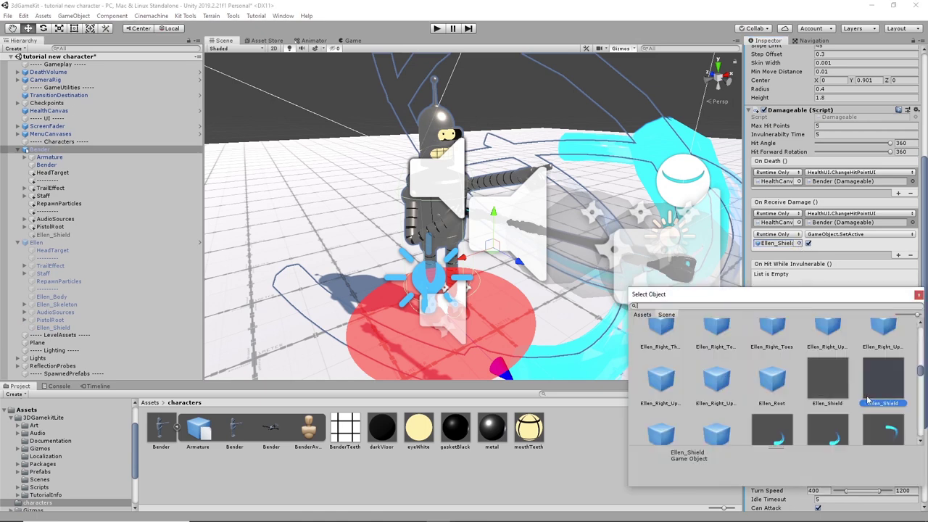
scroll(889, 390, down, 1)
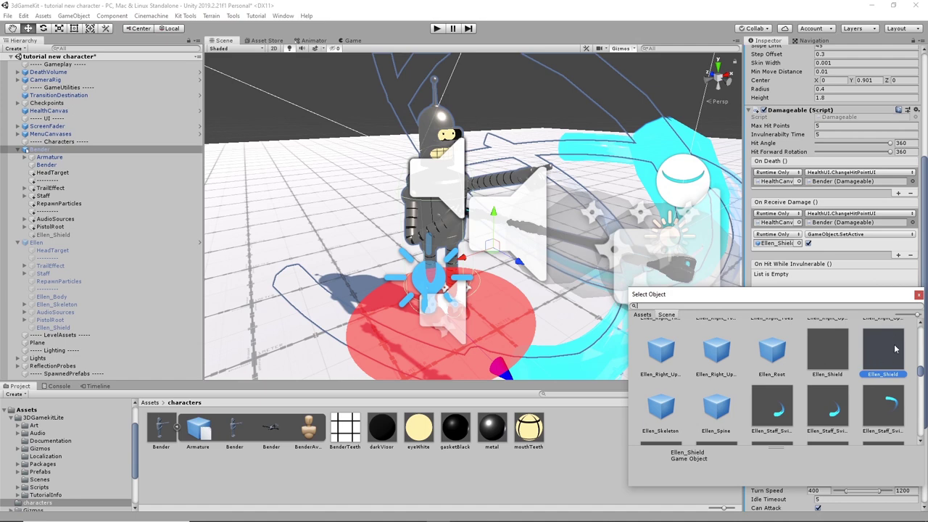
click(825, 352)
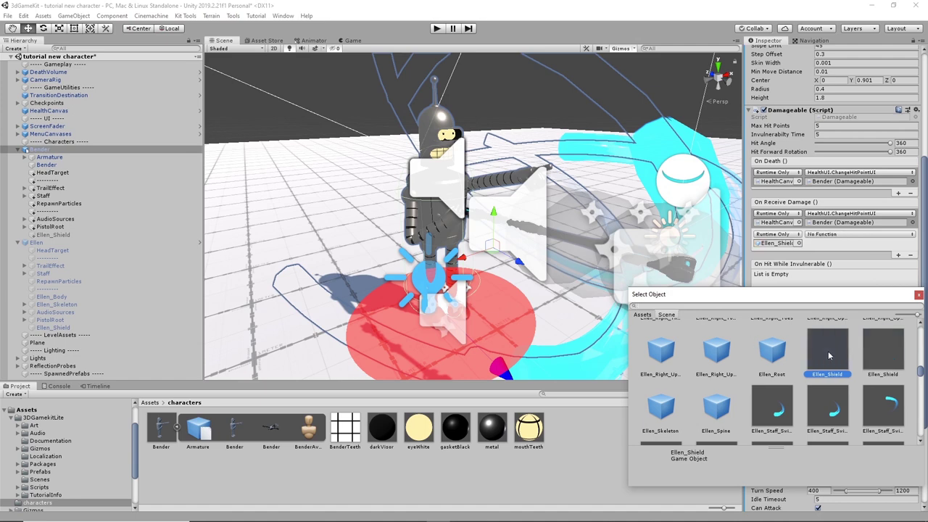
click(918, 295)
click(779, 243)
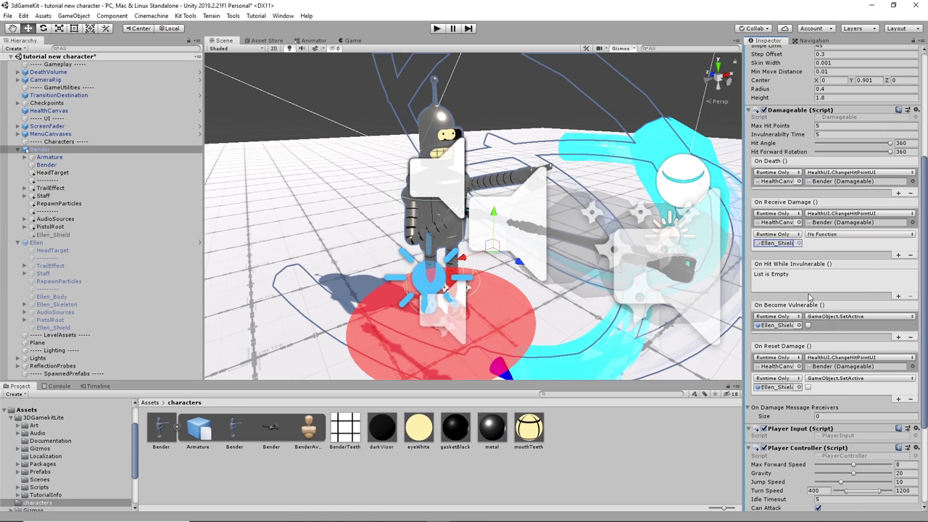
Step: Reassign the shield object in the Damageable's On Become Vulnerable event to Bender's own Ellen_Shield
scroll(809, 297, up, 5)
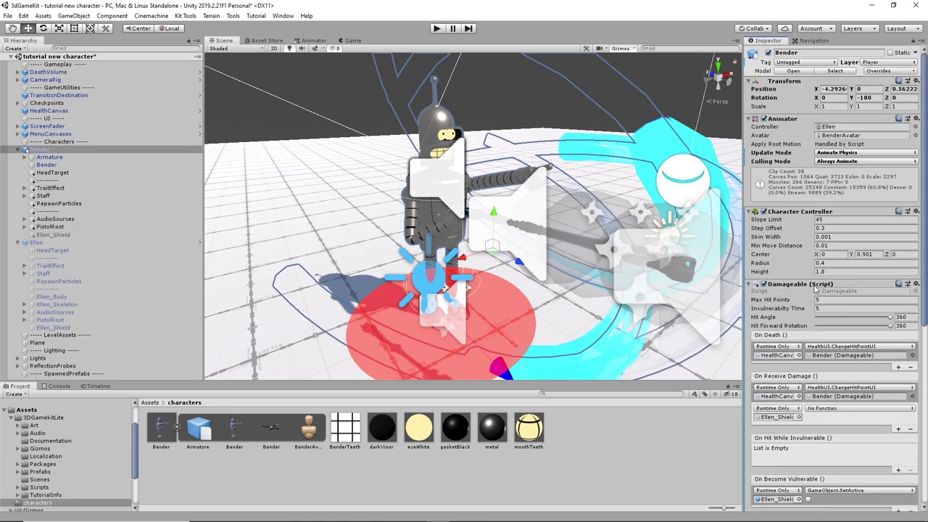
scroll(815, 288, down, 3)
scroll(776, 352, down, 5)
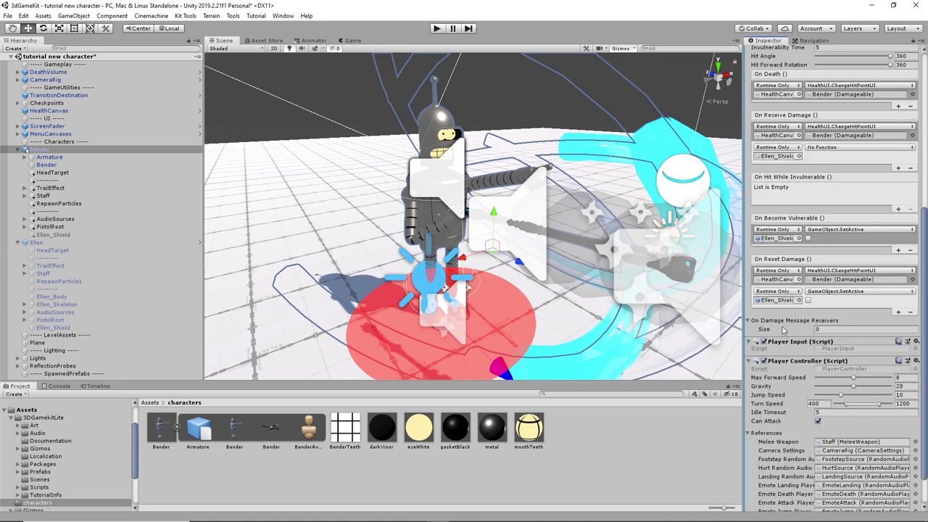
click(781, 239)
click(799, 238)
click(827, 380)
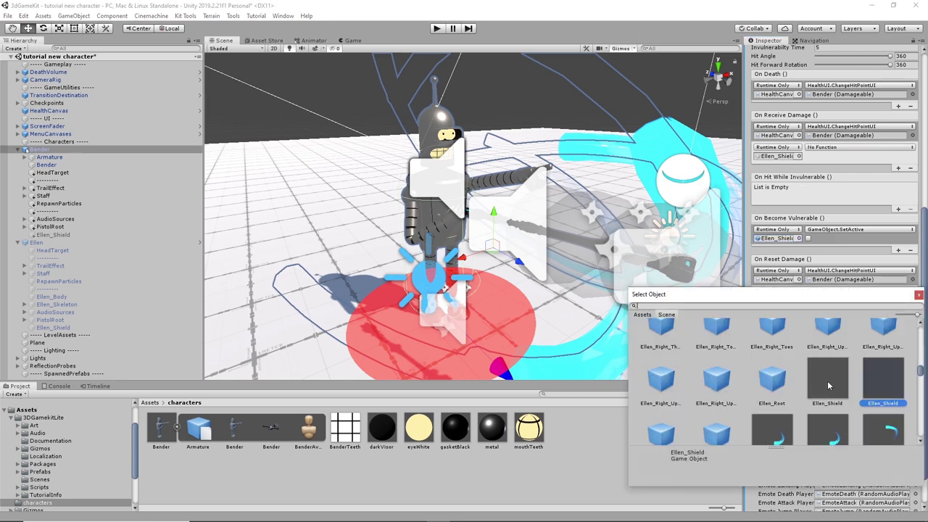
click(918, 294)
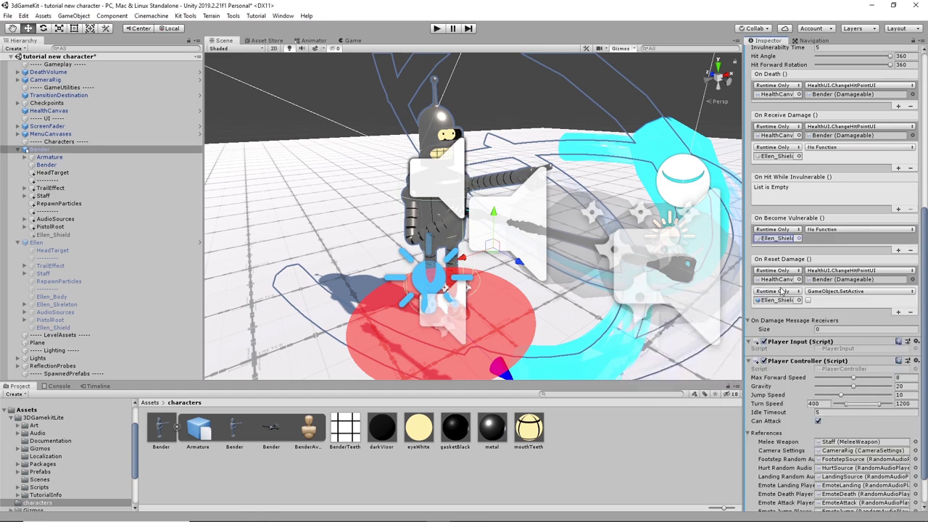
Step: Reassign the shield object in the On Reset Damage event to Bender's Ellen_Shield and check the link
click(780, 280)
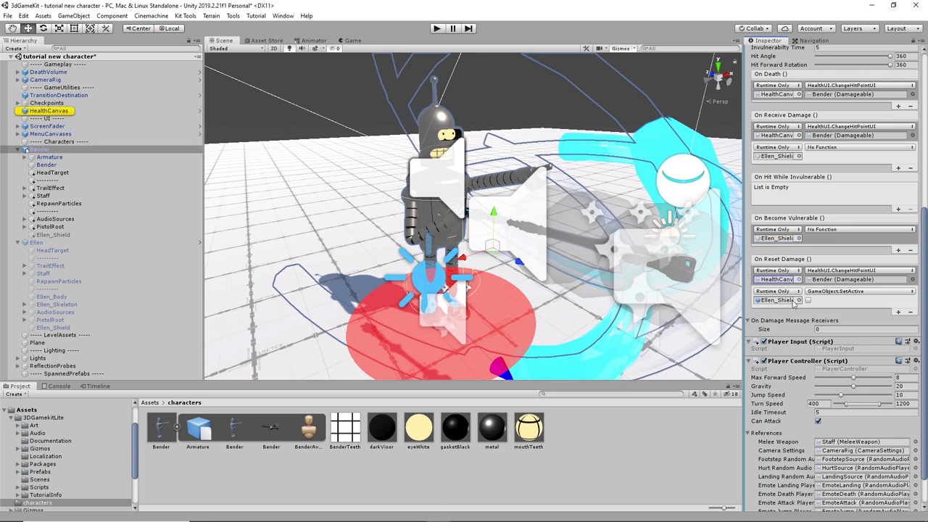
click(786, 301)
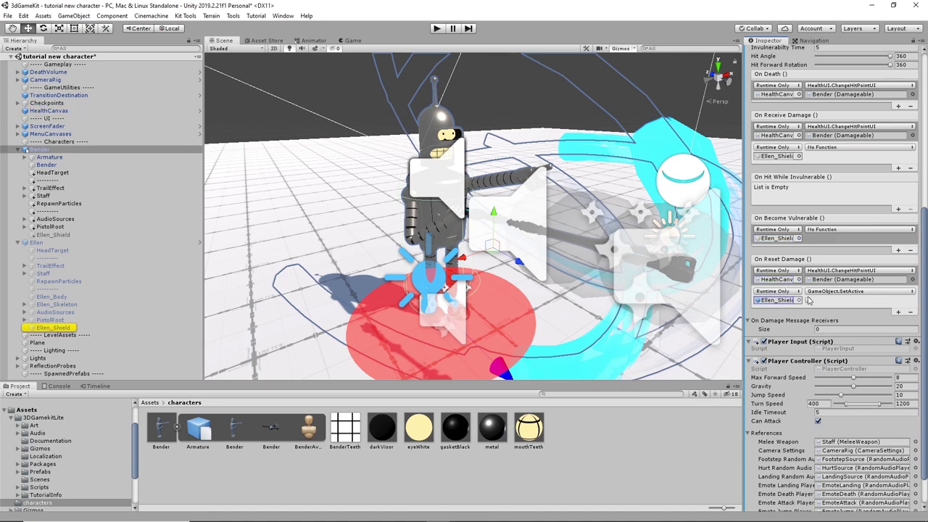
click(798, 300)
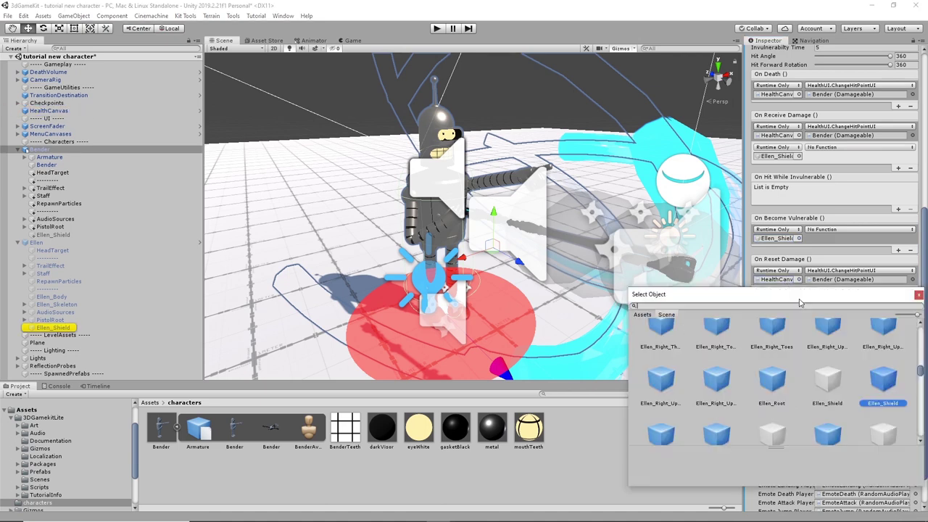
click(835, 390)
click(918, 295)
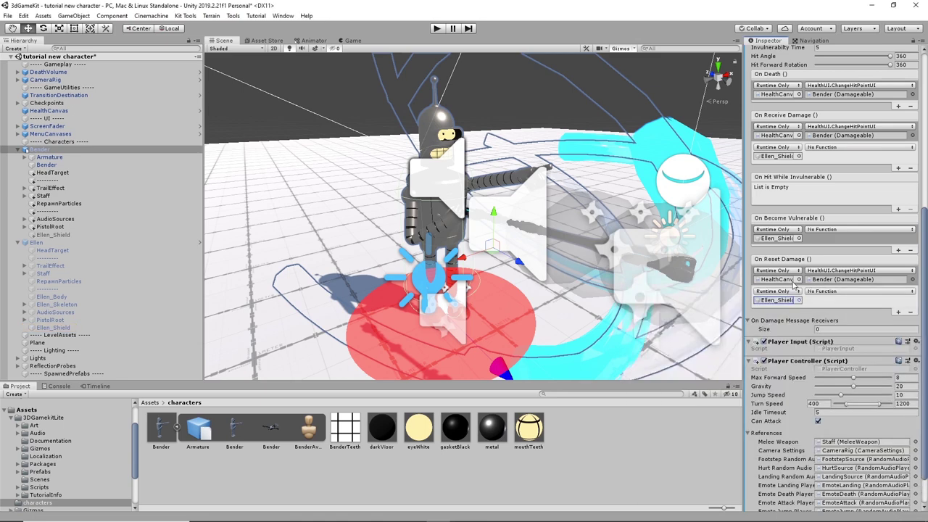
click(782, 301)
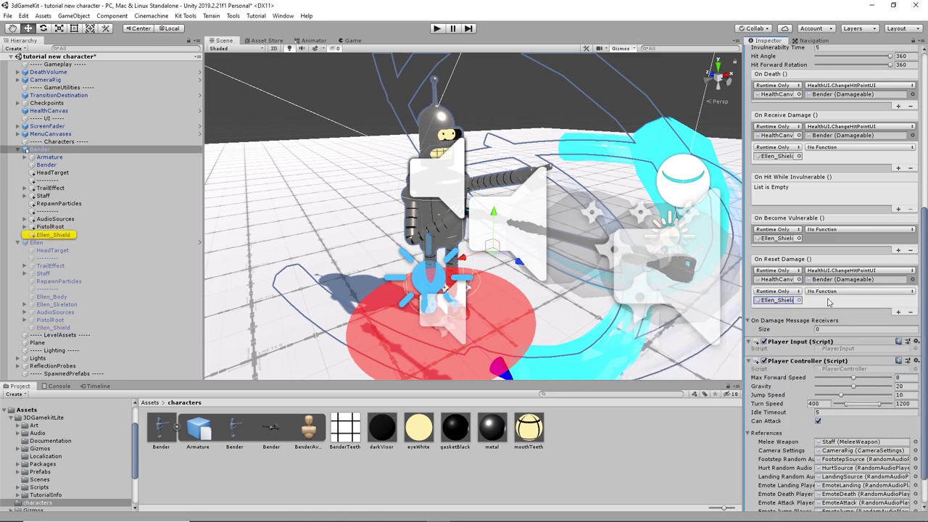
Step: Set the Player Controller's Melee Weapon reference to Bender's own Staff
scroll(831, 302, down, 2)
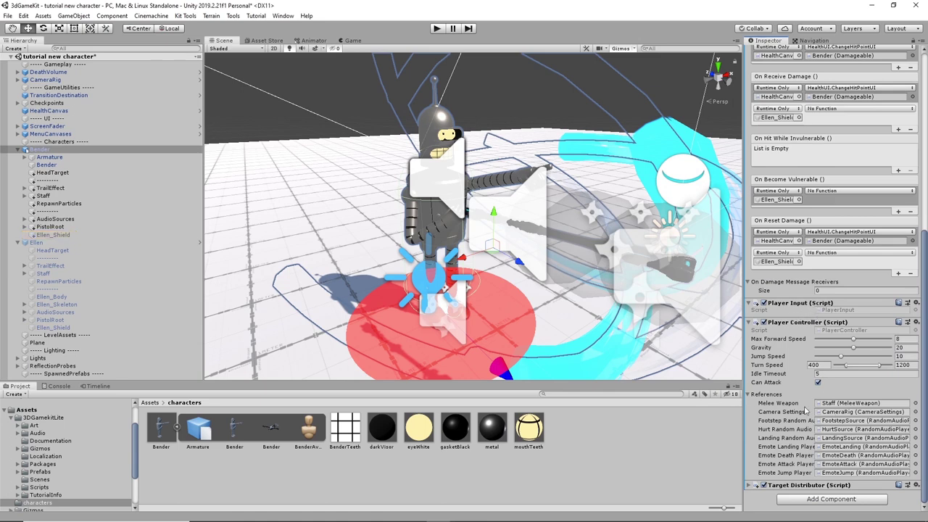
click(880, 403)
click(915, 403)
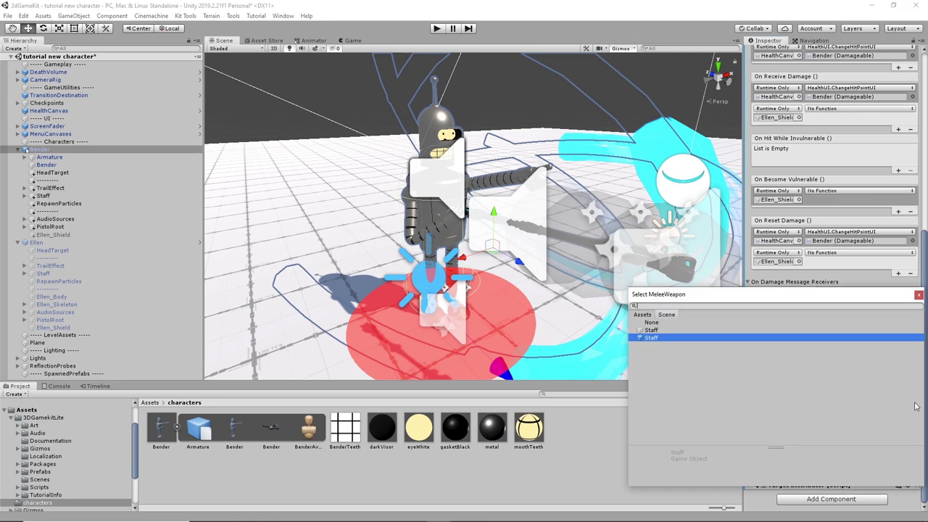
click(646, 331)
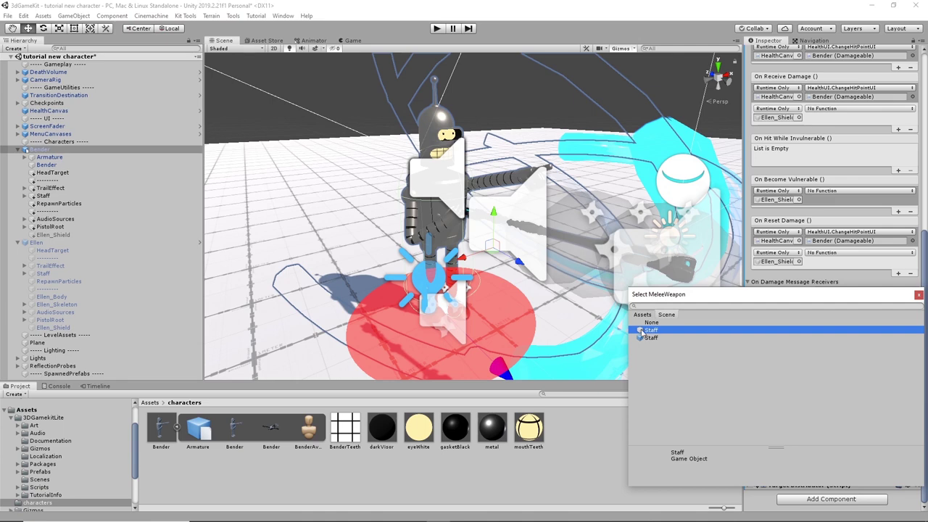
click(919, 296)
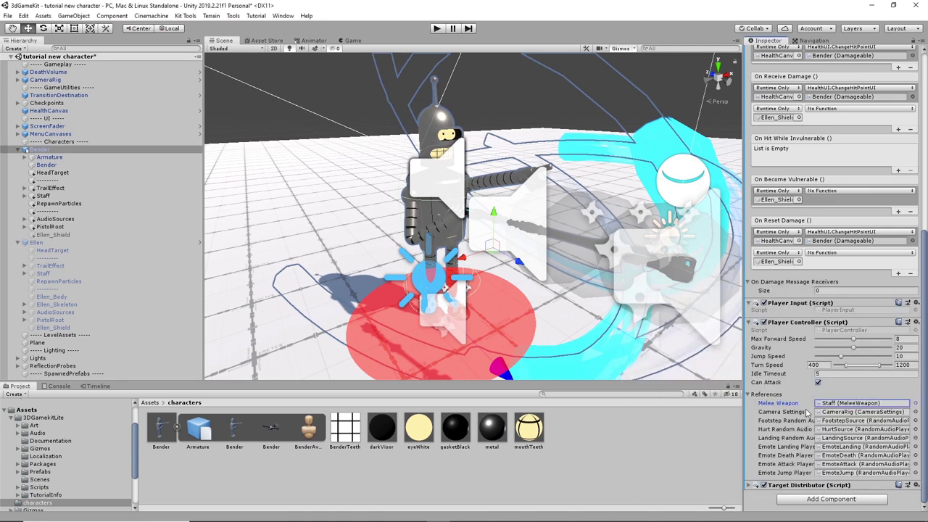
Step: Examine which objects the Player Controller's camera and audio references point to, and the Target Distributor's settings
click(897, 408)
click(889, 416)
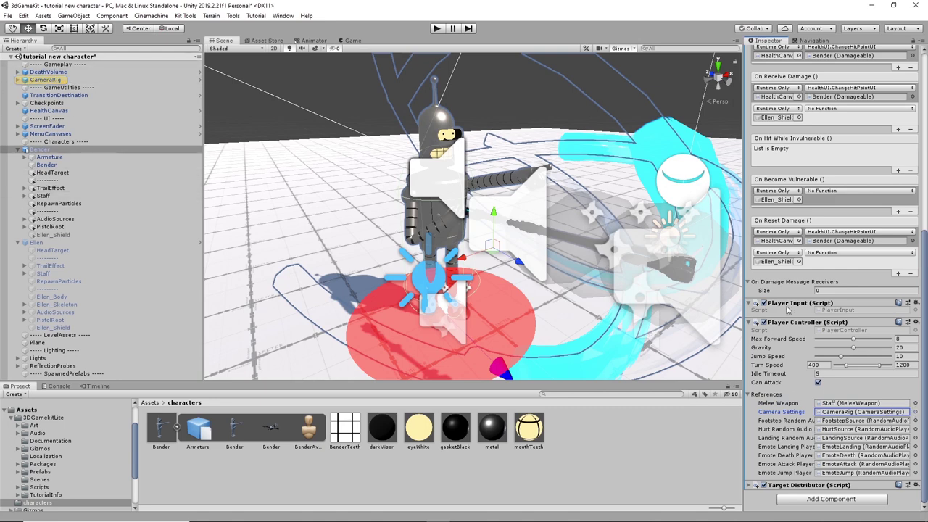
click(874, 420)
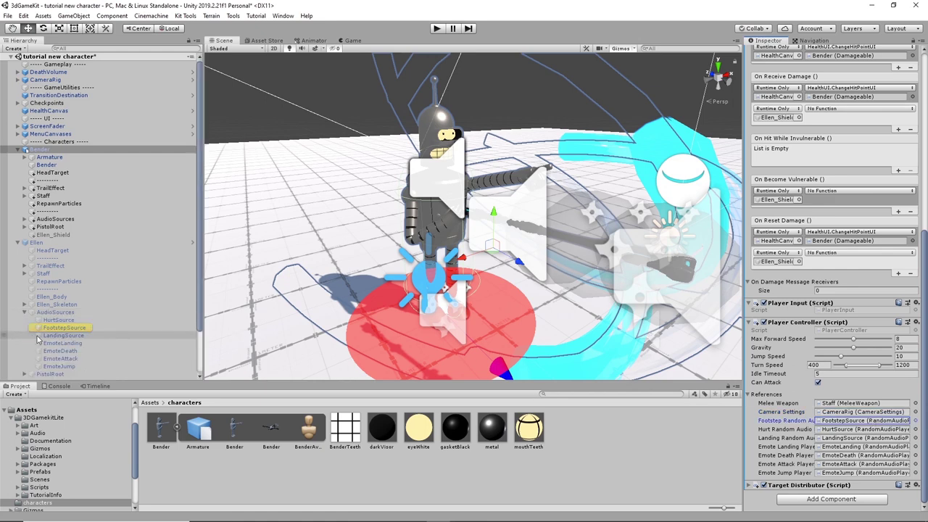
click(885, 429)
click(885, 439)
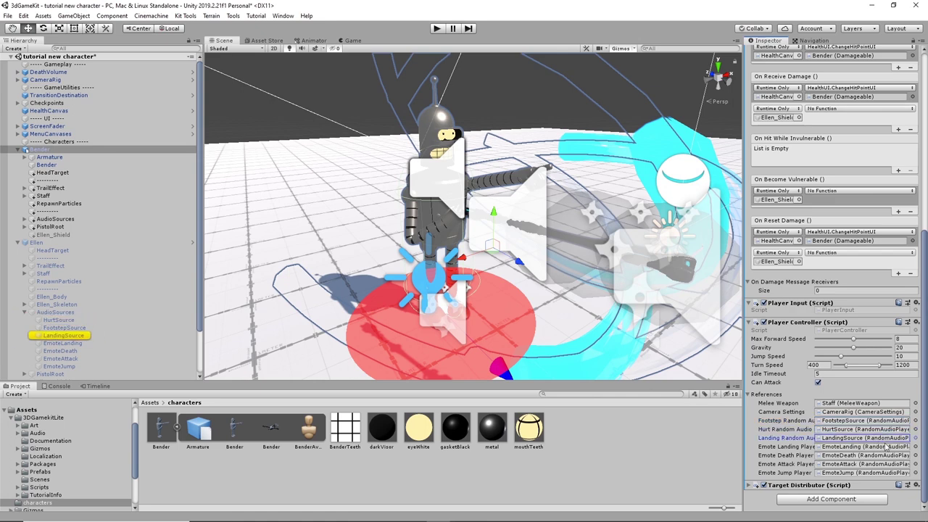
click(885, 448)
click(885, 455)
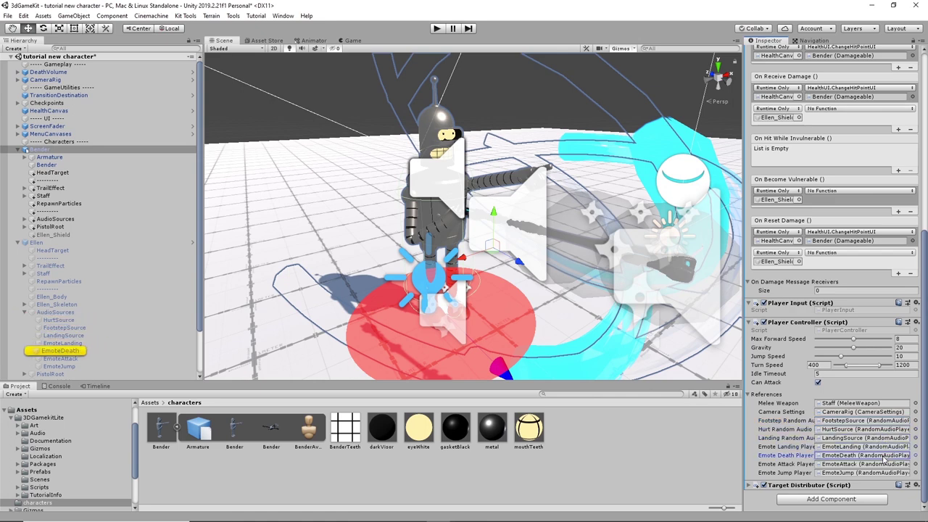
click(884, 464)
click(882, 473)
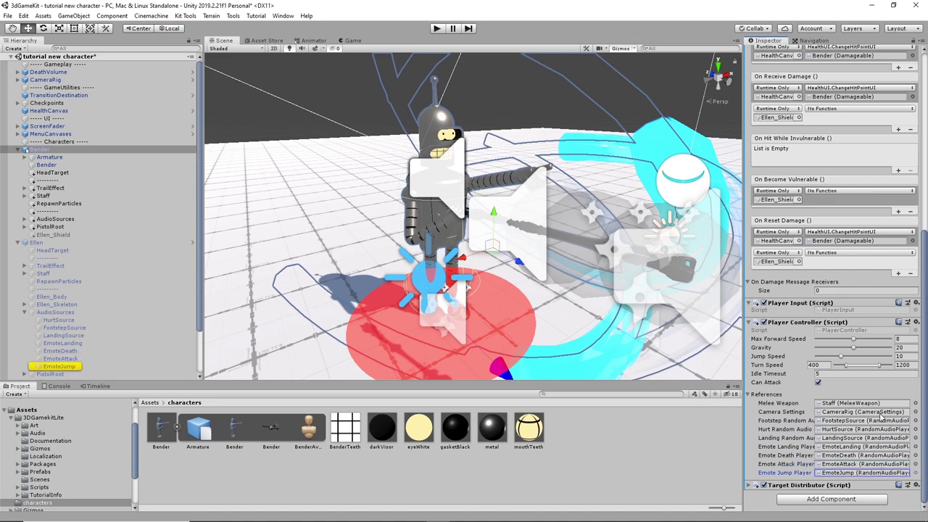
click(749, 485)
scroll(822, 420, down, 1)
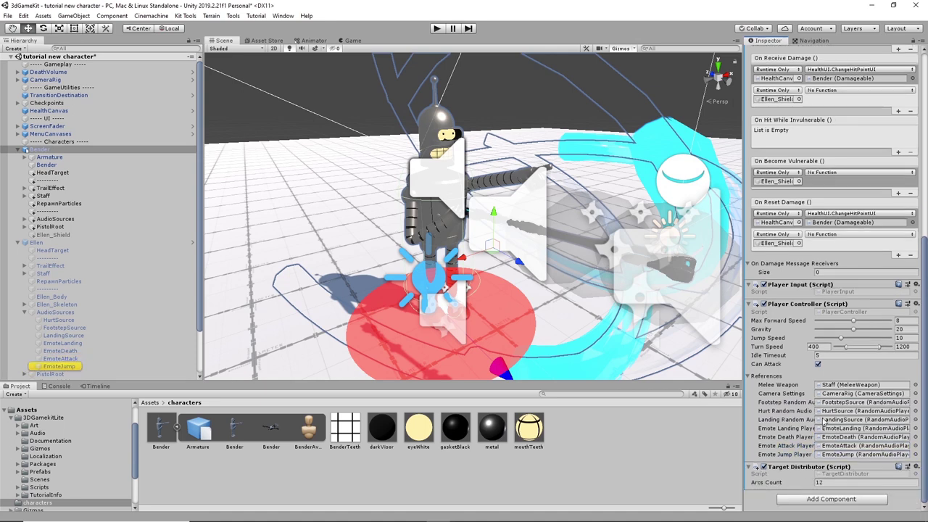
click(749, 470)
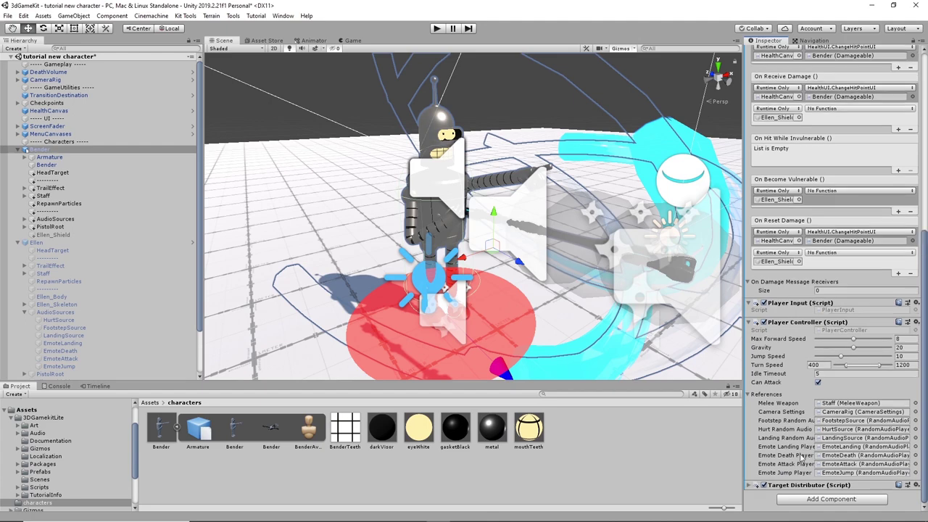
scroll(802, 458, up, 10)
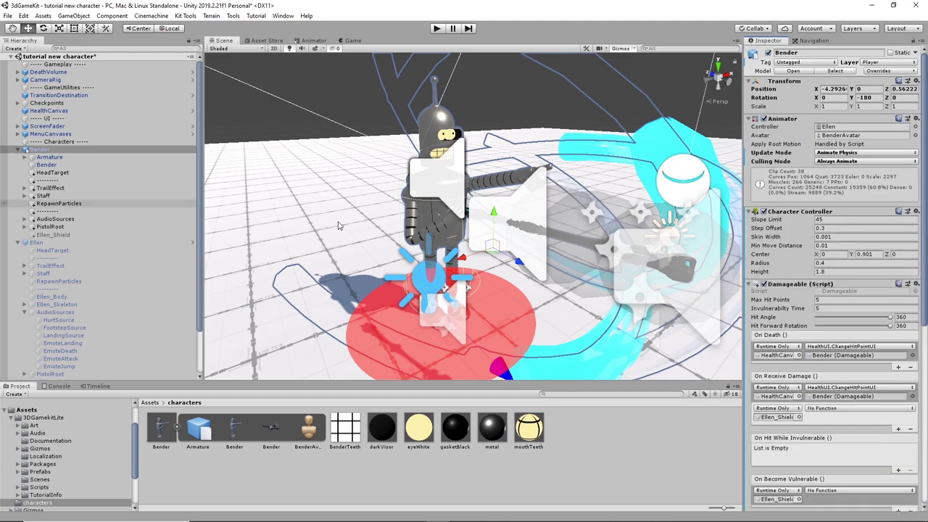
scroll(548, 277, down, 5)
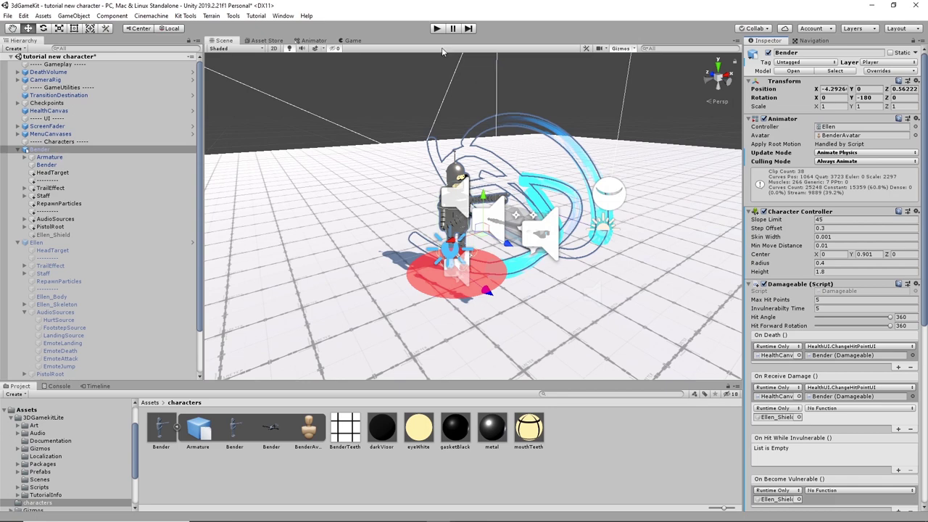
Step: Run the game and walk Bender around the floor in all directions to test his movement
click(437, 29)
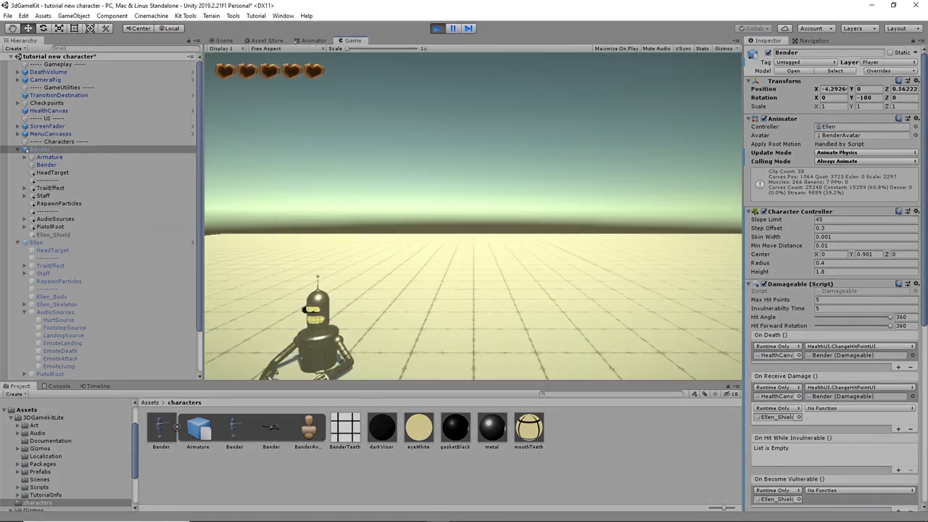
key(w)
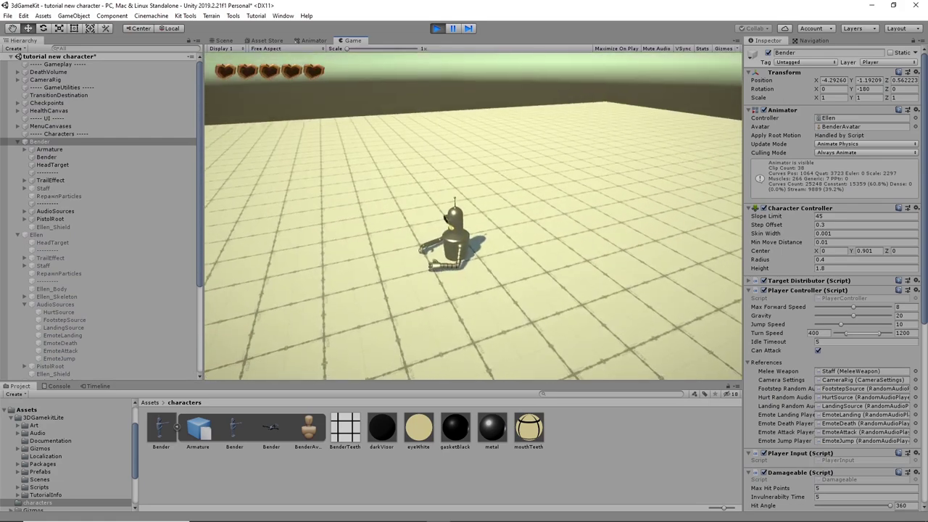
key(a)
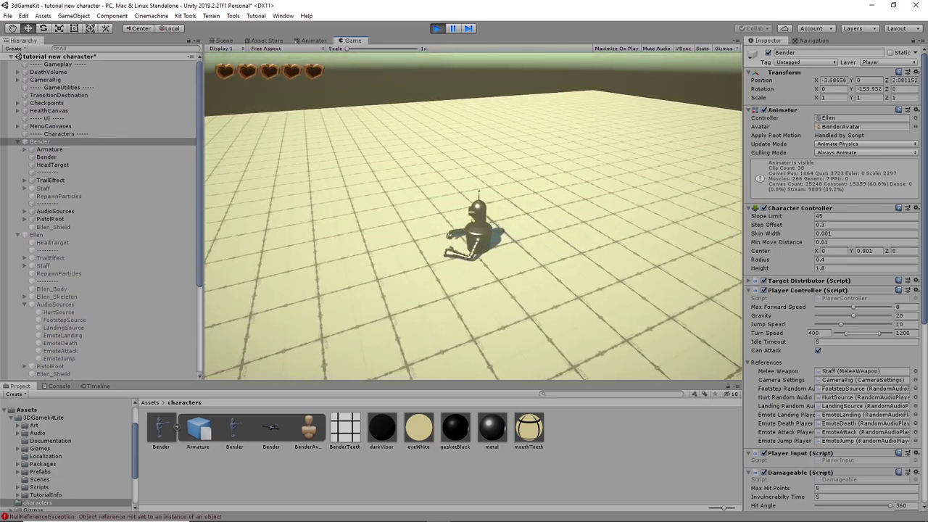
key(s)
key(w)
key(d)
key(s)
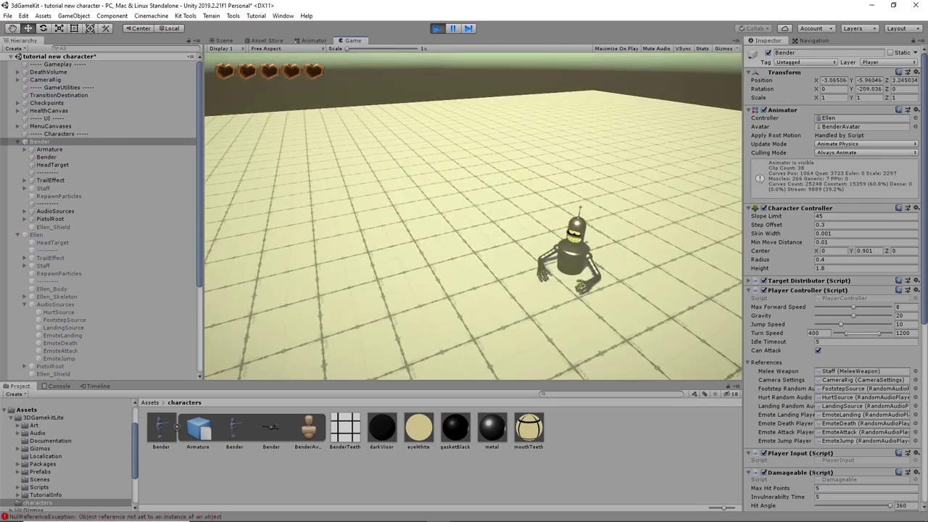
key(w)
key(a)
key(w)
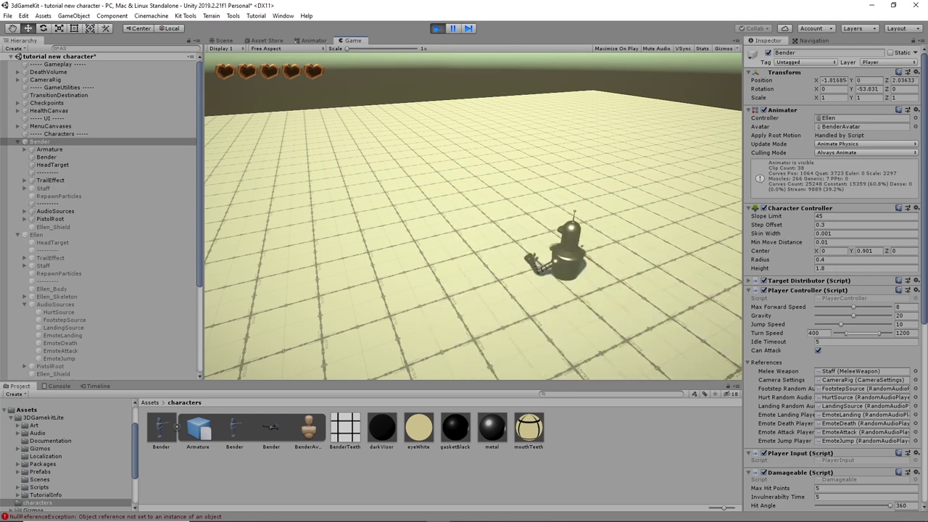
key(s)
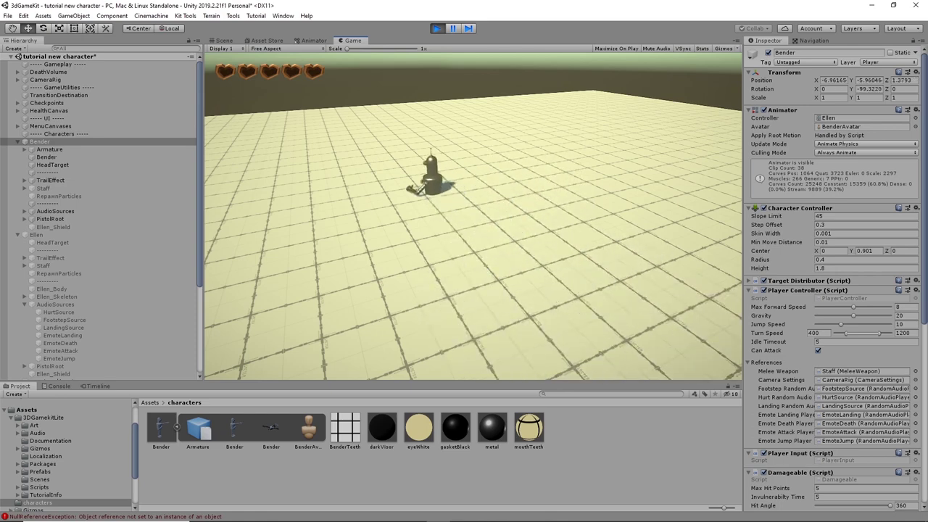
key(w)
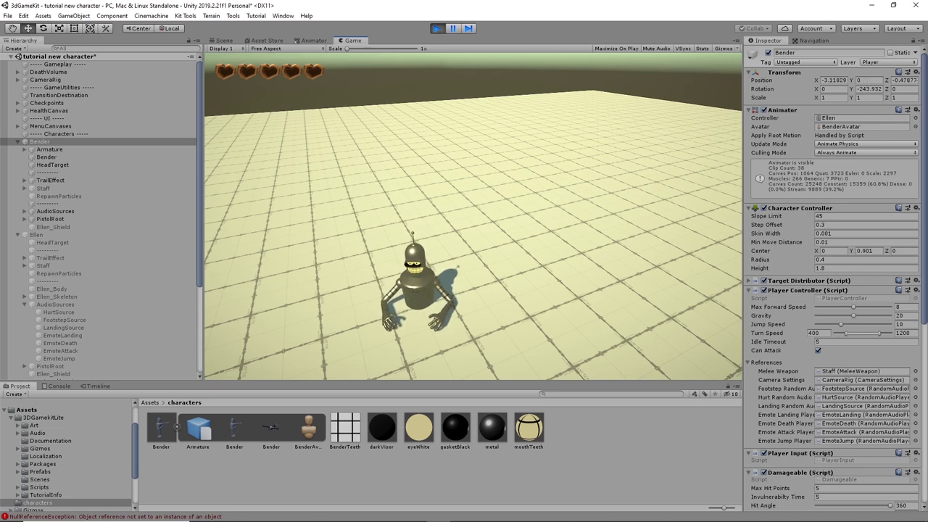
key(a)
key(d)
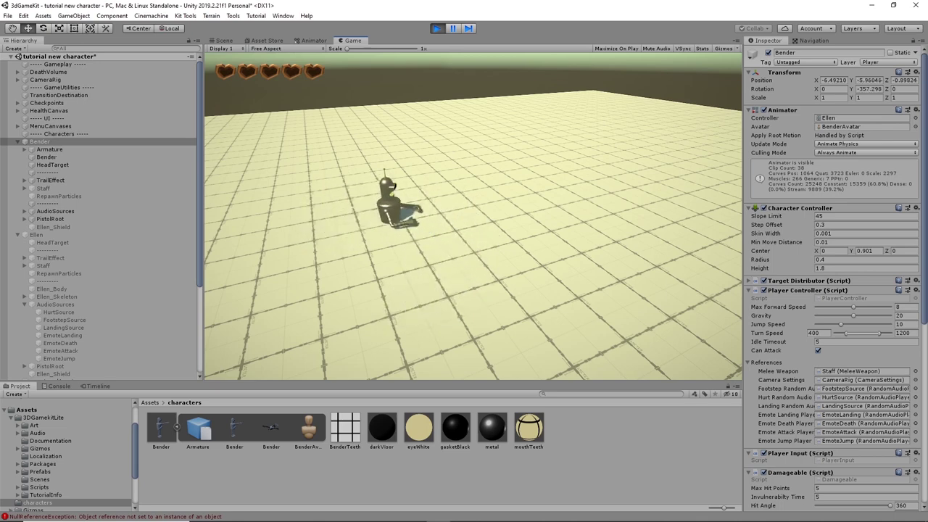
key(s)
key(a)
key(w)
key(d)
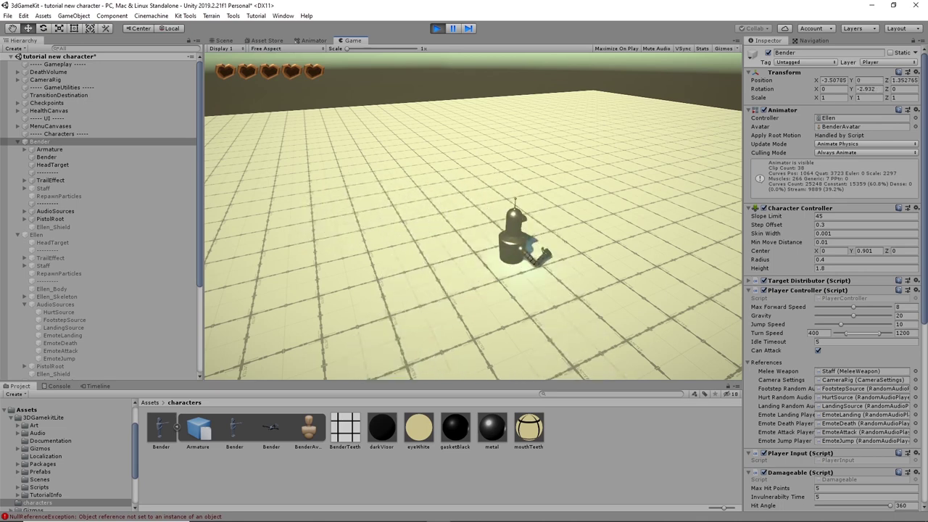
Step: Test Bender's staff attack combined with movement, and end play mode
key(ctrl)
key(ctrl)
key(ctrl)
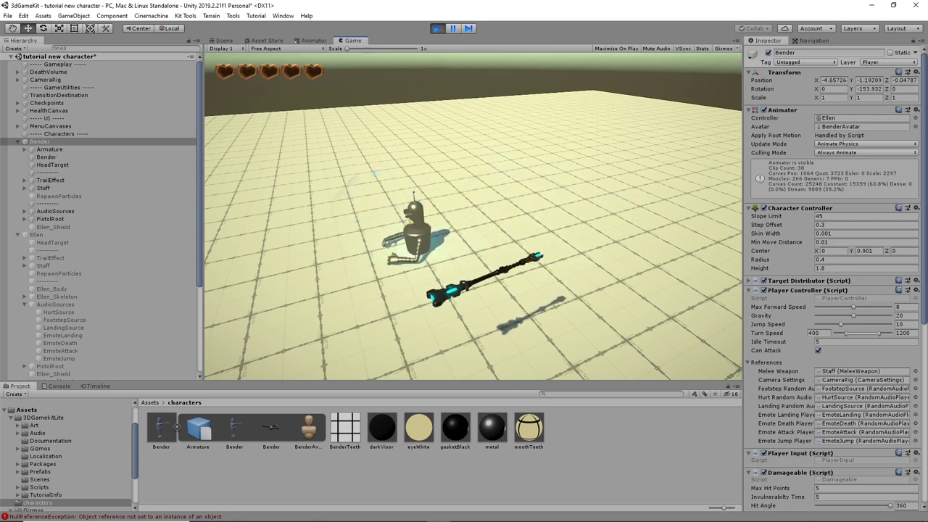
key(a)
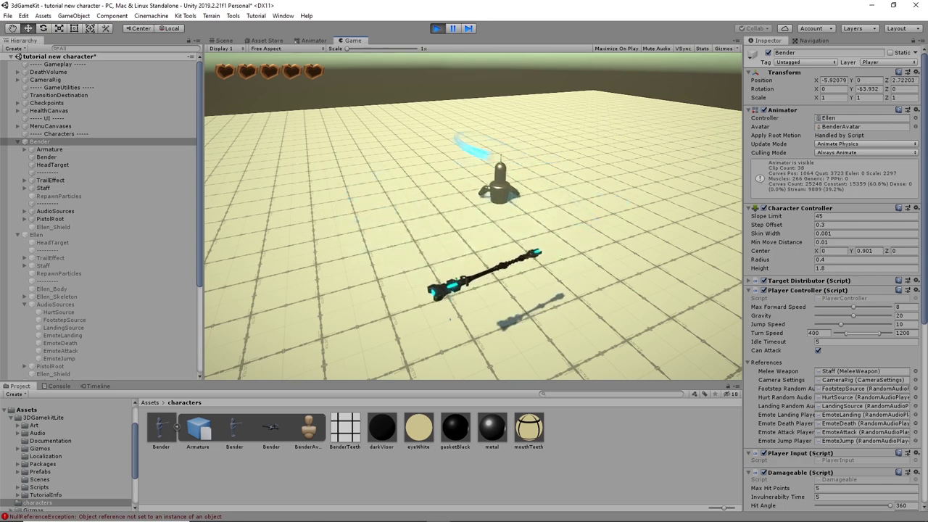
key(s)
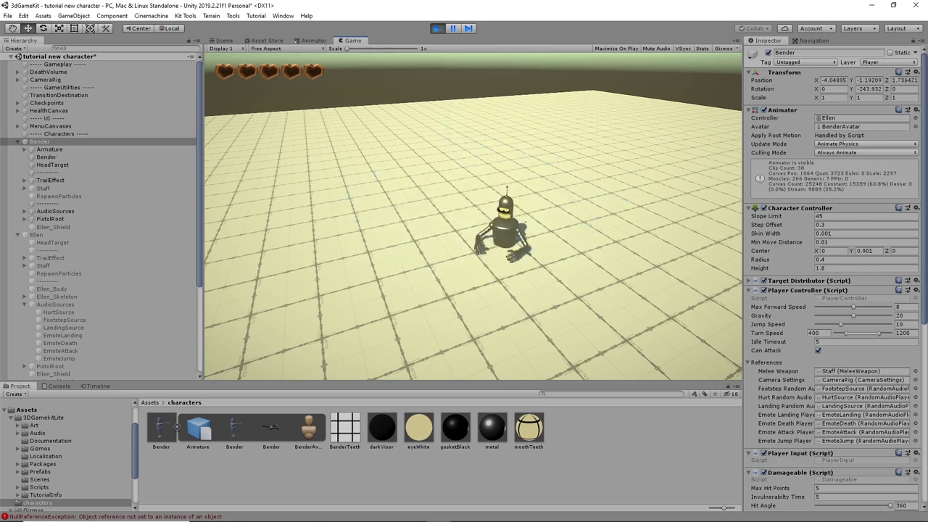
key(a)
key(w)
key(a)
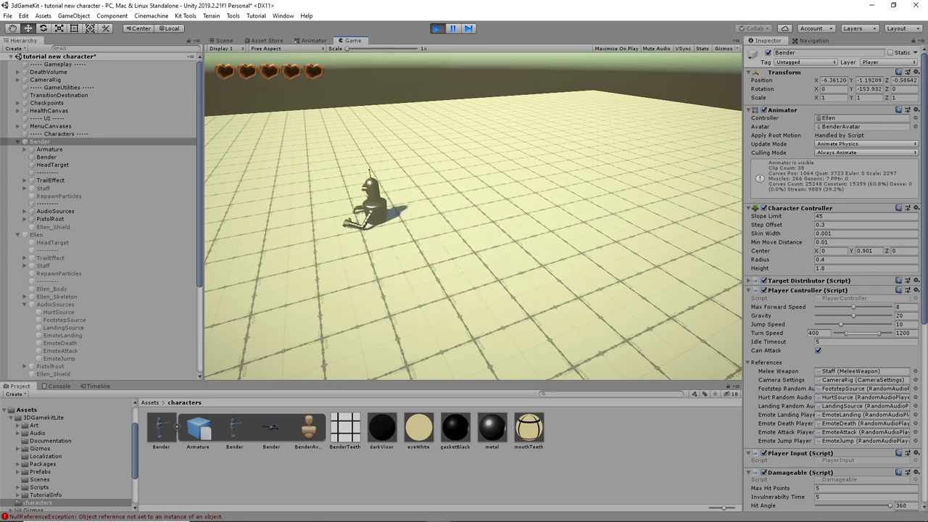
key(d)
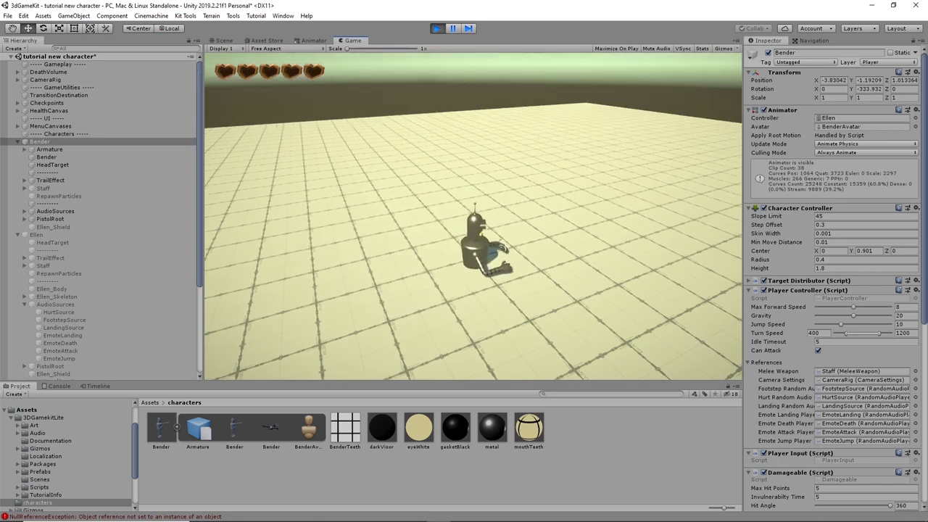
key(Escape)
click(437, 28)
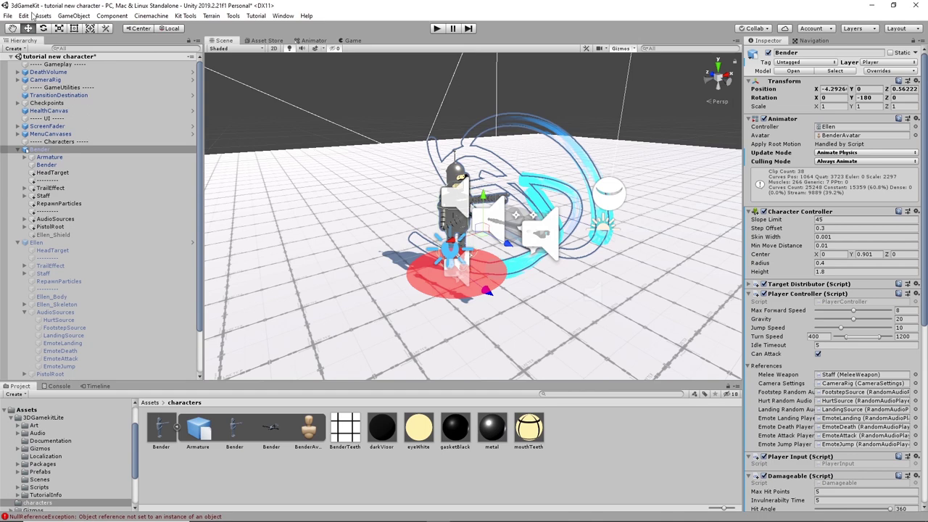
Step: Save the scene and the project
click(7, 15)
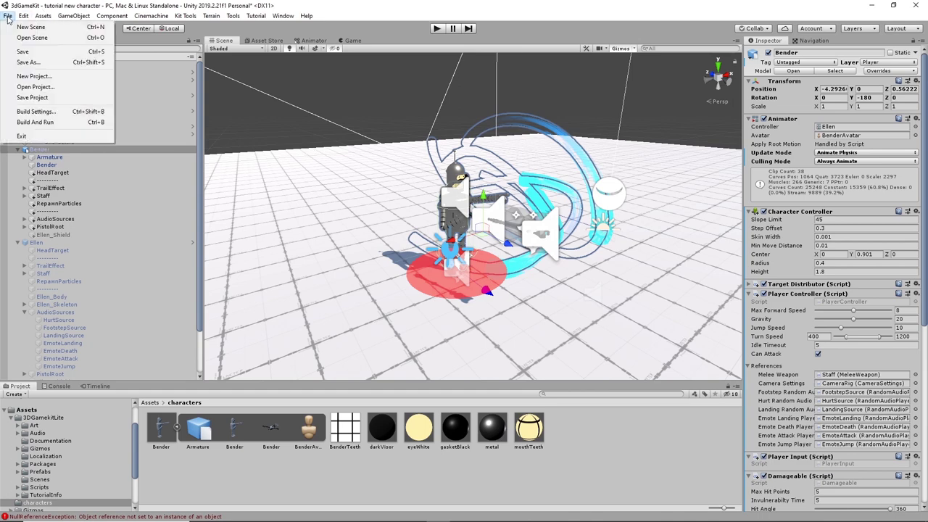
click(23, 52)
click(7, 15)
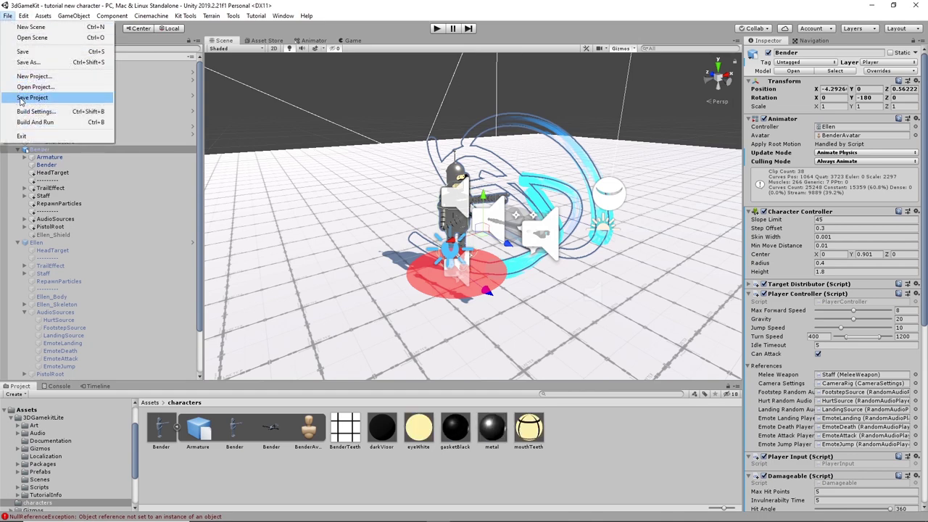
click(32, 97)
Step: Locate the controller asset assigned to Ellen's Animator component and open it for viewing its state graph
alt+drag(579, 275, 344, 304)
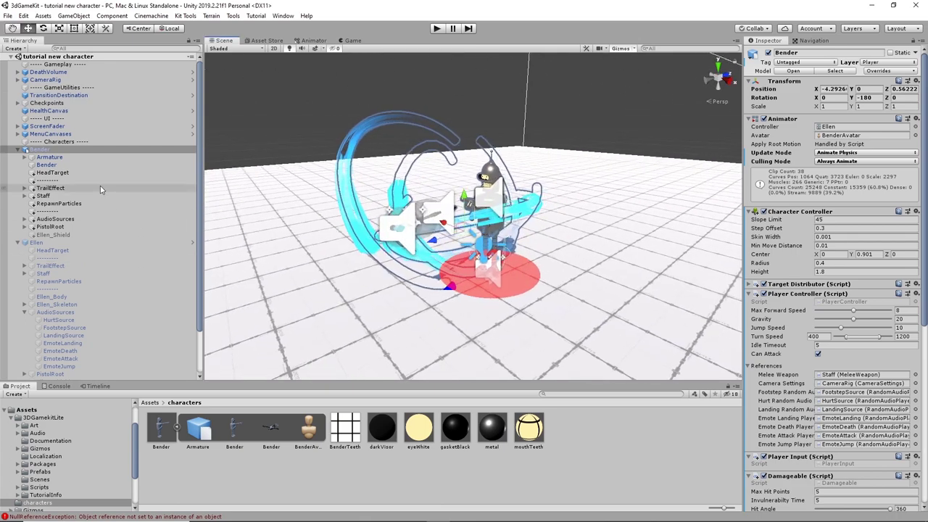
click(33, 243)
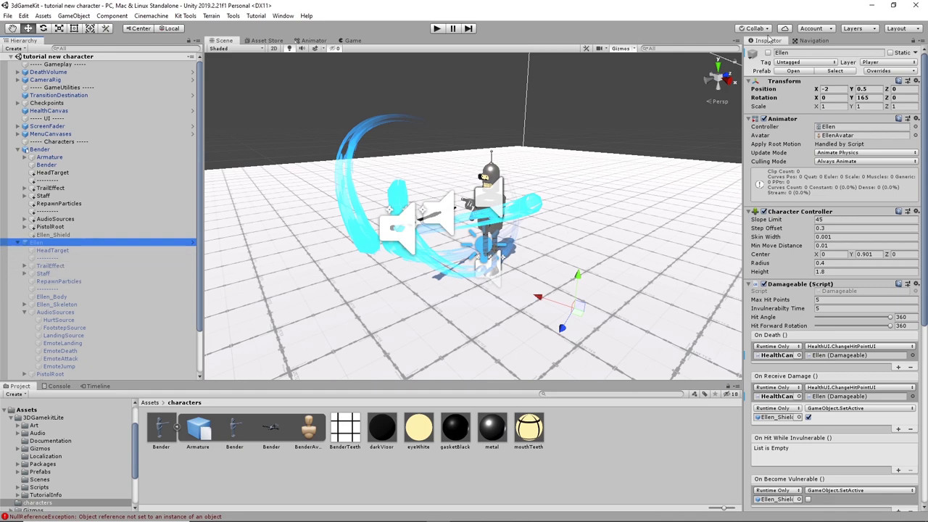
click(859, 127)
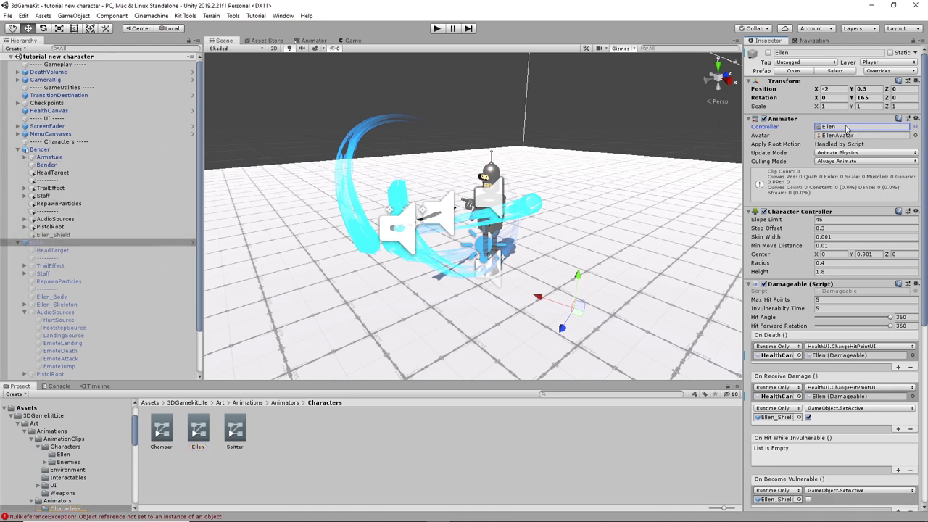
click(848, 129)
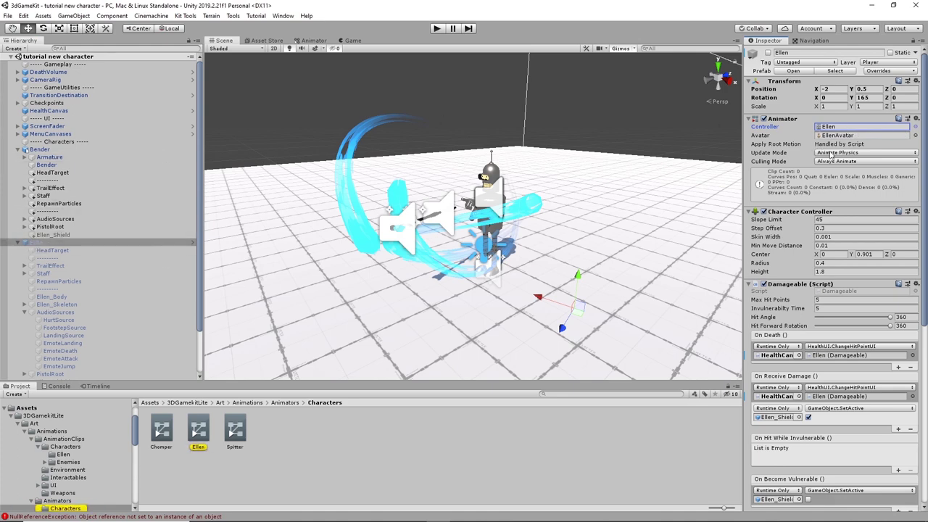
click(199, 431)
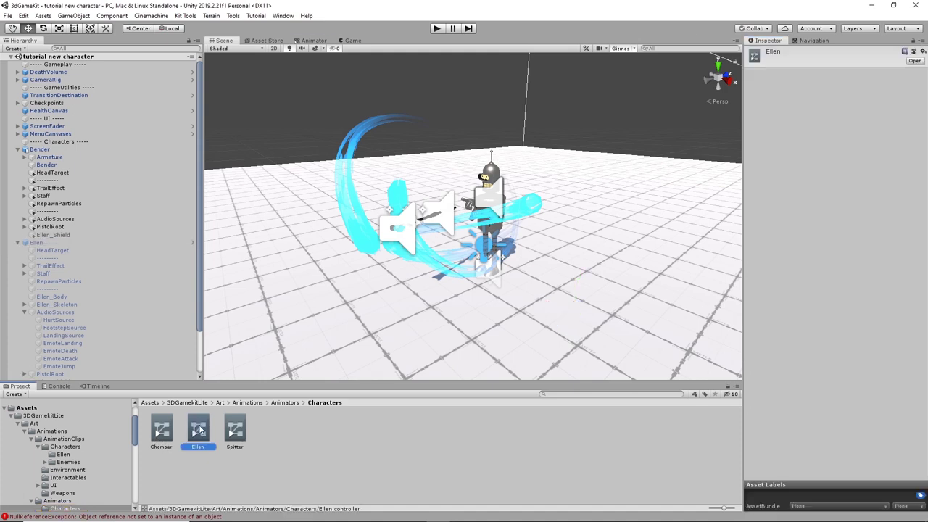
double_click(199, 431)
Step: Examine the Base Layer state graph of the Ellen controller and the settings of the BeginResapwn state
scroll(594, 247, down, 5)
middle_drag(594, 248, 586, 310)
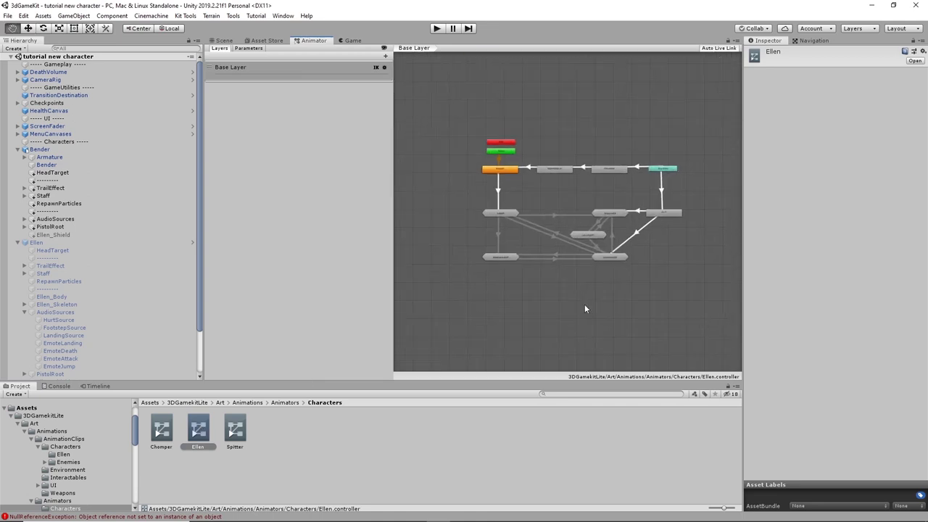
scroll(594, 302, up, 5)
scroll(594, 304, down, 6)
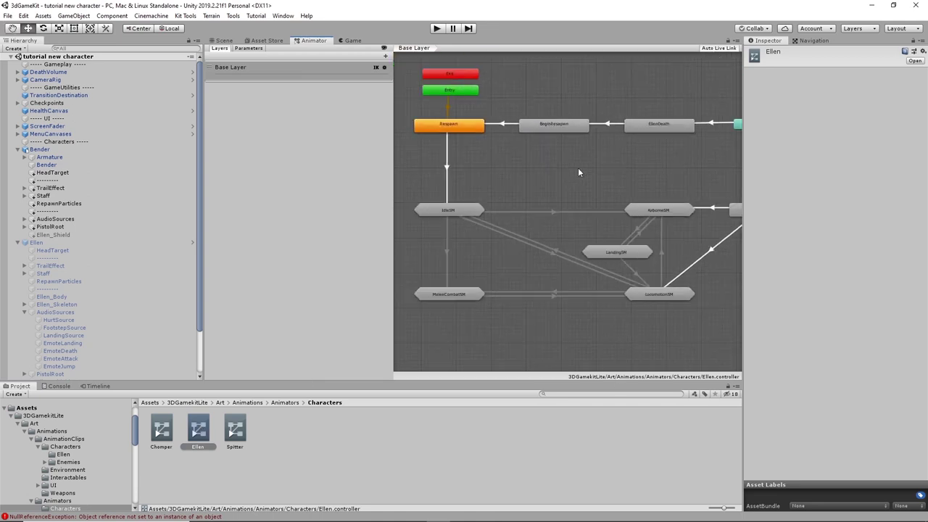
click(565, 130)
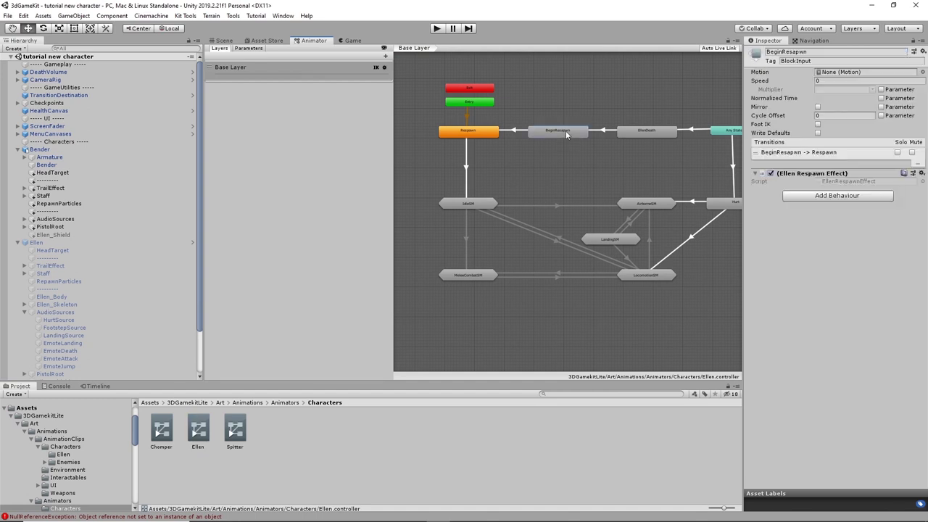
middle_drag(601, 168, 574, 193)
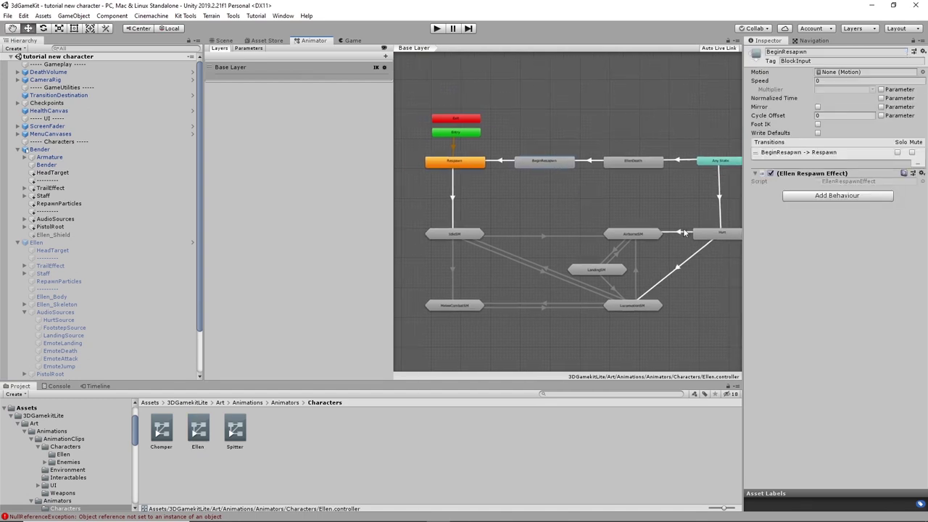
scroll(563, 198, up, 5)
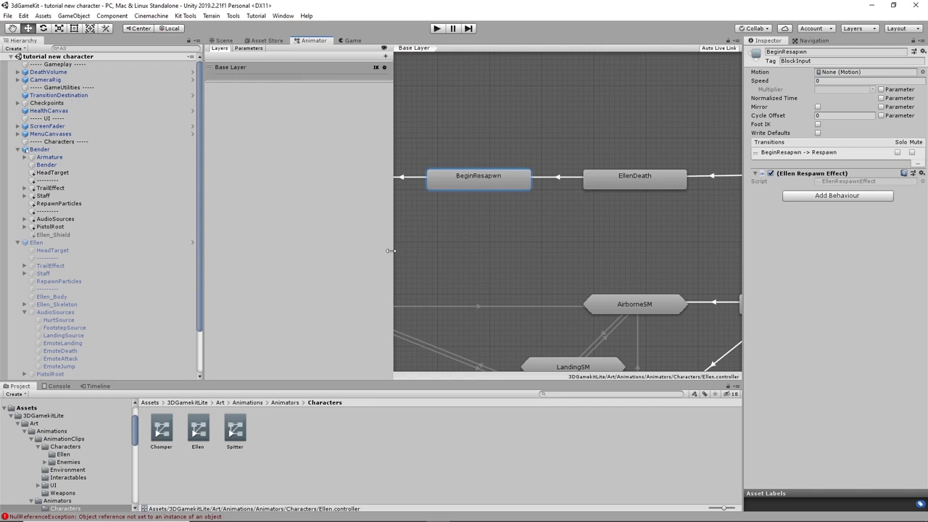
Step: Narrow the layer list to enlarge the state graph and look over the whole Base Layer from Entry to Hurt
drag(392, 252, 294, 258)
scroll(467, 232, down, 5)
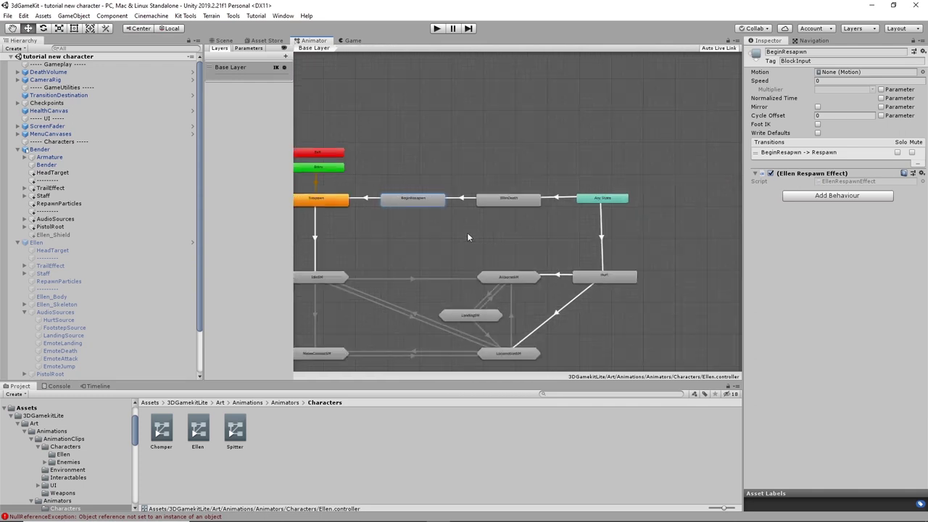
middle_drag(467, 232, 491, 167)
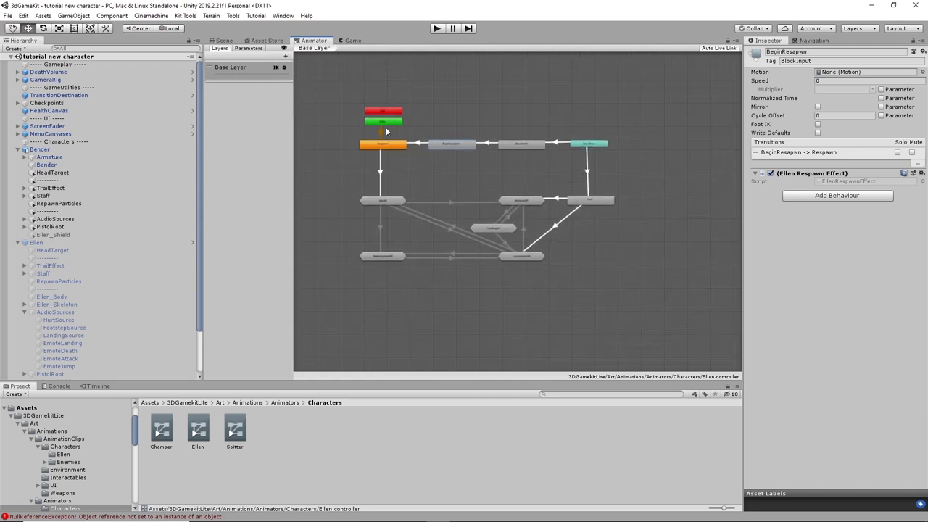
scroll(510, 200, up, 3)
middle_drag(435, 150, 512, 212)
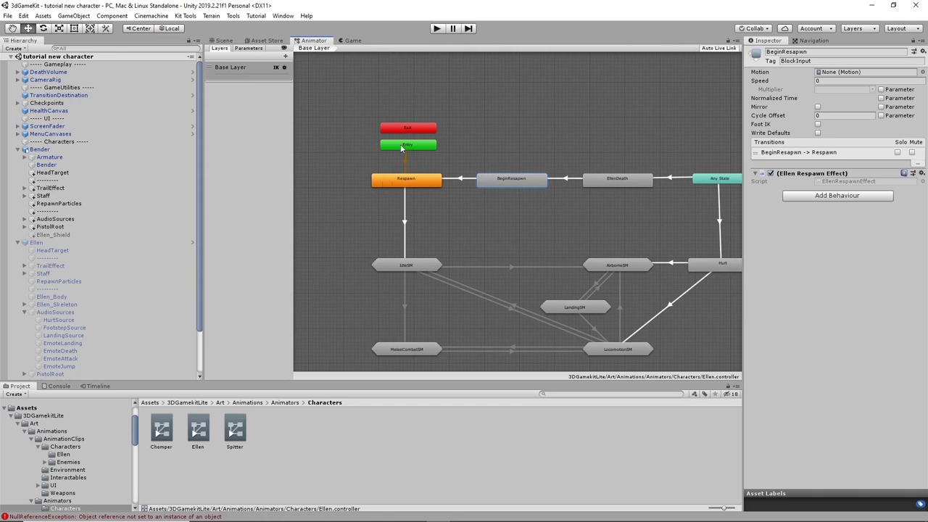
Step: Inspect the Respawn state's motion, the idle states inside IdleSM, and the transitions of AirborneSM
click(417, 181)
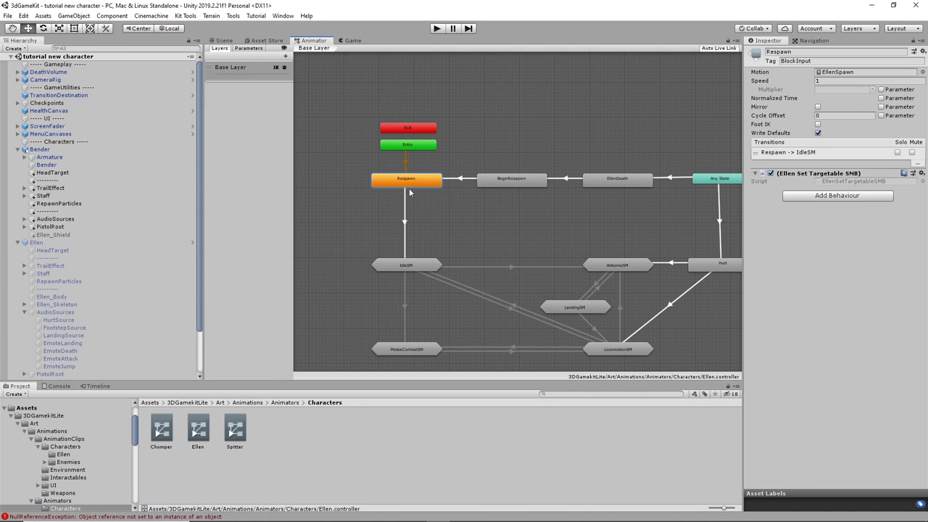
click(407, 266)
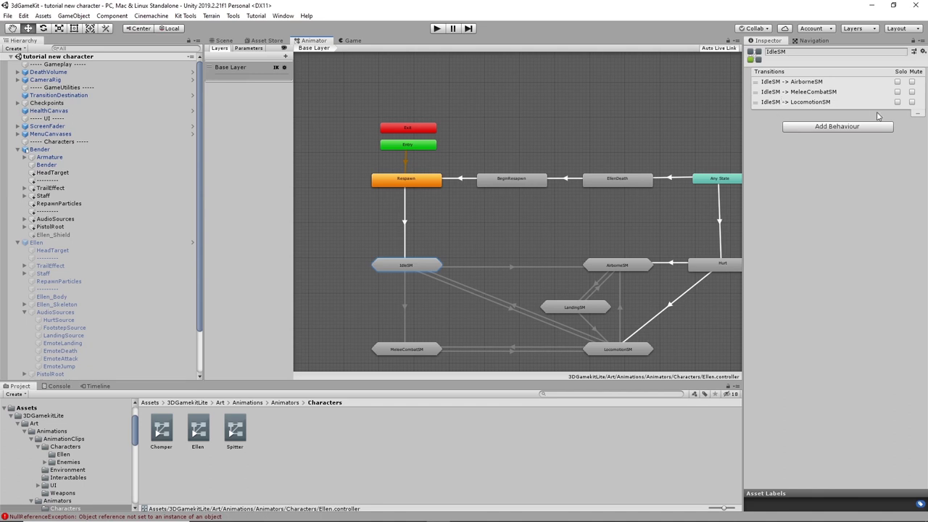
double_click(411, 268)
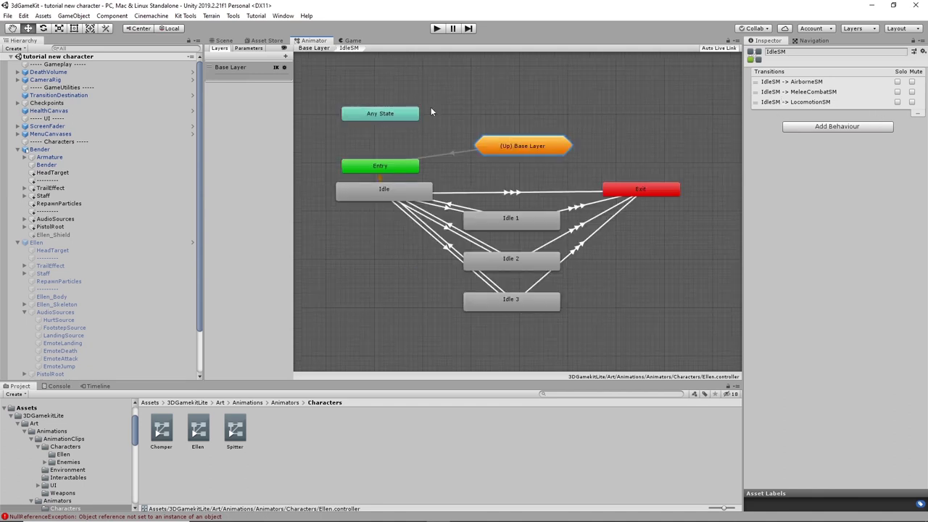
click(314, 48)
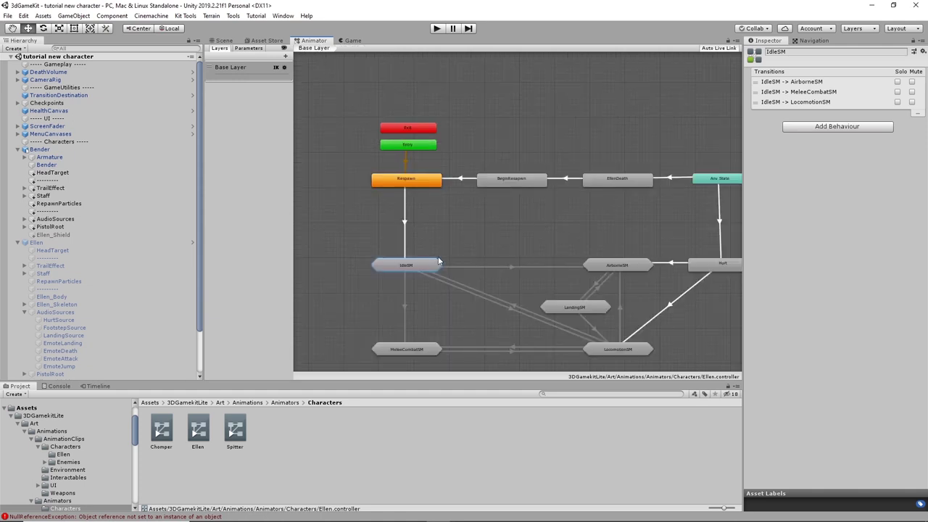
click(620, 267)
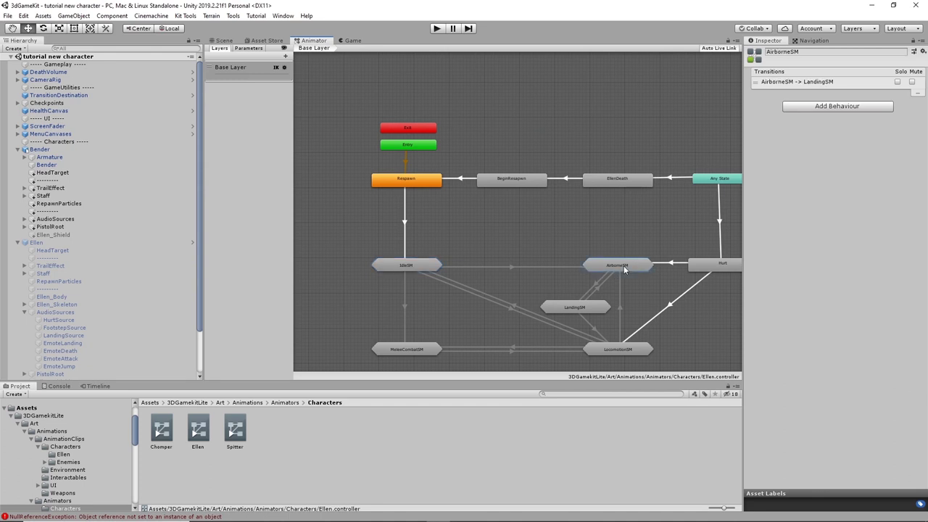
Step: Inspect the transitions of LocomotionSM, MeleeCombatSM and Any State, and the settings of the EllenDeath, BeginResapwn and Hurt states
click(628, 351)
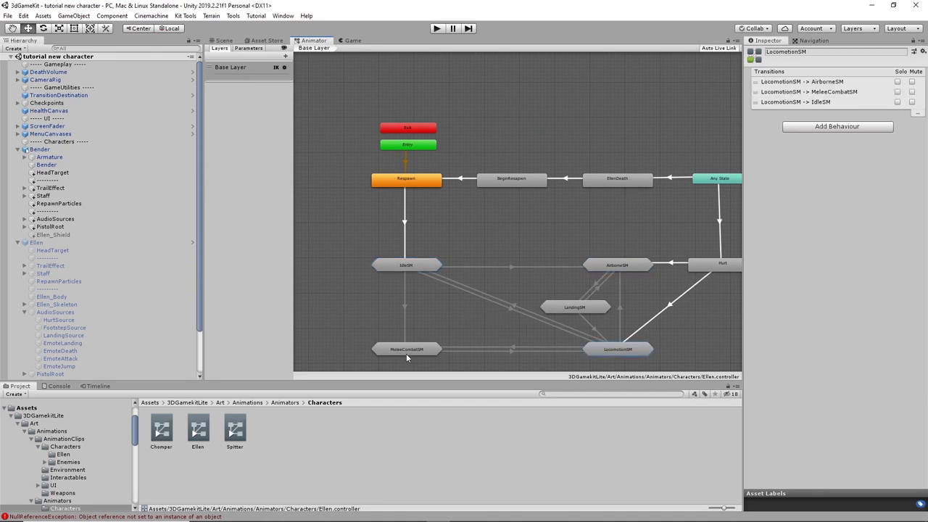
click(408, 350)
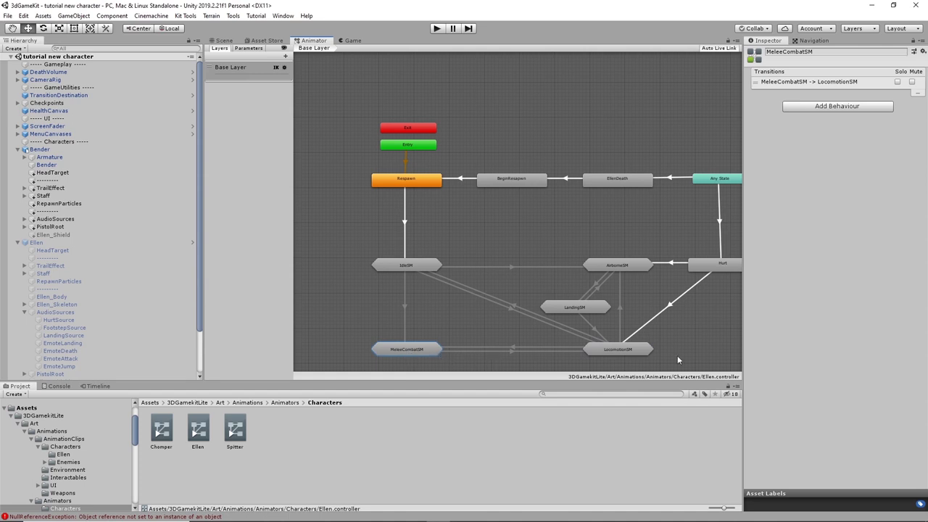
middle_drag(612, 236, 525, 193)
key(a)
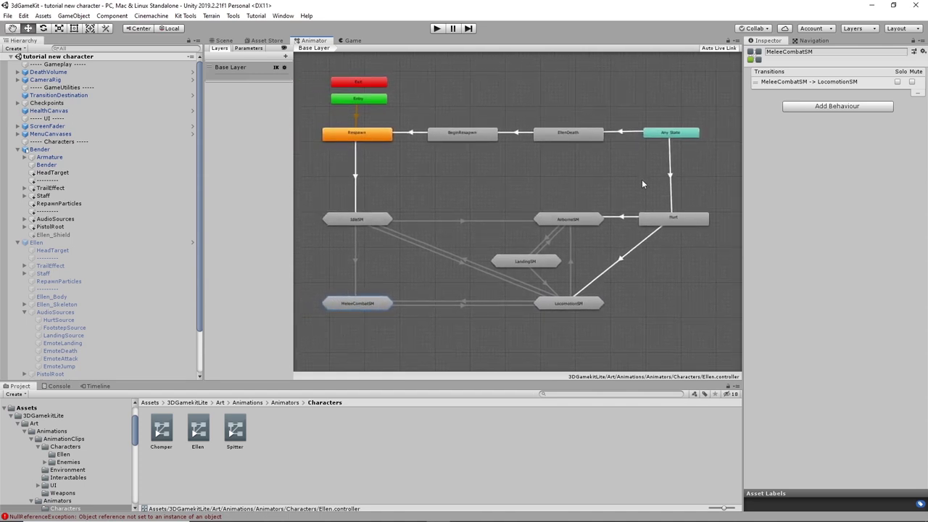
click(681, 133)
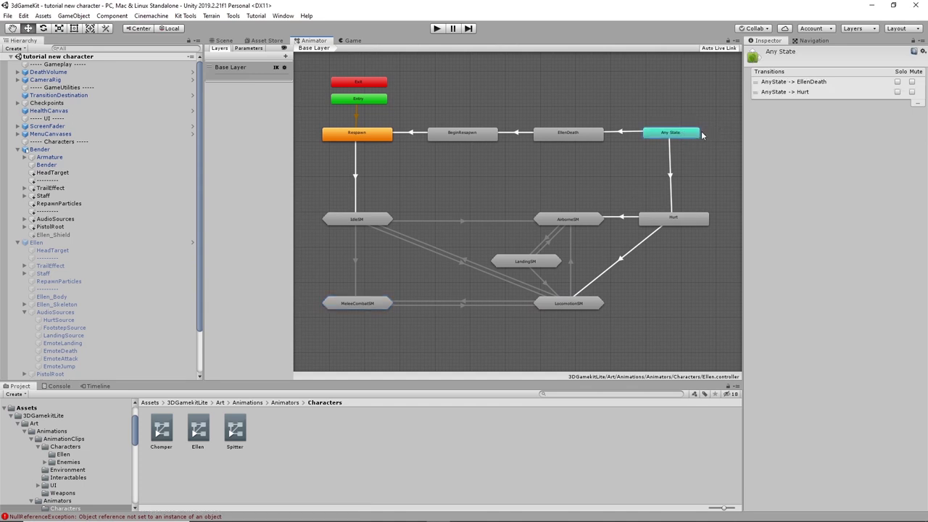
click(583, 135)
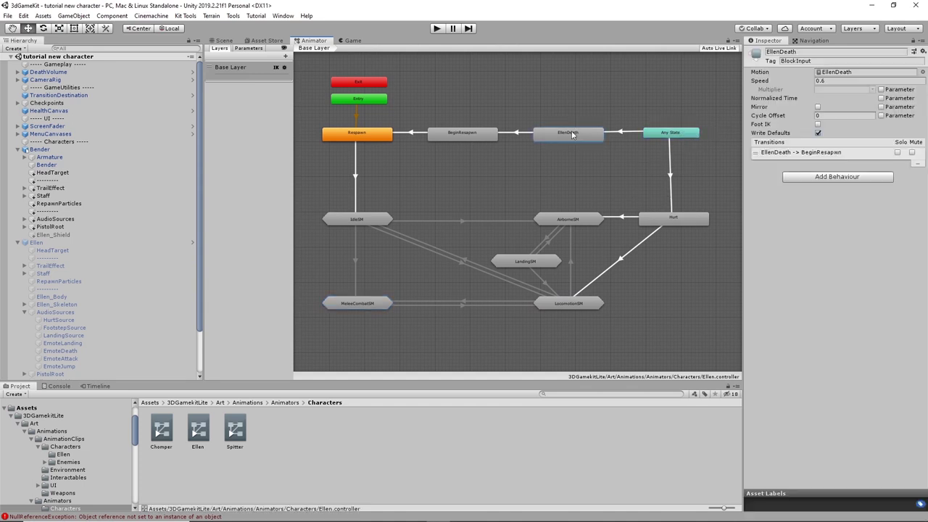
click(462, 135)
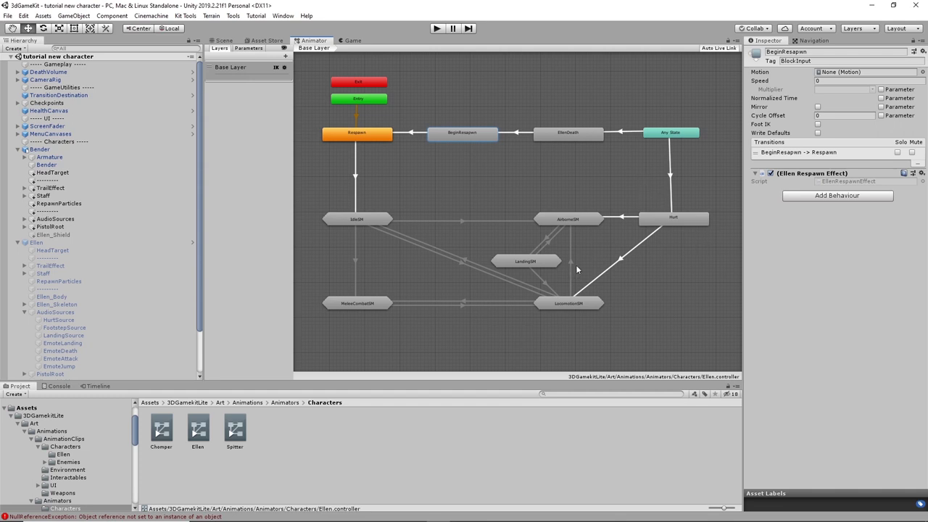
click(679, 221)
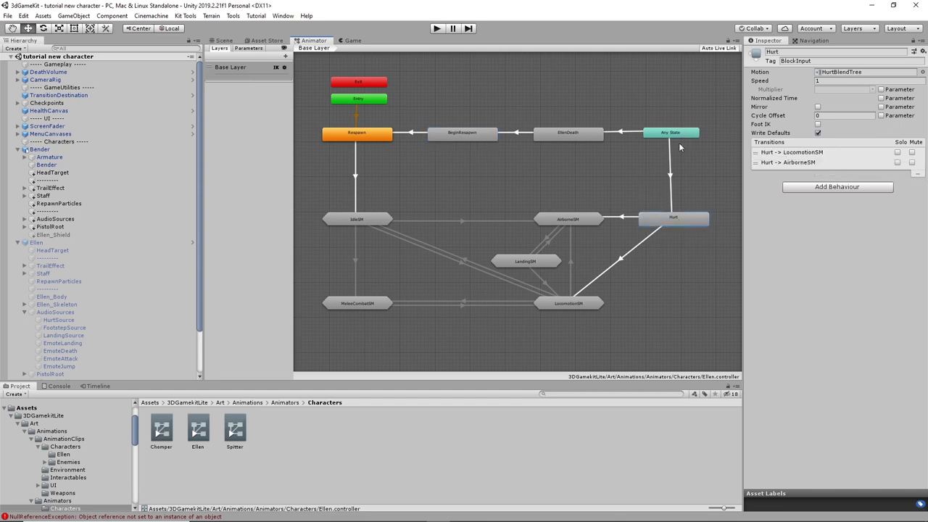
Step: Examine the transition arrows around Hurt and AirborneSM and the conditions on LocomotionSM to IdleSM and IdleSM to MeleeCombatSM
click(629, 262)
click(668, 176)
click(678, 169)
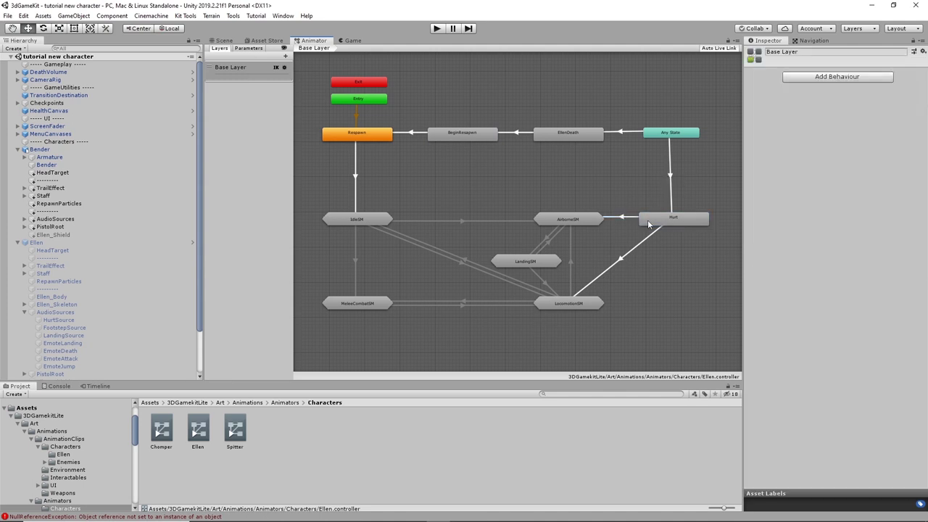
click(621, 216)
click(668, 177)
click(627, 267)
click(461, 221)
click(456, 260)
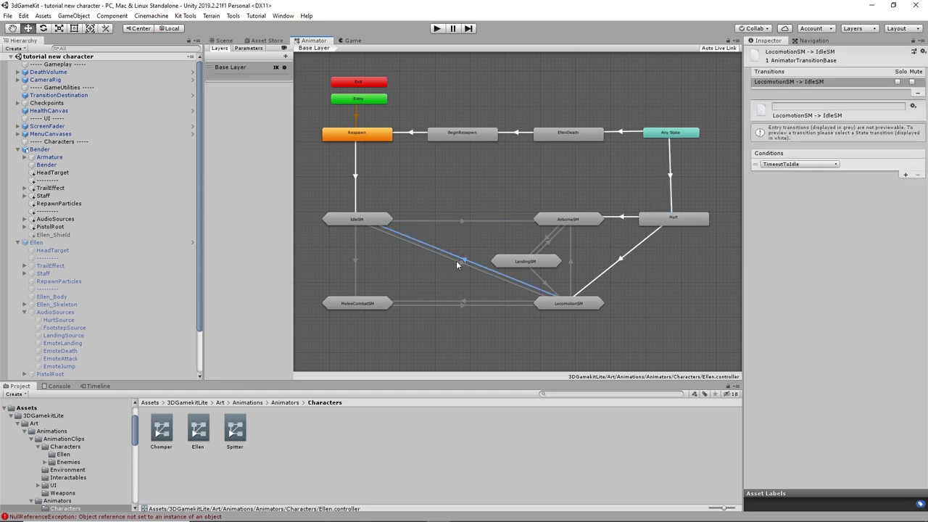
click(343, 264)
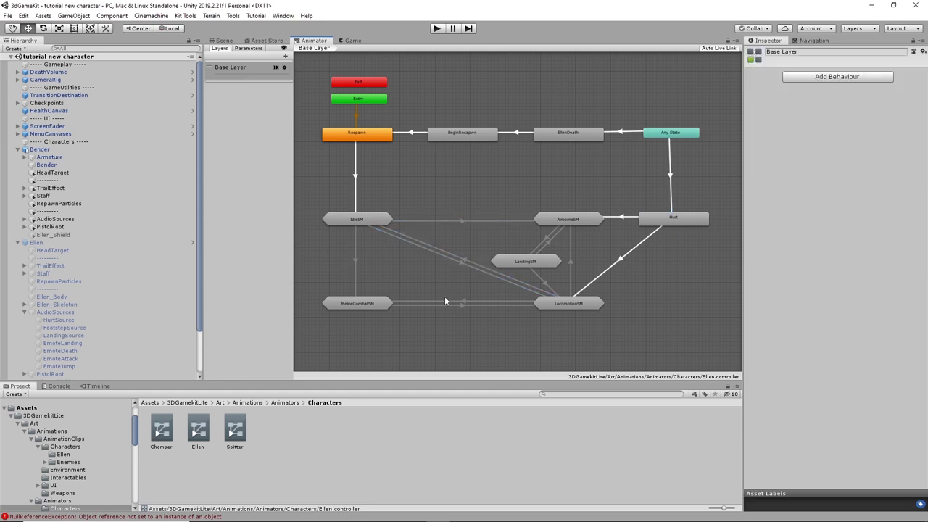
click(363, 263)
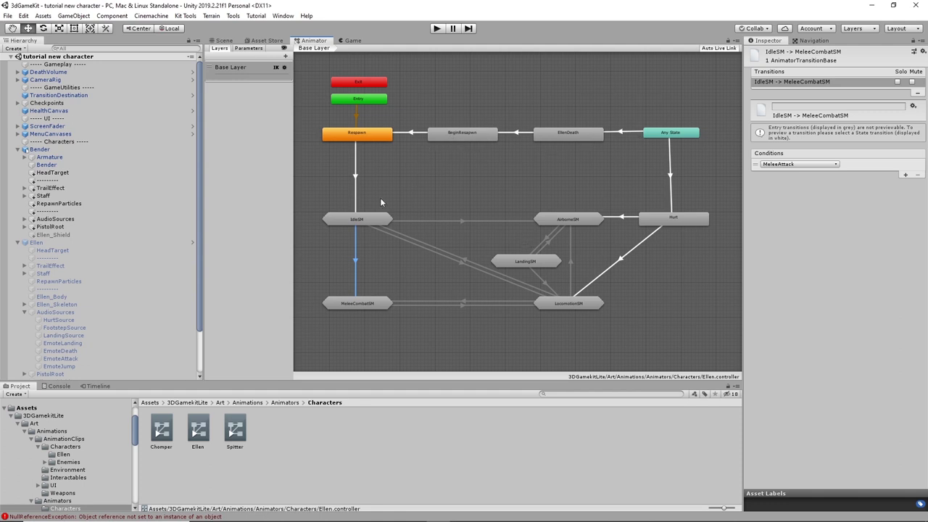
Step: Trace the Base Layer flow again through IdleSM, Hurt, Any State, EllenDeath, LocomotionSM, AirborneSM and LandingSM
click(368, 219)
click(661, 220)
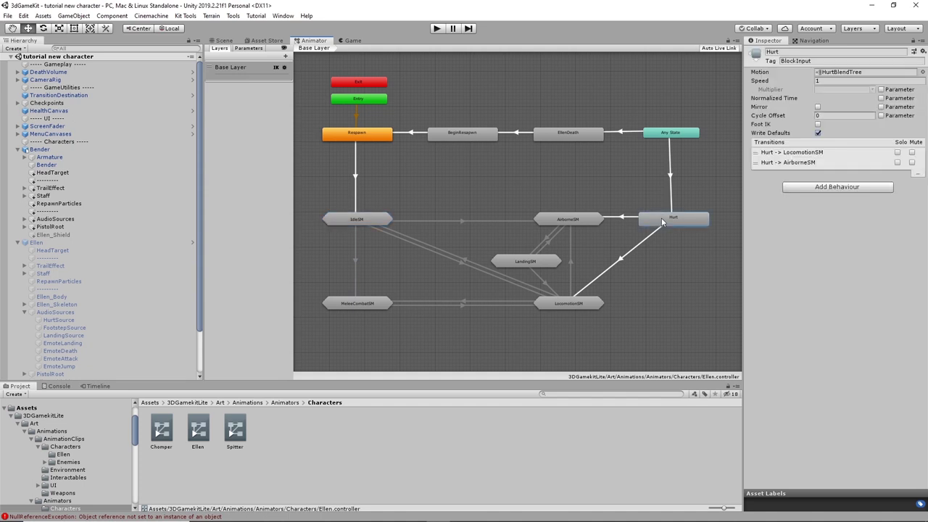
click(679, 137)
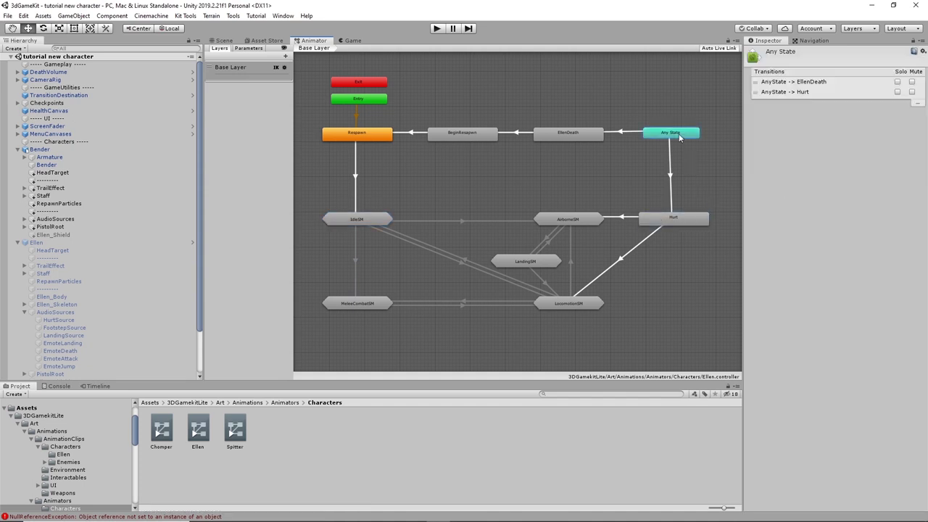
click(579, 137)
click(679, 228)
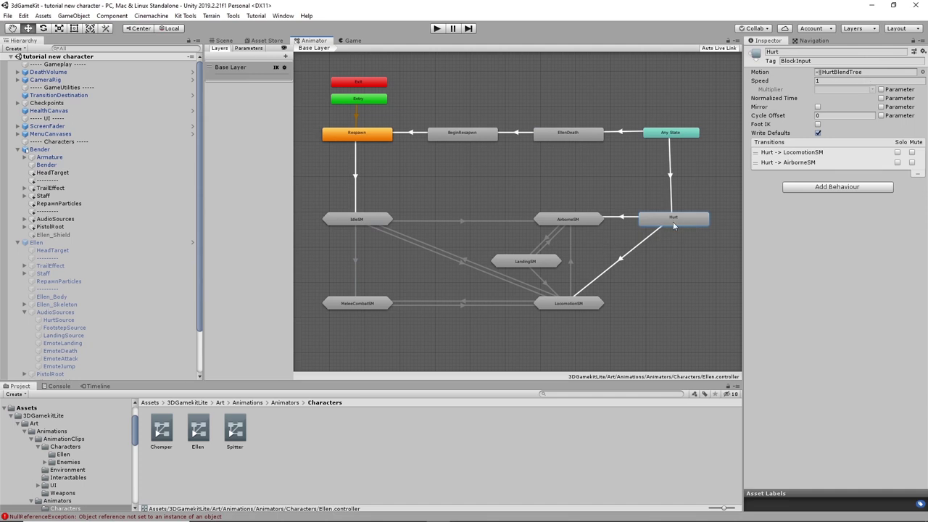
click(579, 303)
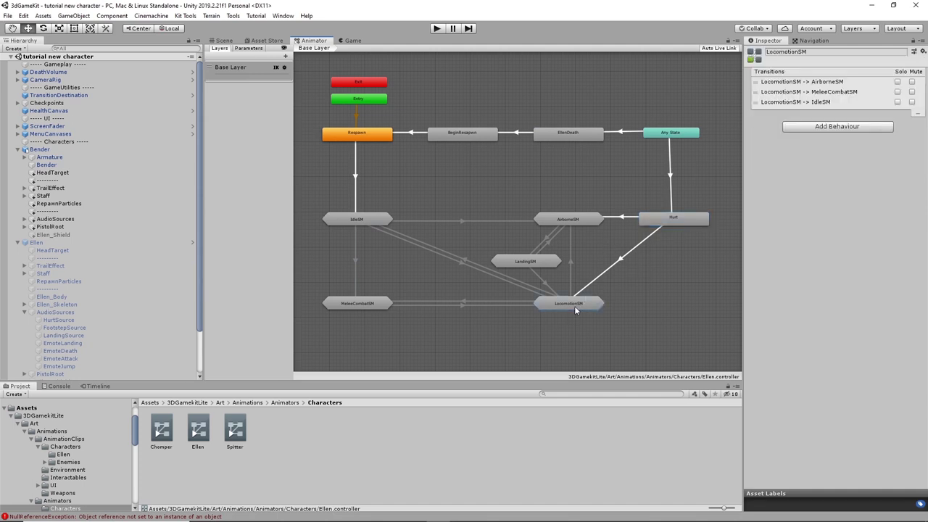
click(574, 222)
click(545, 262)
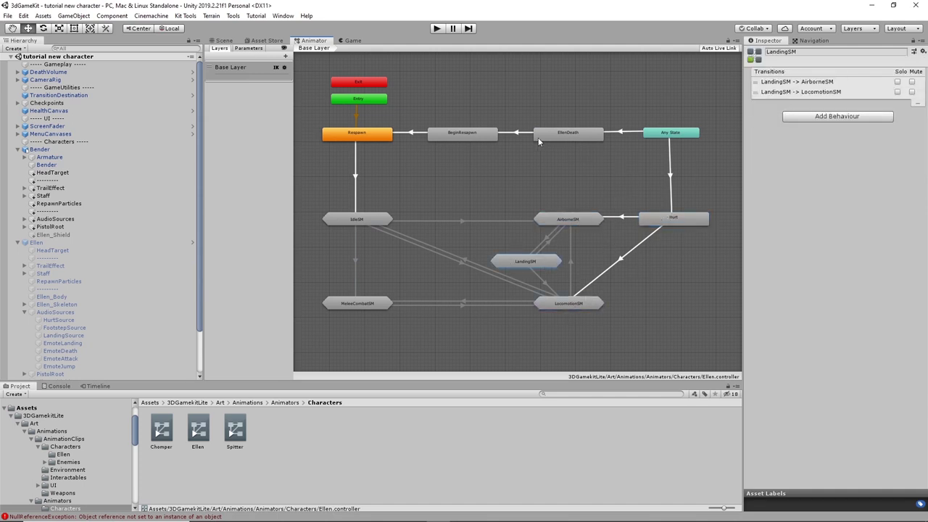
click(563, 133)
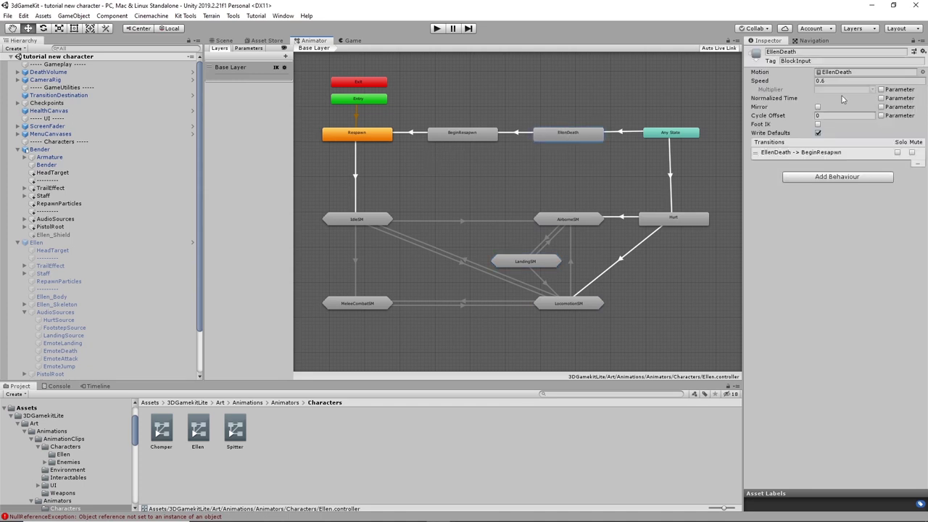
click(870, 72)
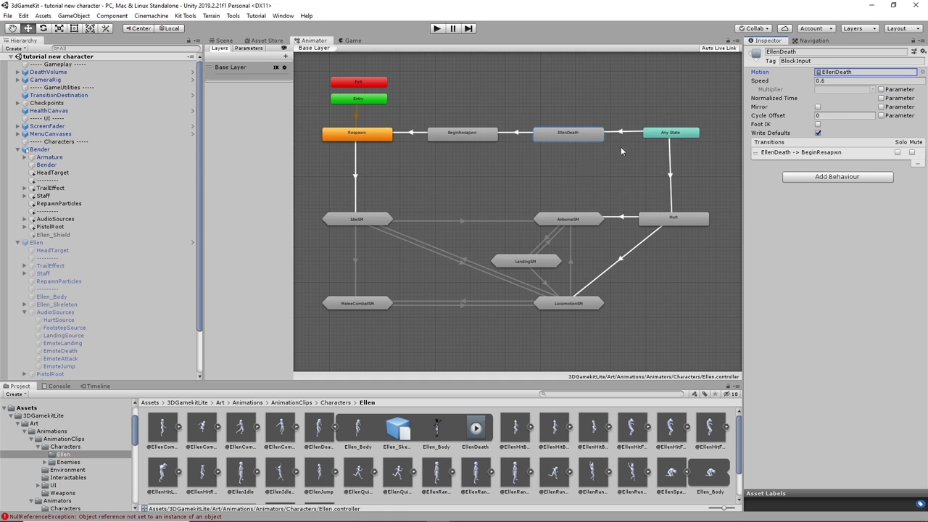
click(864, 75)
click(360, 431)
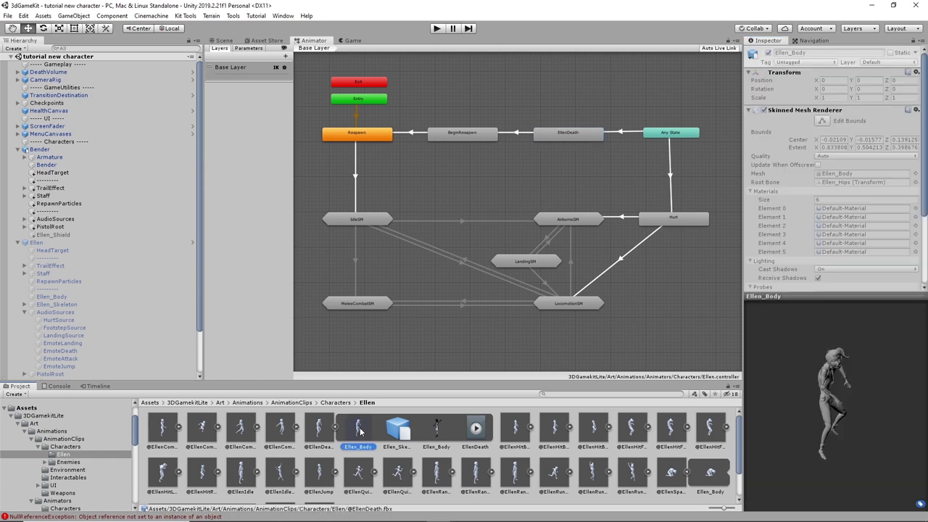
click(318, 429)
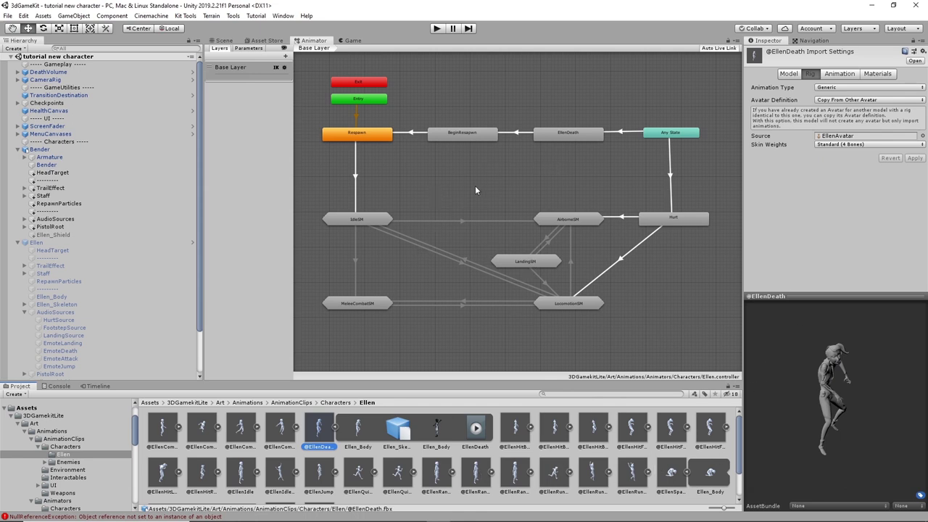
click(253, 43)
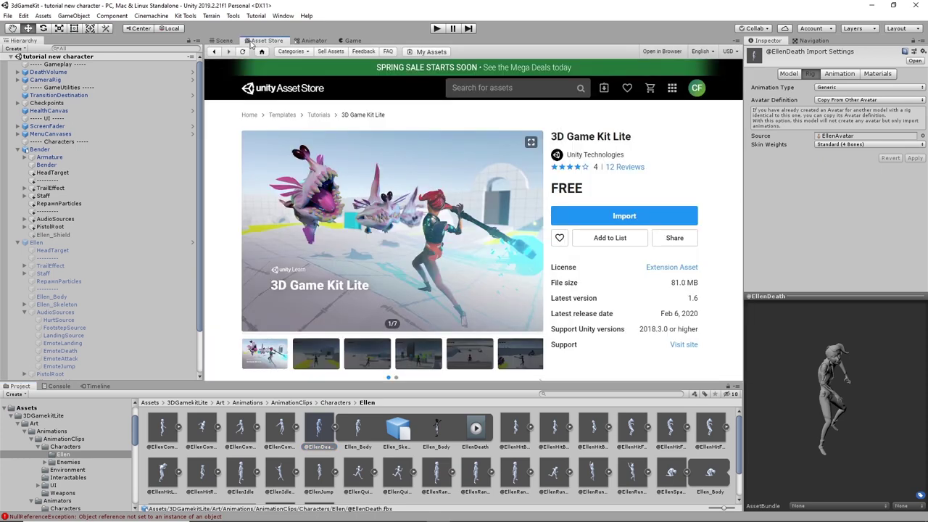
click(231, 42)
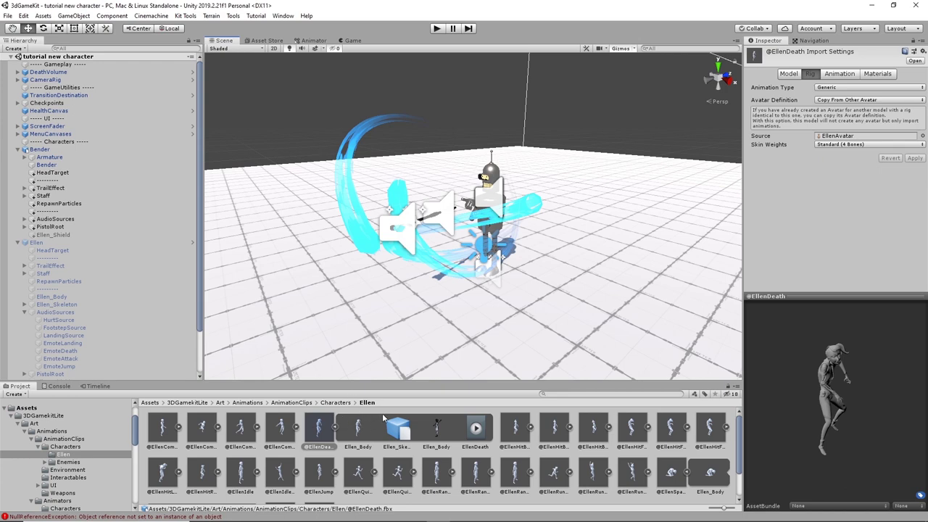
right_click(328, 423)
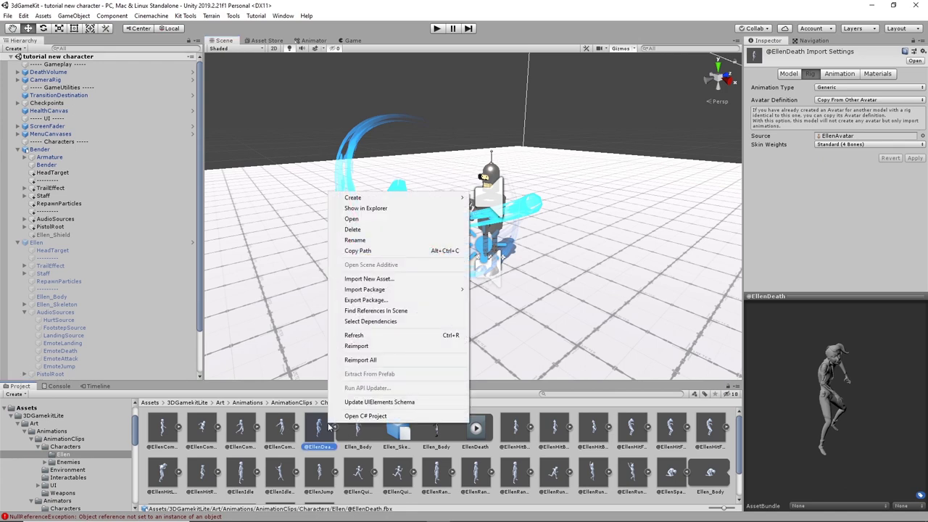
click(366, 208)
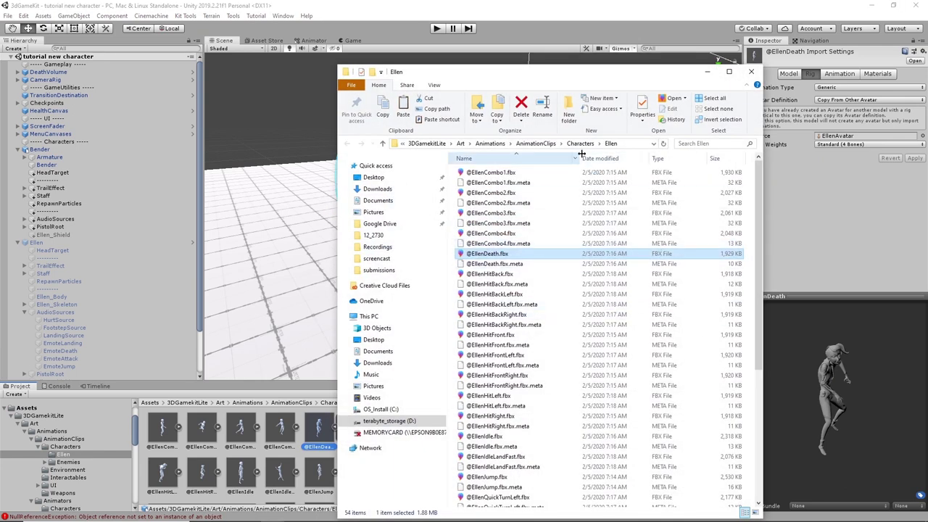
click(583, 144)
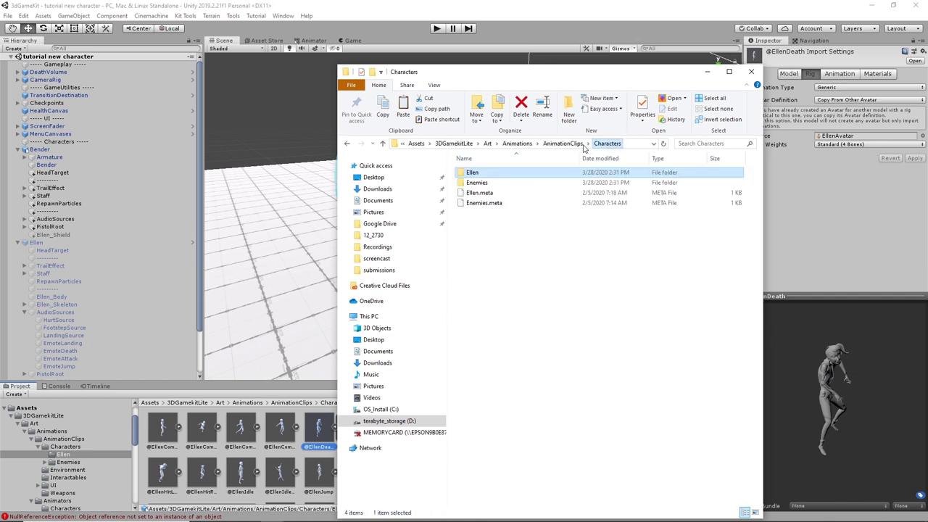
Step: Duplicate the Ellen animation folder inside Characters and rename the copy Bender
right_click(470, 176)
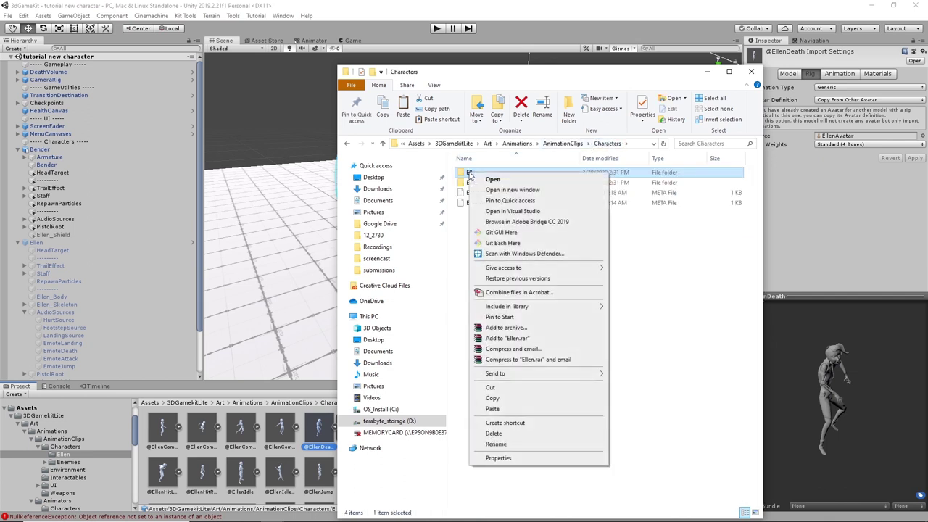
click(492, 398)
right_click(505, 239)
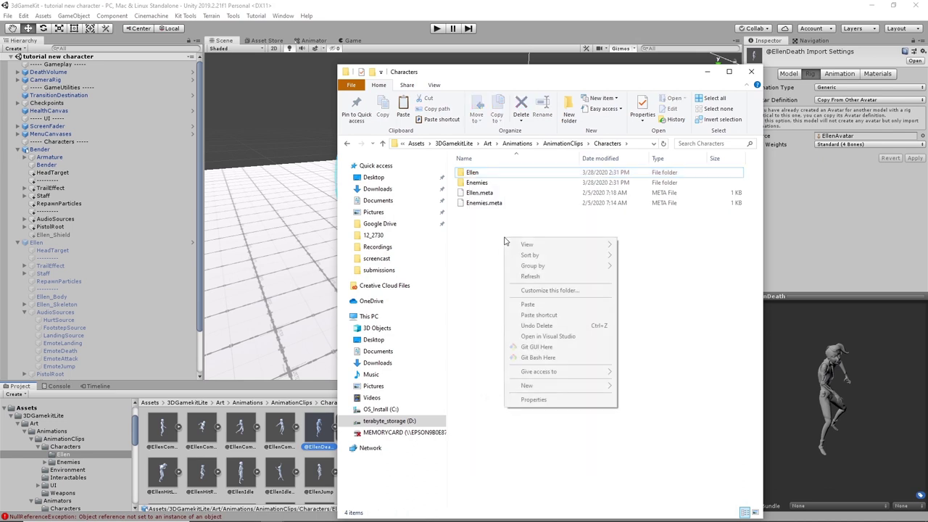
click(528, 304)
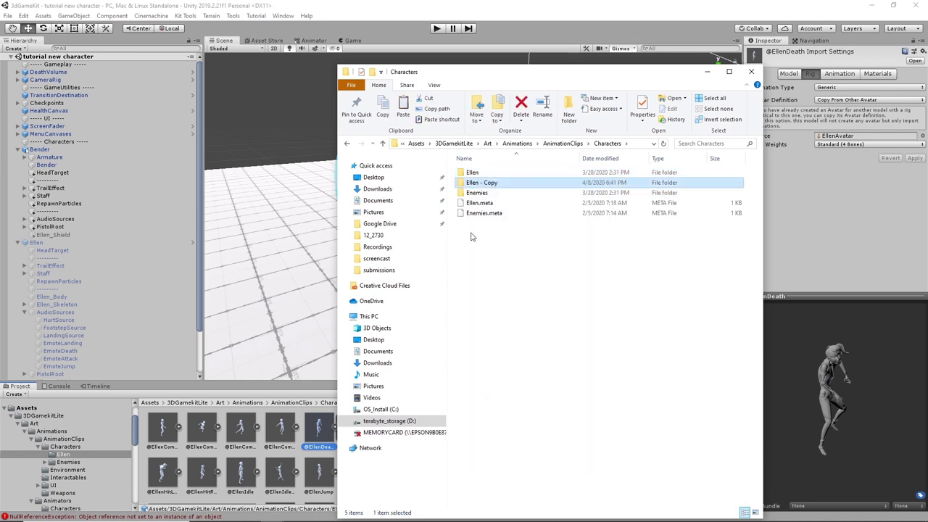
click(480, 184)
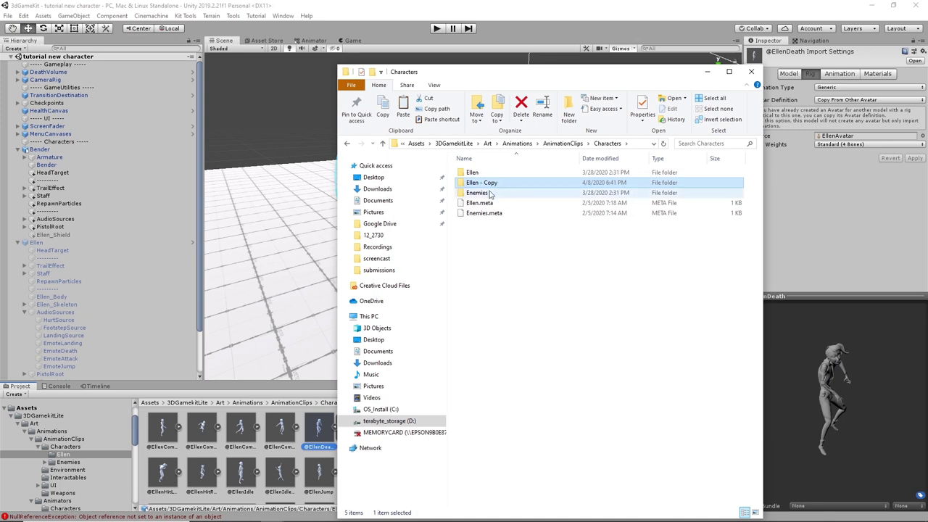
text(Bender)
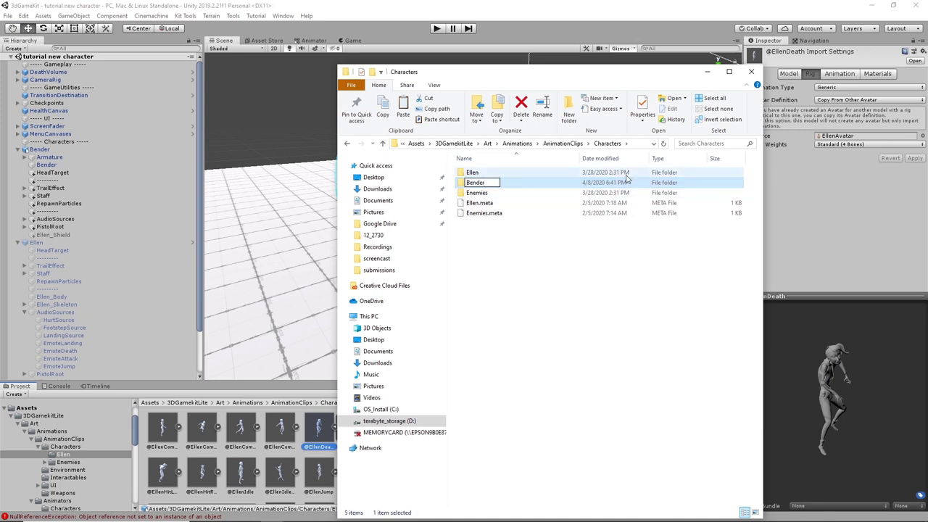
Step: Rename the copied animation folder to "Bender Animations" and open it to check its files
text( Animations)
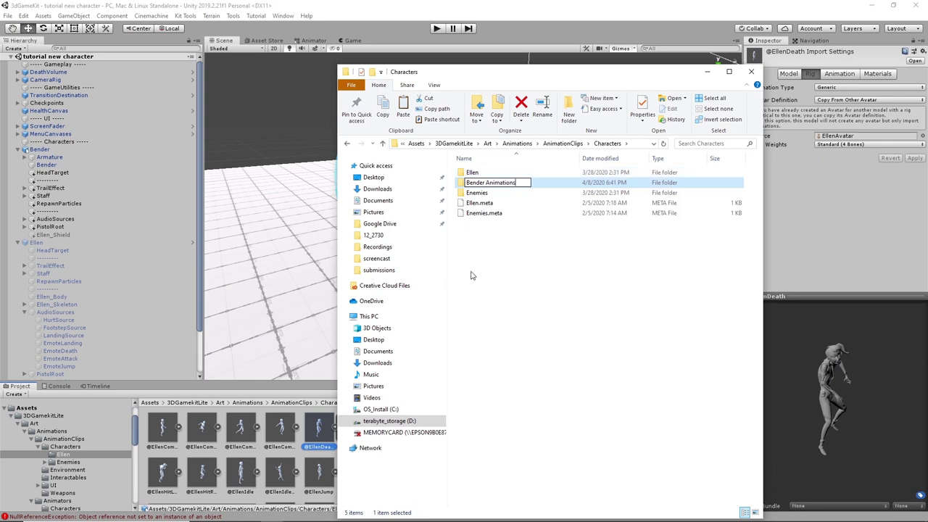
click(506, 251)
click(466, 175)
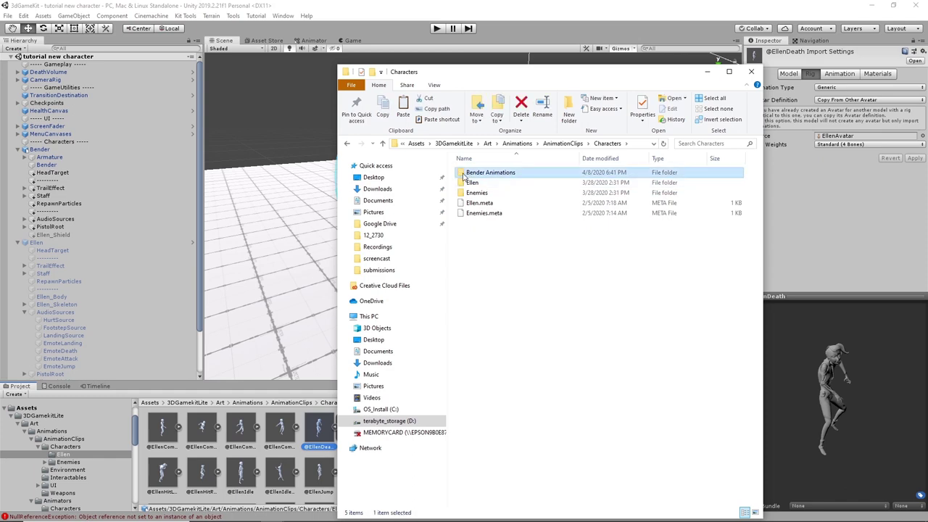
double_click(465, 175)
scroll(531, 338, down, 7)
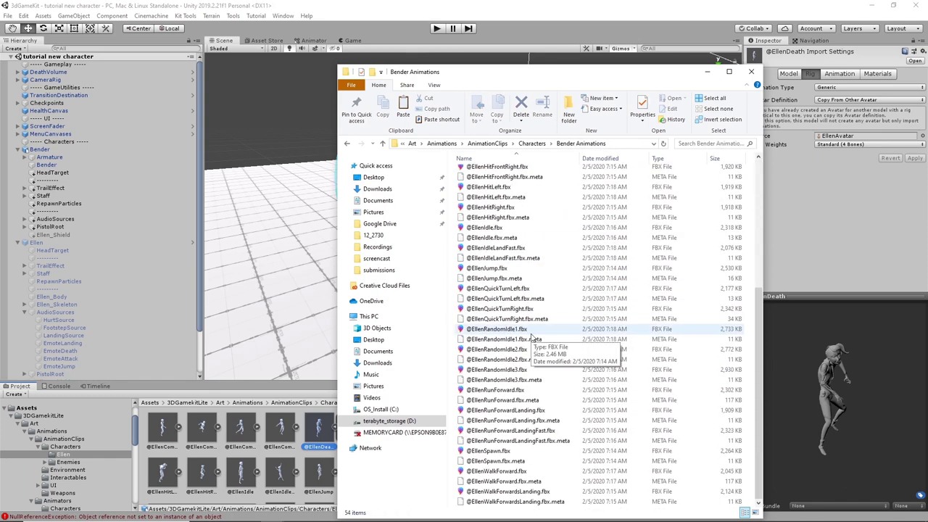
scroll(531, 338, up, 7)
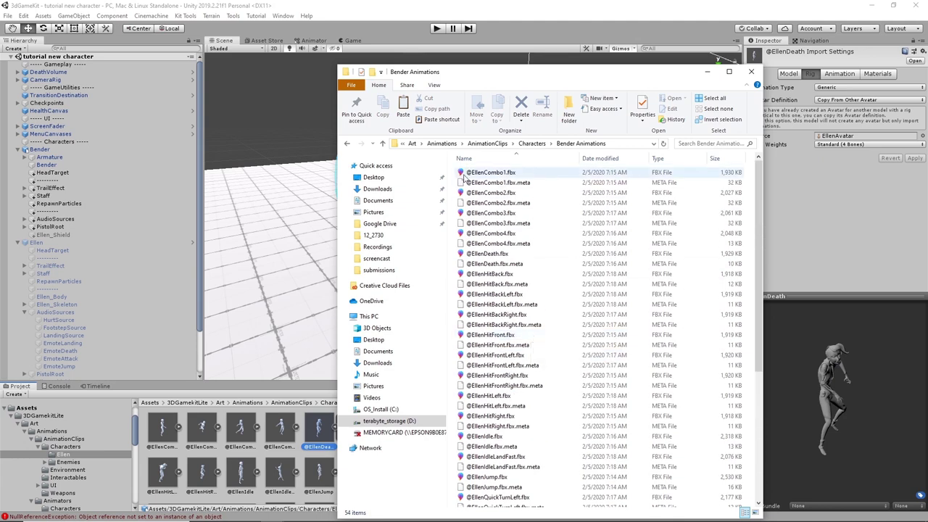
Step: Switch to Unity and open the Bender Animations folder inside the Characters animation clips folder
click(270, 396)
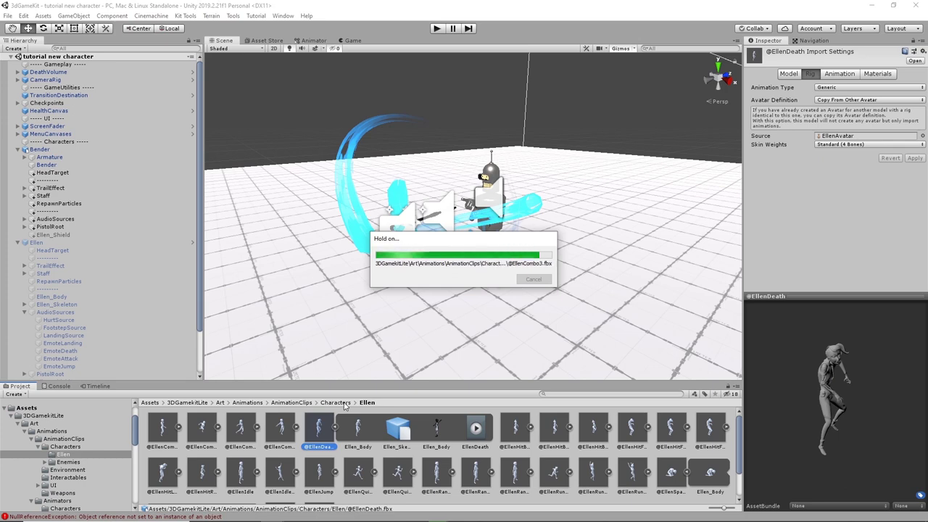
click(344, 404)
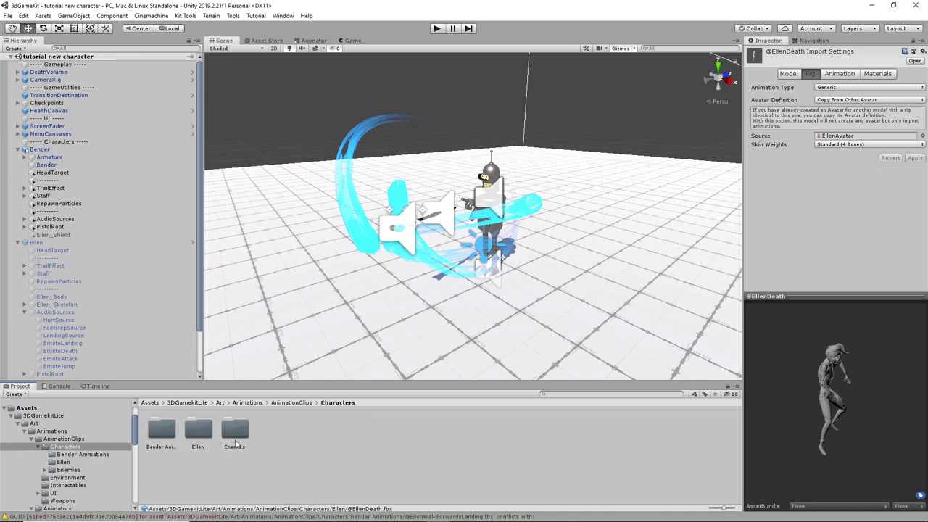
click(156, 438)
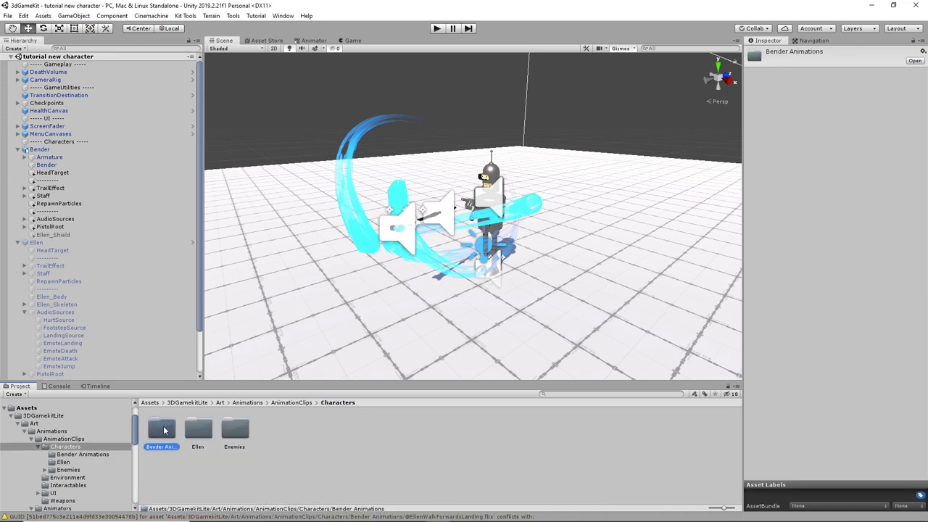
double_click(165, 433)
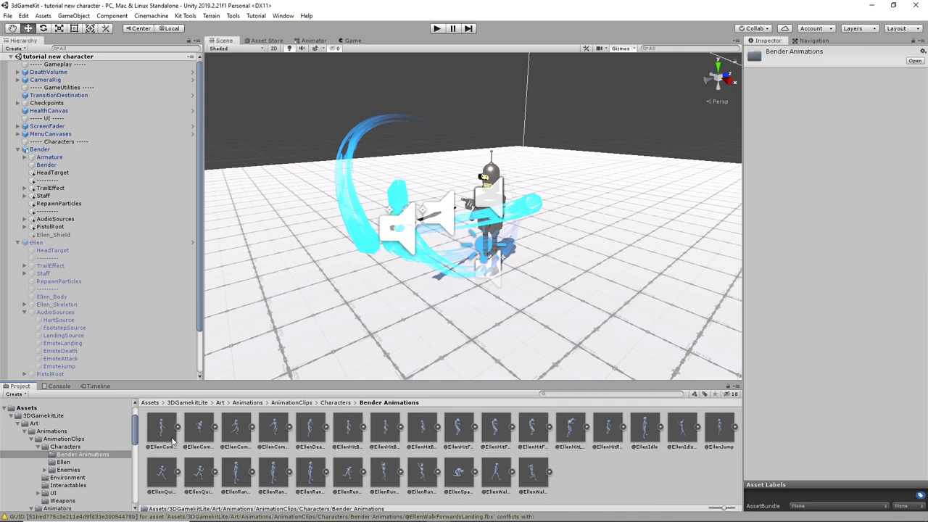
Step: Select all the models in Bender Animations and set their rig's animation type to Humanoid
click(164, 431)
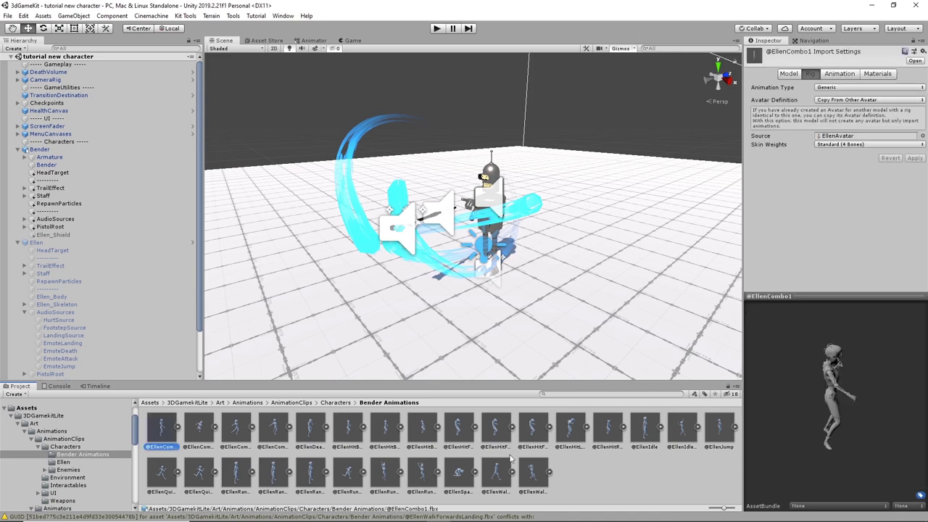
shift+click(541, 474)
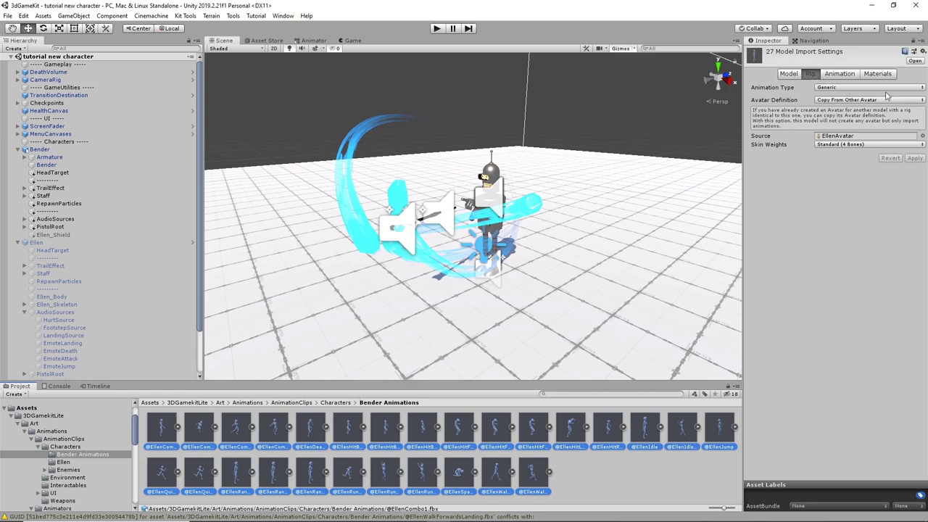
click(851, 88)
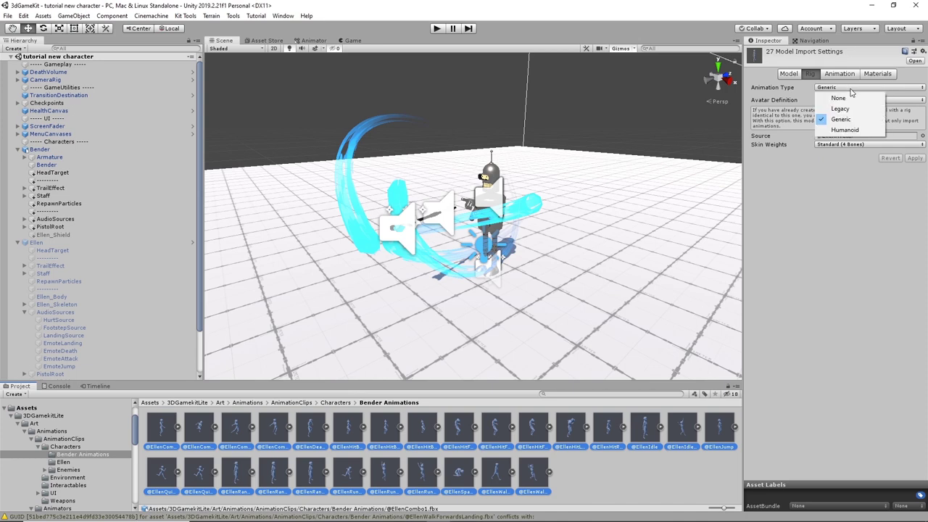
click(855, 132)
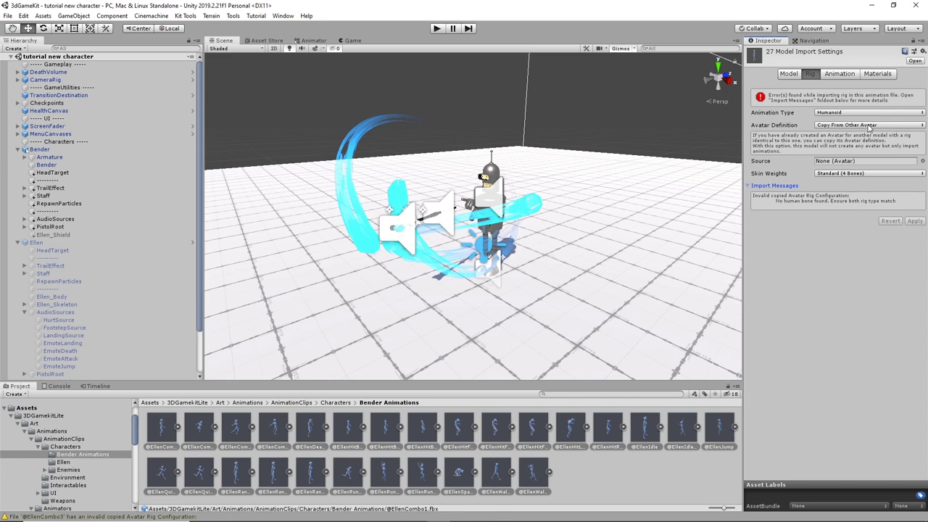
Step: Set the selected models' avatar definition to Create From This Model and apply the import settings
click(869, 126)
click(863, 136)
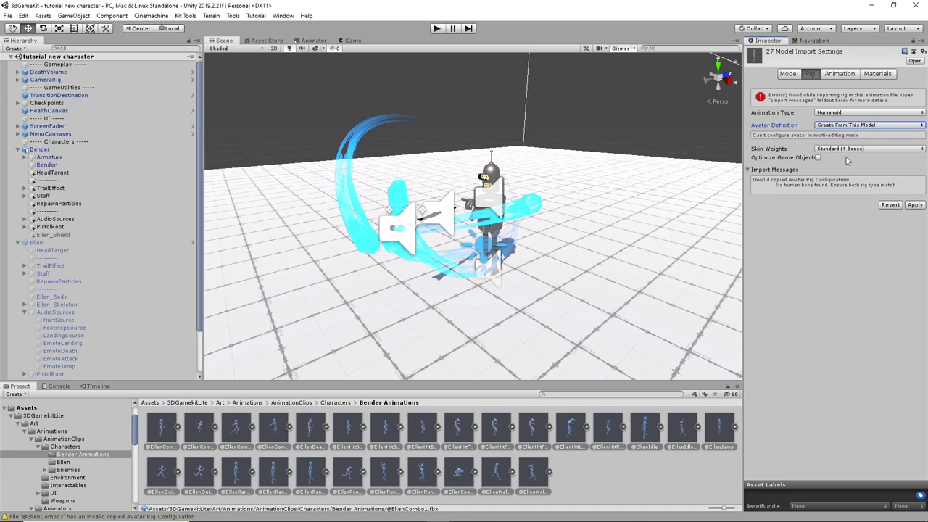
click(915, 206)
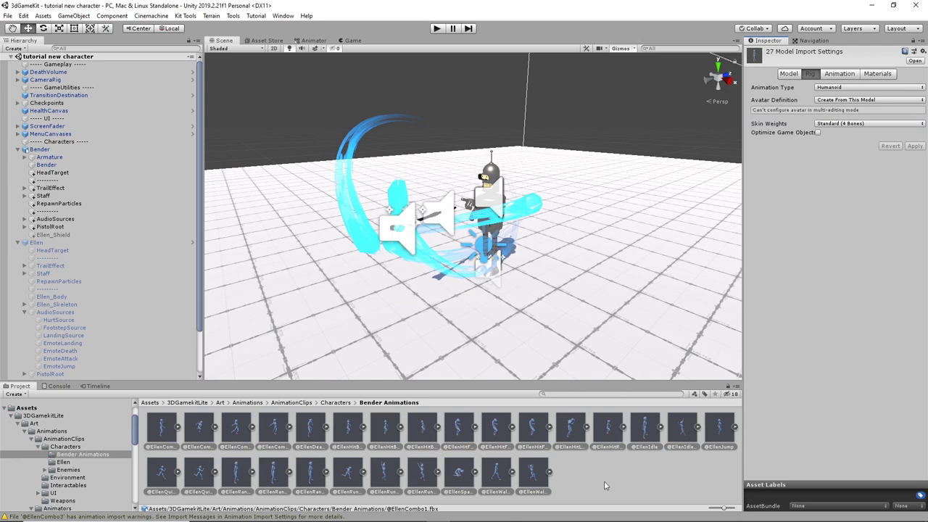
click(609, 429)
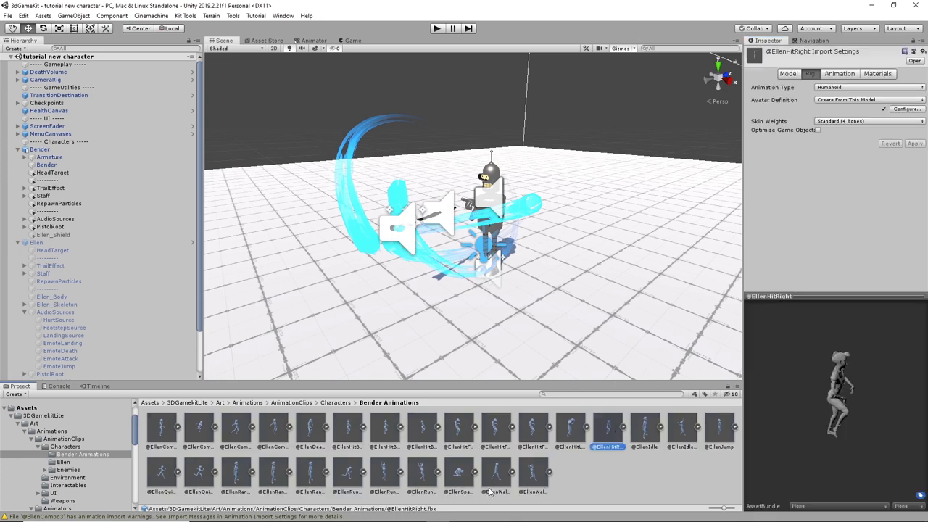
click(535, 473)
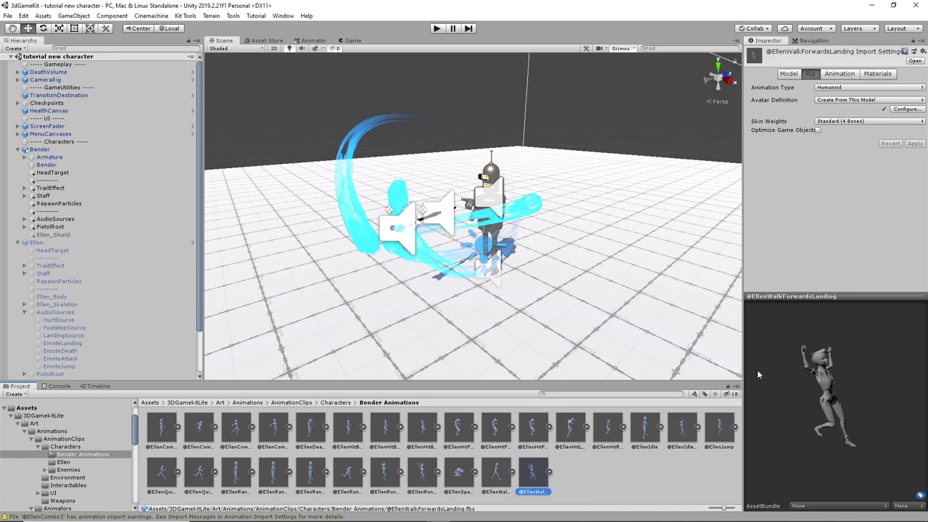
click(549, 472)
click(683, 475)
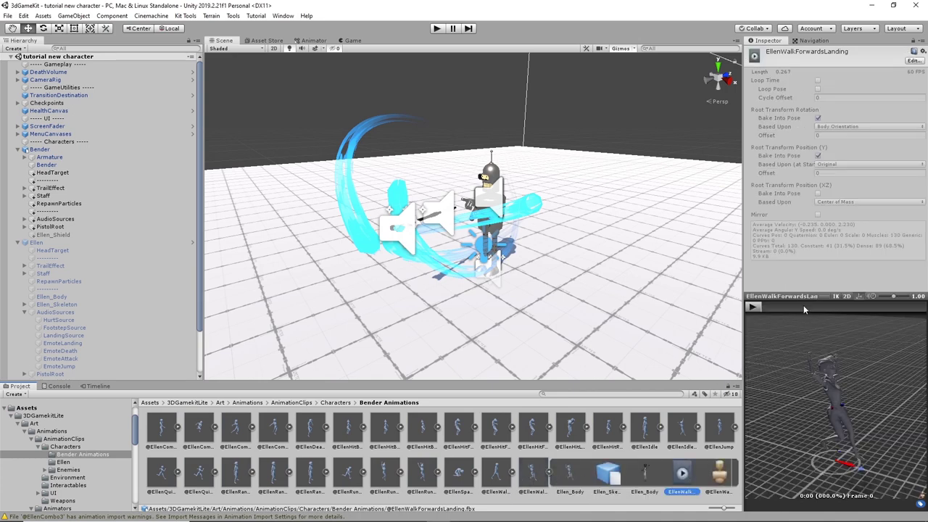
click(753, 307)
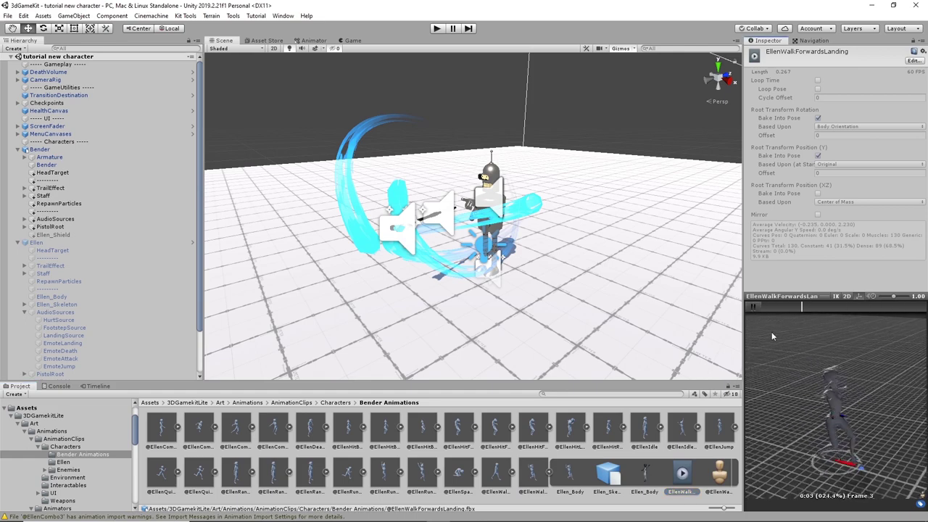
click(753, 307)
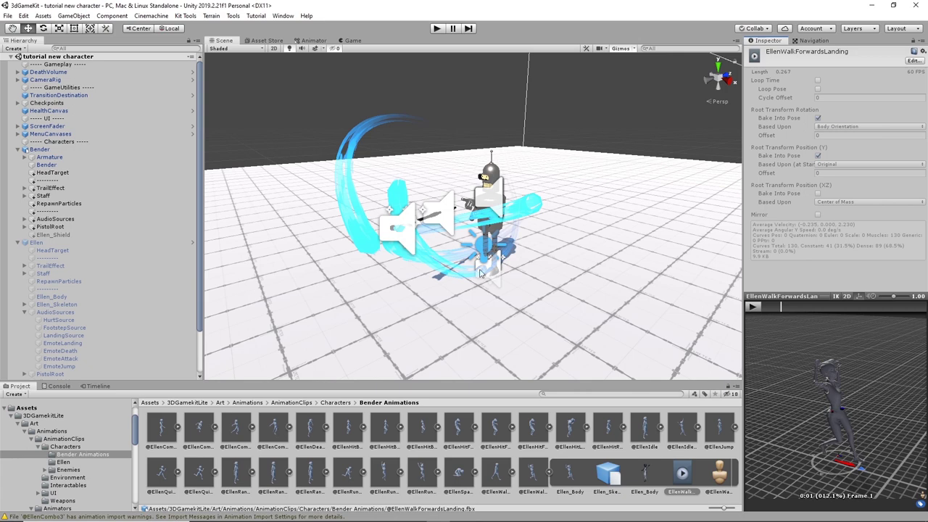
Step: Locate the animator controller assigned to the Ellen object and show its file in File Explorer
click(48, 243)
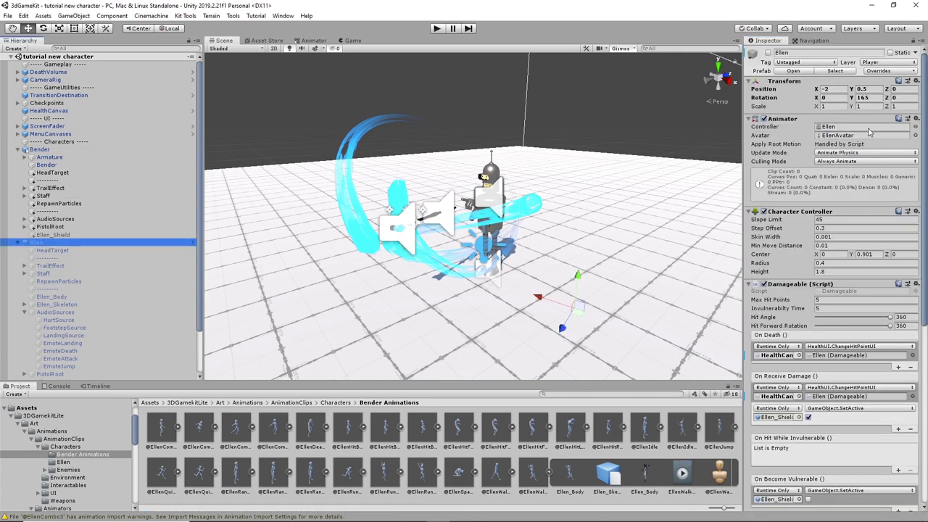
click(869, 127)
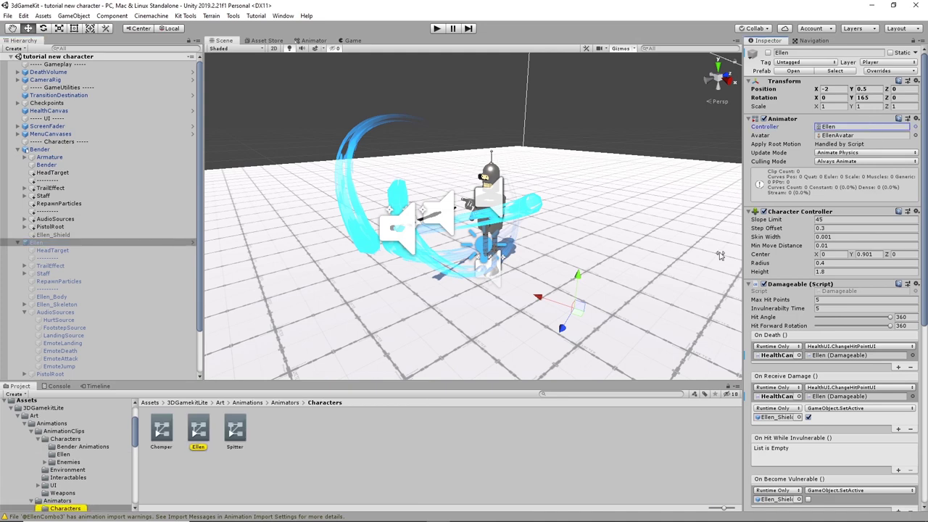
click(197, 429)
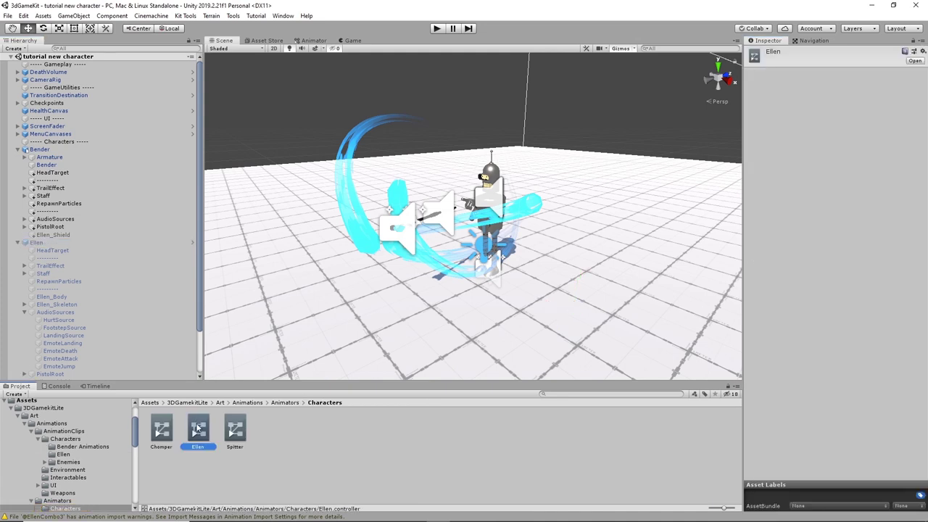
right_click(198, 429)
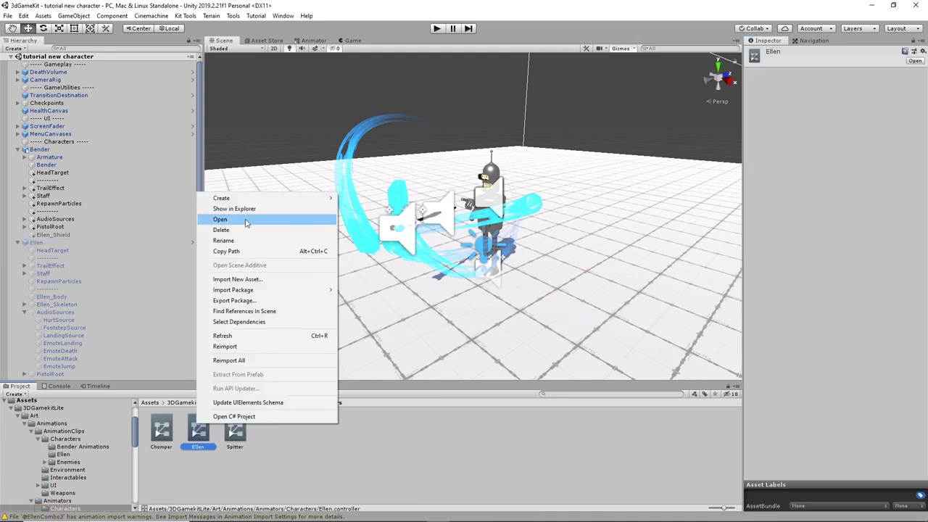
click(245, 211)
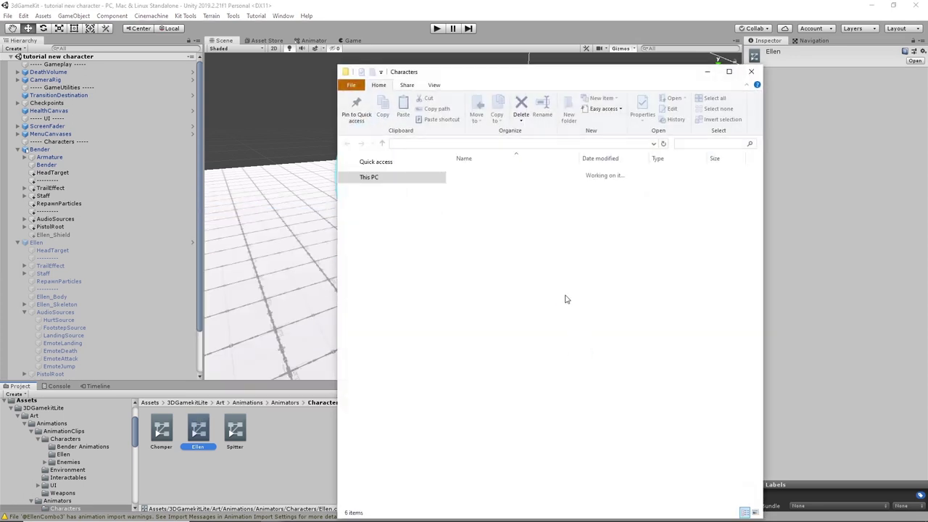
Step: Duplicate Ellen.controller within the Animators Characters folder
right_click(485, 194)
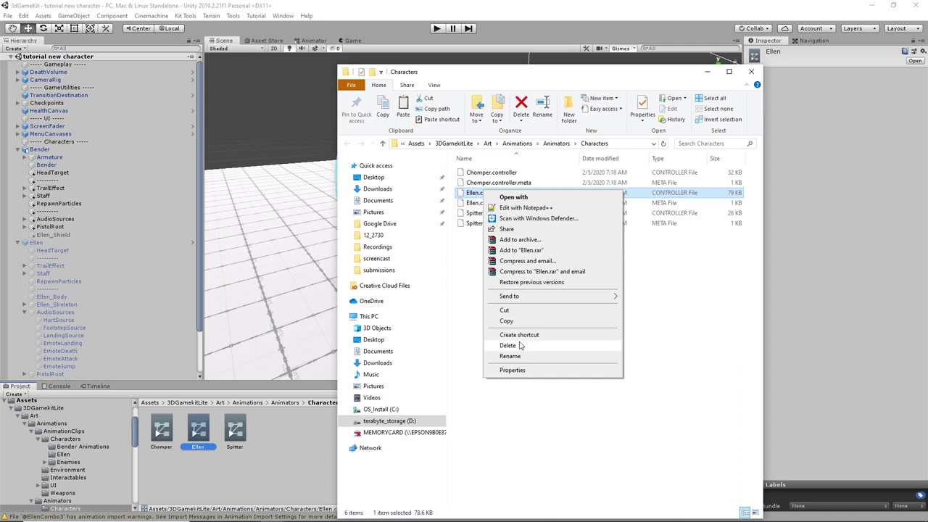
click(663, 412)
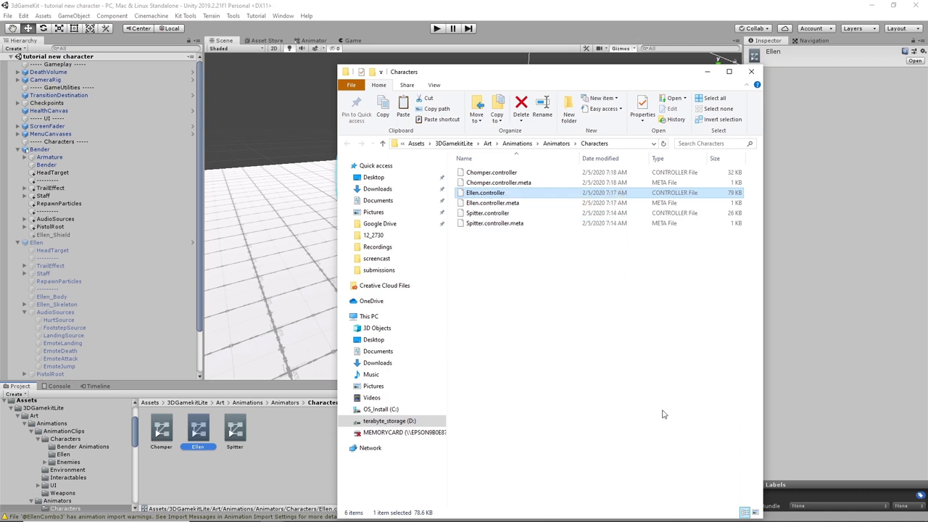
right_click(491, 192)
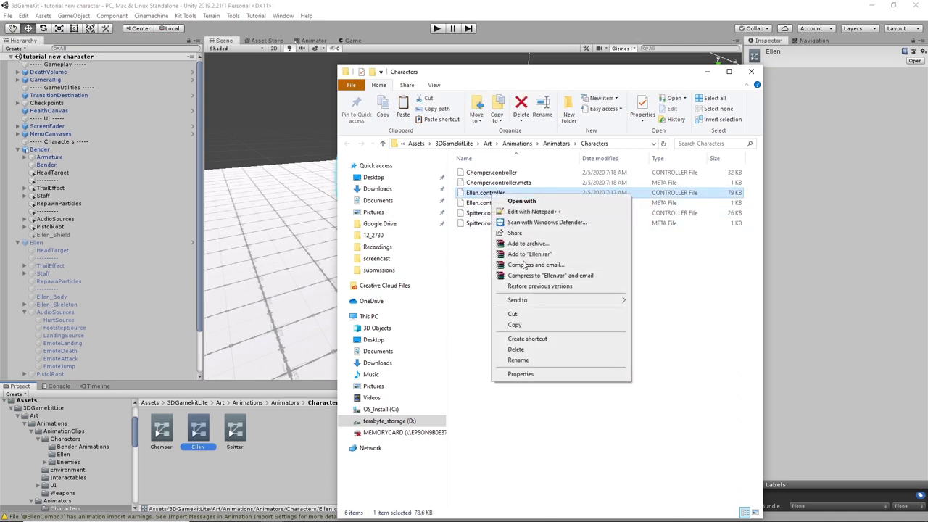
click(516, 325)
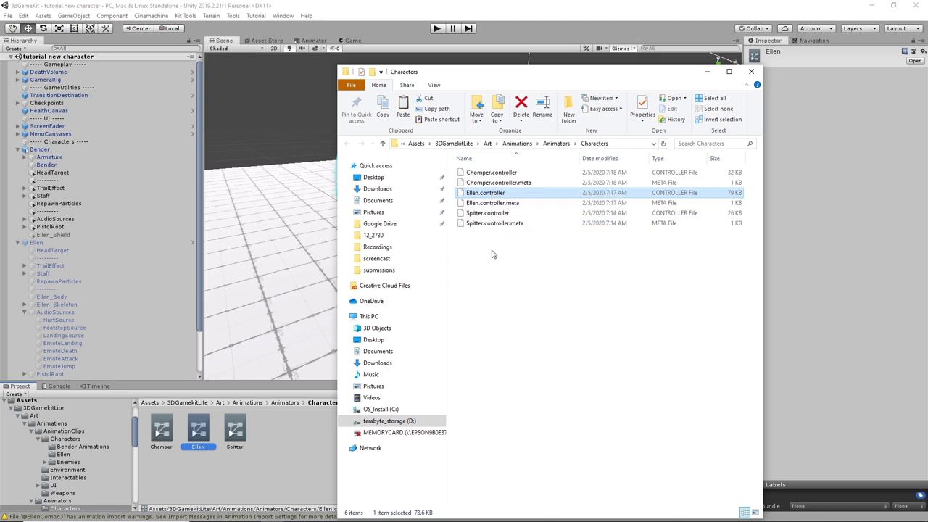
right_click(492, 252)
click(516, 317)
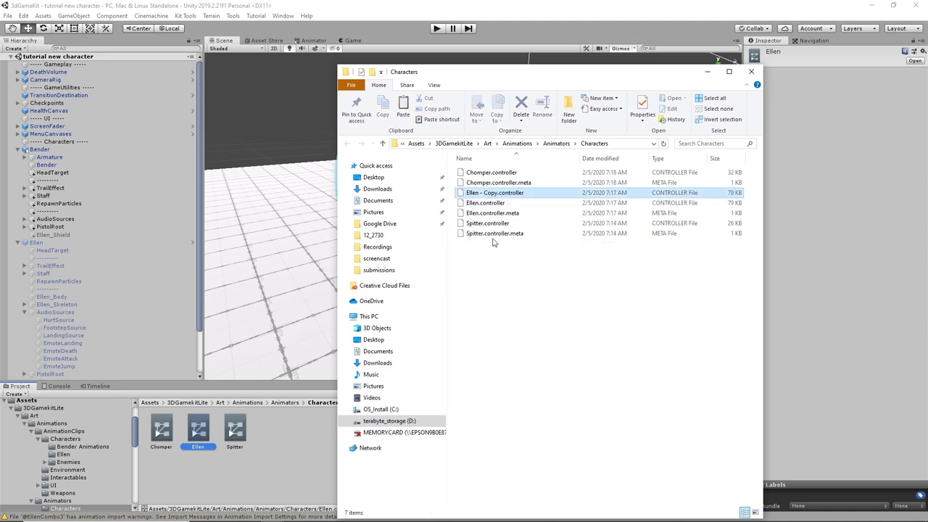
Step: Rename the copied controller file to EllenHumanoid.controller
click(493, 193)
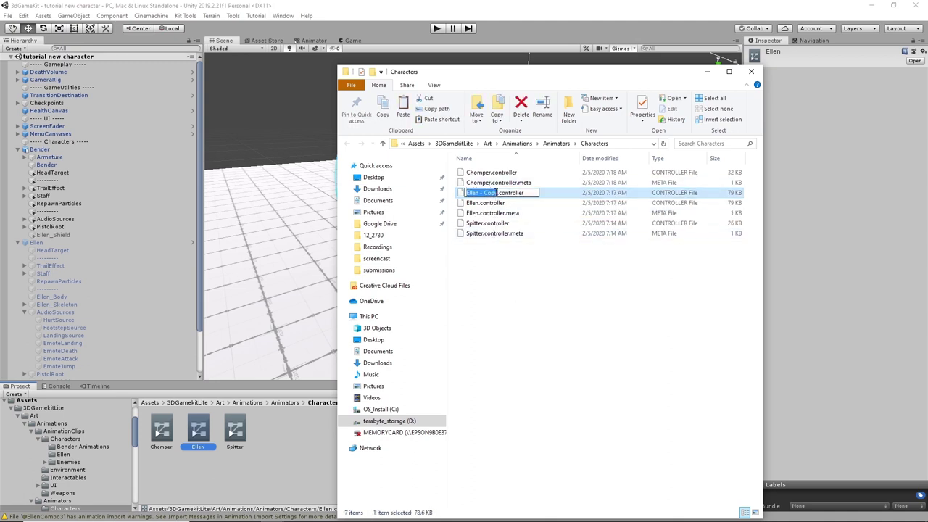
text(Bender)
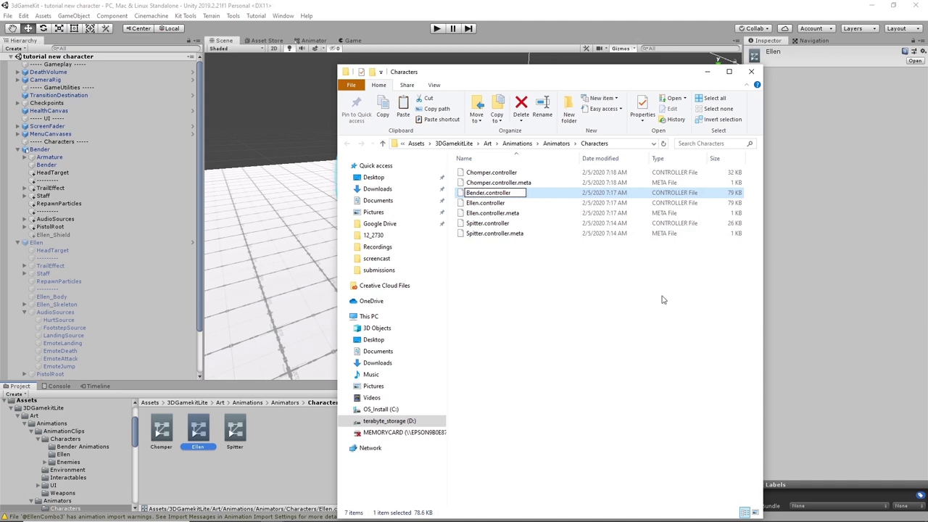
key(BackSpace)
key(BackSpace)
key(BackSpace)
key(BackSpace)
key(BackSpace)
key(BackSpace)
text(HumanoidEllen)
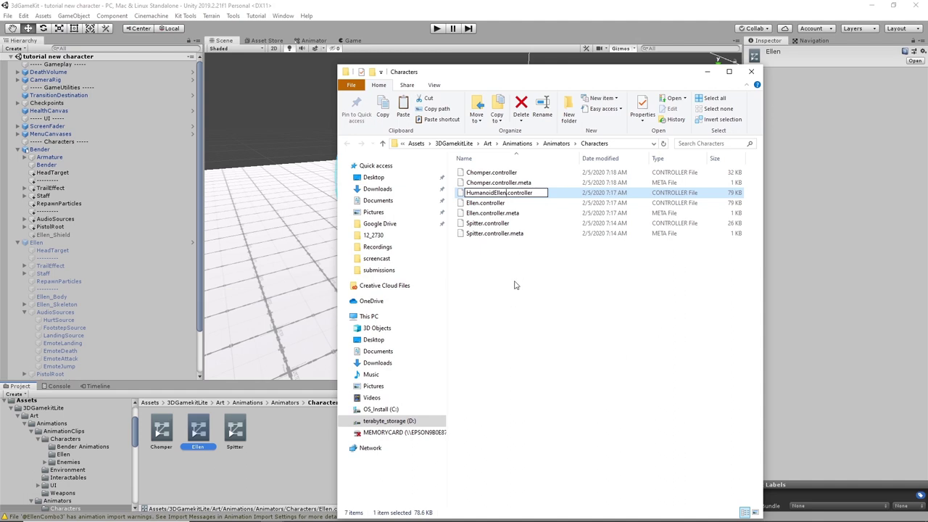
drag(505, 193, 421, 199)
text(Ellen)
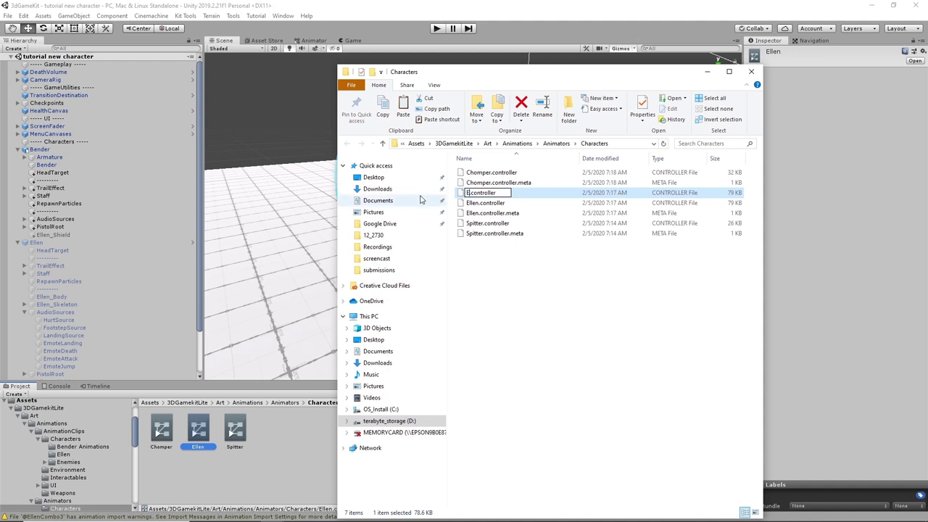
text(Humanoid)
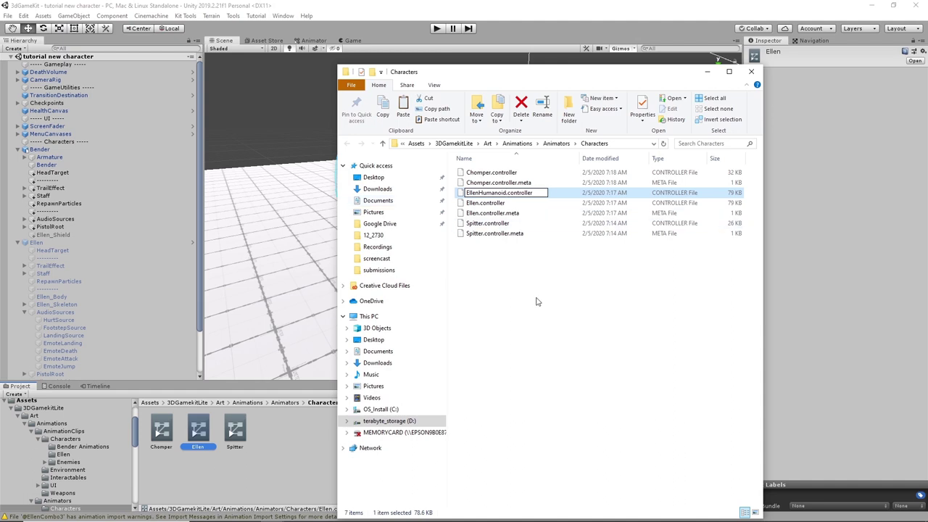
click(512, 269)
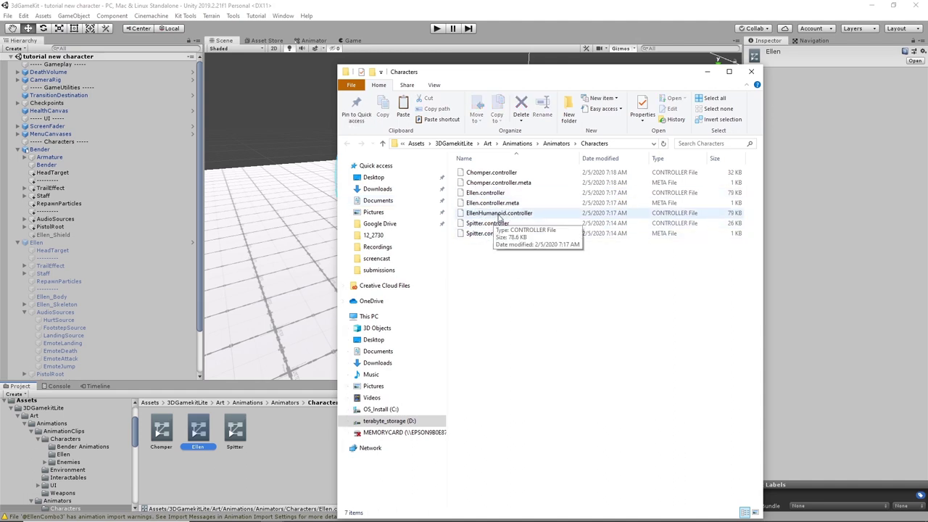
Step: Assign the EllenHumanoid controller to the Animator component of the Bender character
click(508, 216)
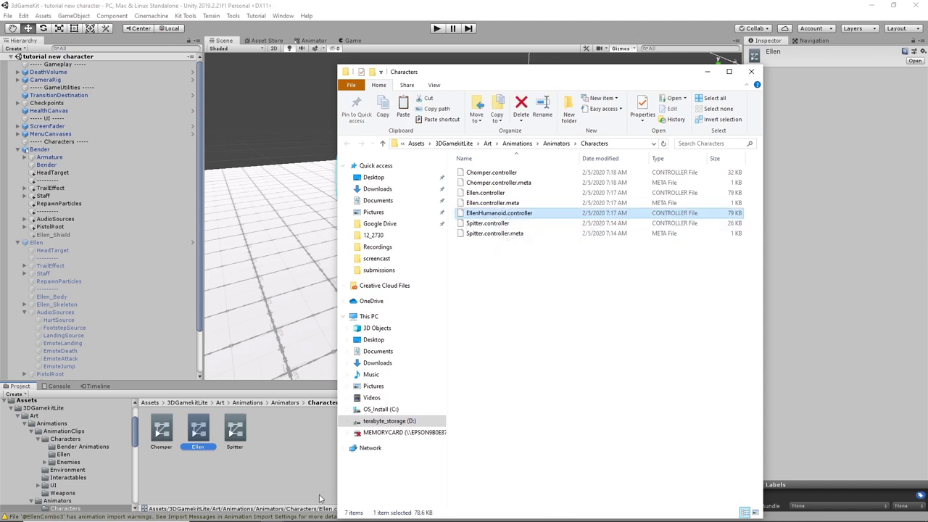
click(293, 462)
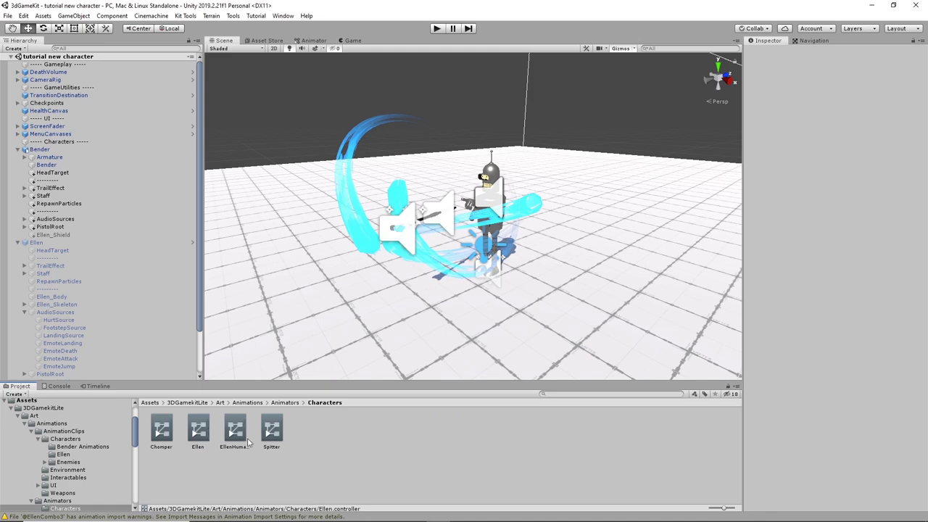
click(236, 430)
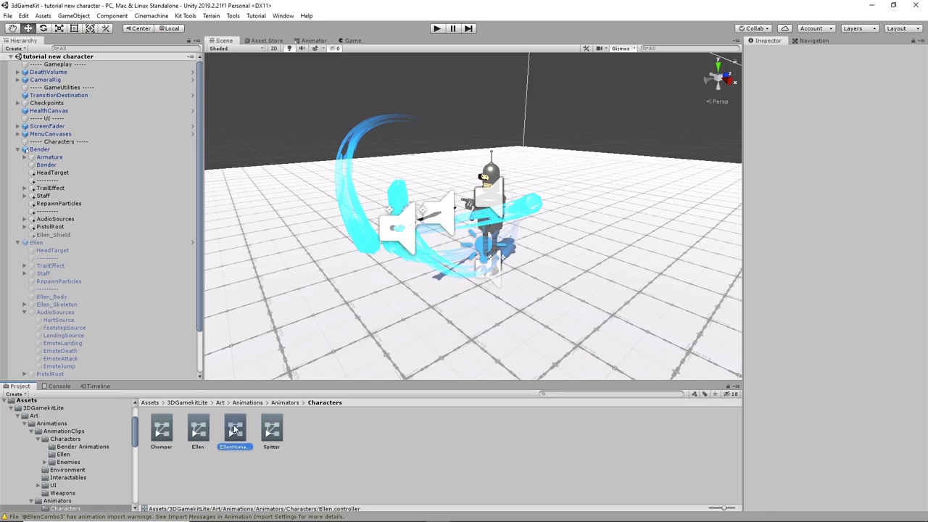
click(490, 174)
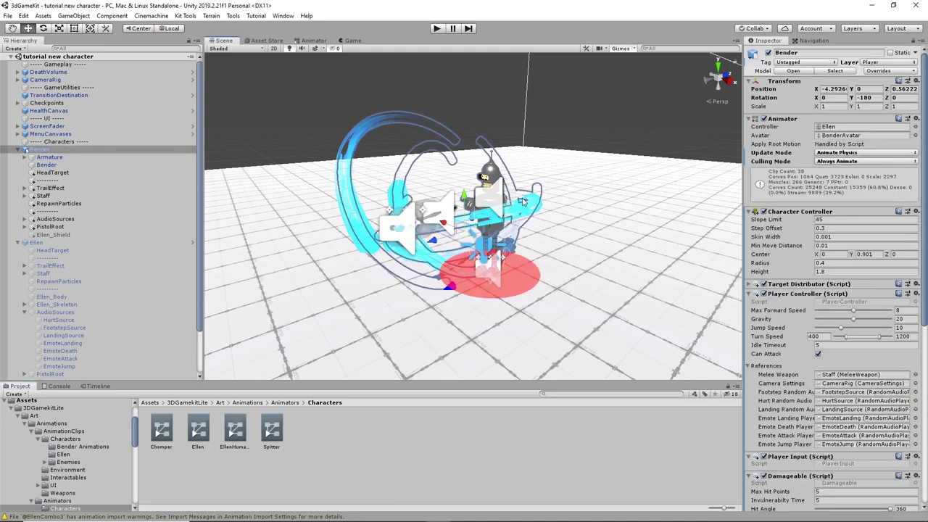
click(915, 127)
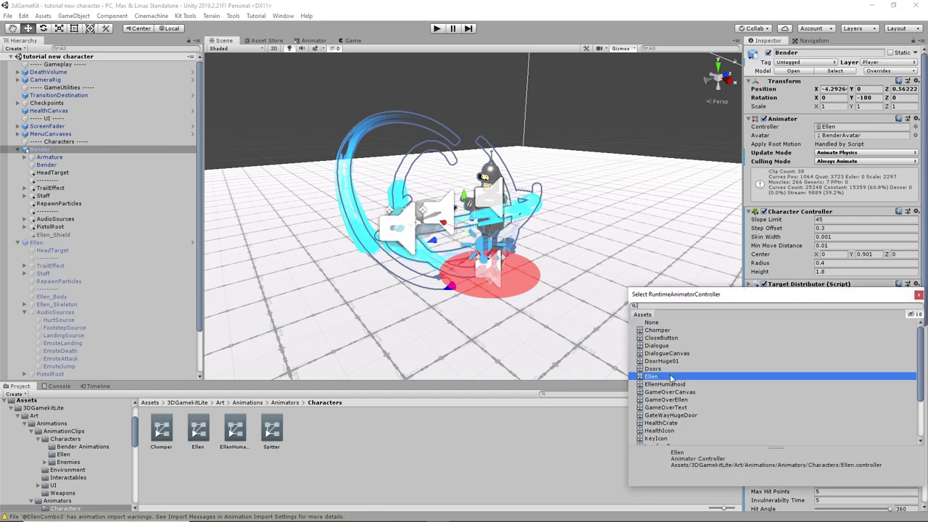
click(662, 384)
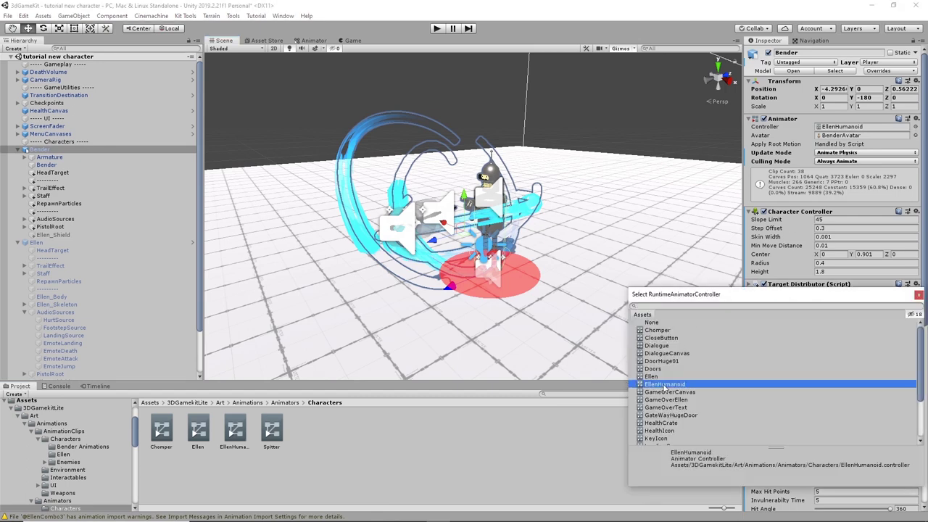
click(919, 296)
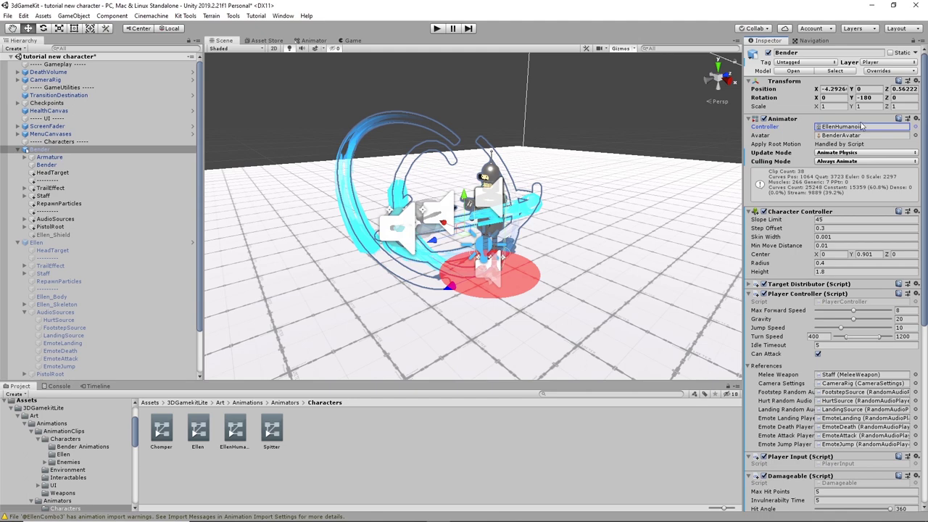
Step: Open the EllenHumanoid controller's state graph, check its Entry and Exit nodes, and select the Respawn state
click(236, 428)
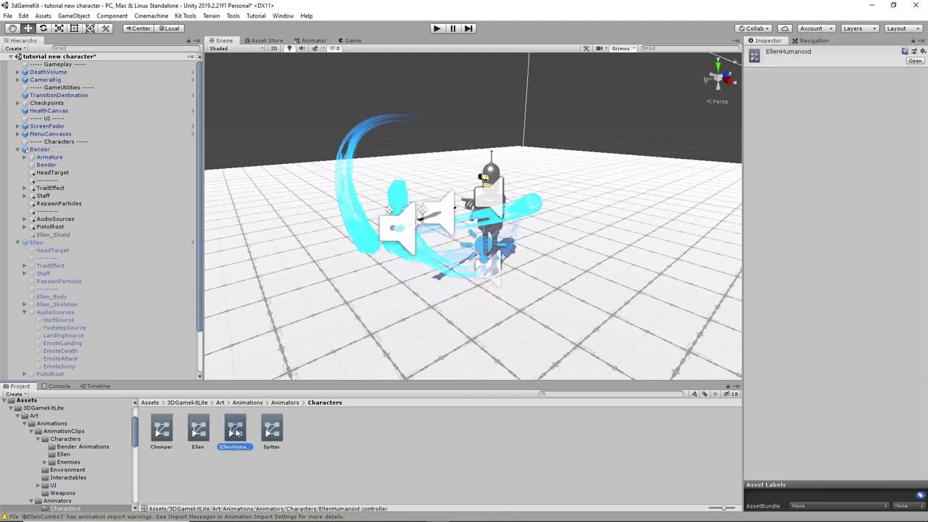
double_click(236, 432)
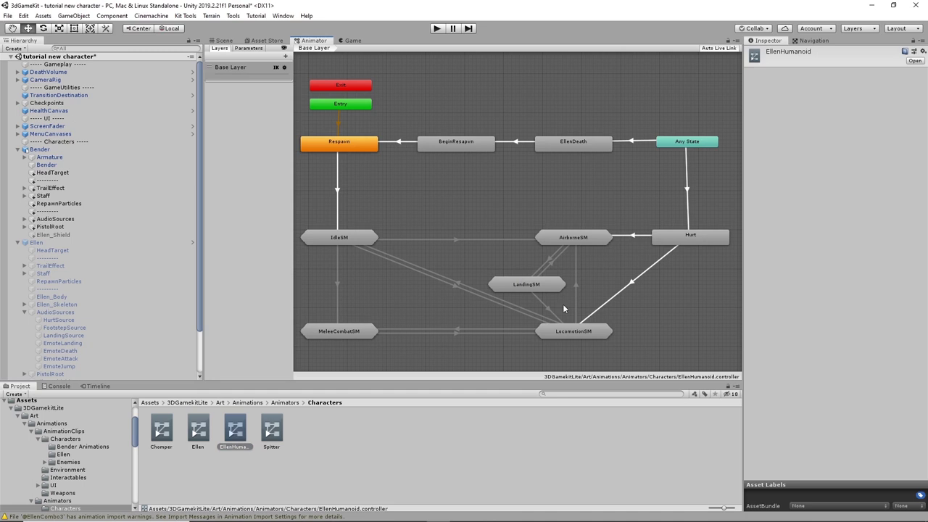
click(338, 144)
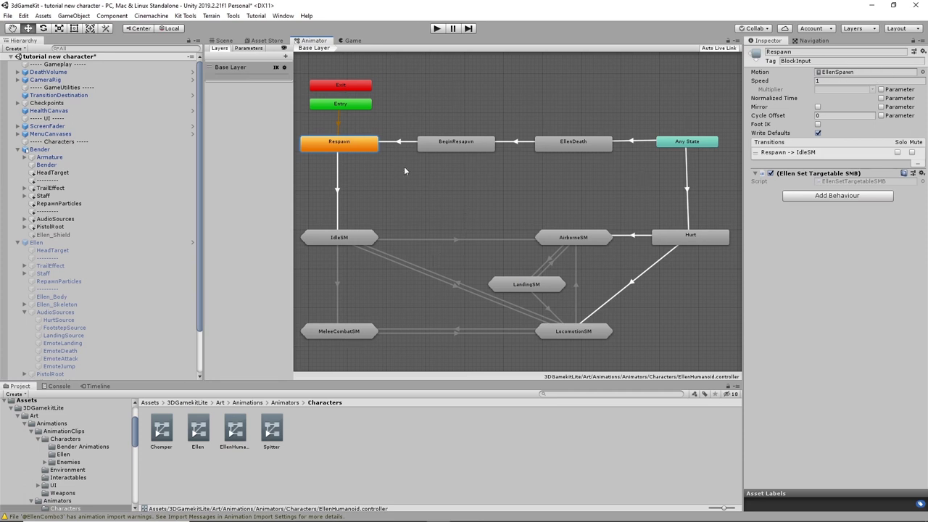
click(338, 106)
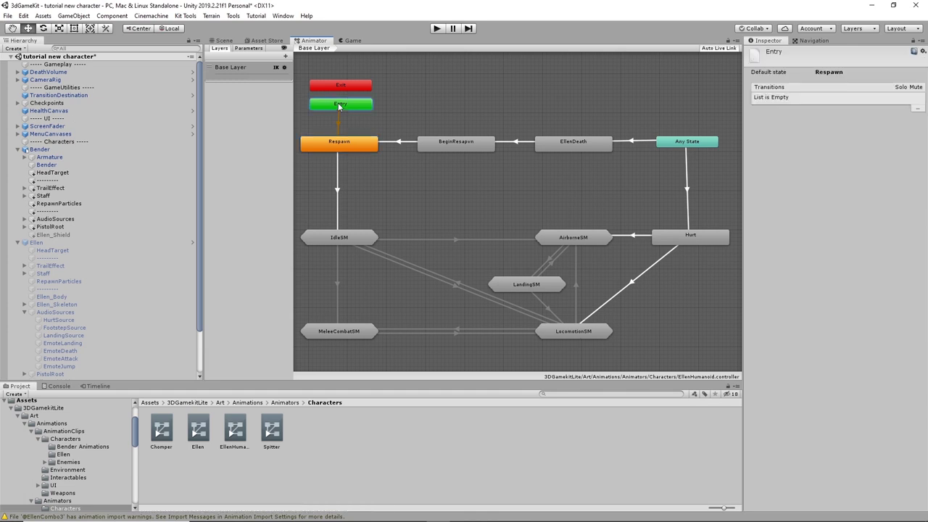
click(353, 89)
click(351, 105)
click(350, 145)
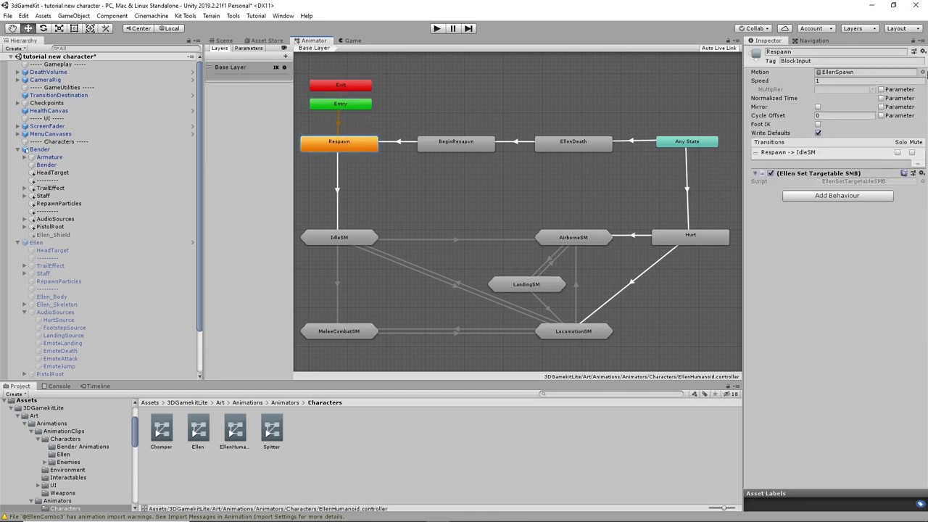
Step: Set the Respawn state's motion to the EllenSpawn clip from the Bender Animations folder and check that model's rig settings
click(922, 72)
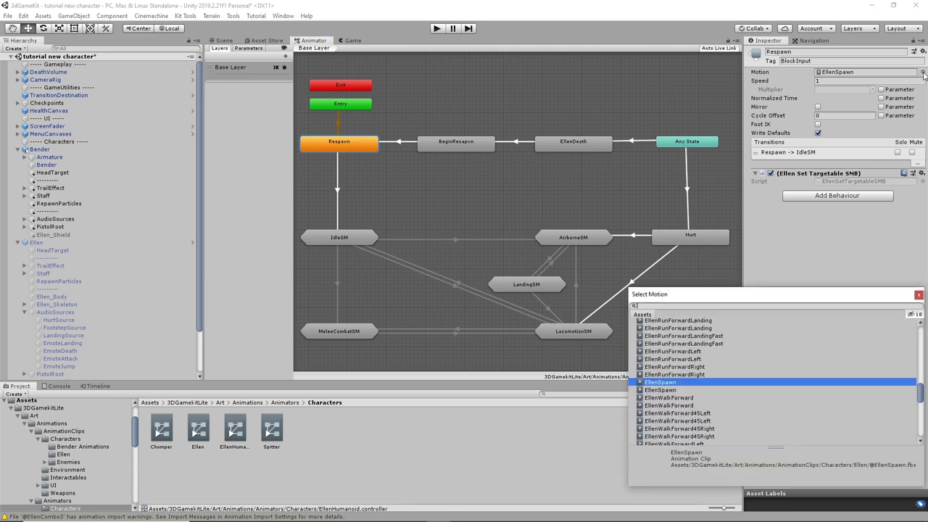
click(668, 390)
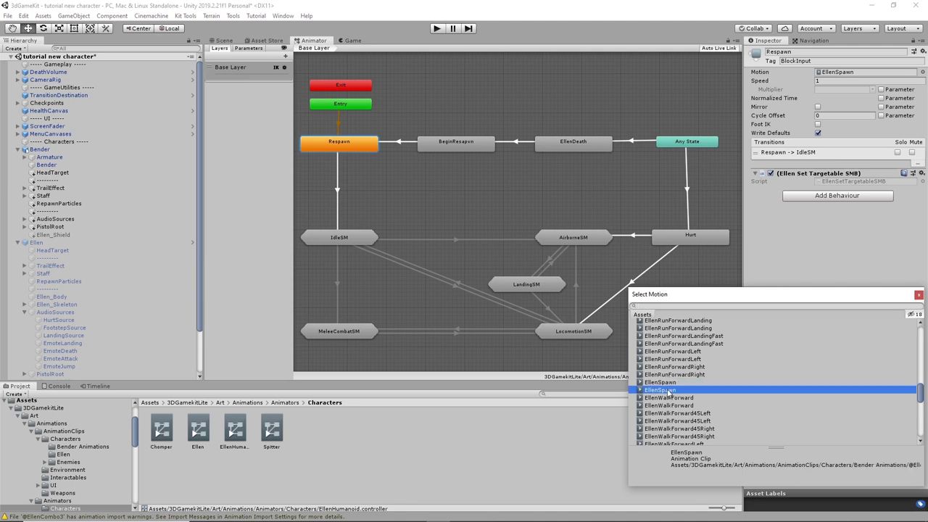
click(919, 295)
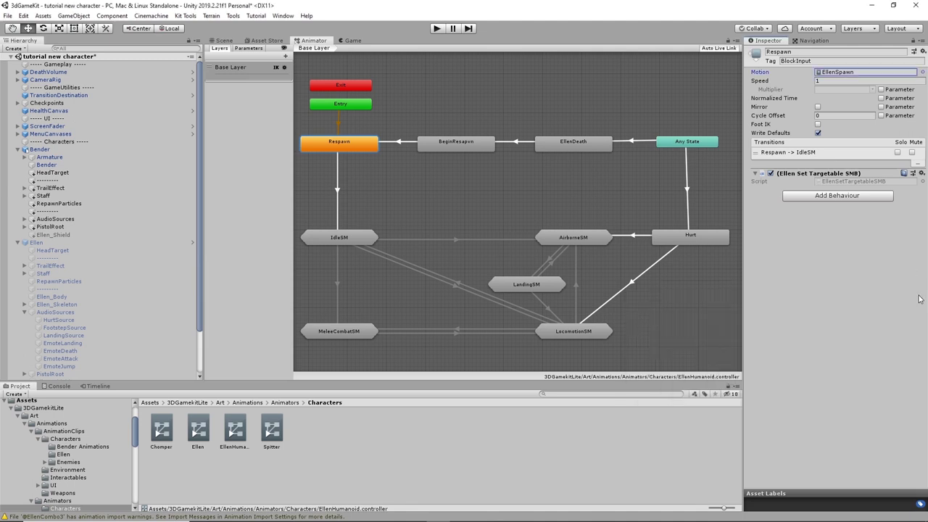
click(868, 72)
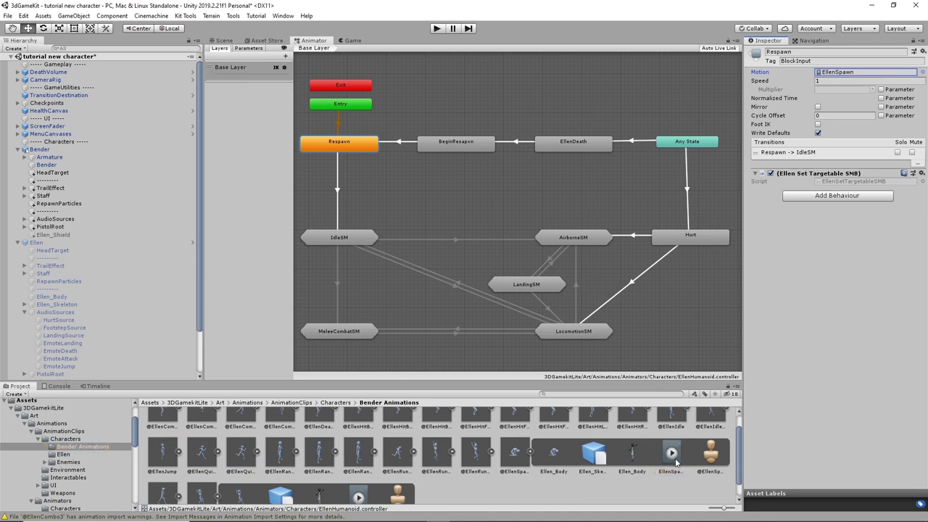
click(514, 451)
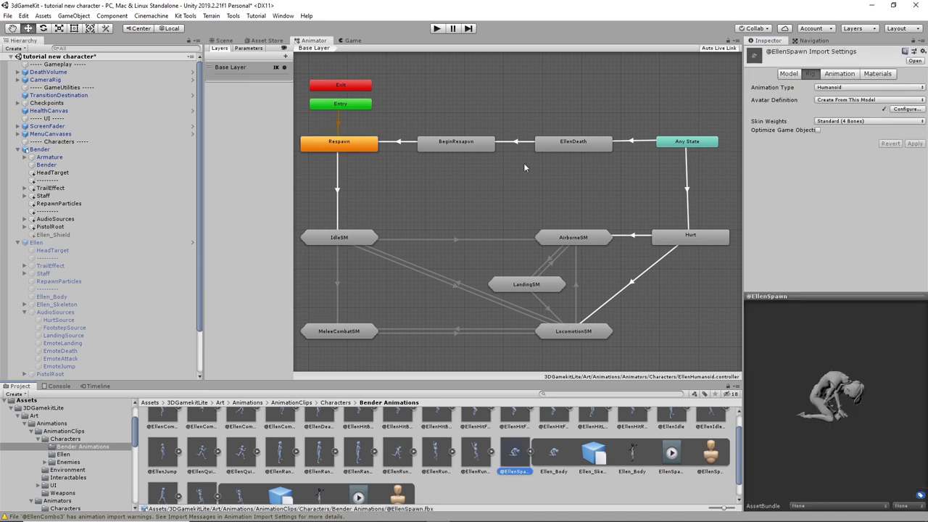
click(366, 149)
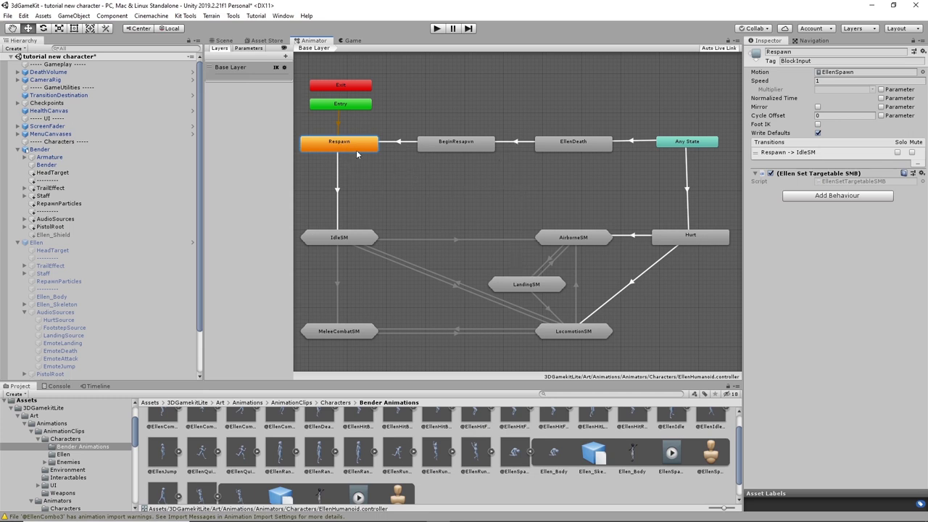
Step: Set the EllenDeath state's motion to the EllenDeath clip from Bender Animations and locate that clip in the project
click(454, 144)
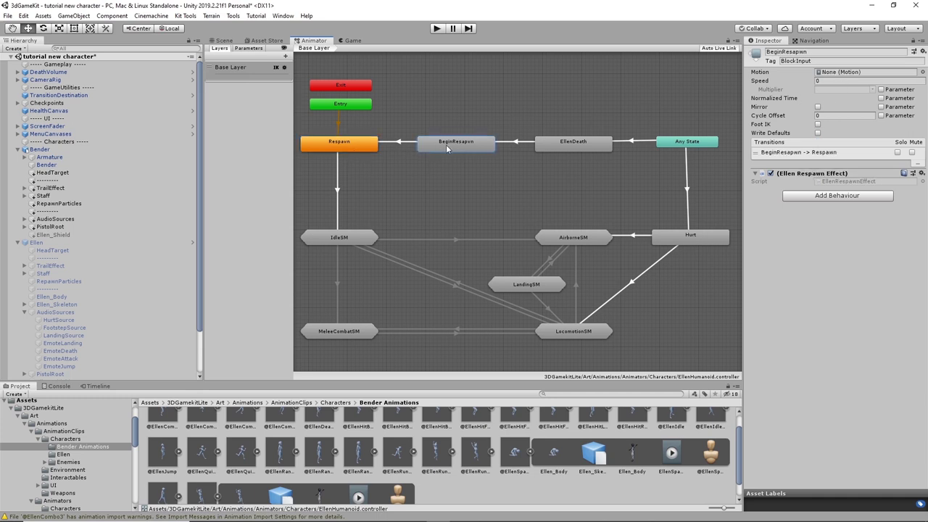
click(592, 146)
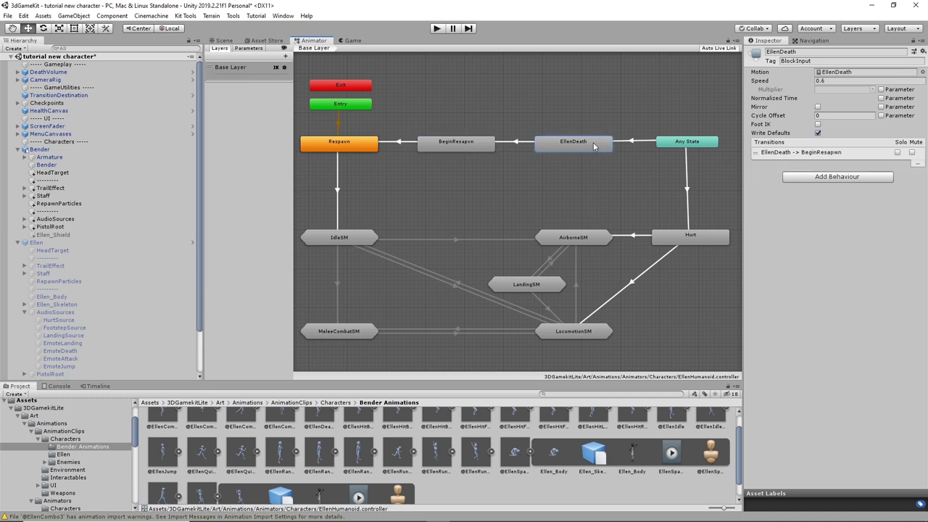
click(923, 72)
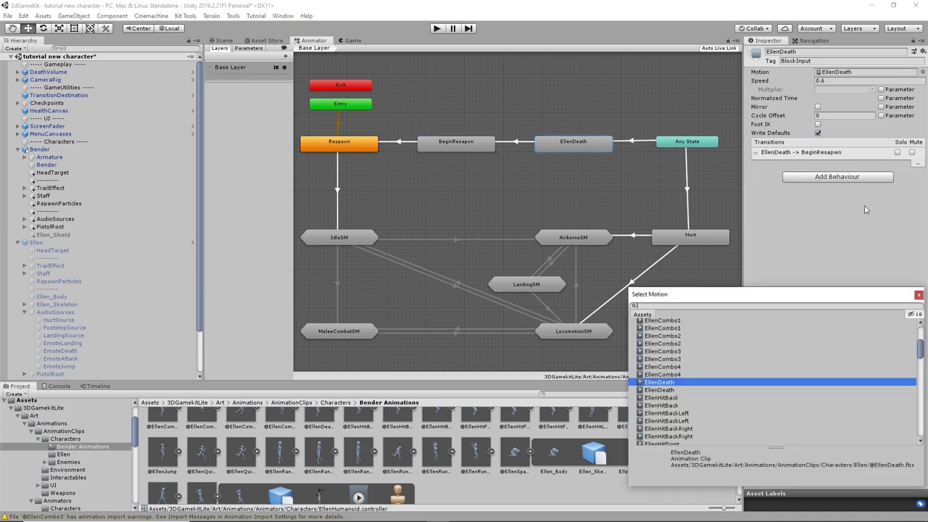
click(669, 391)
click(918, 296)
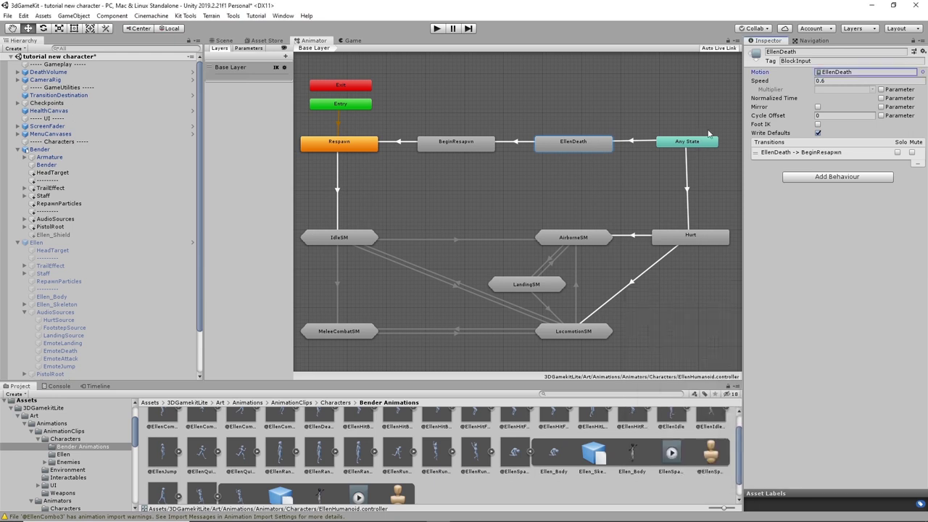
click(670, 310)
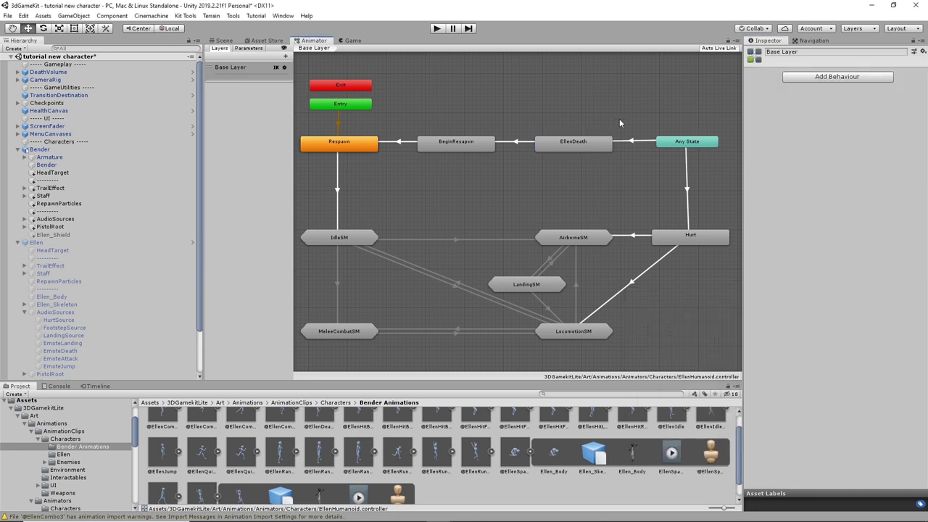
click(580, 148)
click(862, 73)
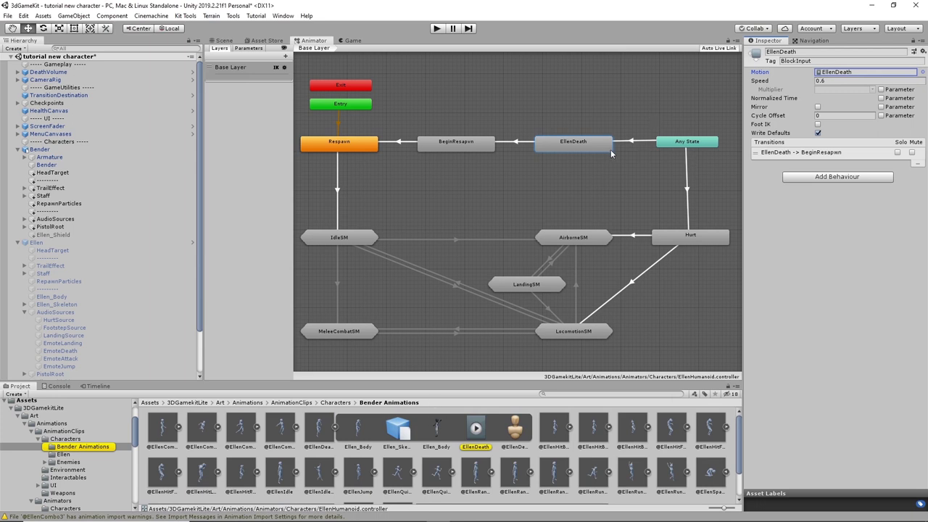
Step: Check the Any State transitions, then open the Hurt state's blend tree and select the HurtBlendTree node
click(685, 142)
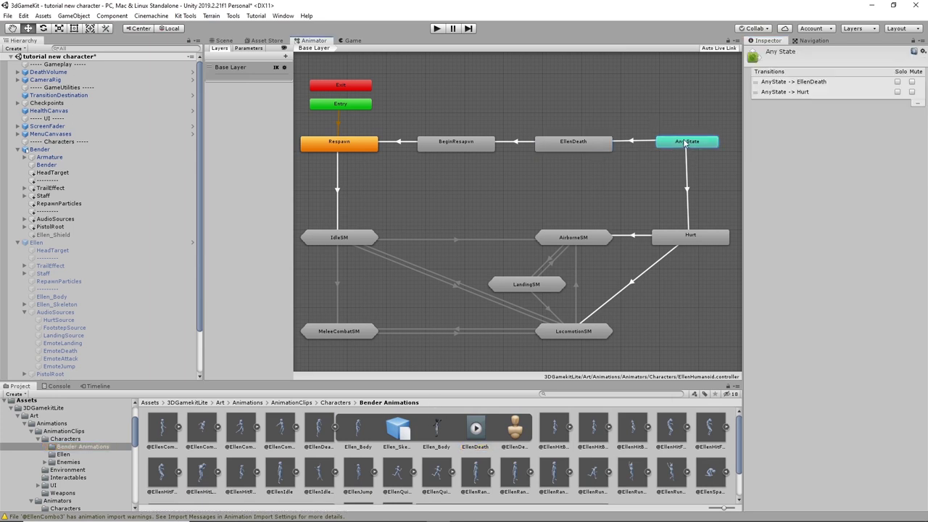
click(701, 232)
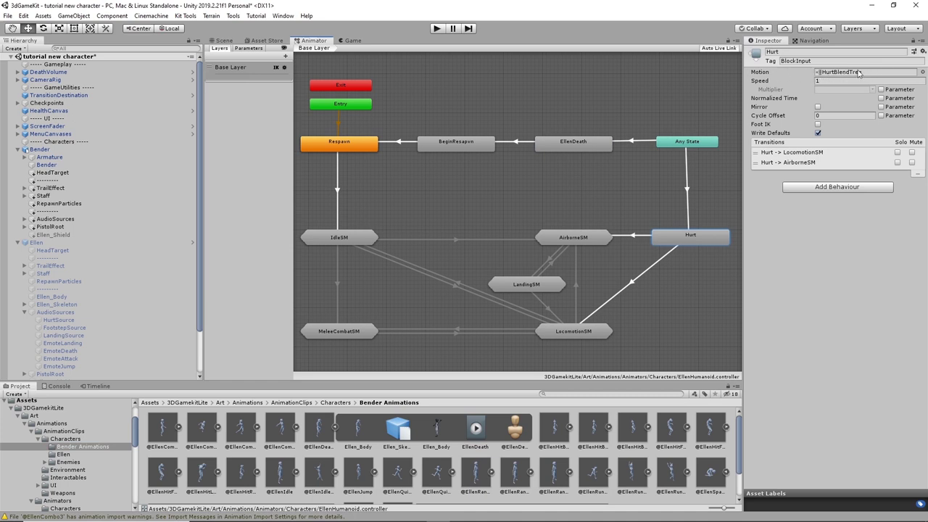
double_click(702, 237)
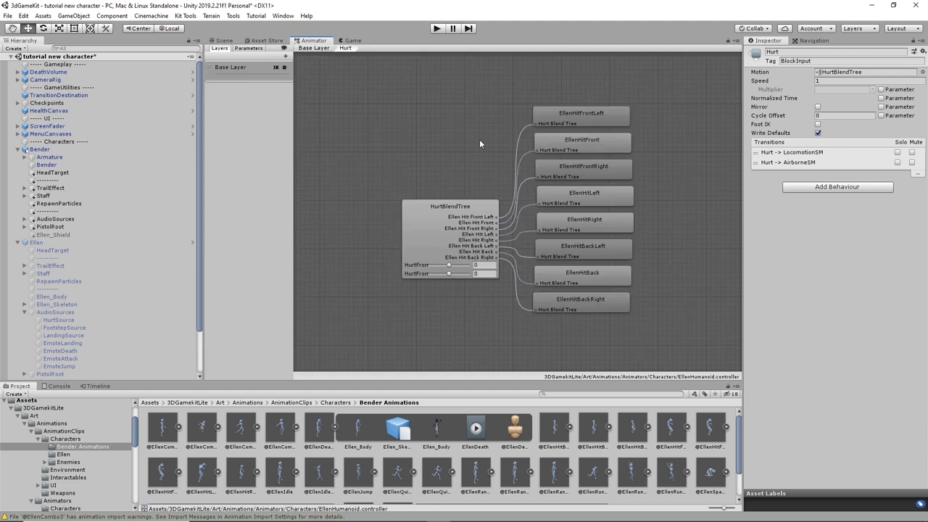
click(449, 221)
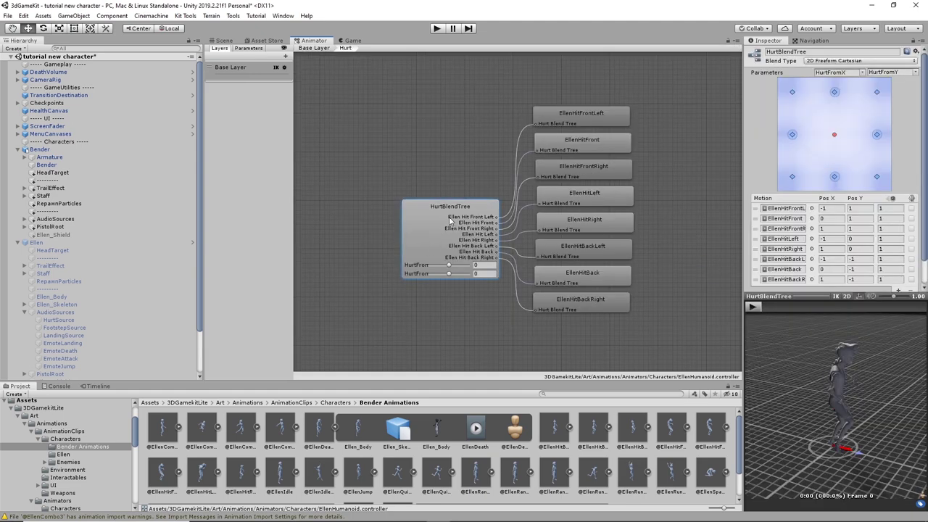
Step: Replace the EllenHitFrontLeft motion in HurtBlendTree with its Bender Animations copy and locate that clip in the project
click(812, 208)
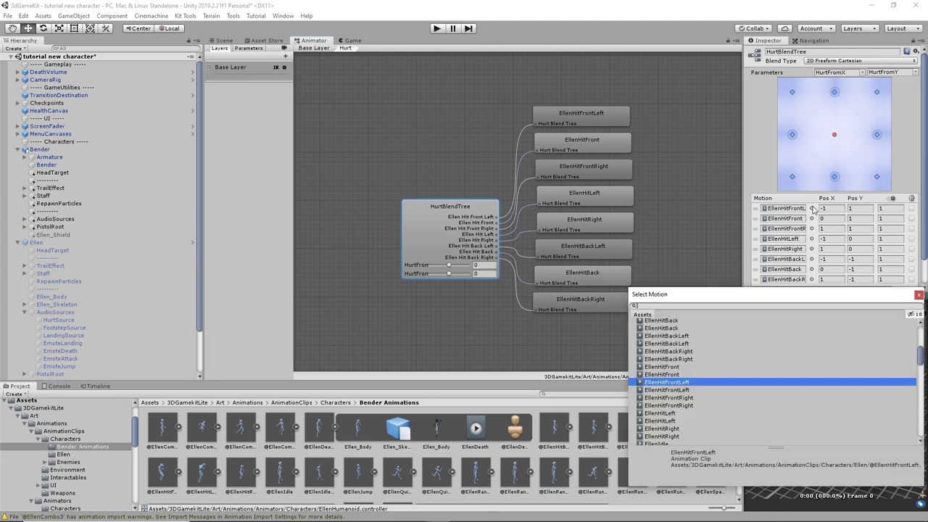
click(676, 392)
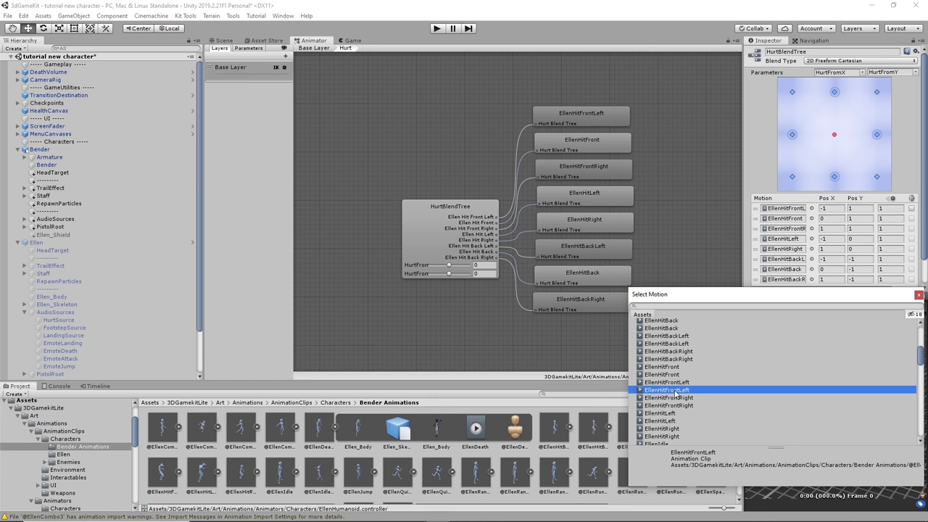
click(918, 295)
click(793, 210)
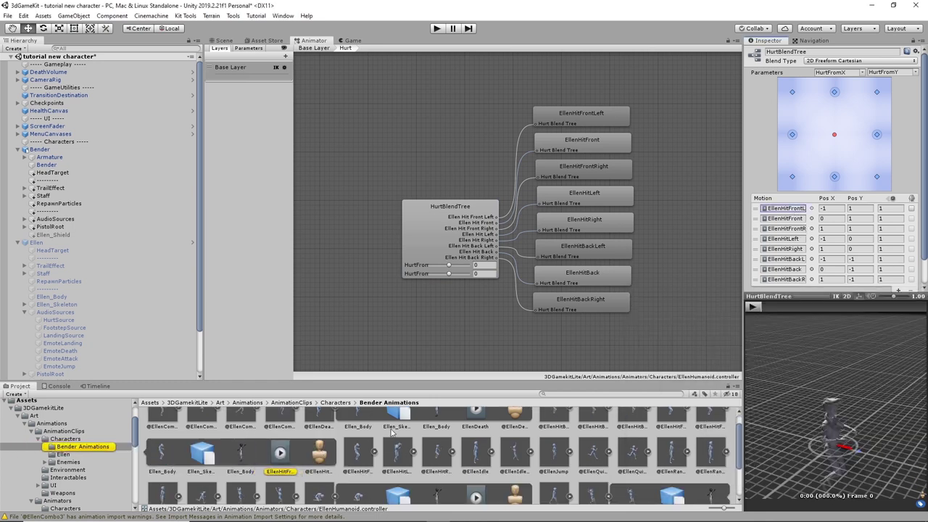
Step: Replace the EllenHitFront and EllenHitFrontRight motions in HurtBlendTree with their Bender Animations copies
click(811, 218)
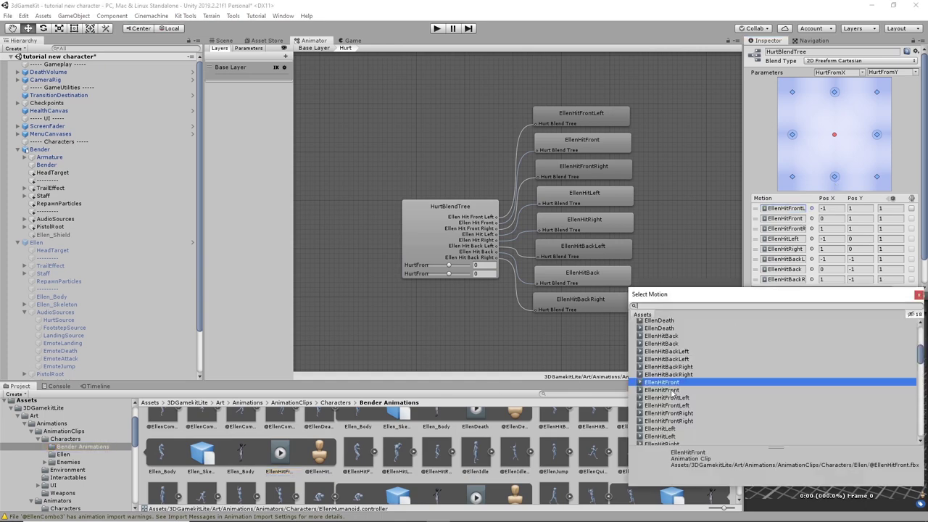
click(674, 390)
click(918, 295)
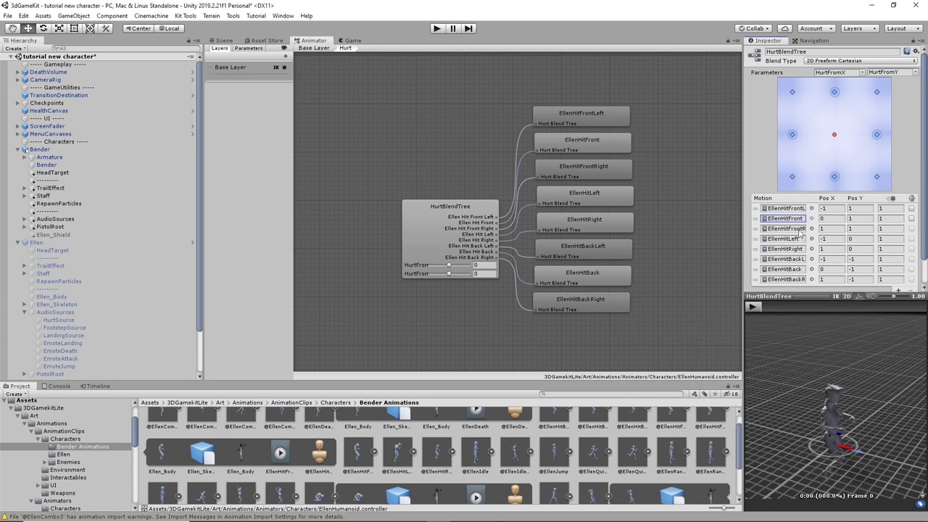
click(812, 228)
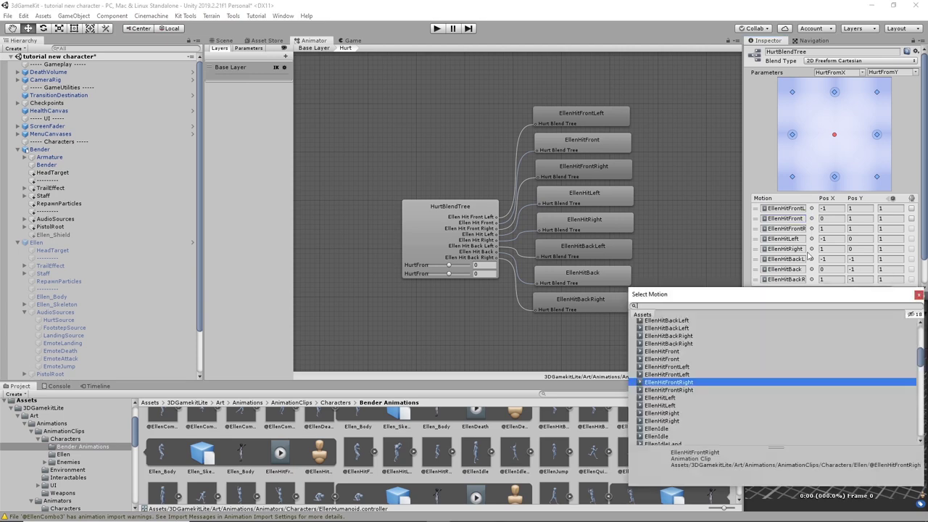
click(681, 391)
click(918, 295)
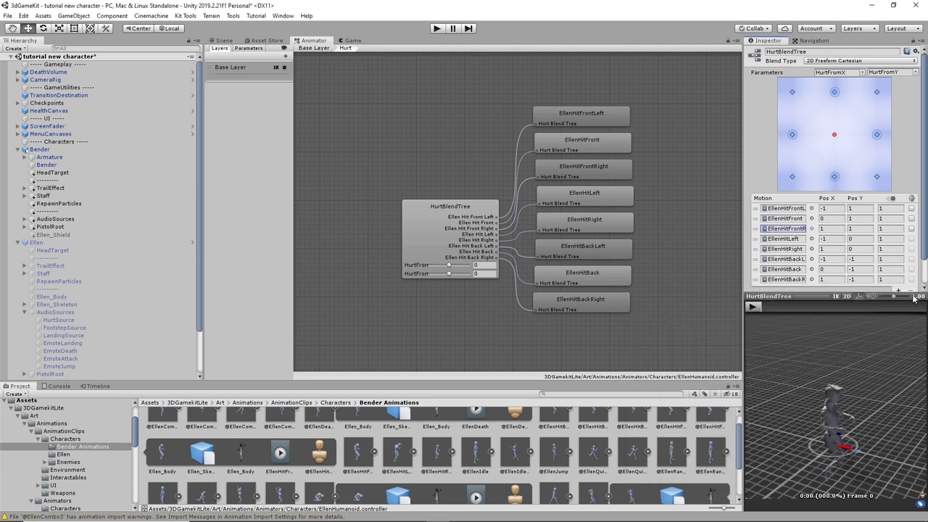
Step: Replace the EllenHitLeft and EllenHitRight motions in HurtBlendTree with their Bender Animations copies
click(812, 238)
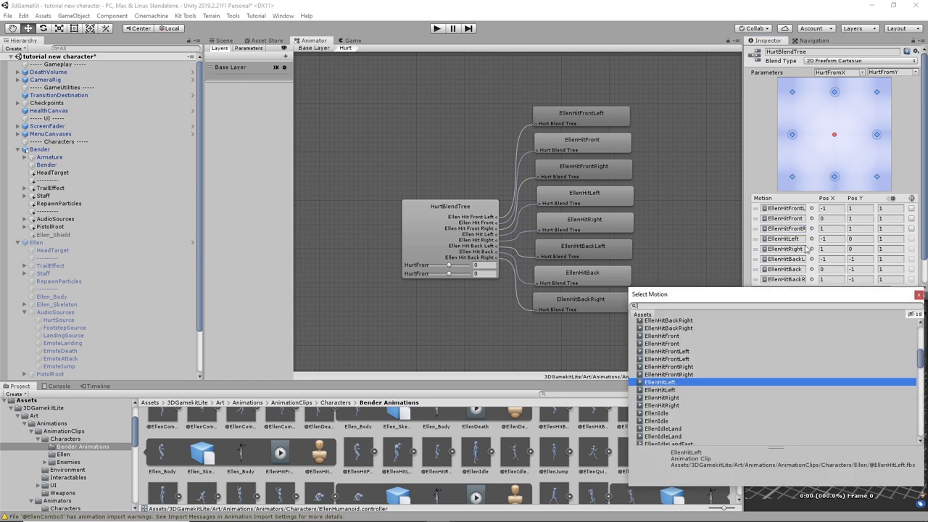
click(670, 391)
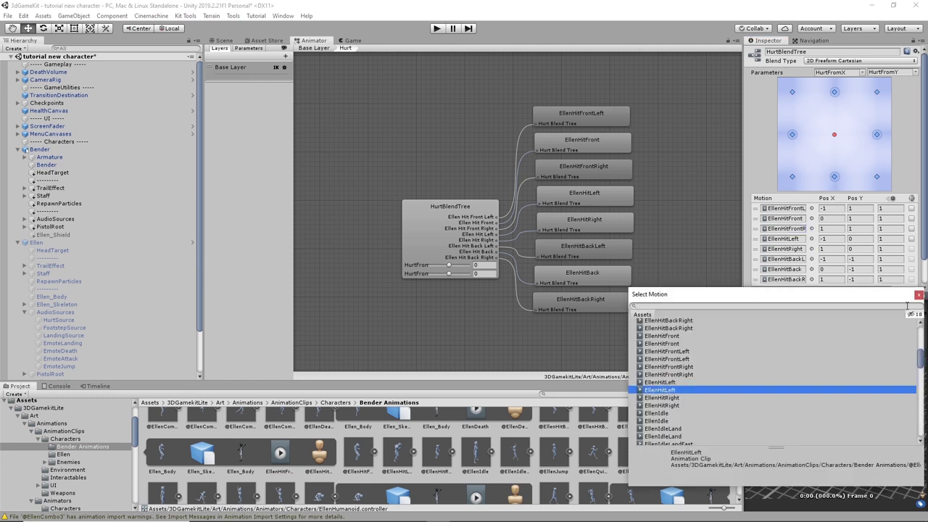
click(919, 295)
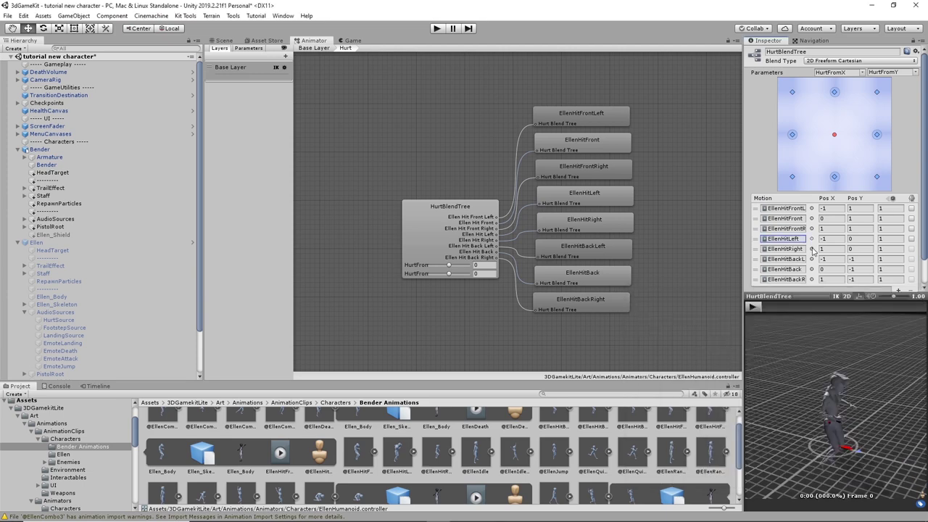
click(812, 248)
click(670, 390)
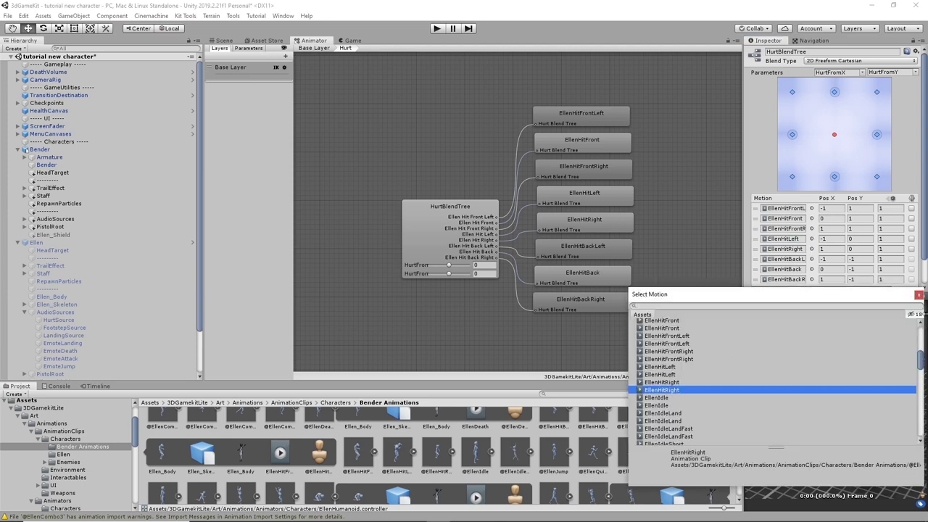
click(918, 295)
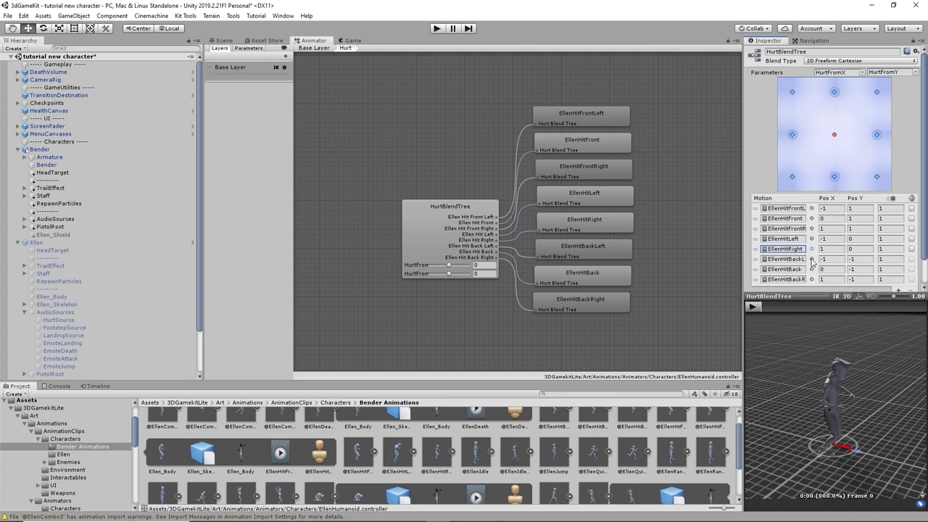
Step: Replace the EllenHitBackLeft, EllenHitBack and EllenHitBackRight motions in HurtBlendTree with their Bender Animations copies
click(811, 259)
click(671, 390)
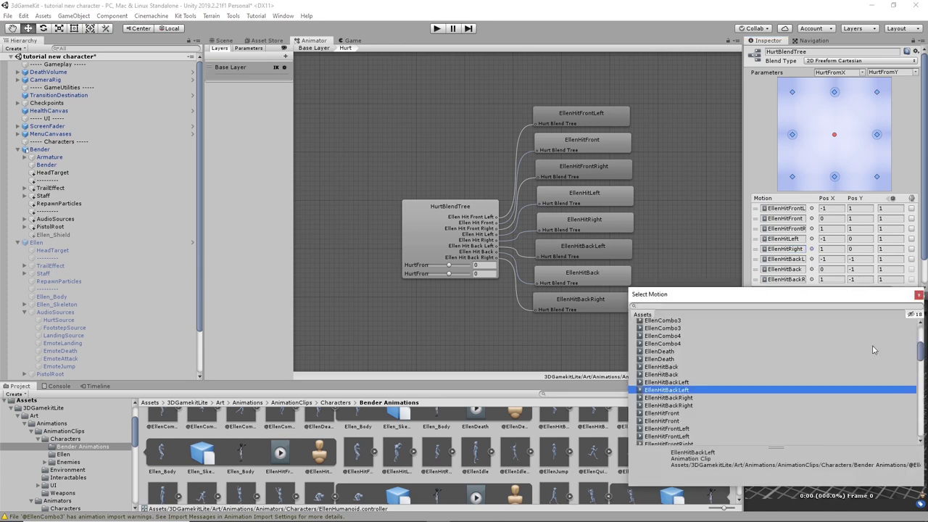
click(919, 295)
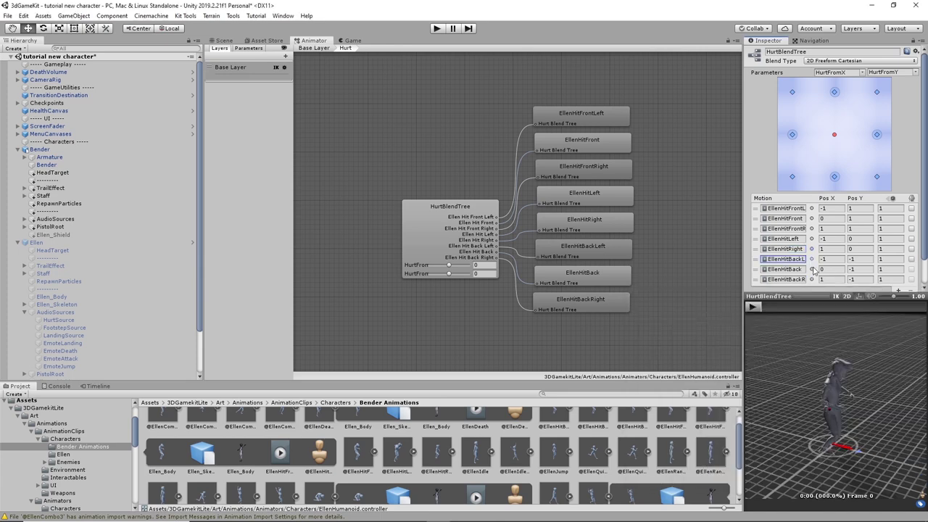
click(811, 270)
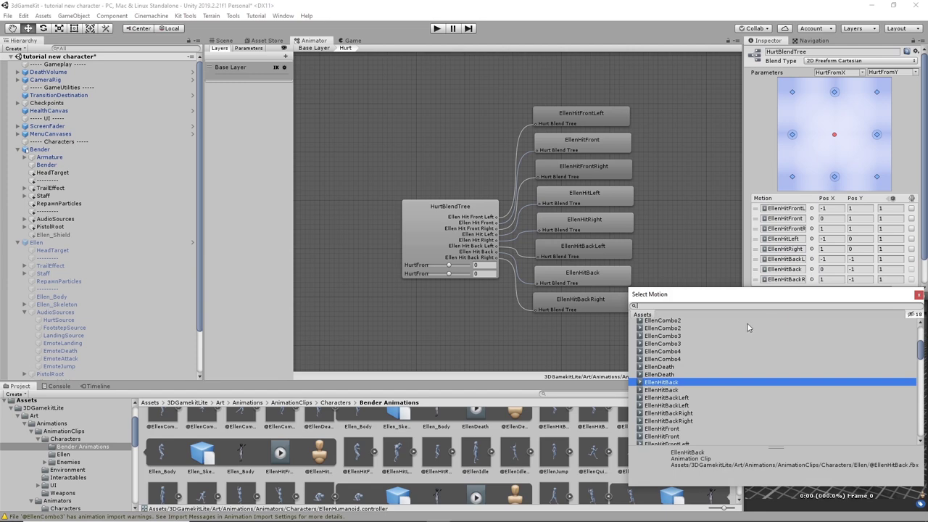
click(673, 390)
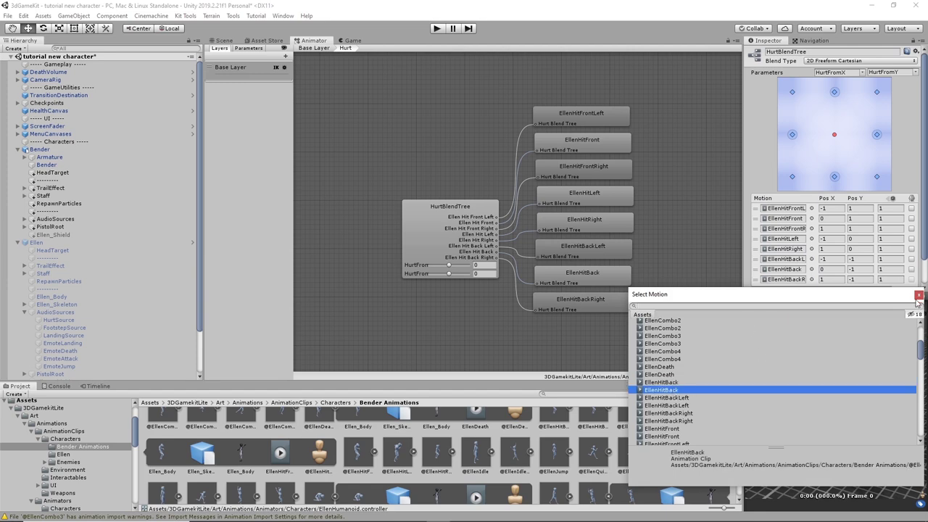
click(919, 295)
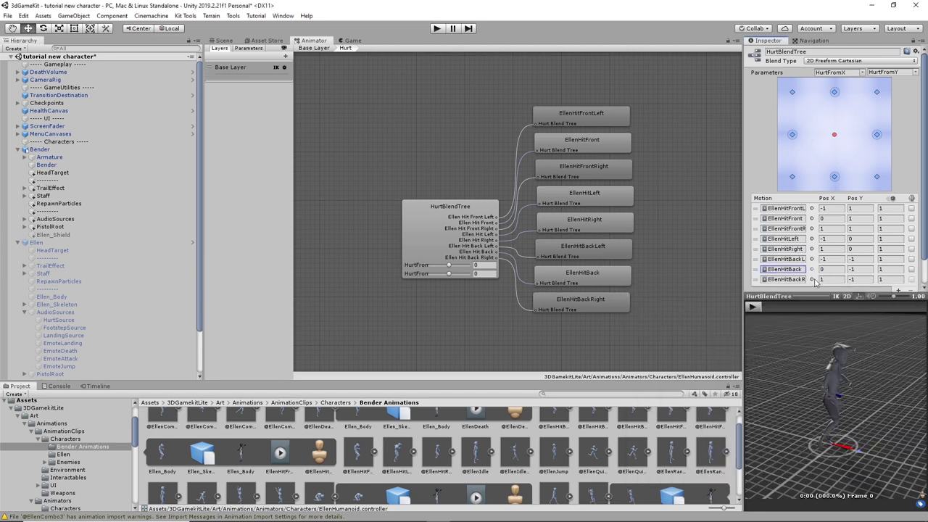
click(811, 279)
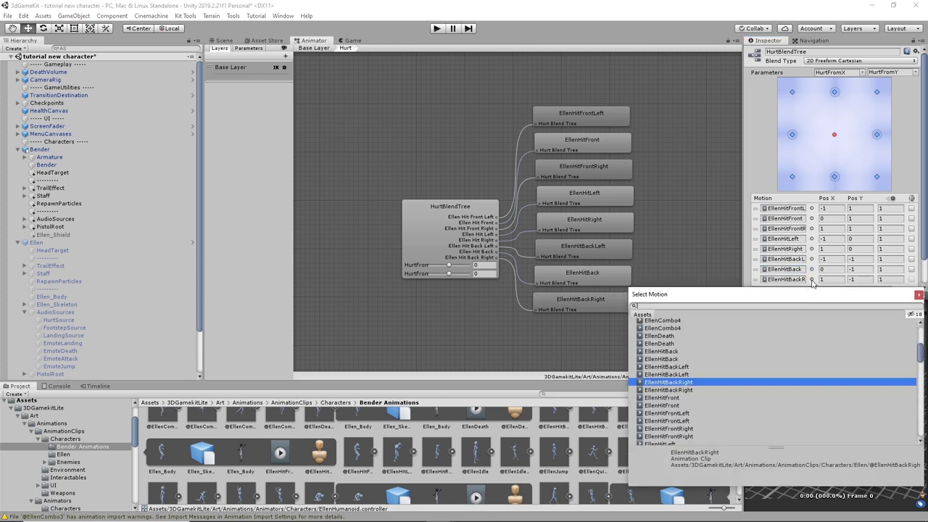
click(678, 390)
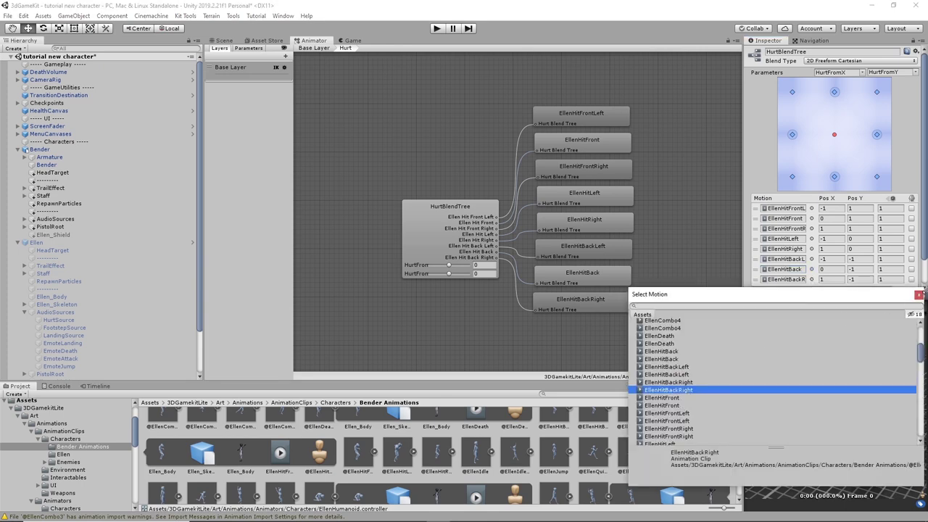
click(919, 295)
Step: Locate each HurtBlendTree motion's clip in the project to check that it comes from the Bender Animations folder
scroll(816, 243, down, 2)
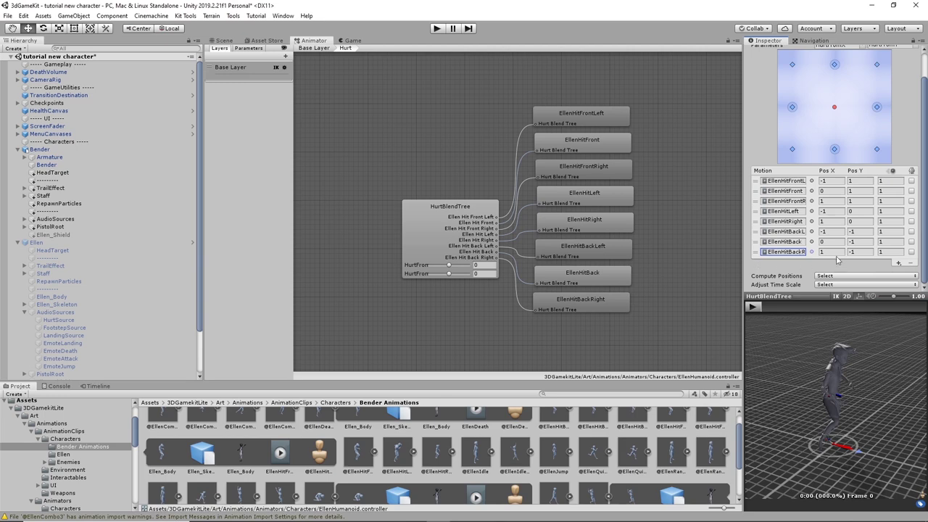
click(791, 243)
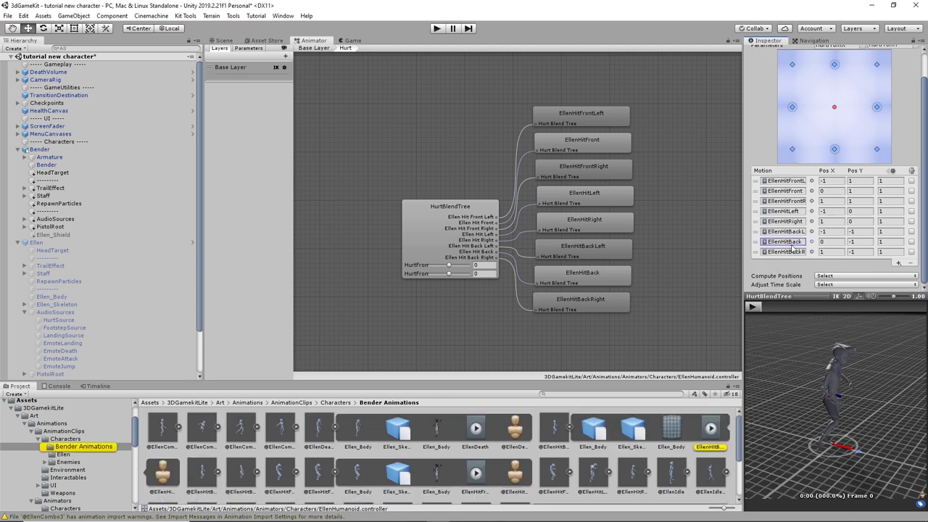
click(789, 251)
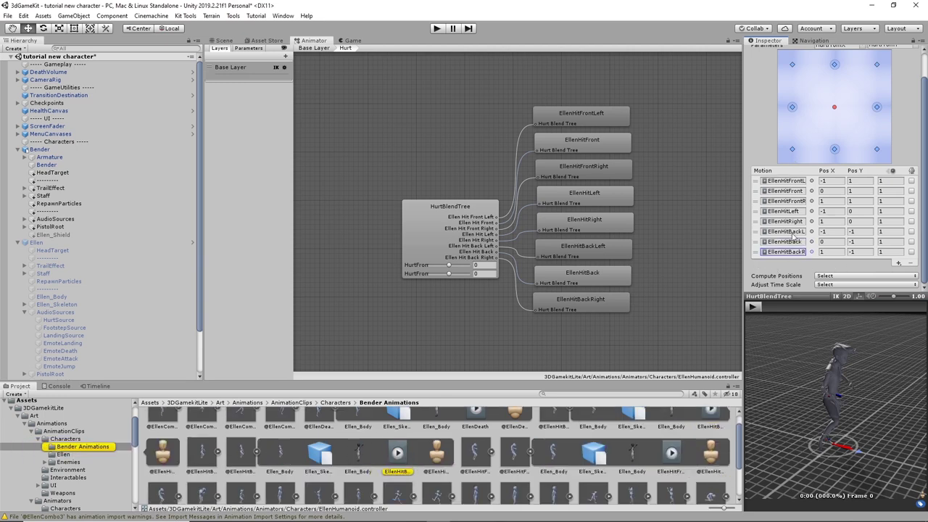
click(790, 242)
click(793, 231)
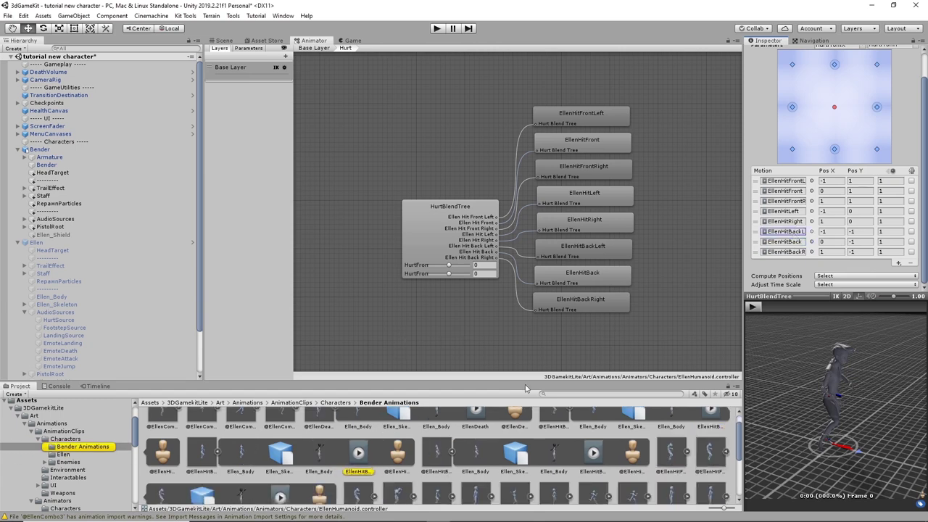
click(789, 221)
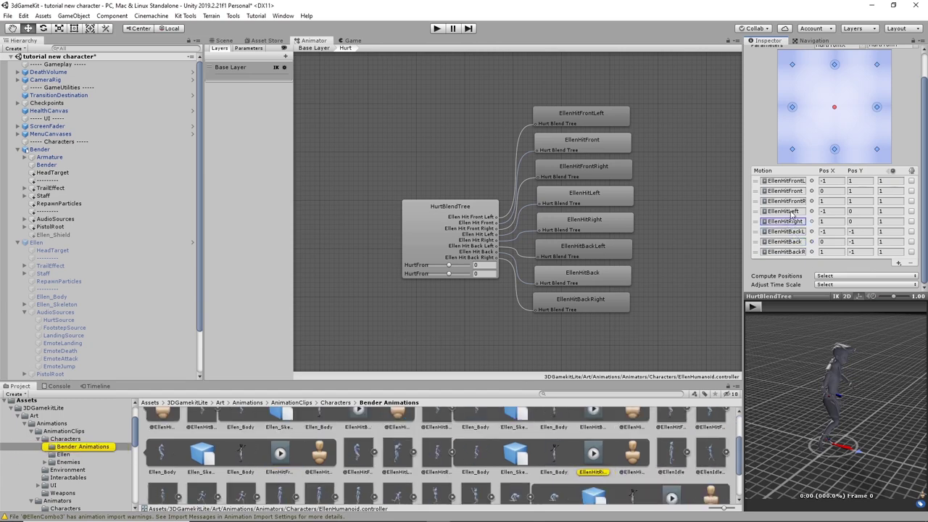
click(792, 211)
click(792, 202)
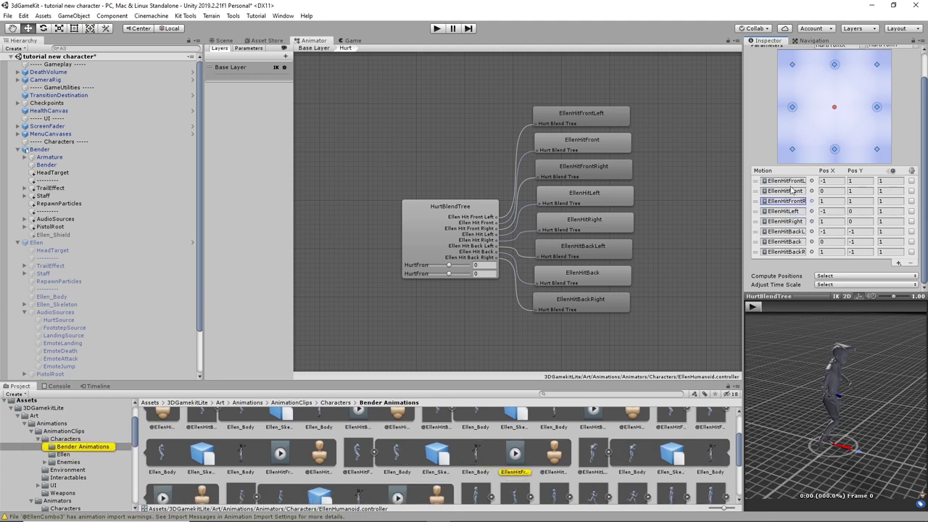
click(792, 192)
click(786, 180)
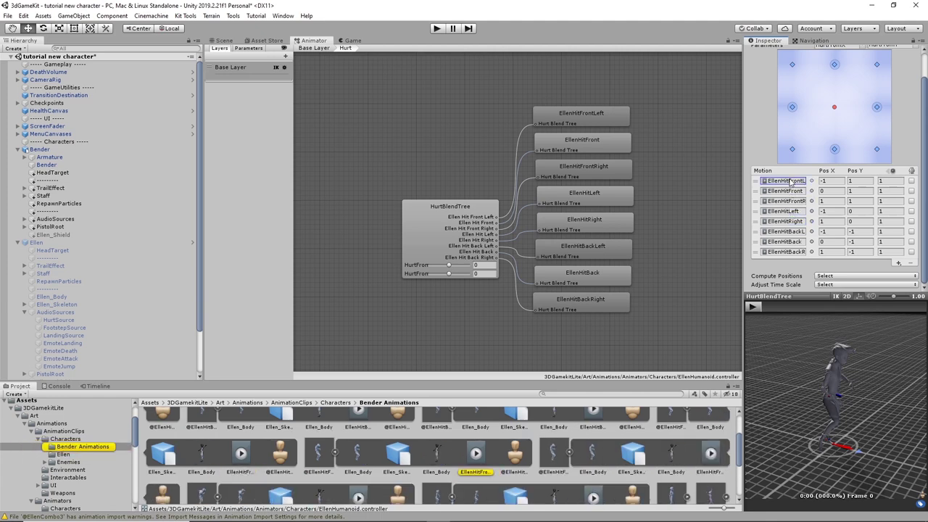
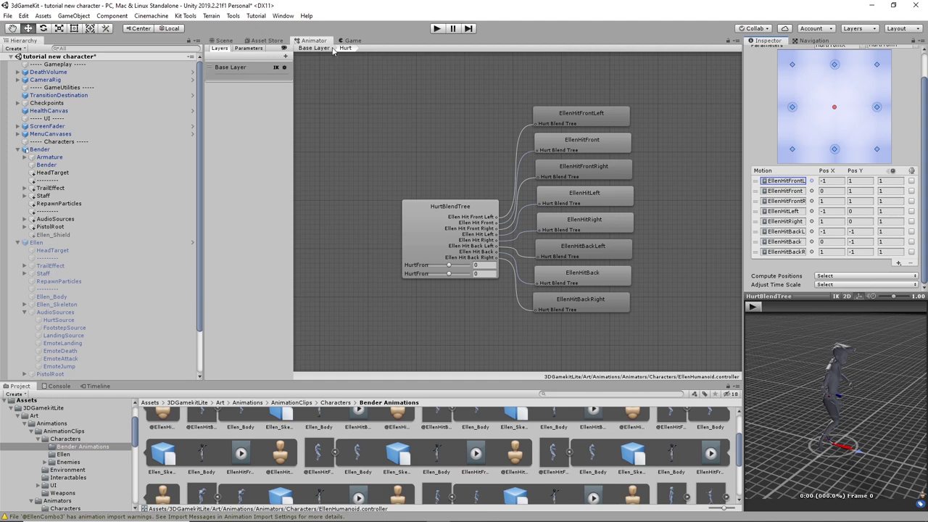
Step: Return to the Base Layer, open the Airborne blend tree inside AirborneSM, and select AirborneBlendTree to preview its vertical speed blend
click(314, 48)
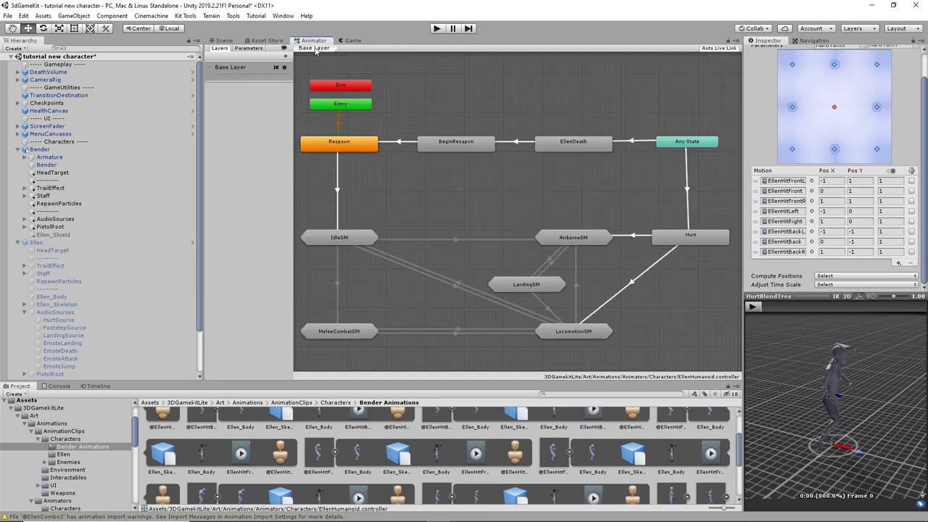
click(703, 237)
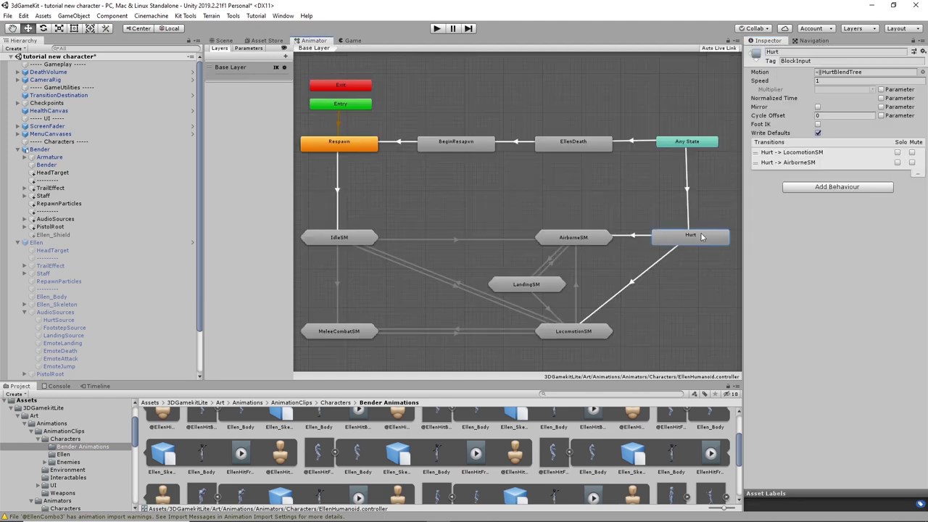
click(581, 241)
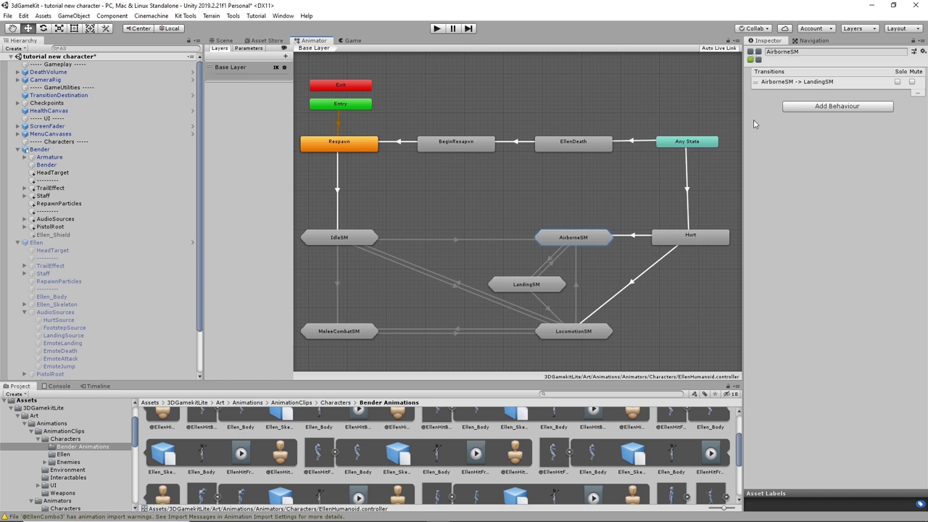
double_click(596, 238)
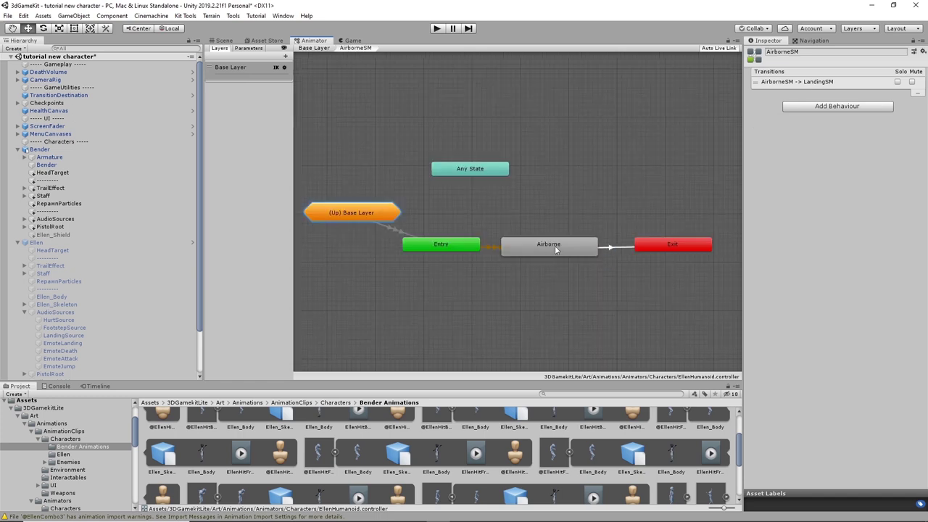
click(563, 250)
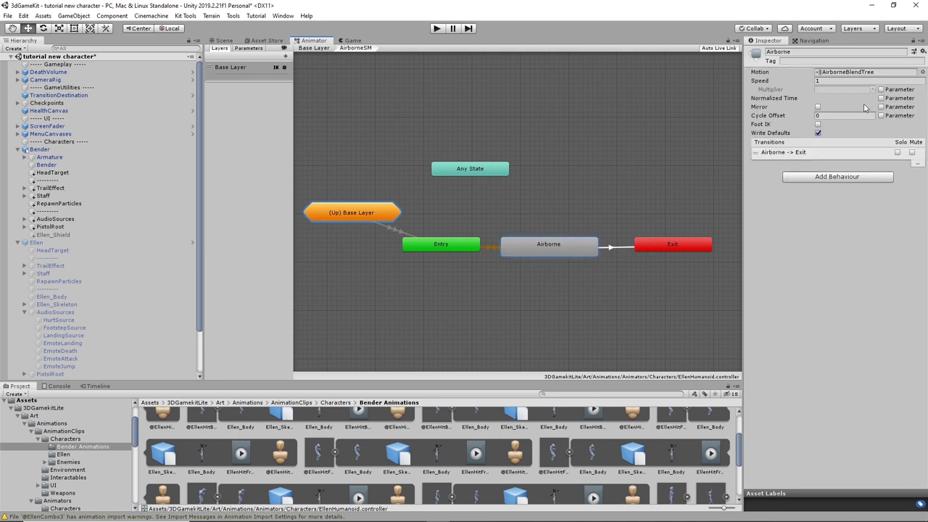
double_click(556, 249)
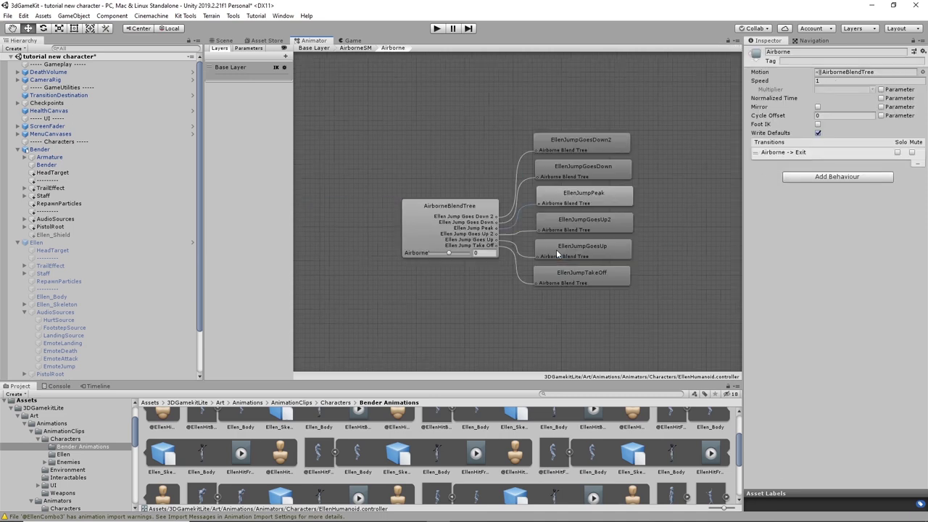
click(440, 213)
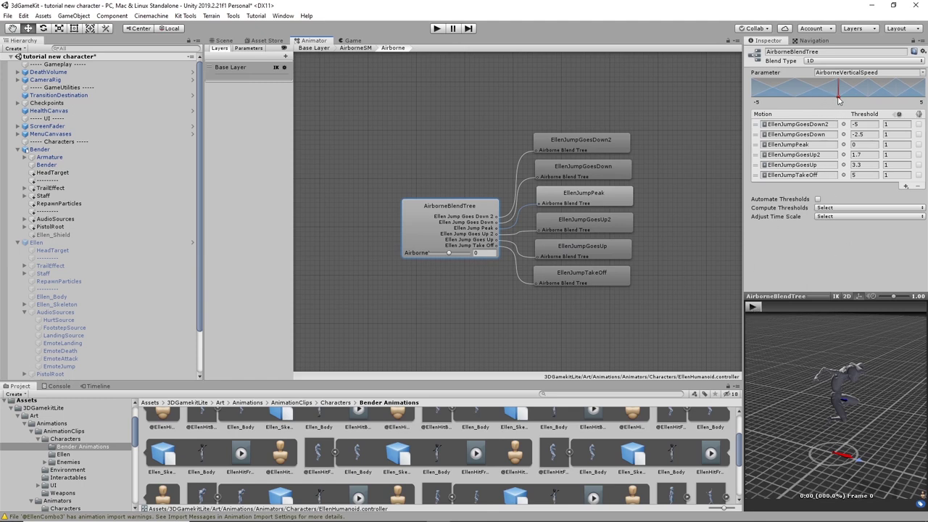
mouse_move(839, 100)
mouse_down()
mouse_move(781, 112)
mouse_move(915, 120)
mouse_move(776, 121)
mouse_move(875, 119)
mouse_move(841, 124)
mouse_up()
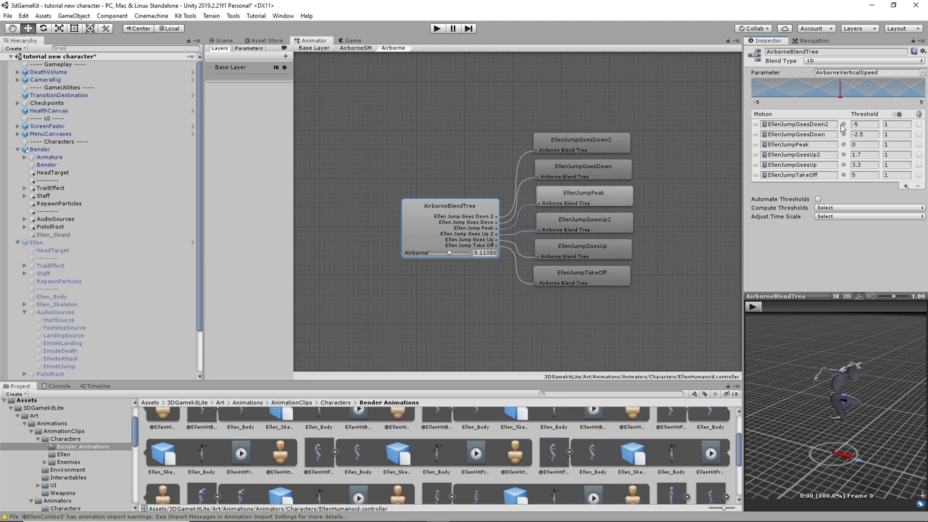
Step: Replace the EllenJumpGoesDown2, EllenJumpGoesDown and EllenJumpPeak motions in AirborneBlendTree with their Bender Animations copies
click(843, 125)
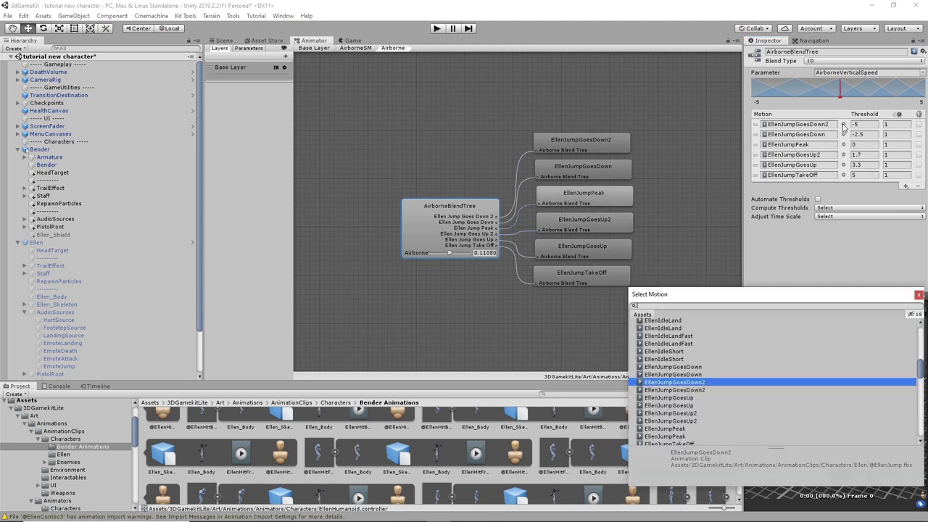
click(698, 391)
click(919, 295)
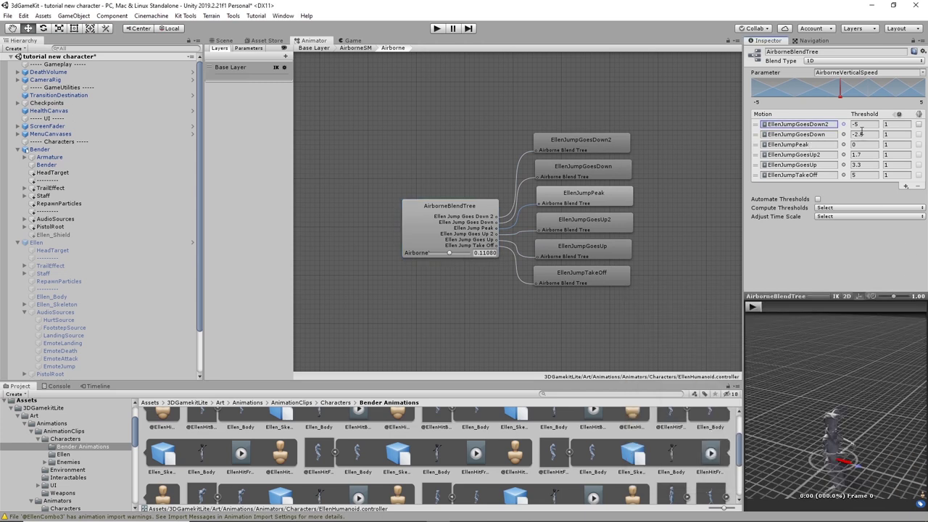
click(843, 134)
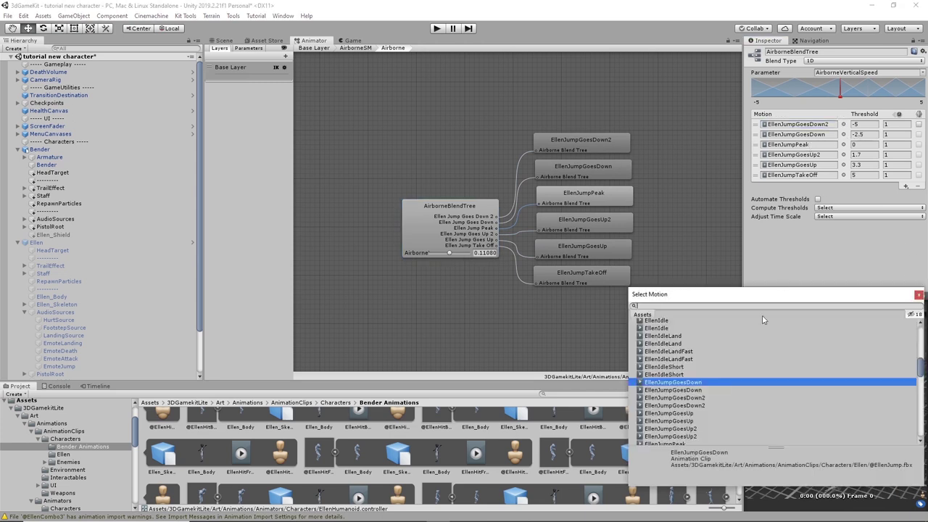
click(698, 390)
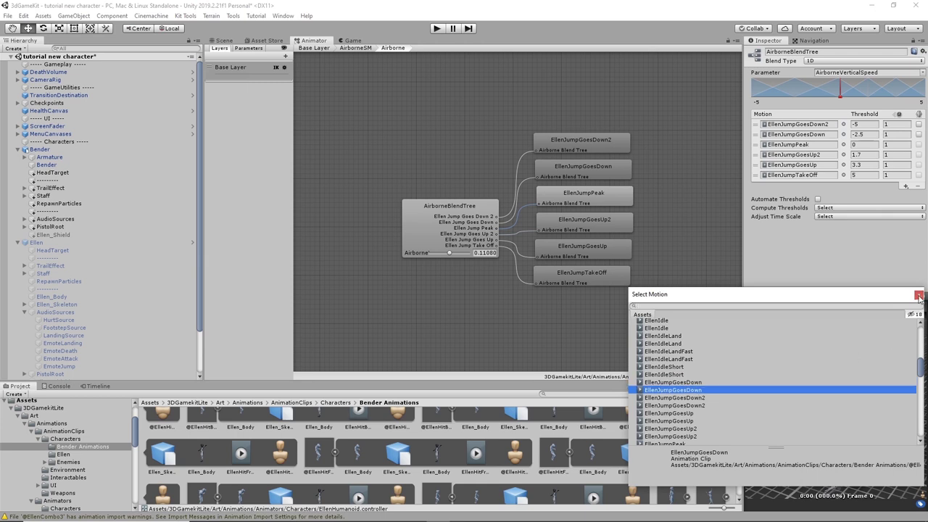
click(919, 295)
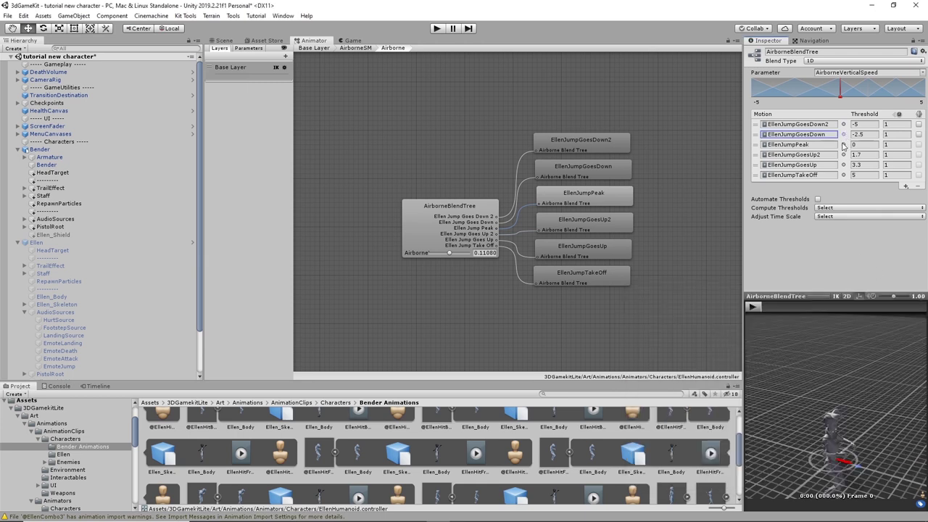
click(843, 144)
click(679, 390)
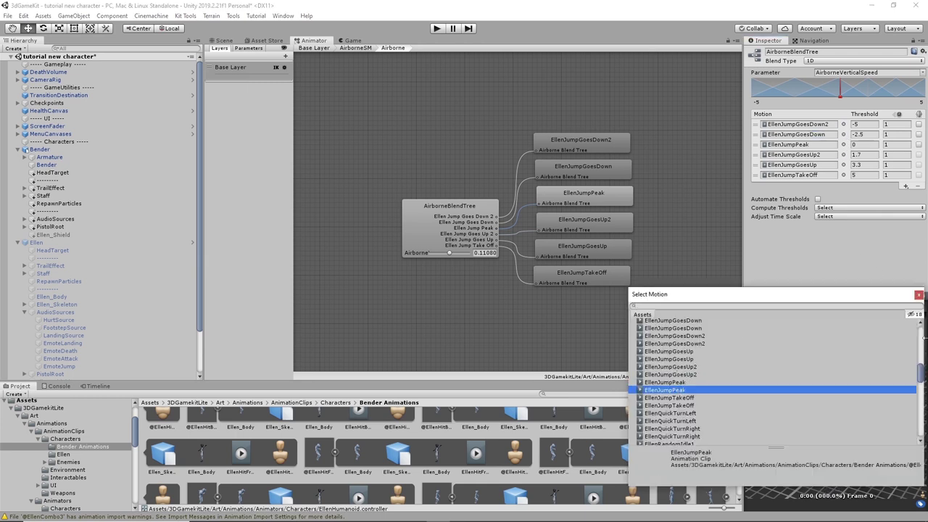
click(919, 296)
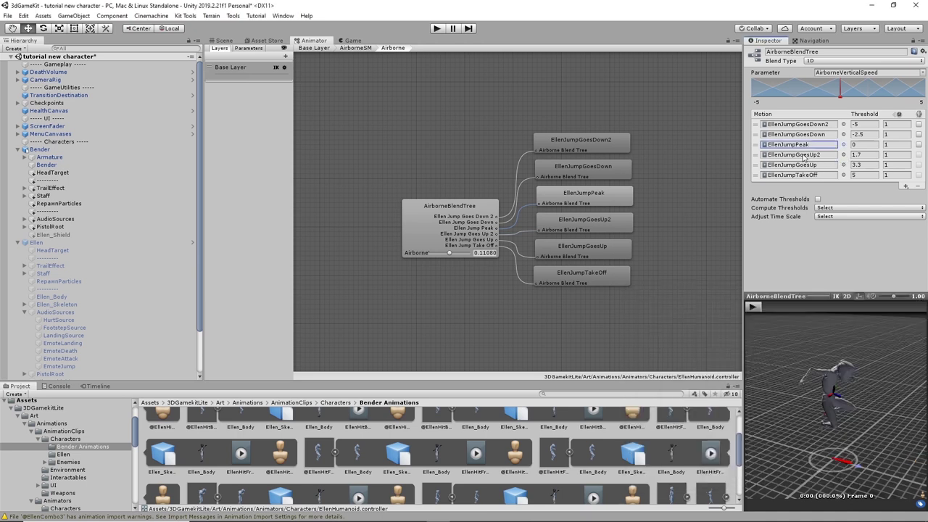
Step: Replace the EllenJumpGoesUp2, EllenJumpGoesUp and EllenJumpTakeOff motions in AirborneBlendTree with their Bender Animations copies
click(843, 155)
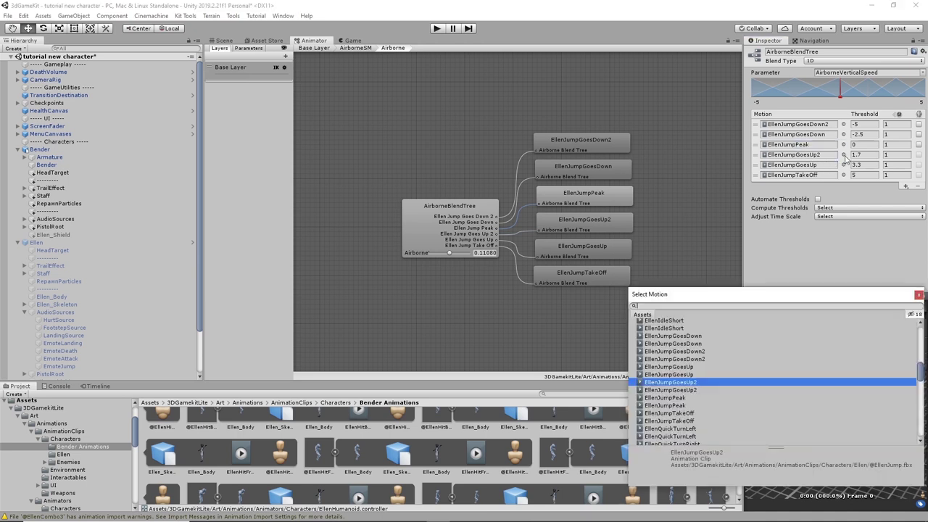
click(693, 391)
click(918, 295)
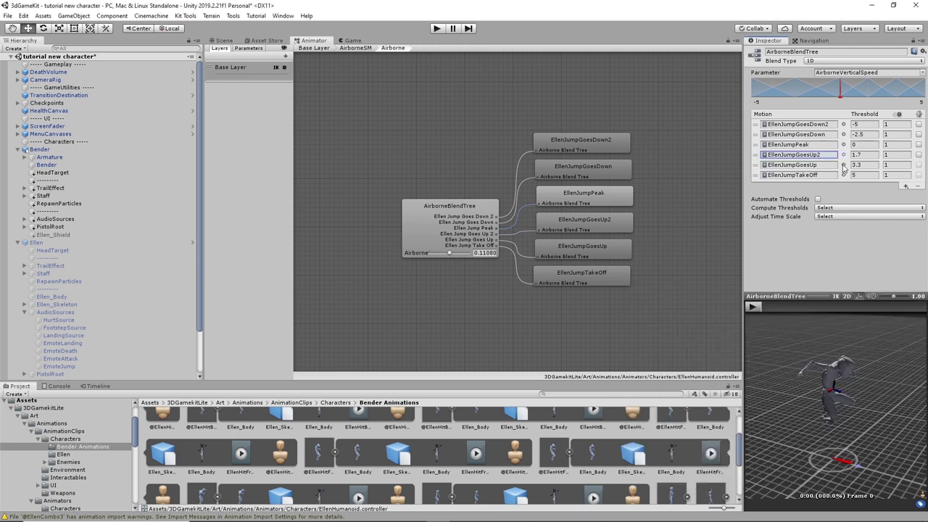
click(843, 165)
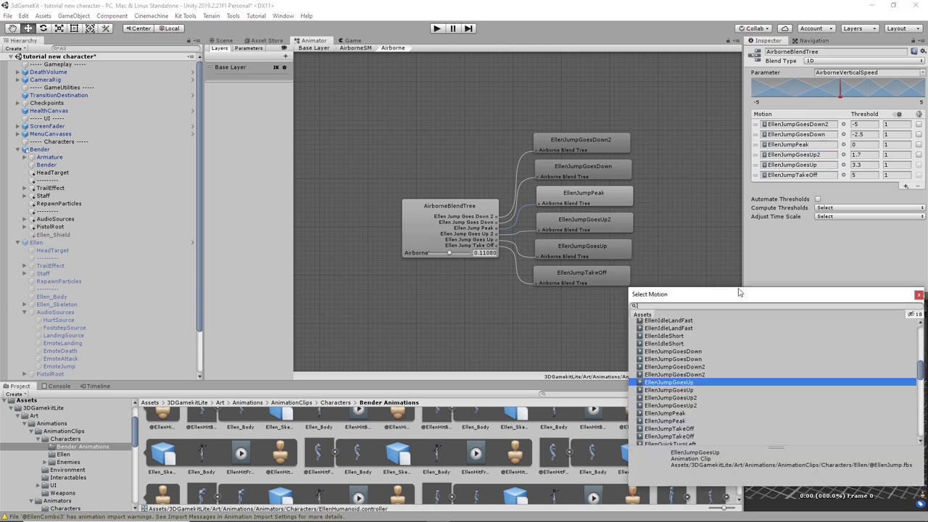
click(685, 391)
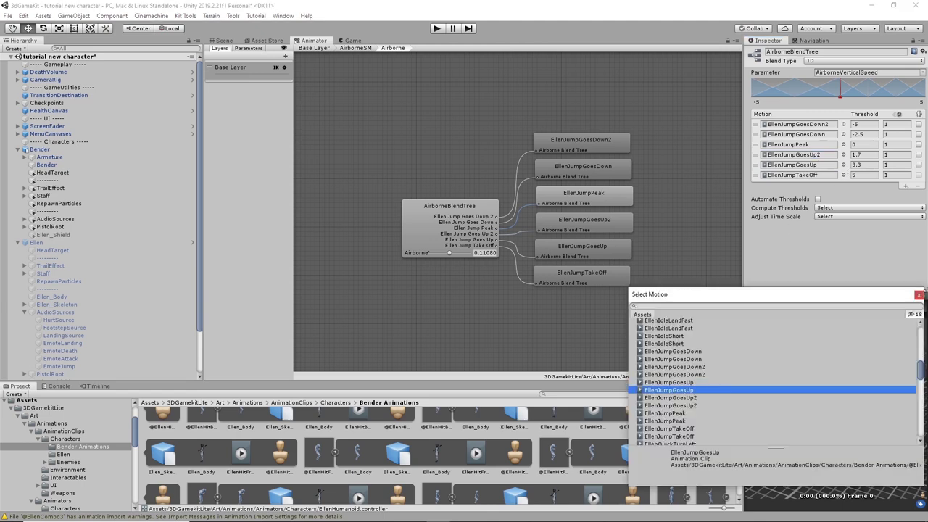
click(918, 295)
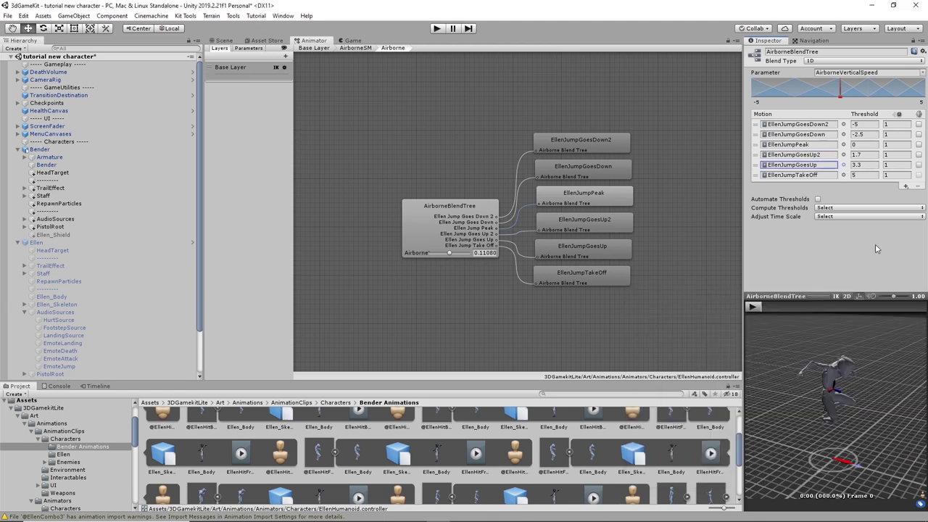
click(843, 176)
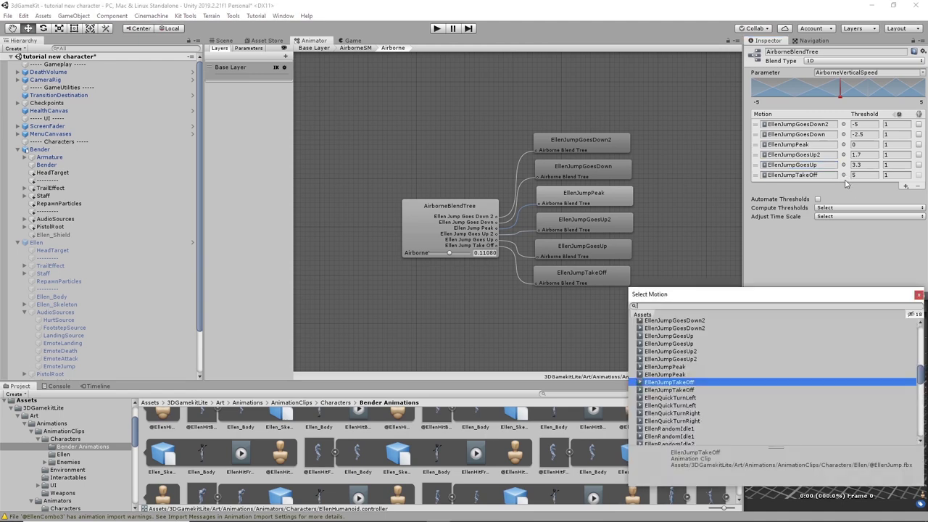
click(685, 390)
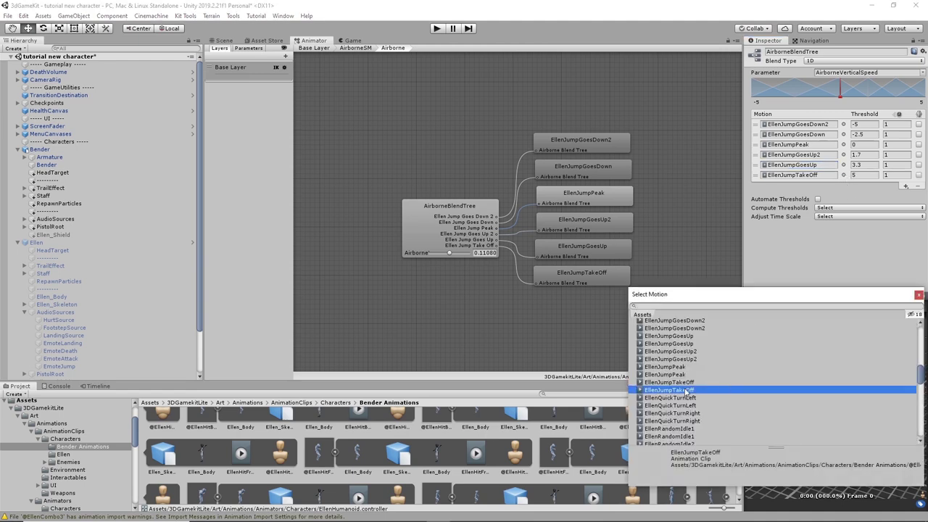
click(918, 296)
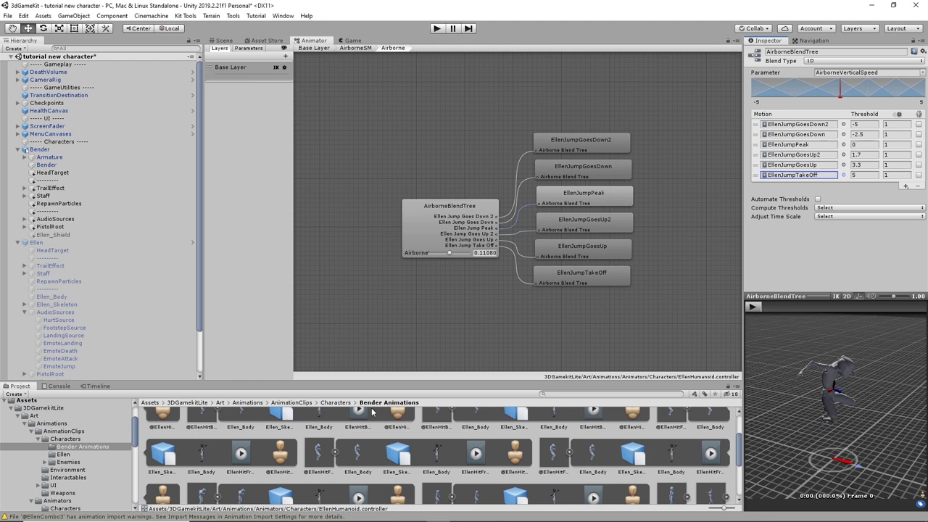
Step: Locate AirborneBlendTree's motion clips in the project to check that they come from the Bender Animations folder
click(817, 176)
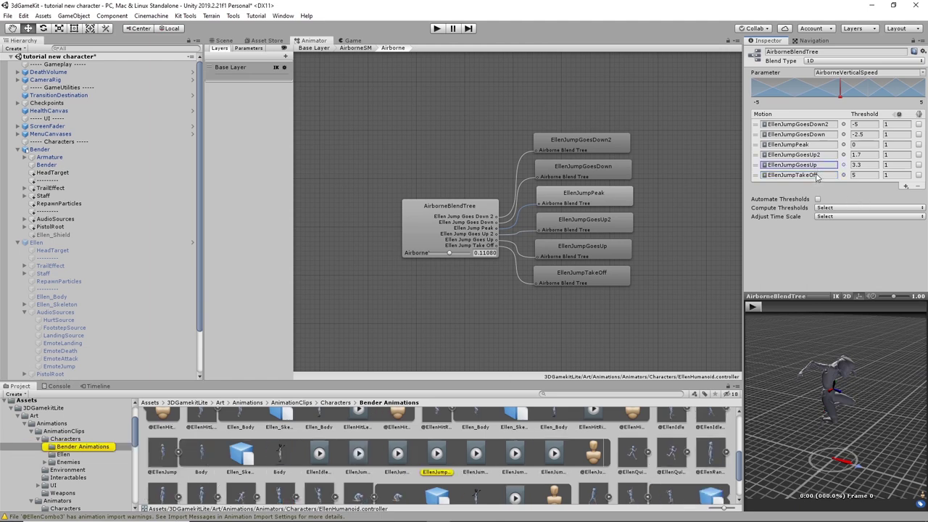
click(813, 155)
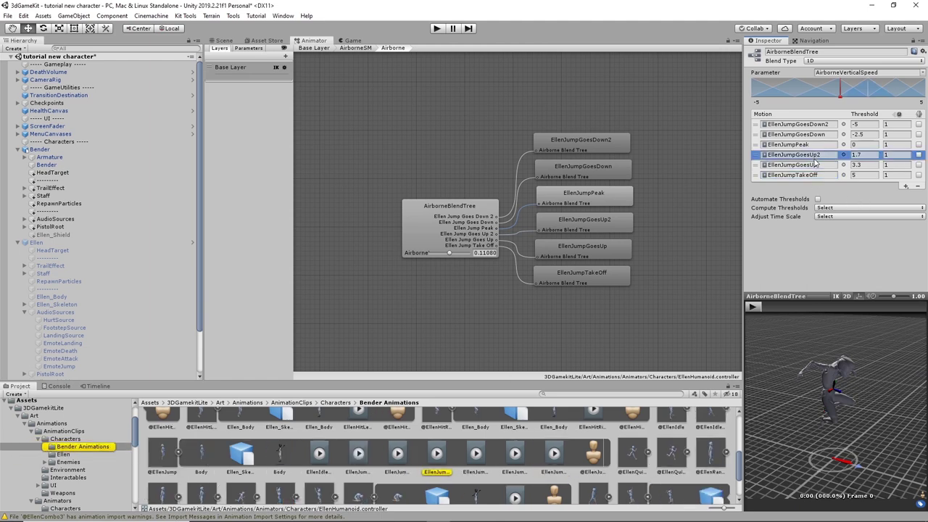
click(811, 144)
click(813, 134)
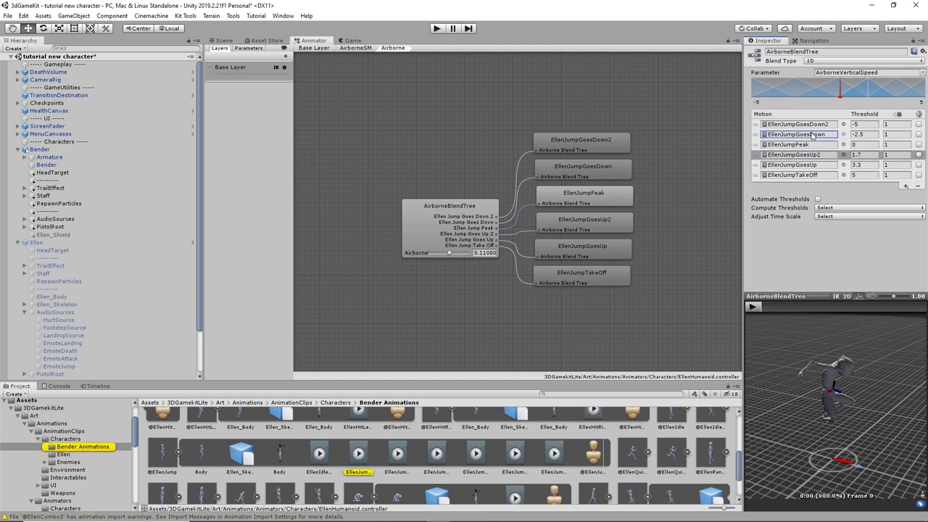
click(812, 126)
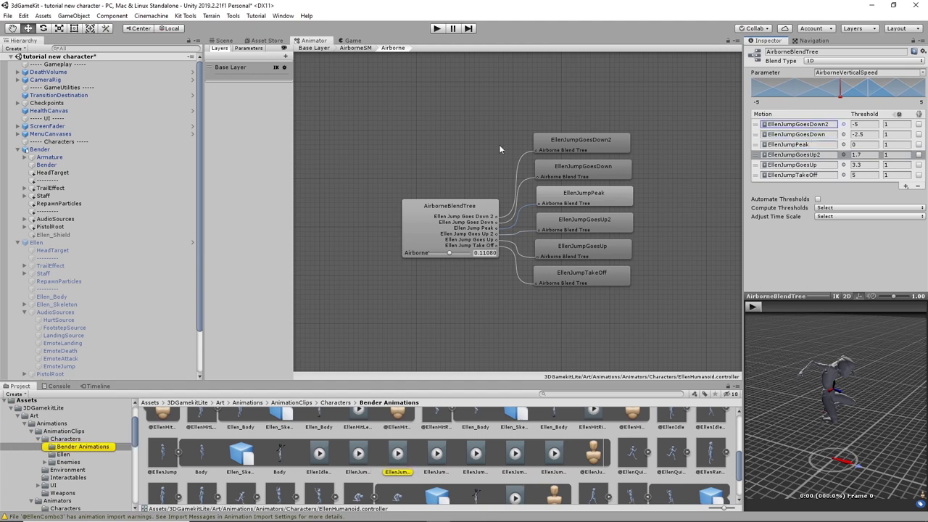
Step: Go back up to AirborneSM and inspect its Exit, Entry and Base Layer nodes for motions
click(363, 49)
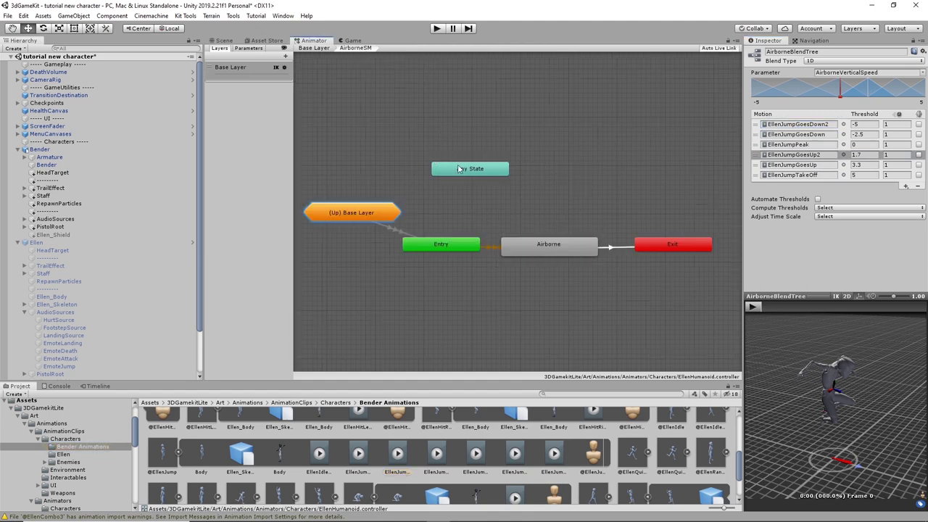
click(672, 246)
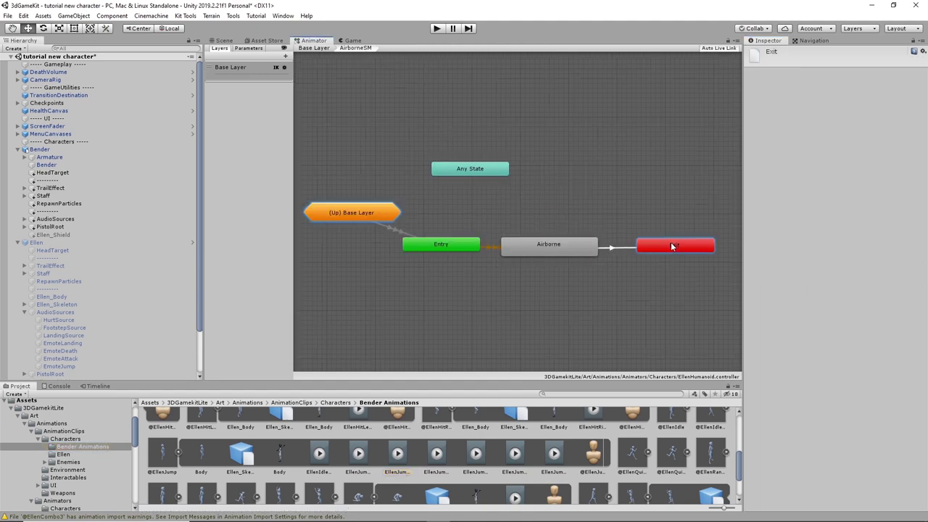
click(448, 244)
click(357, 213)
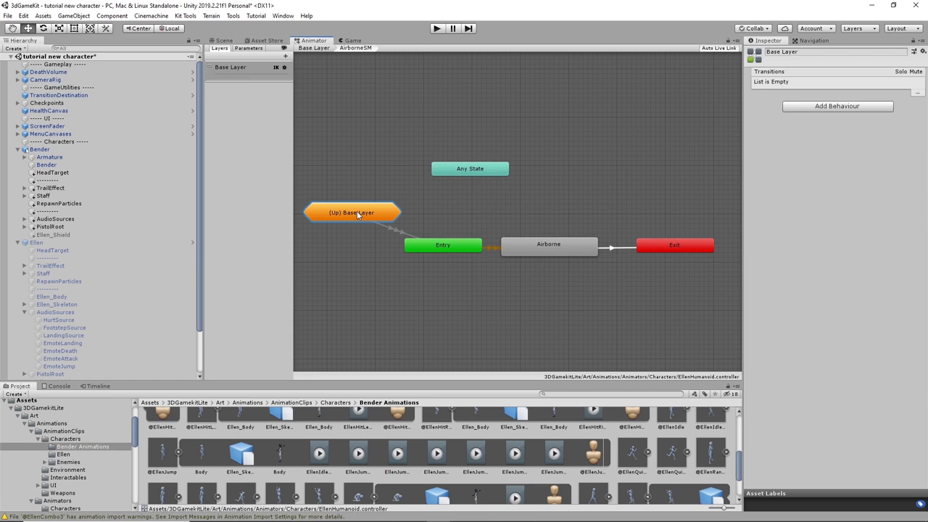
click(440, 244)
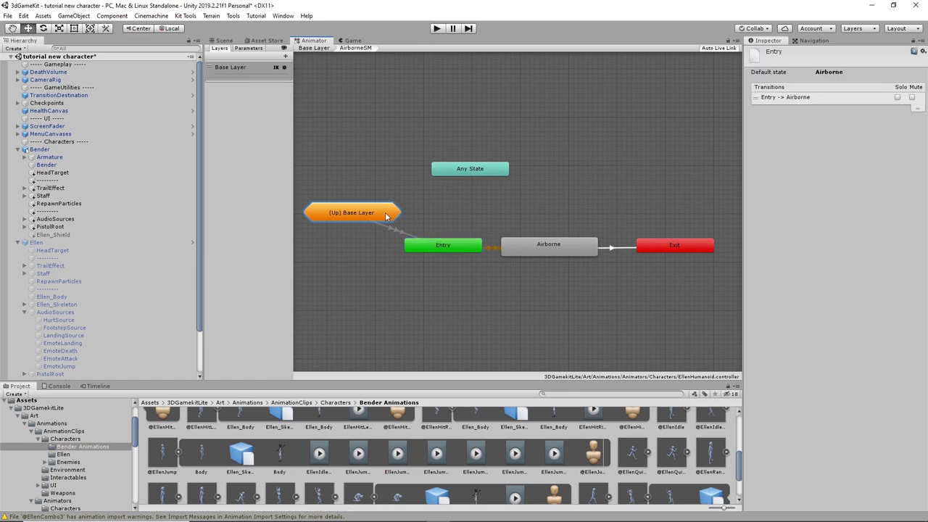
click(386, 216)
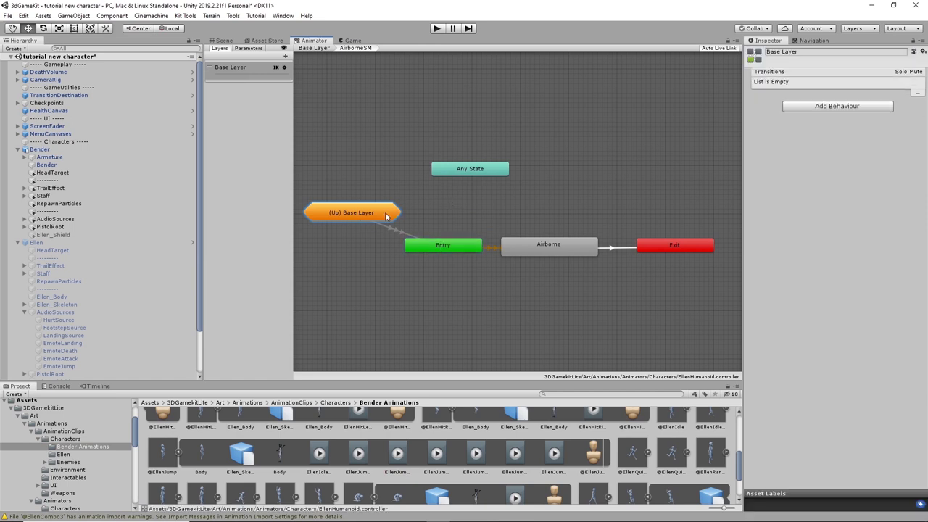
Step: Return to the Base Layer, open the Landing blend tree inside LandingSM, and select LandingBlendTree
click(322, 50)
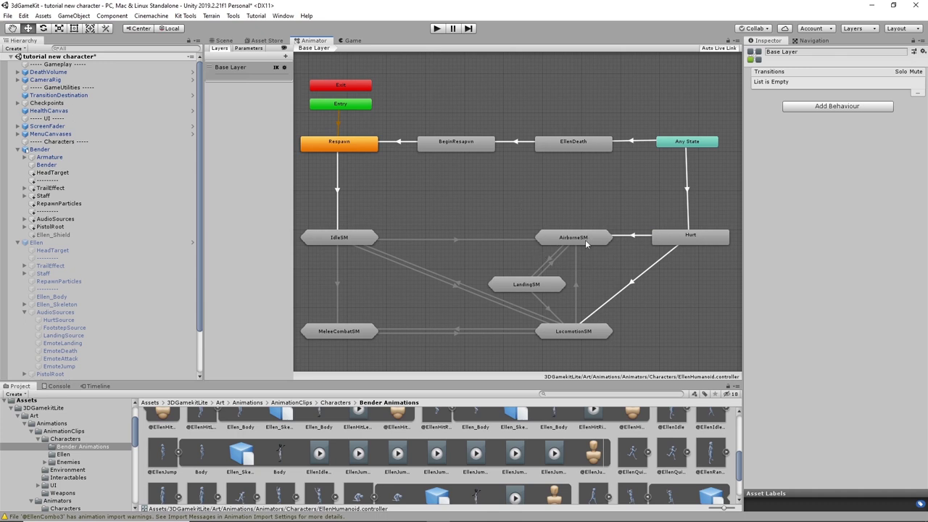
click(541, 289)
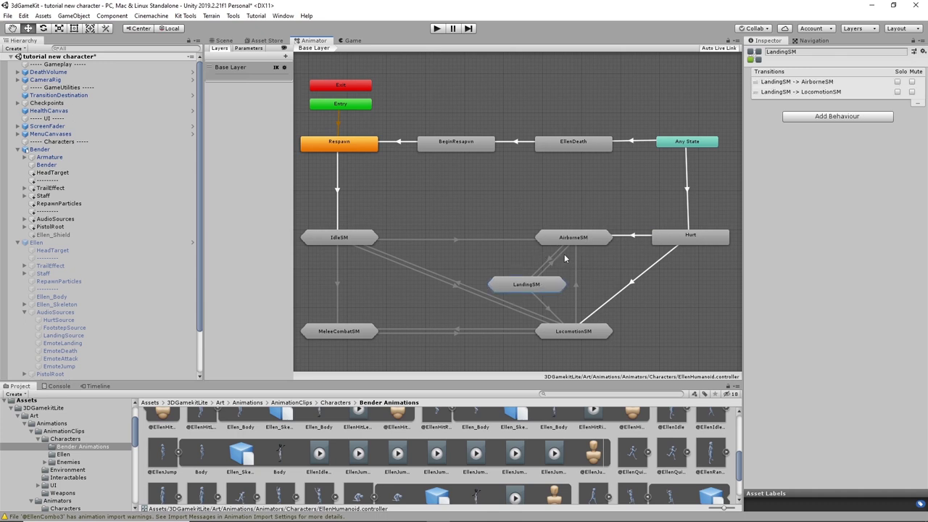
double_click(549, 287)
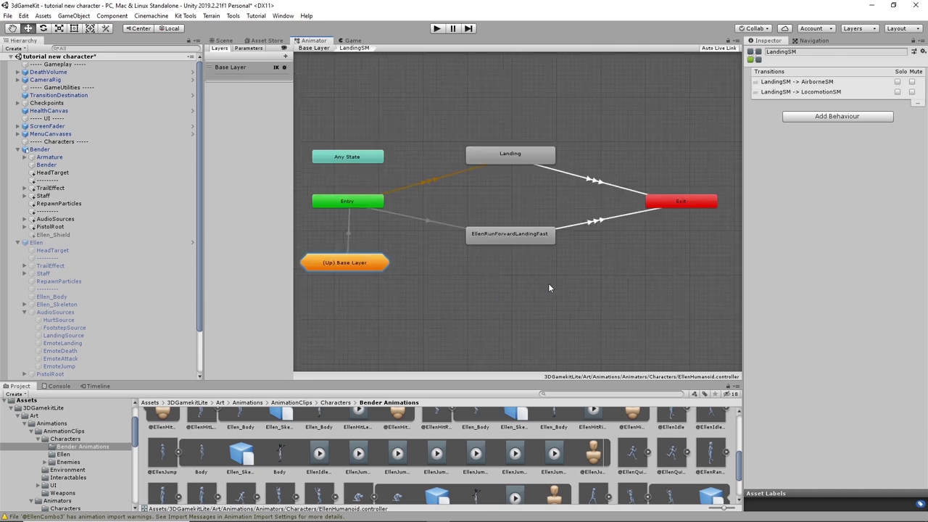
click(514, 155)
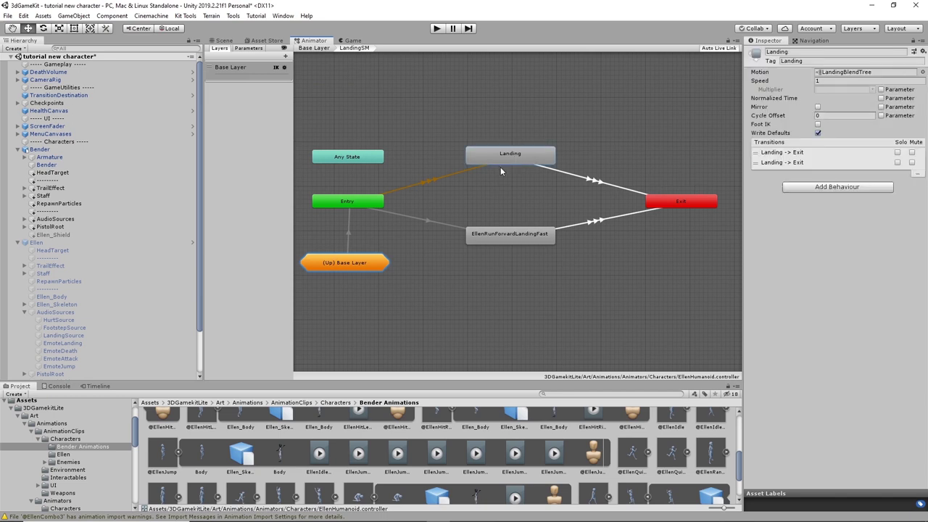
double_click(522, 155)
click(479, 217)
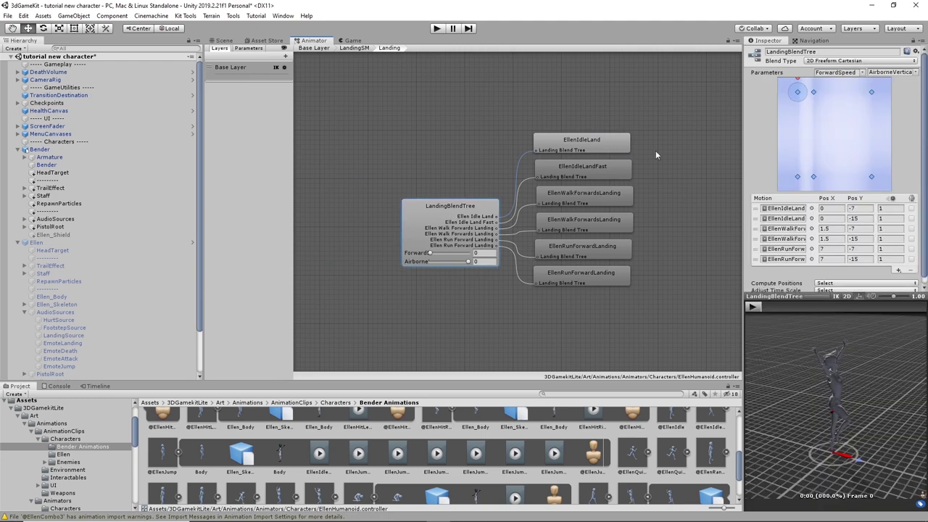
Step: Replace the idle, walk and run landing motions in LandingBlendTree with their Bender Animations copies and check where the clips are located
click(811, 208)
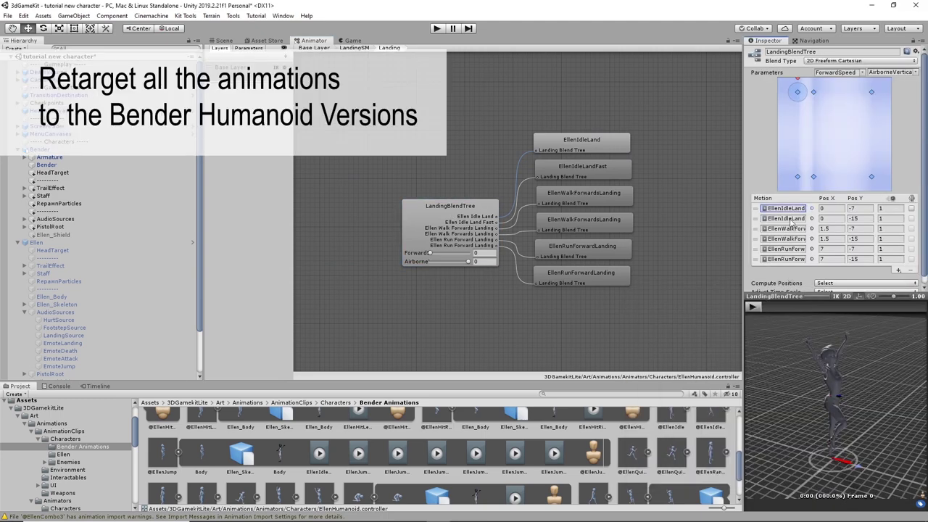
click(812, 218)
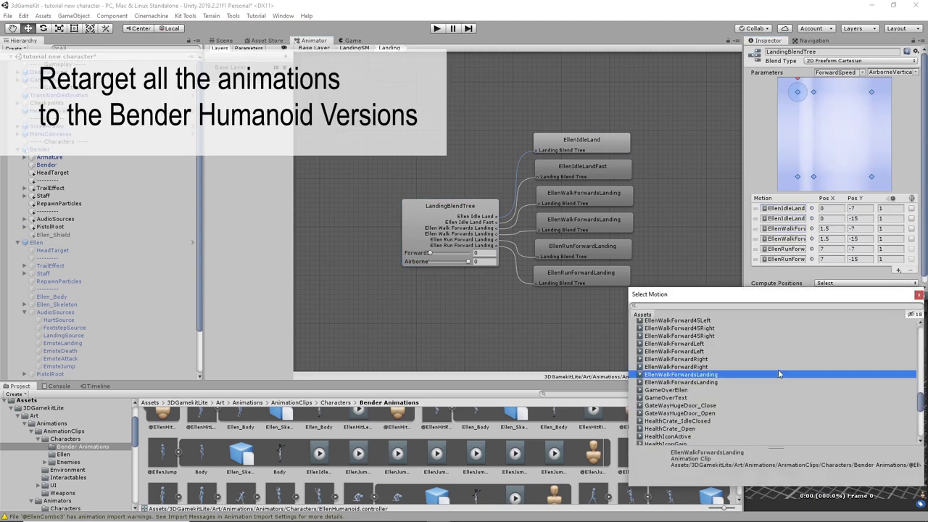
click(798, 209)
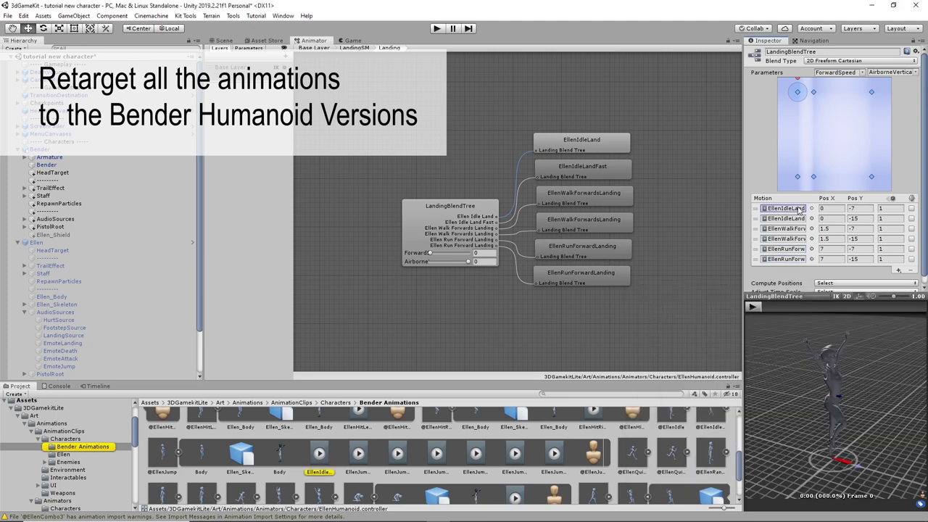
click(786, 218)
click(786, 238)
click(786, 259)
Step: Go back to LandingSM, set the EllenRunForwardLandingFast state's motion to its Bender Animations copy, and locate the clip to check it
click(355, 48)
click(527, 239)
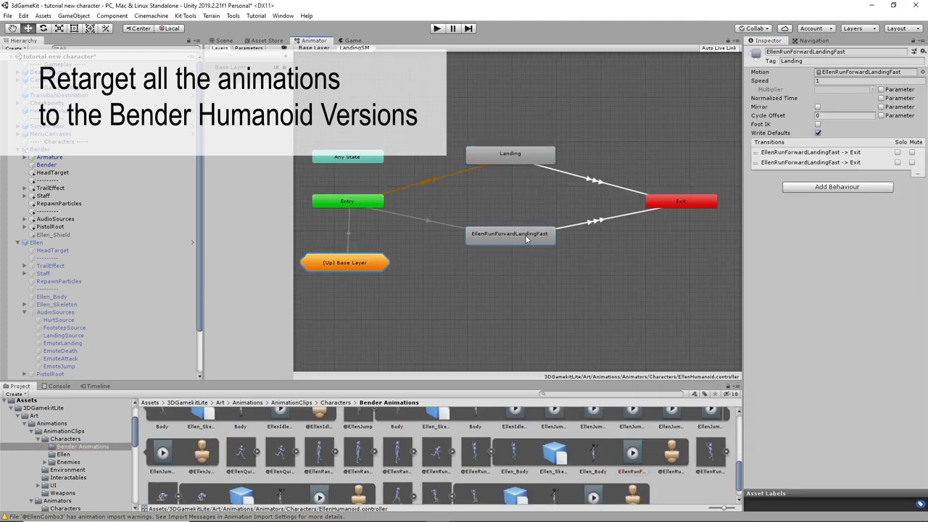
click(922, 72)
click(854, 71)
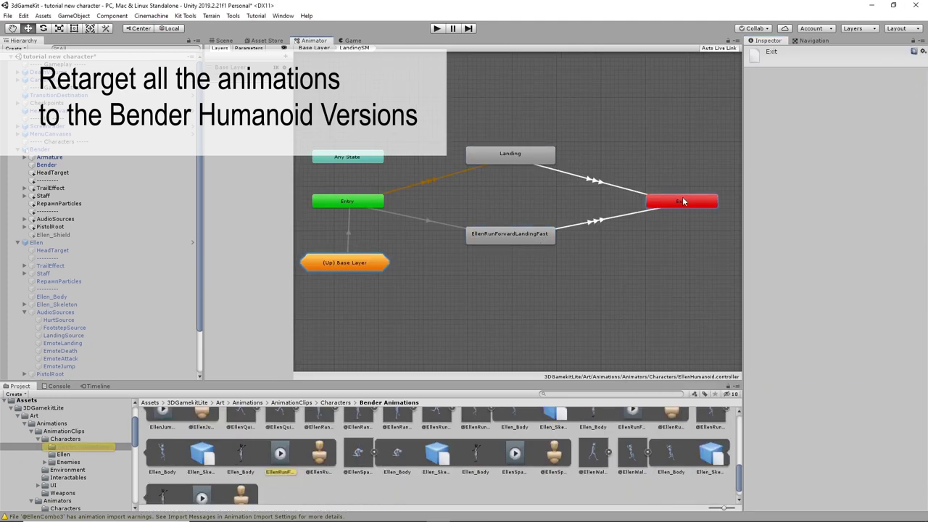
Step: Open LocomotionSM from the Base Layer and set the Idle state's motion to the Bender Animations copy of EllenIdle
click(314, 48)
double_click(551, 331)
click(373, 201)
click(922, 72)
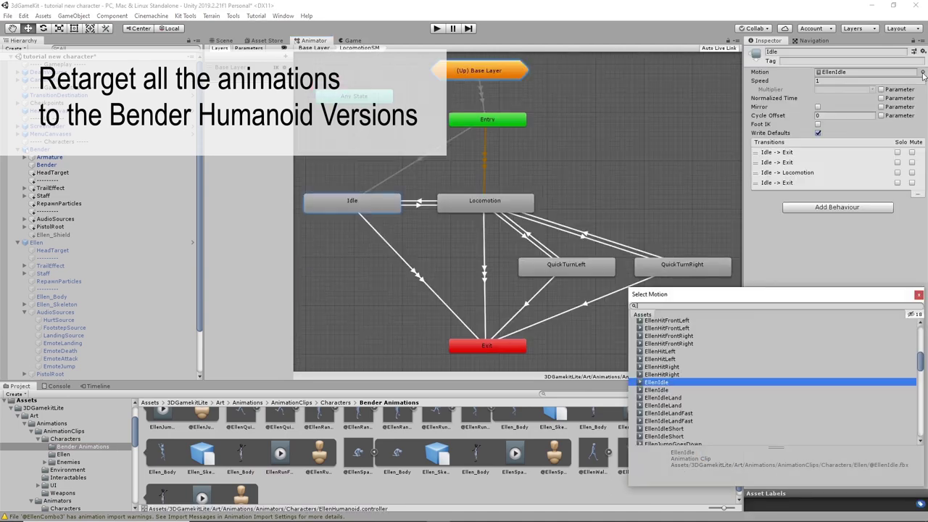
click(854, 72)
Step: Open the Locomotion blend tree and replace its EllenIdle, EllenWalkForward and both EllenRunForward motions with their Bender Animations copies
double_click(450, 212)
click(843, 134)
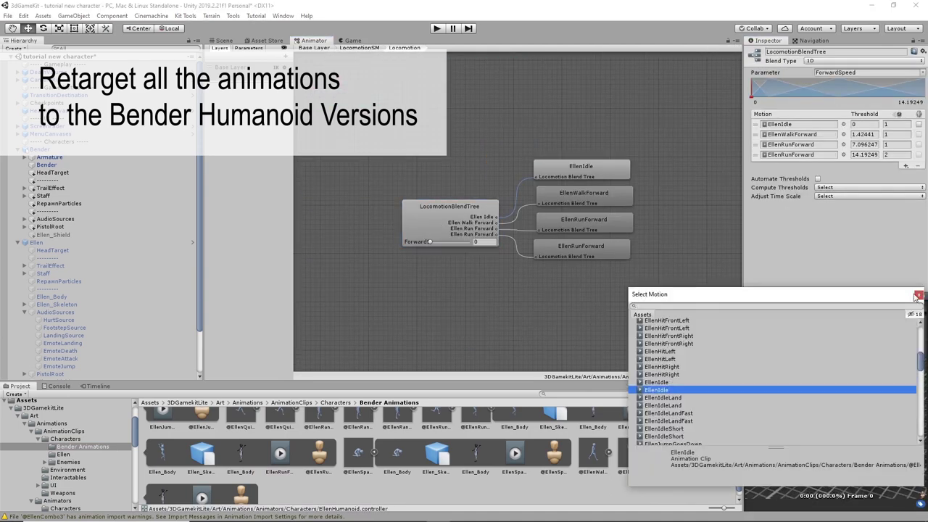
double_click(668, 374)
click(797, 144)
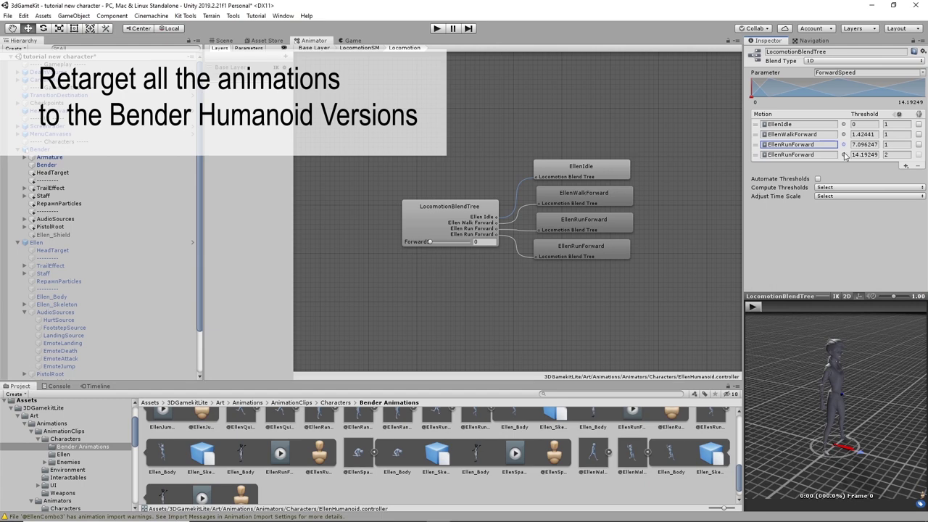
click(843, 154)
click(667, 389)
click(918, 296)
Step: Locate the Locomotion blend tree's EllenIdle clip in the project to check its folder
click(798, 124)
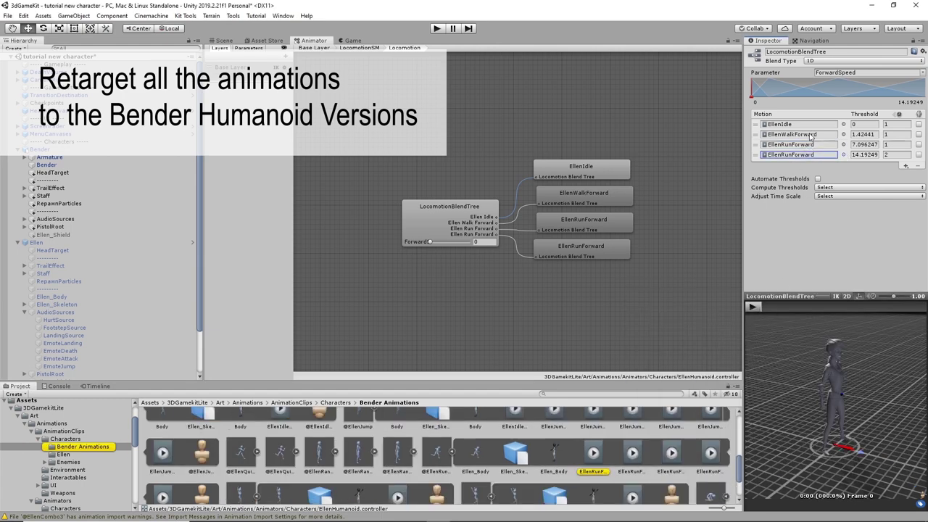
double_click(581, 219)
double_click(482, 208)
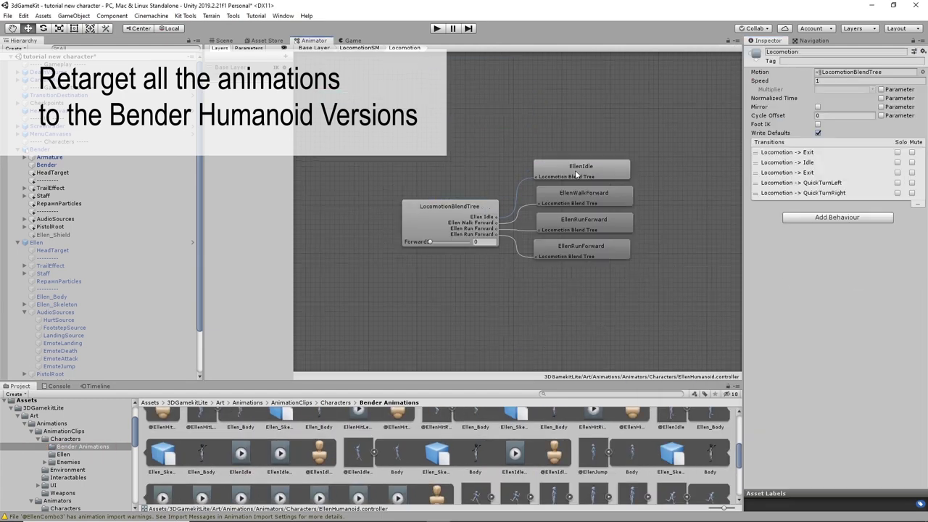
Step: Return to LocomotionSM and set the QuickTurnLeft and QuickTurnRight motions to their Bender Animations copies, rechecking the Idle state's clip
click(359, 48)
click(566, 264)
click(922, 72)
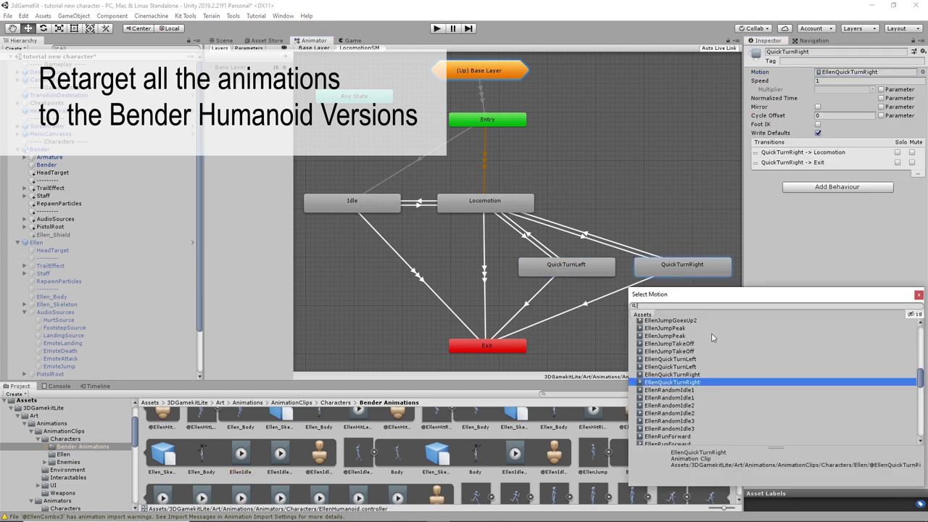
click(919, 296)
click(848, 72)
click(352, 203)
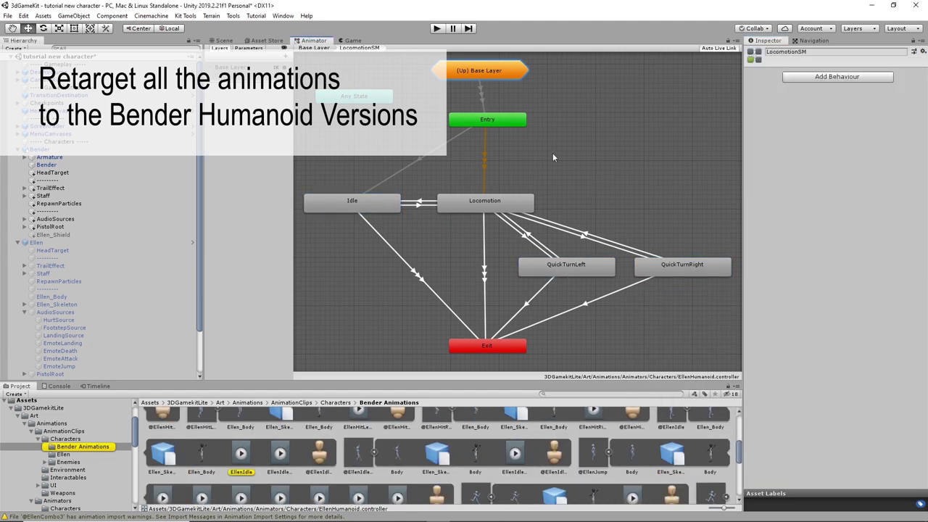
Step: Open MeleeCombatSM from the Base Layer and set the EllenCombo1 and EllenCombo2 states' motions to their Bender Animations copies
click(314, 48)
double_click(341, 328)
click(521, 177)
click(922, 72)
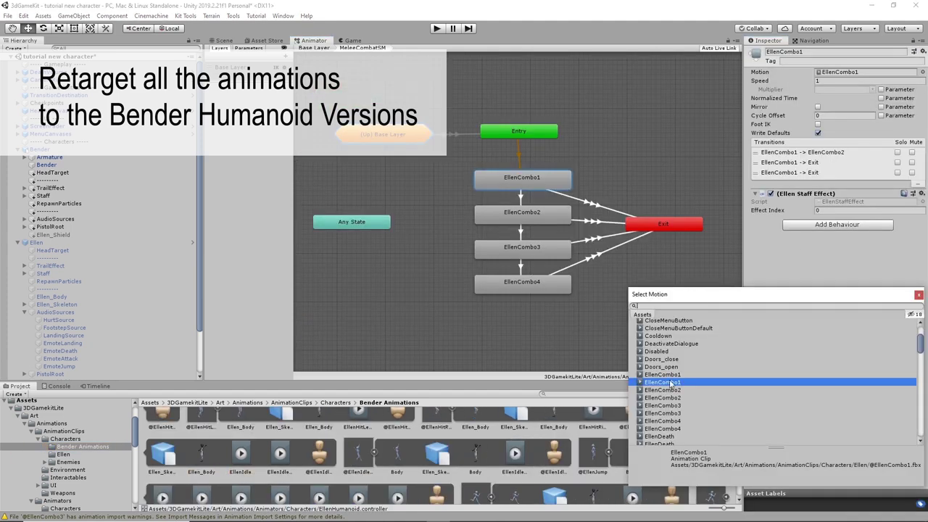
double_click(674, 379)
click(522, 211)
click(922, 72)
double_click(674, 386)
Step: Set the EllenCombo3 and EllenCombo4 states' motions to their Bender Animations copies
click(545, 246)
click(922, 71)
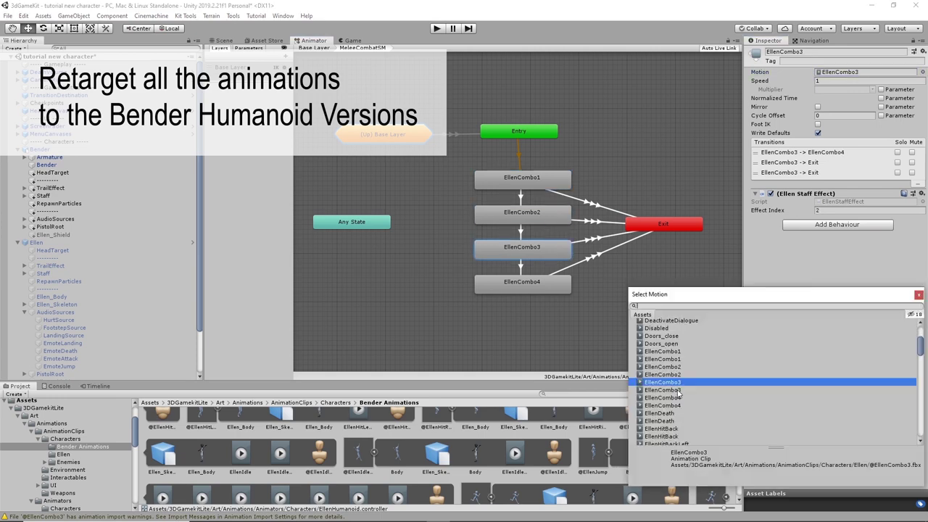
double_click(674, 392)
click(522, 281)
click(922, 72)
double_click(674, 399)
Step: Open IdleSM from the Base Layer and set its Idle state's motion to the Bender Animations copy of EllenIdle
click(314, 48)
click(339, 237)
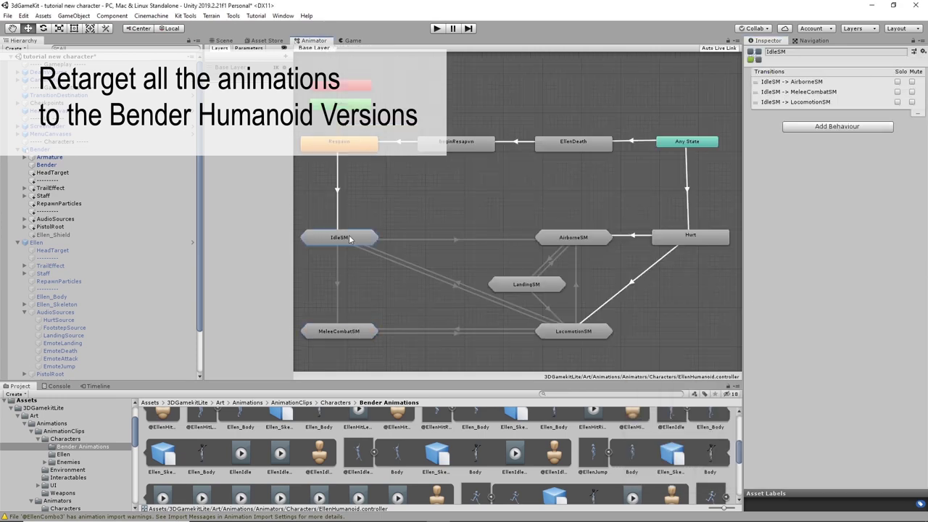
double_click(338, 237)
click(383, 189)
click(922, 72)
double_click(652, 406)
click(922, 72)
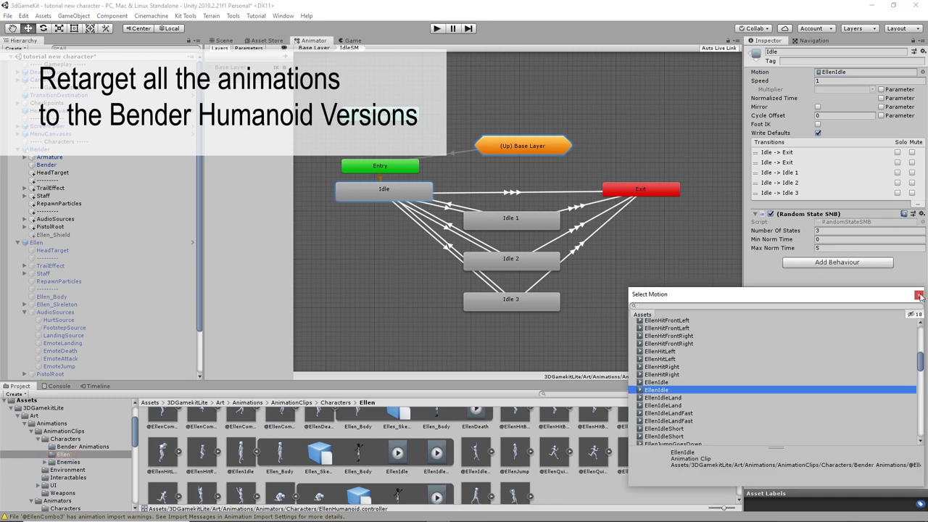
double_click(674, 389)
Step: Set the Idle 1, Idle 2 and Idle 3 motions to the Bender Animations copies of EllenRandomIdle1, EllenRandomIdle2 and EllenRandomIdle3
click(511, 217)
click(884, 73)
click(922, 72)
click(918, 295)
click(511, 258)
click(922, 72)
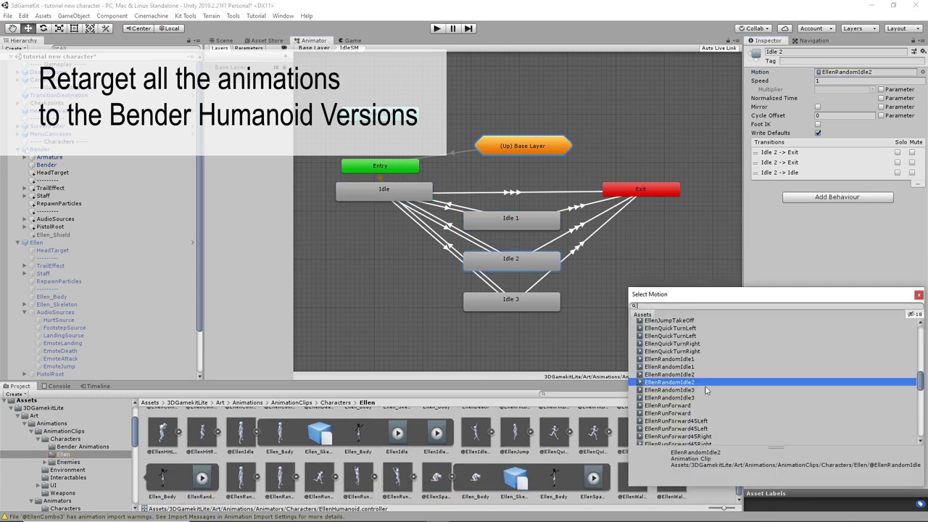
double_click(669, 390)
click(511, 299)
click(921, 72)
double_click(669, 405)
Step: Locate the clips assigned to Idle 3, Idle 1, Idle 2 and Idle in the project to check their folder
click(866, 71)
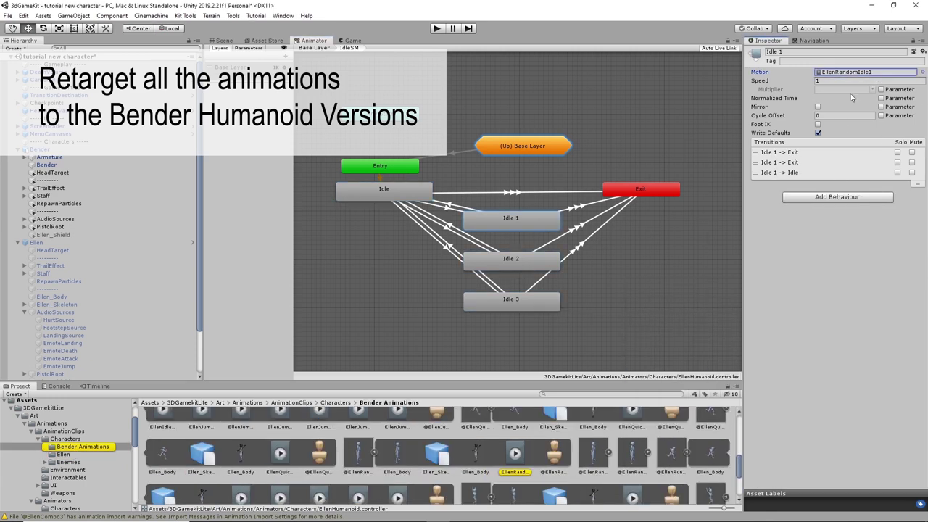
click(511, 217)
click(866, 71)
click(511, 258)
click(866, 72)
click(384, 189)
click(867, 72)
Step: Return to the Base Layer and locate the Respawn state's EllenSpawn clip in the project to check its folder
click(450, 130)
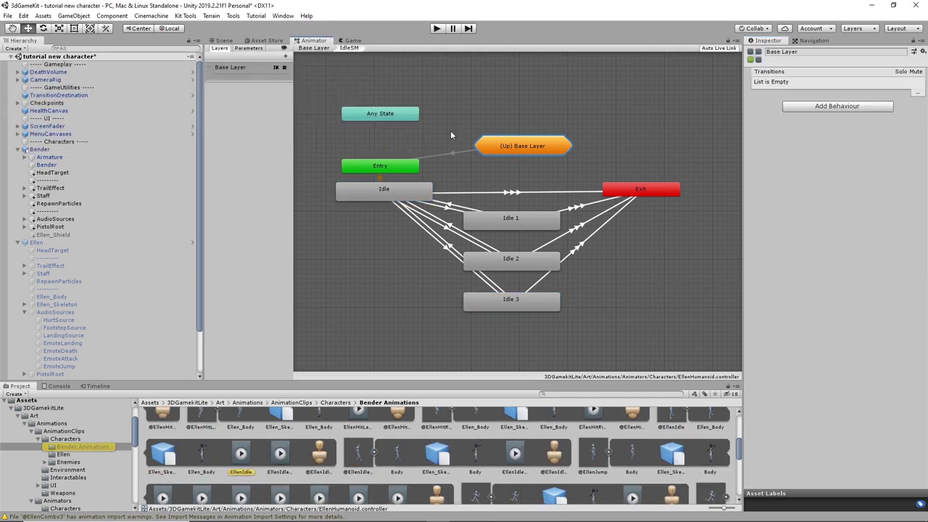
click(314, 48)
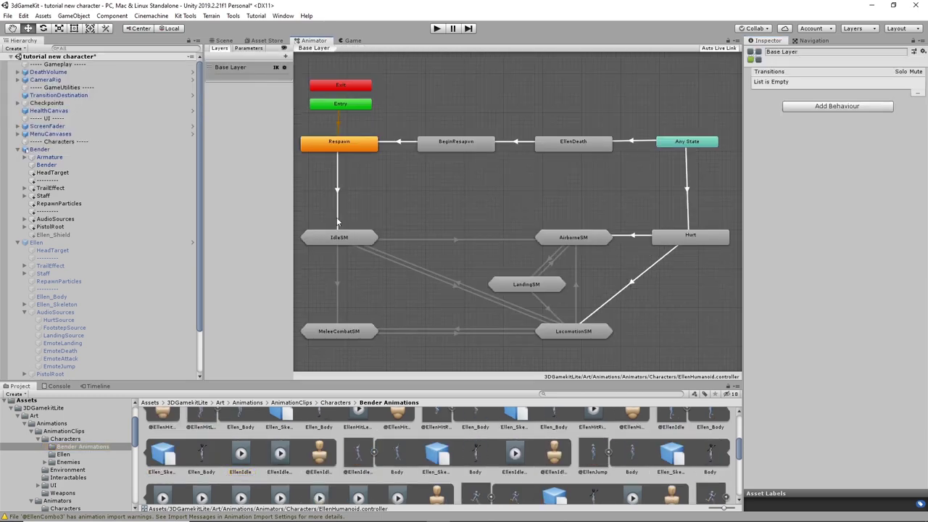
click(343, 145)
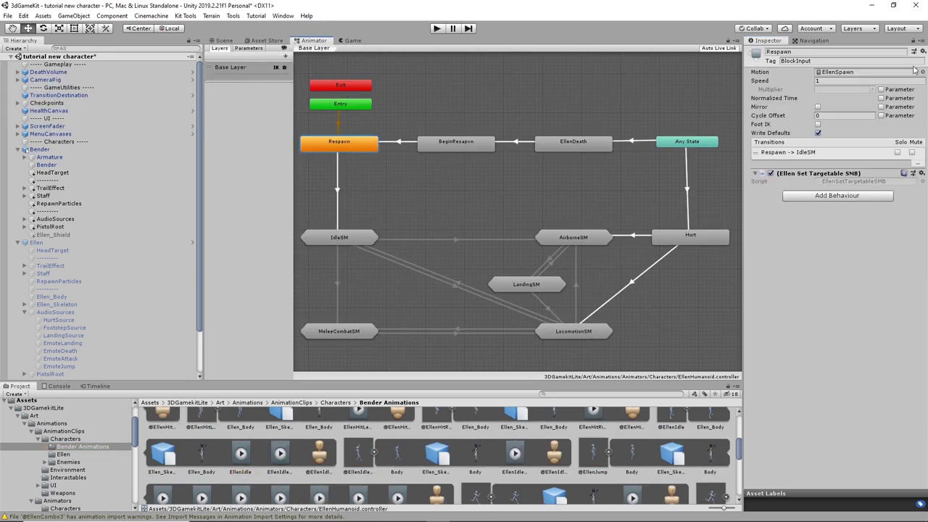
click(877, 74)
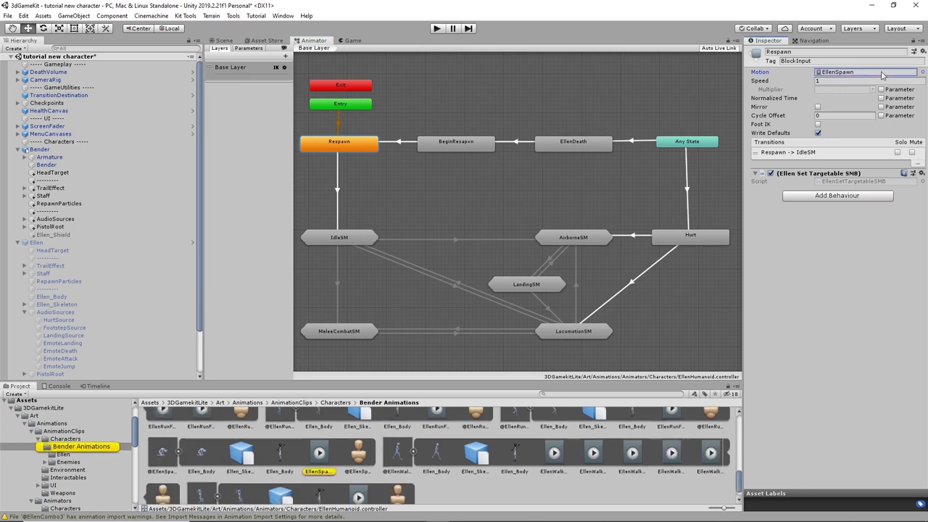
click(345, 237)
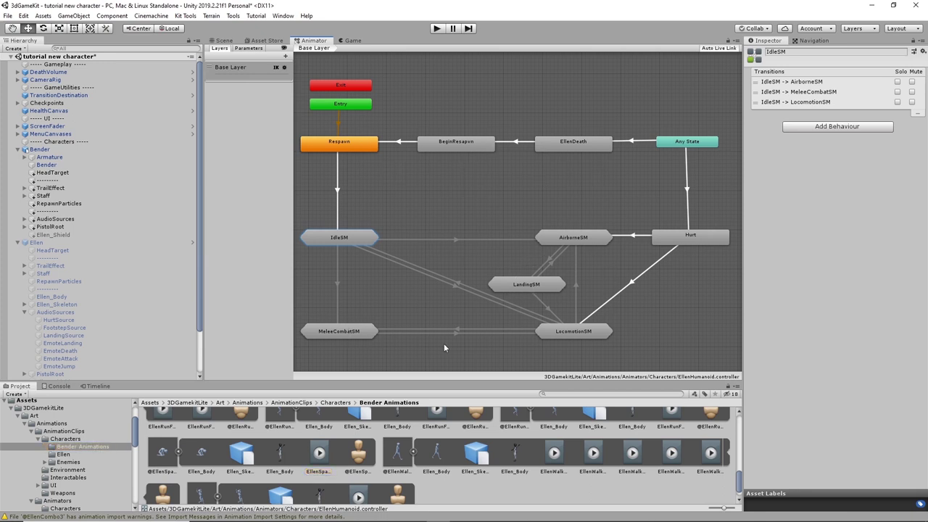
Step: Switch to the Scene view, select Bender, and save both the scene and the project
click(223, 41)
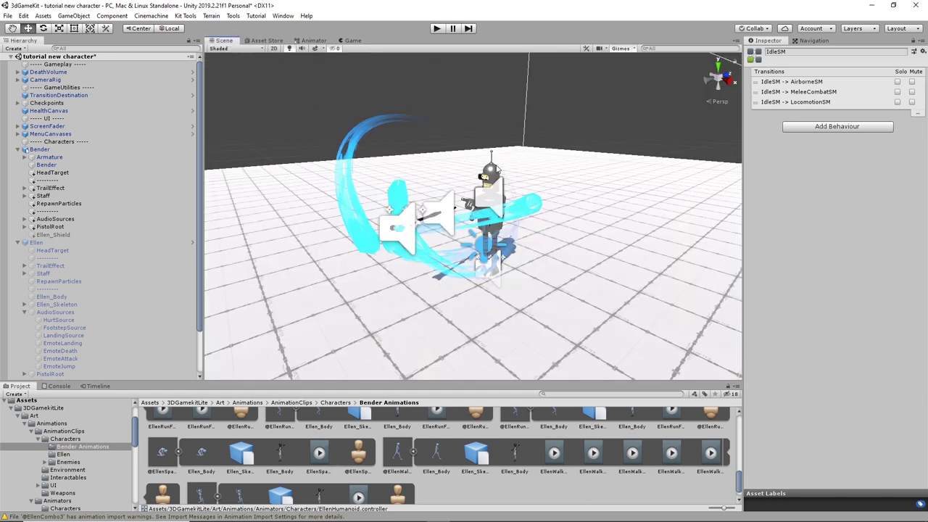
click(493, 173)
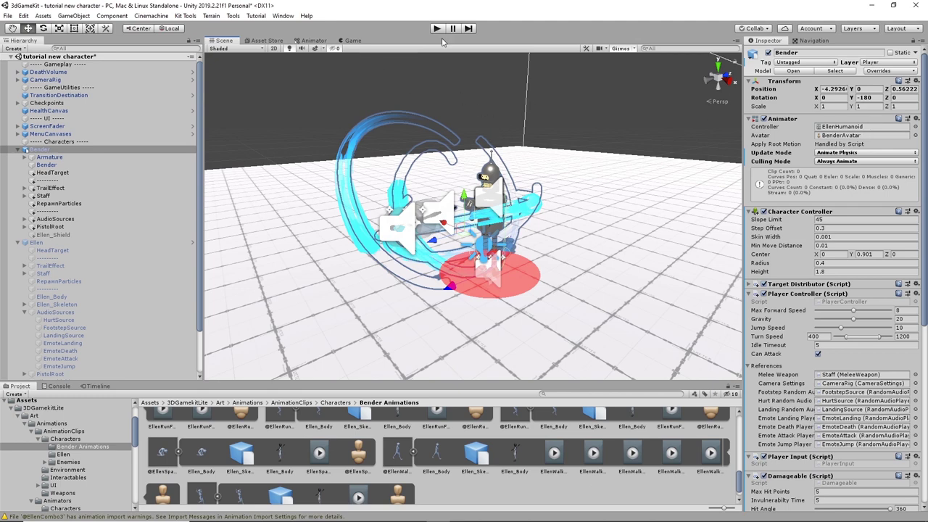
click(7, 15)
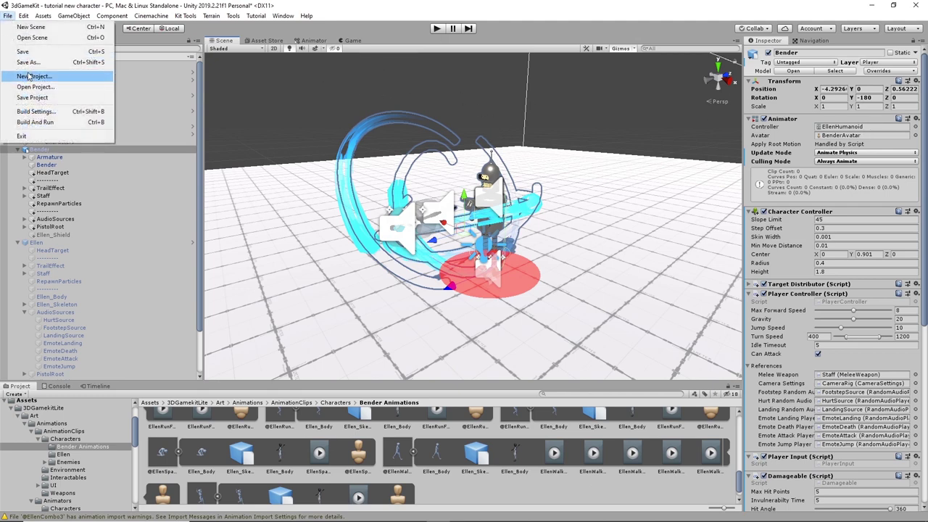
click(29, 56)
click(8, 16)
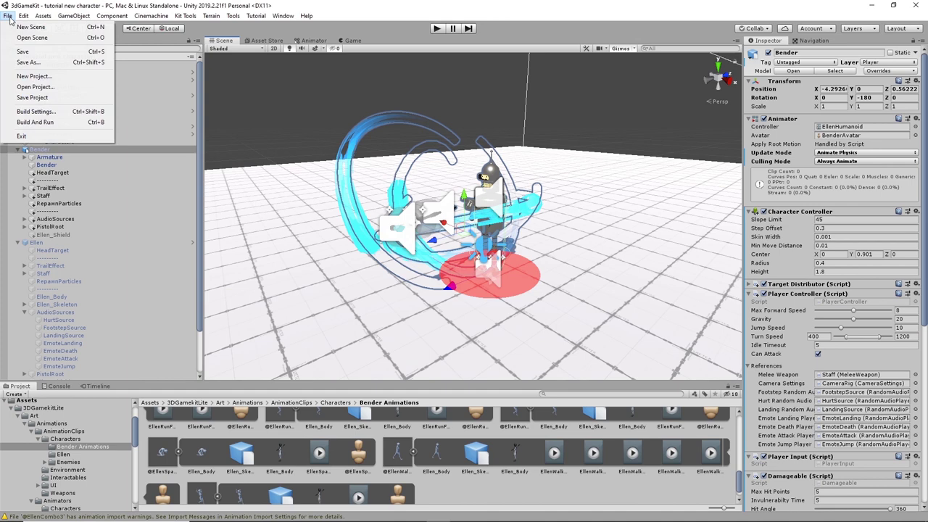
click(29, 100)
Step: Play the scene to test Bender's running, turning and jumping animations, and exit play mode
click(437, 28)
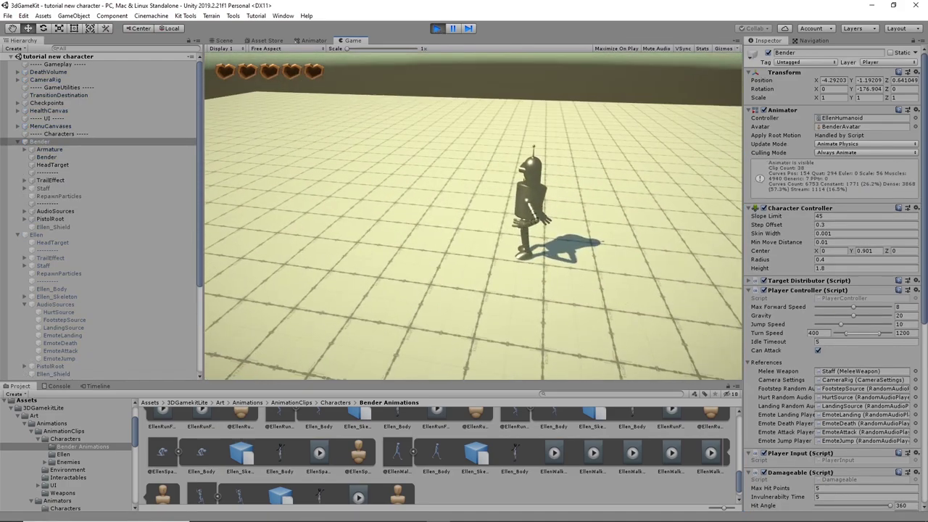
key(w)
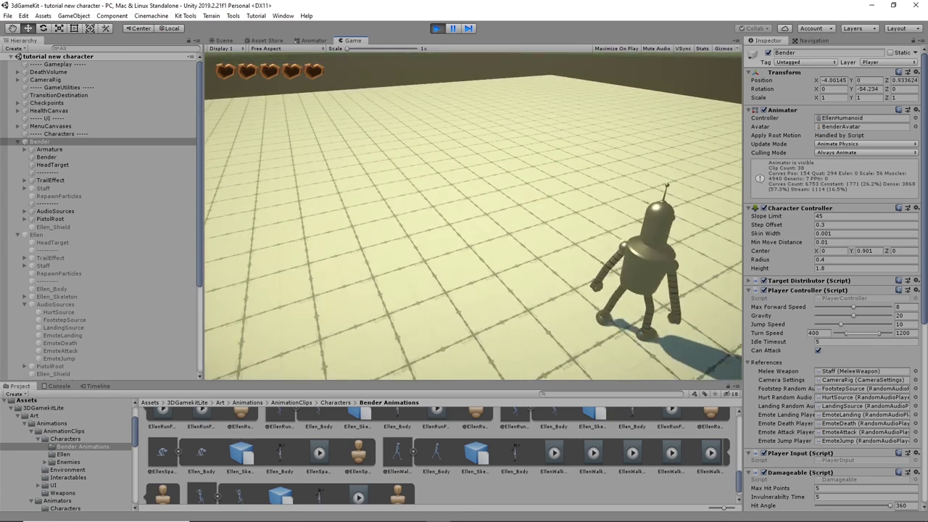
key(w)
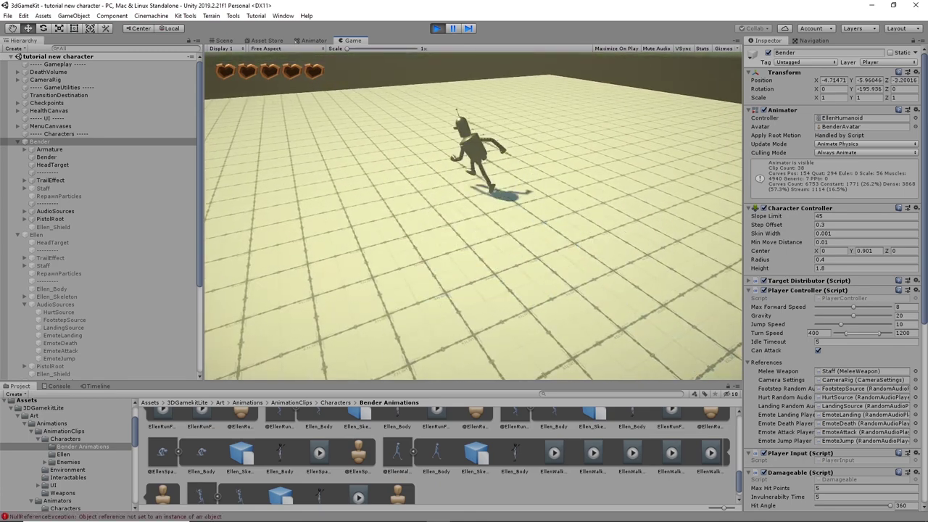
key(d)
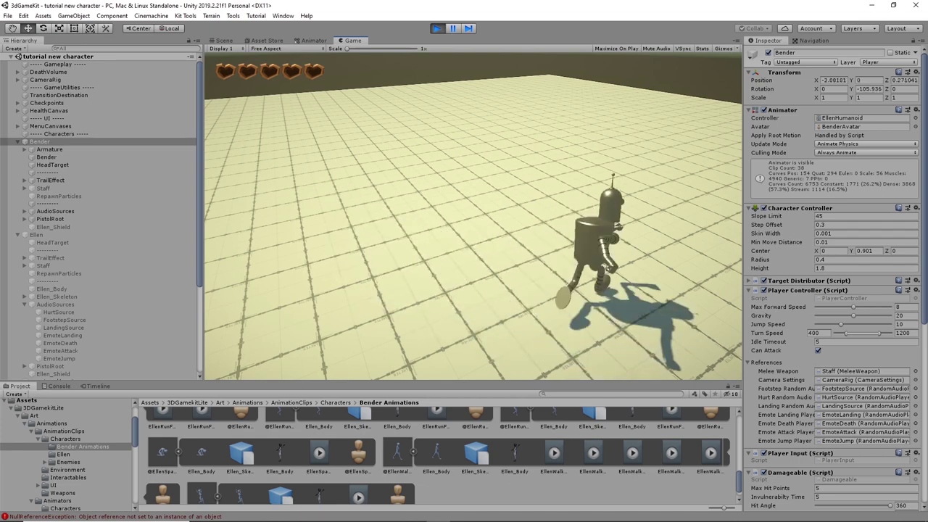
key(w)
key(a)
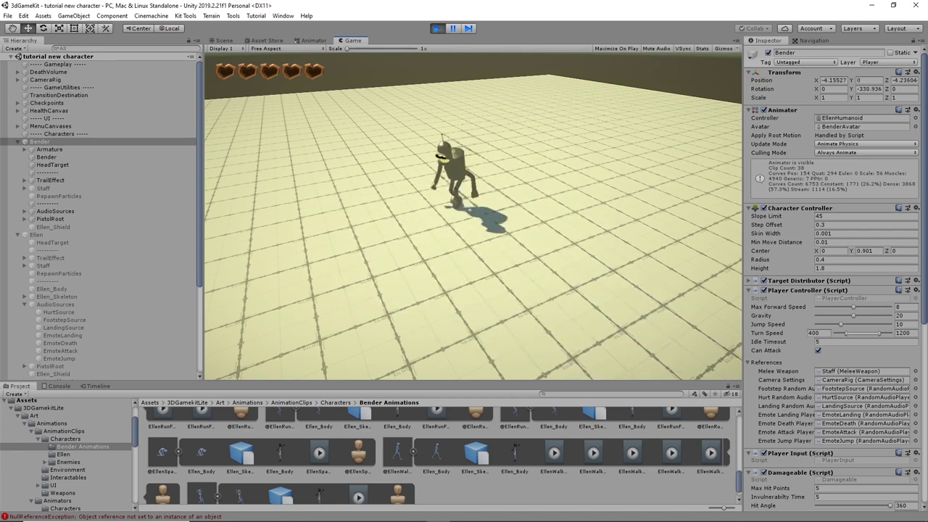
key(d)
key(w)
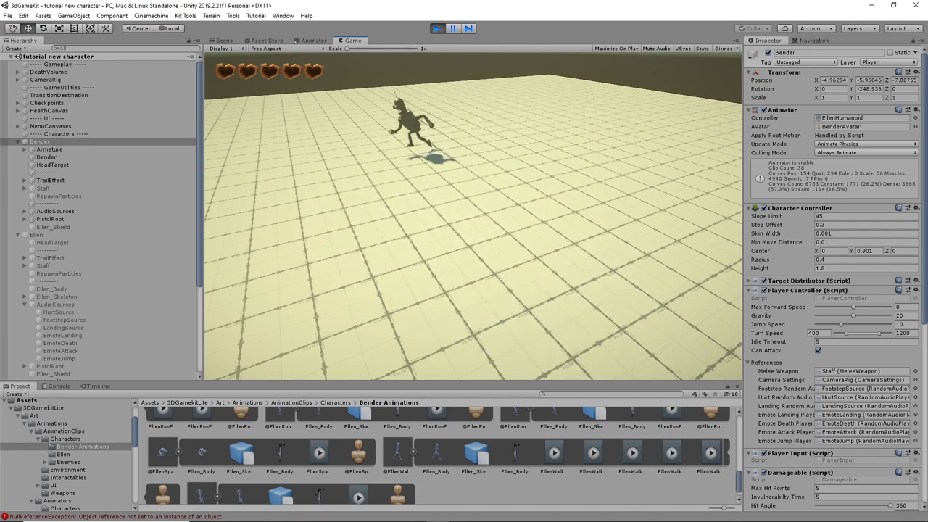
key(space)
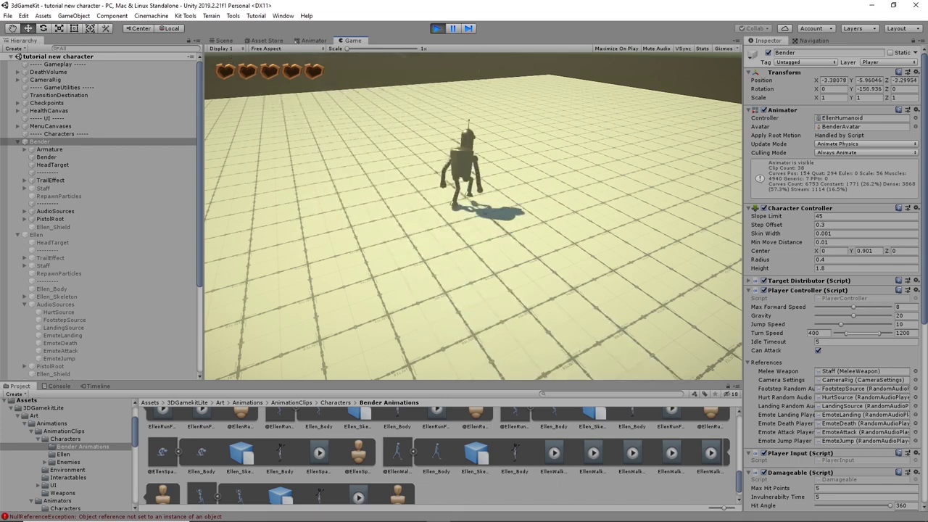
key(s)
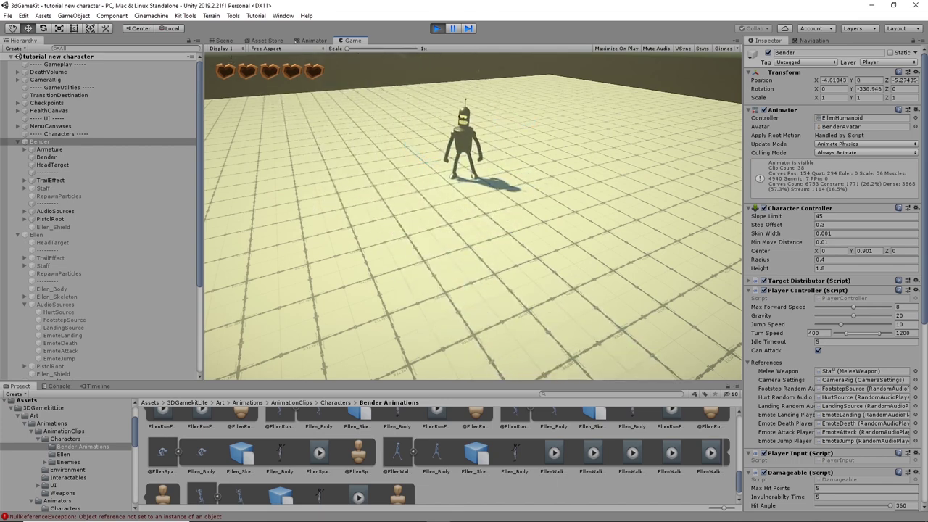
key(d)
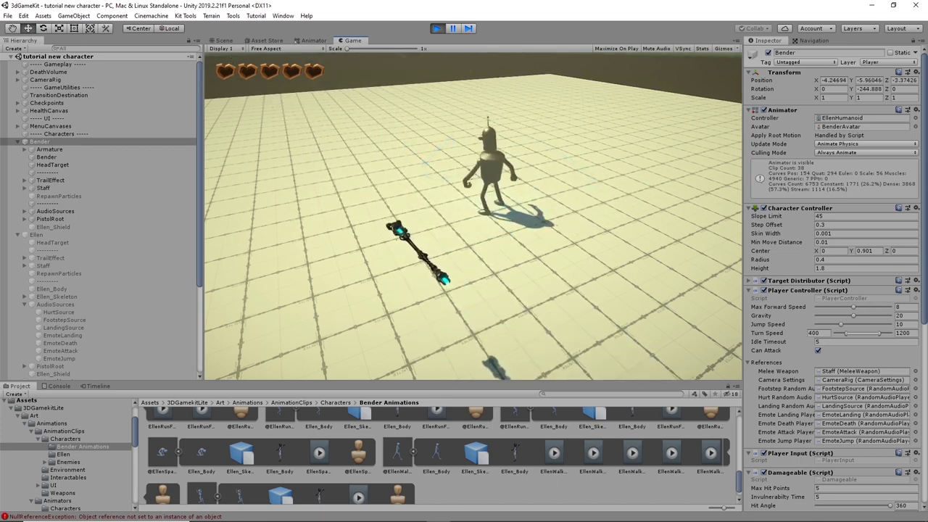
key(s)
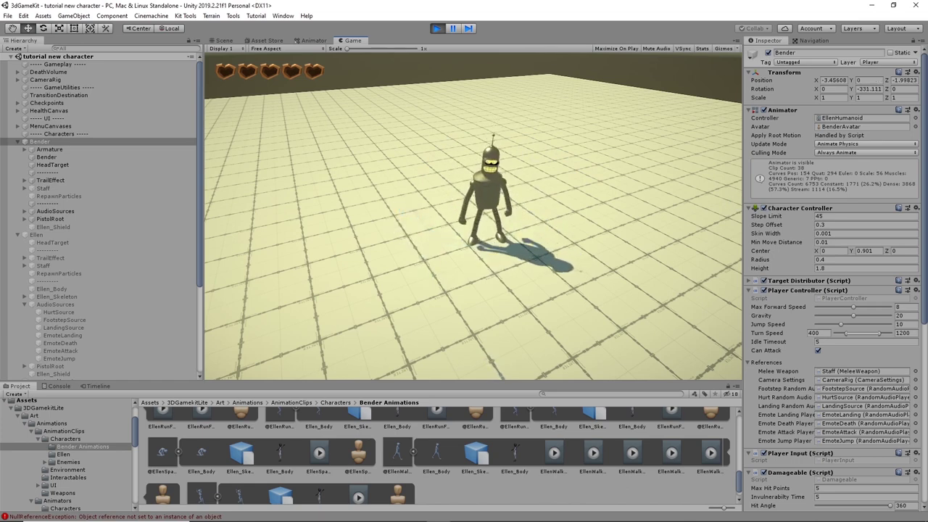
key(w)
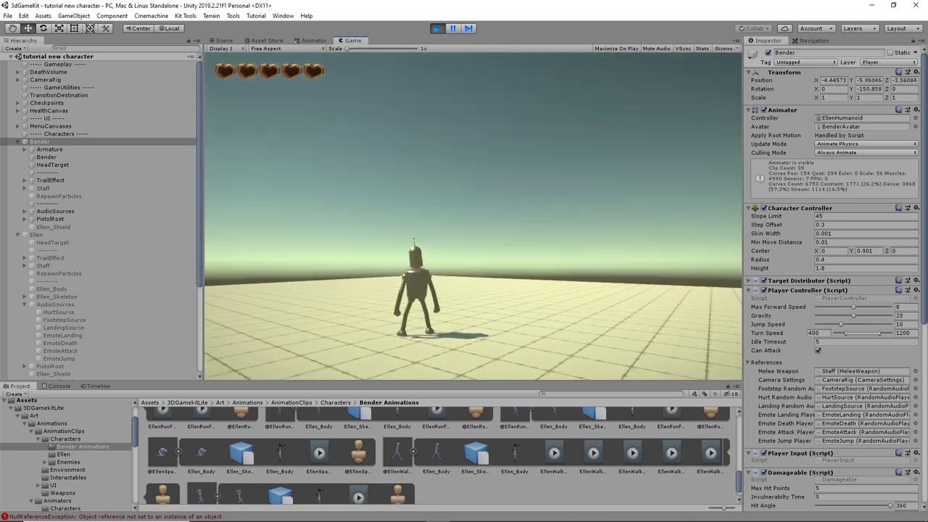
key(Escape)
click(437, 28)
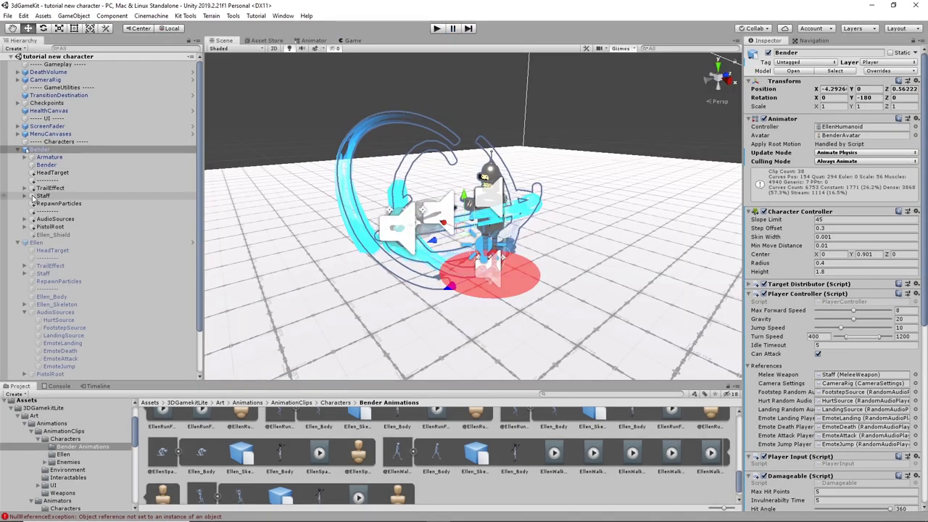
Step: Set the To Follow transform of the Fixed Update Follow script on Bender's Staff to hand.L
click(44, 195)
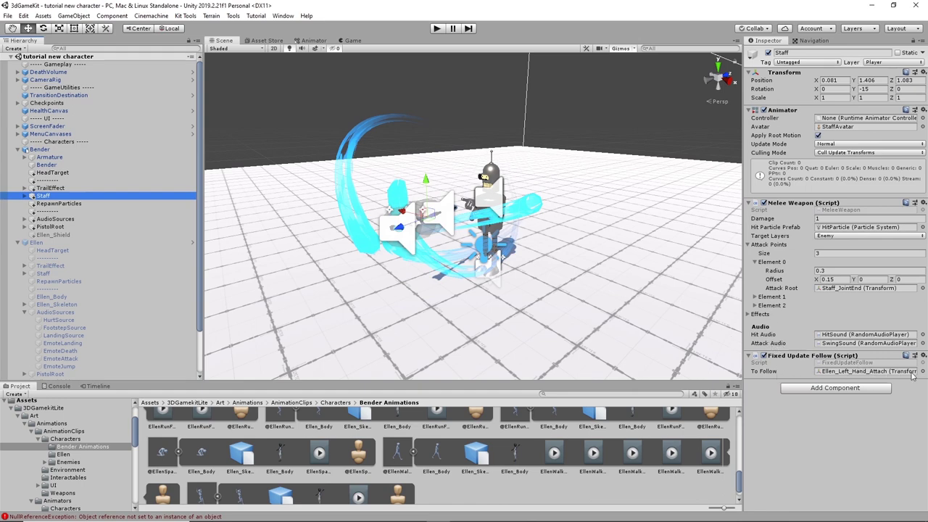
click(862, 372)
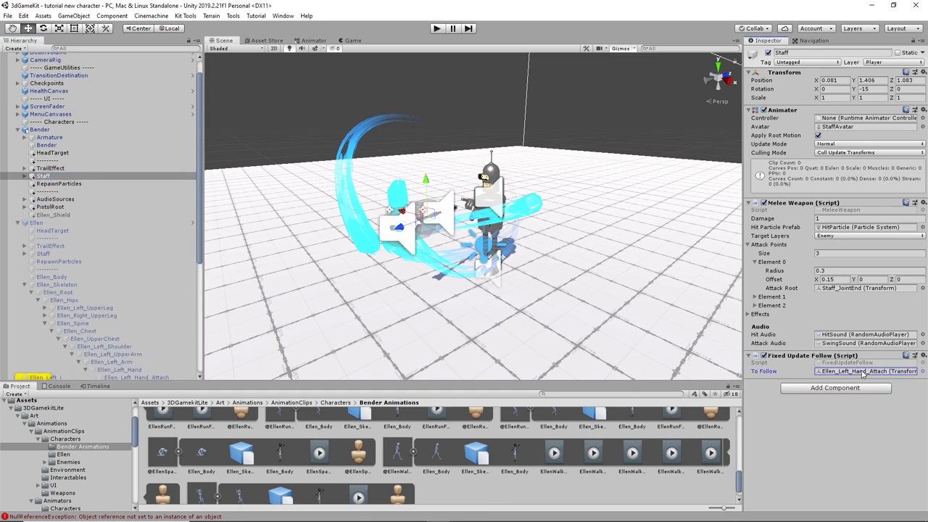
click(922, 371)
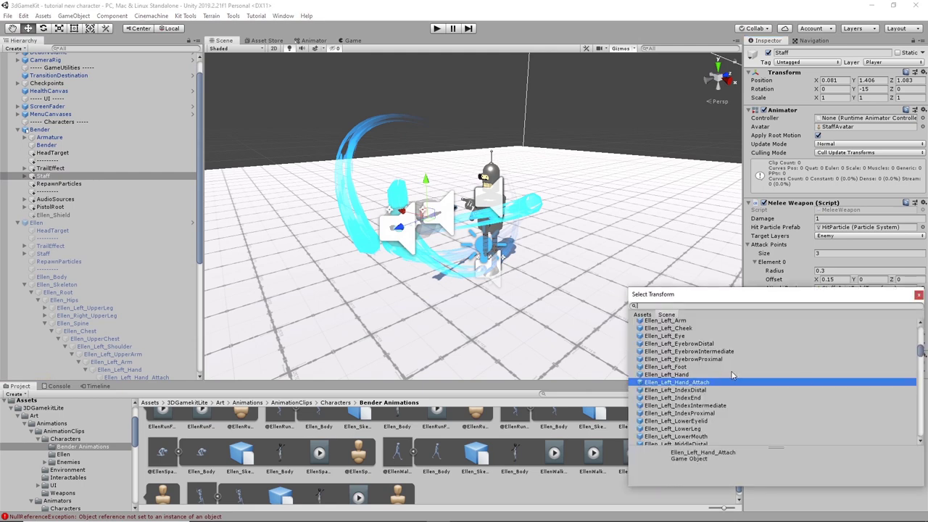
scroll(728, 386, down, 5)
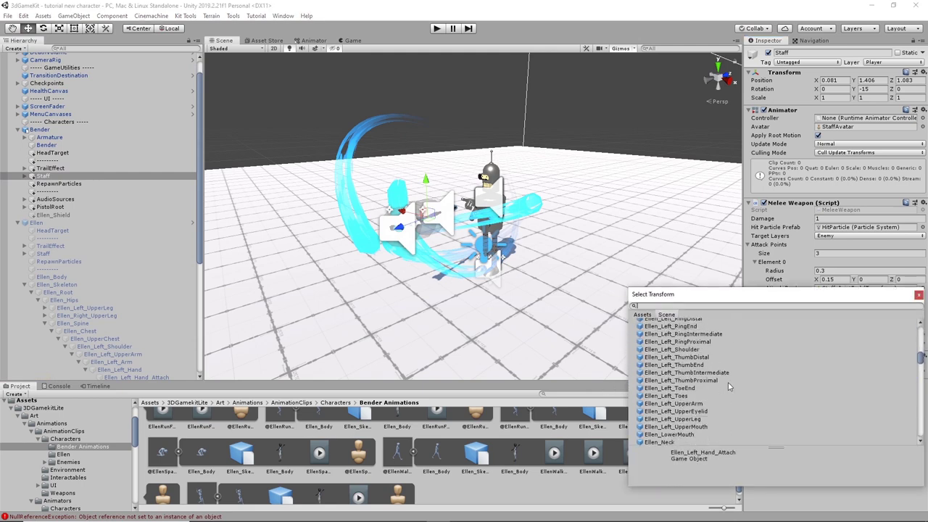
scroll(727, 382, down, 15)
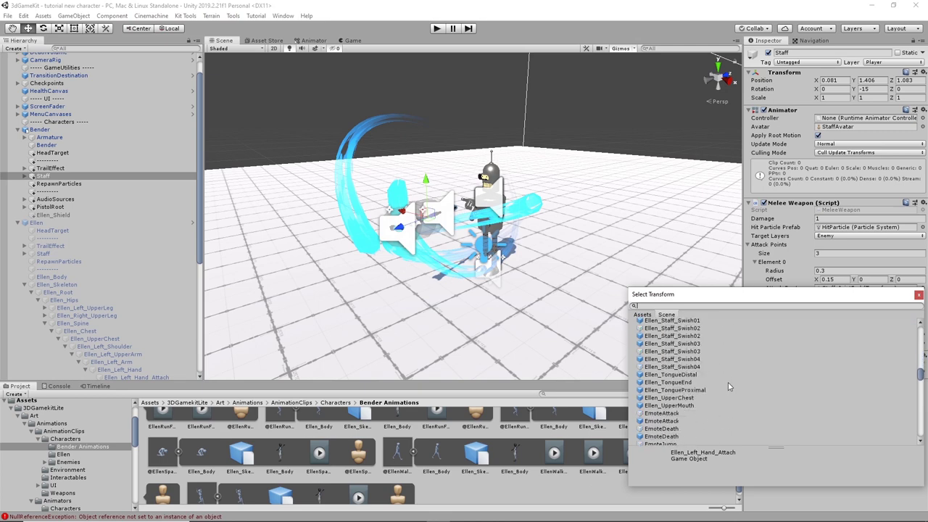
scroll(728, 382, down, 3)
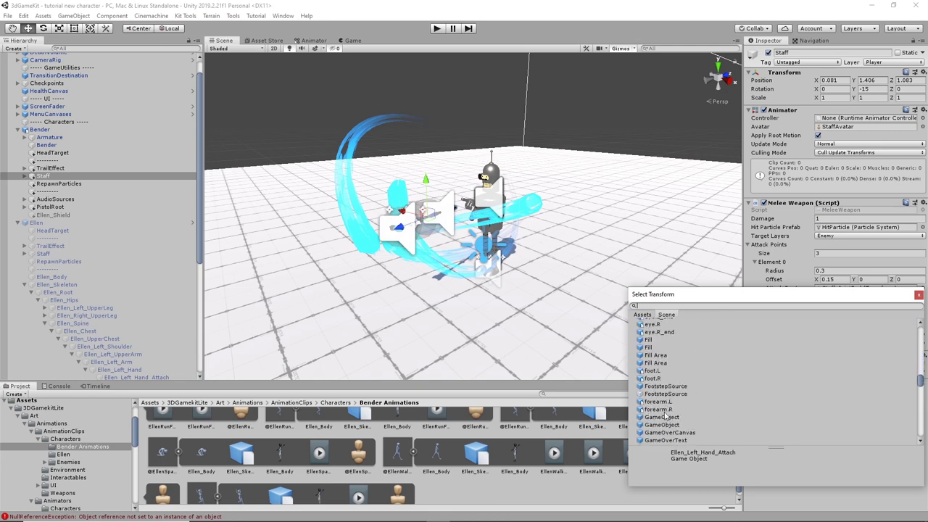
scroll(682, 387, down, 1)
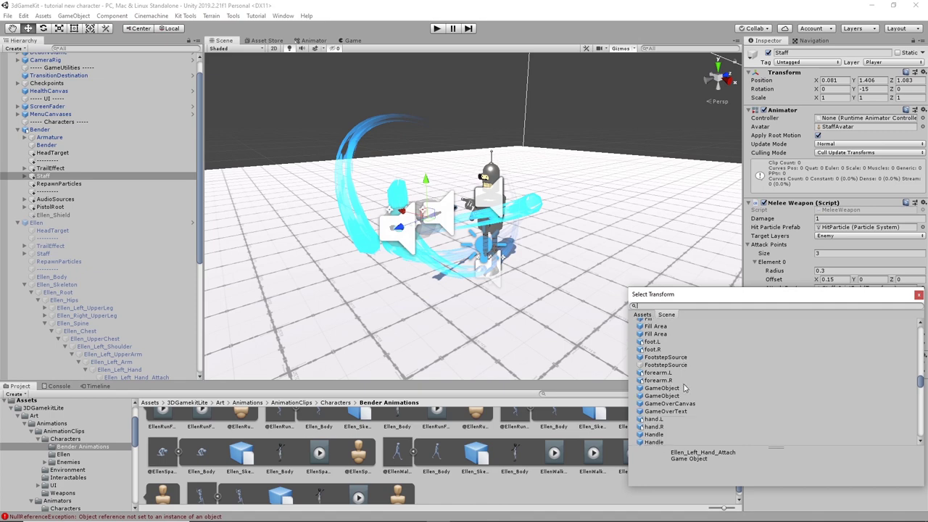
click(655, 419)
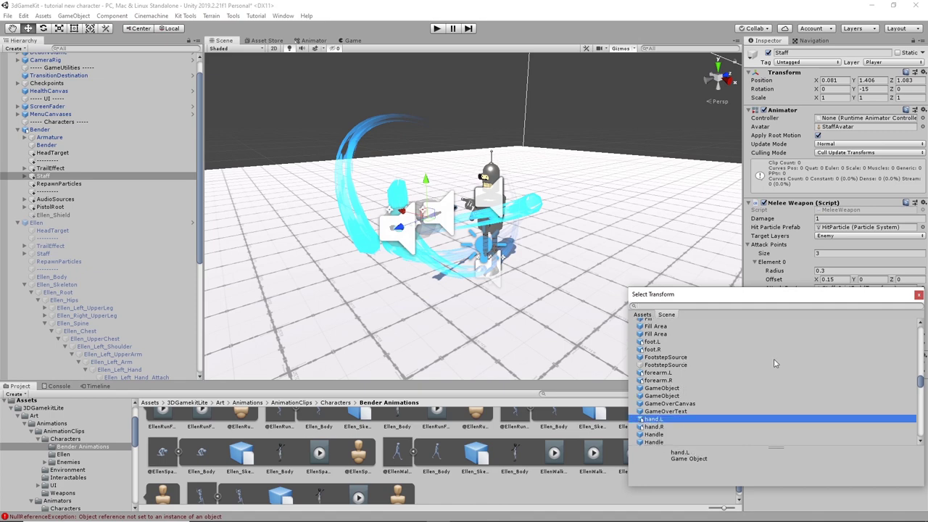
Step: Check the Staff's To Follow, Hit Audio, Attack Audio, Attack Root and Hit Particle Prefab references by locating each referenced object
click(918, 295)
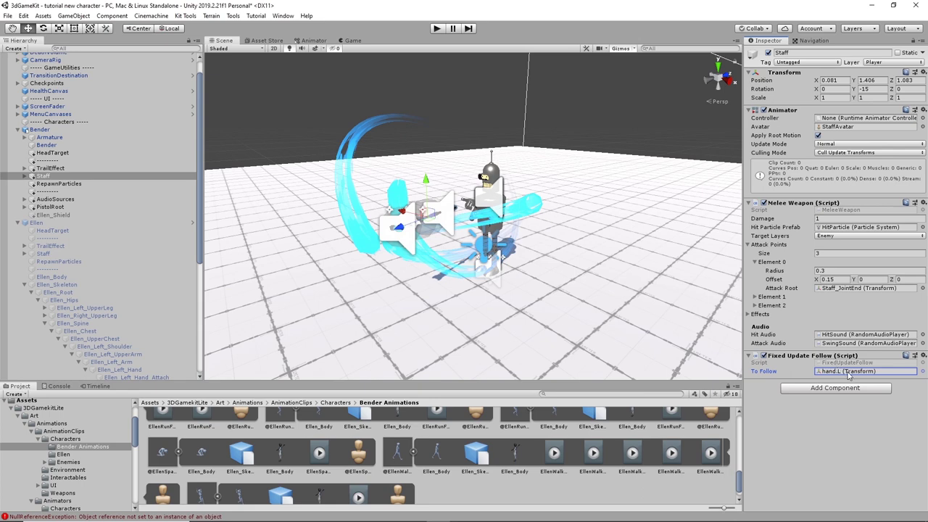
click(848, 371)
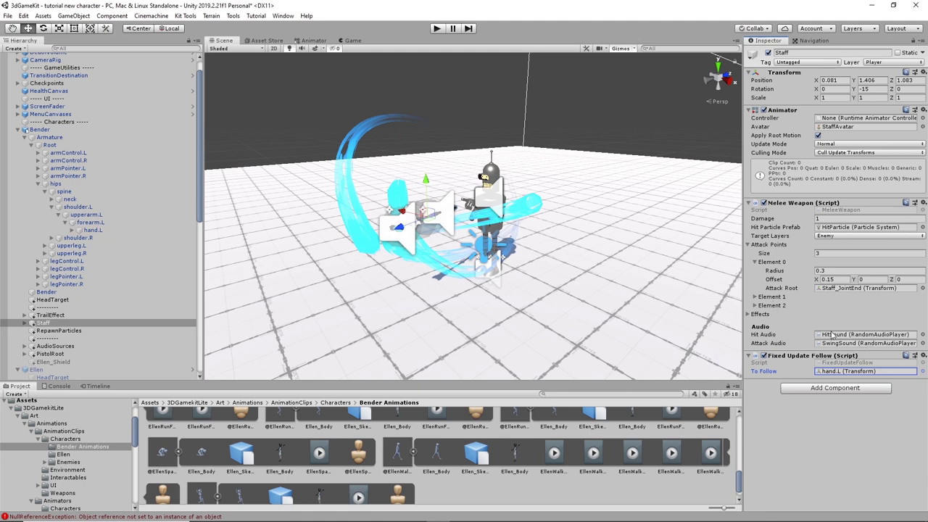
click(875, 336)
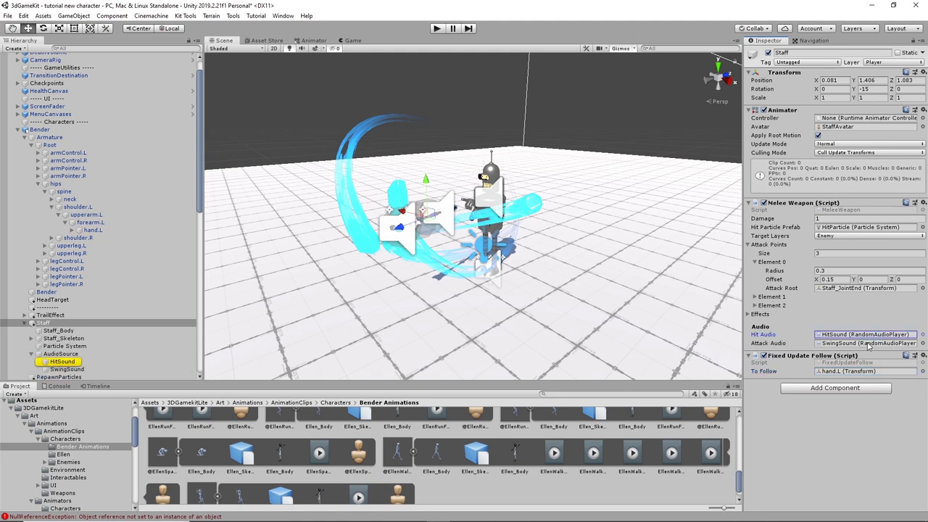
click(874, 343)
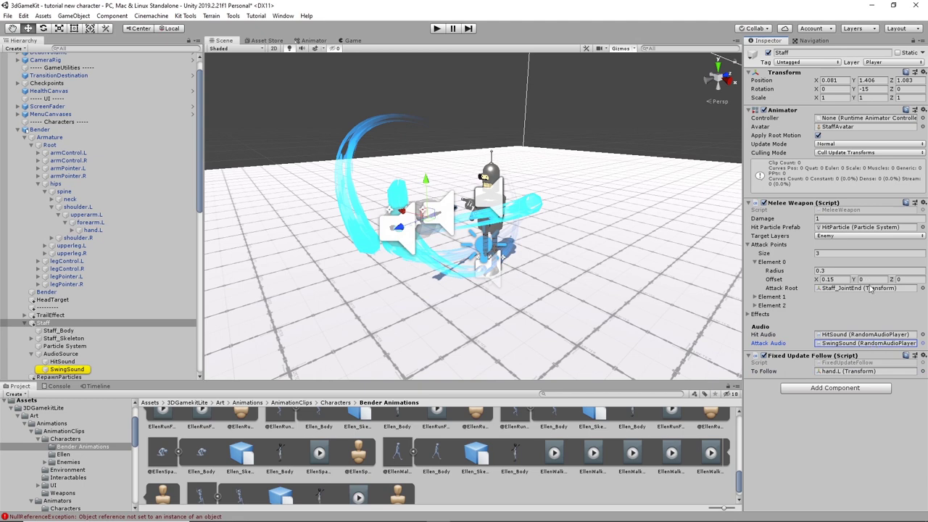
click(868, 288)
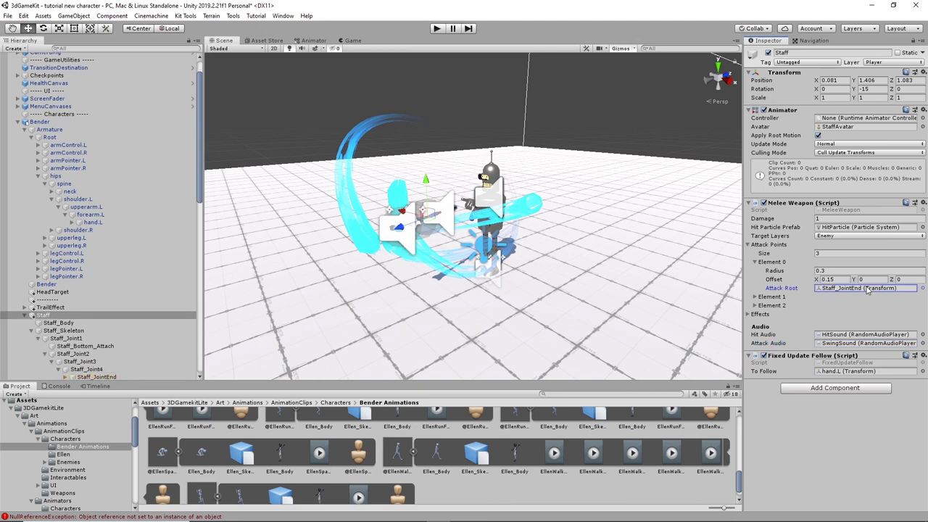
click(866, 227)
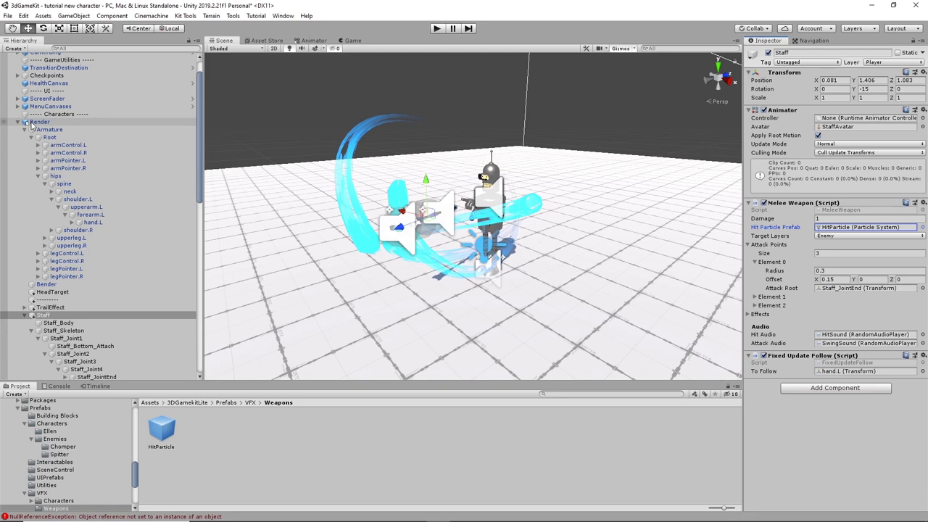
Step: Select Bender, play the scene, and test his staff attack combo
click(48, 122)
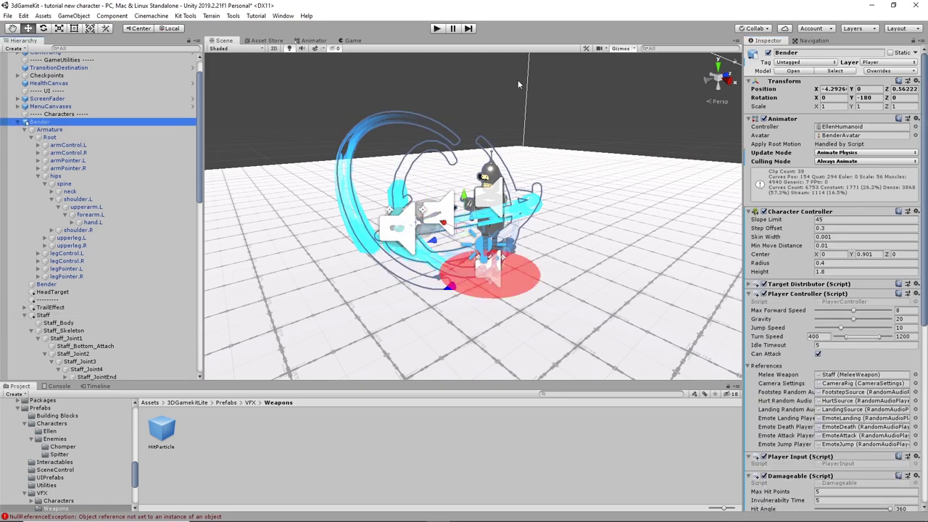
click(437, 30)
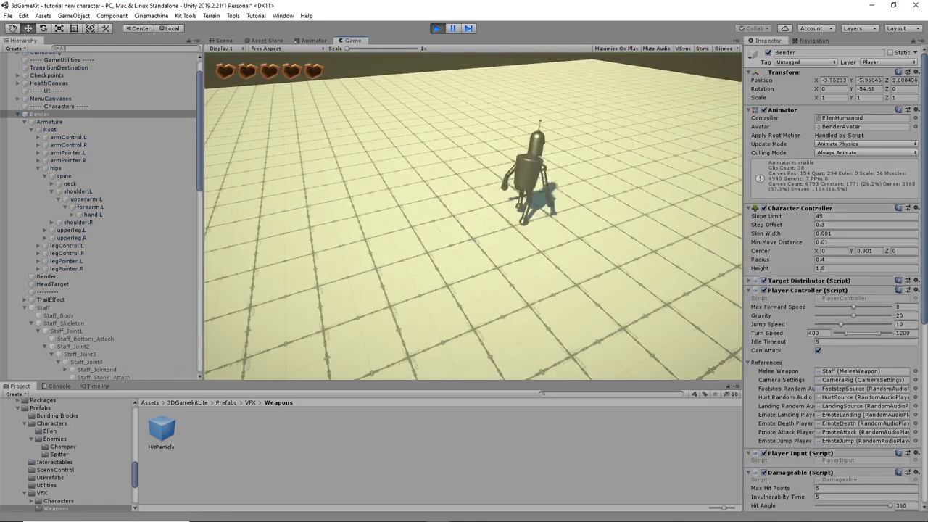
key(ctrl)
key(ctrl)
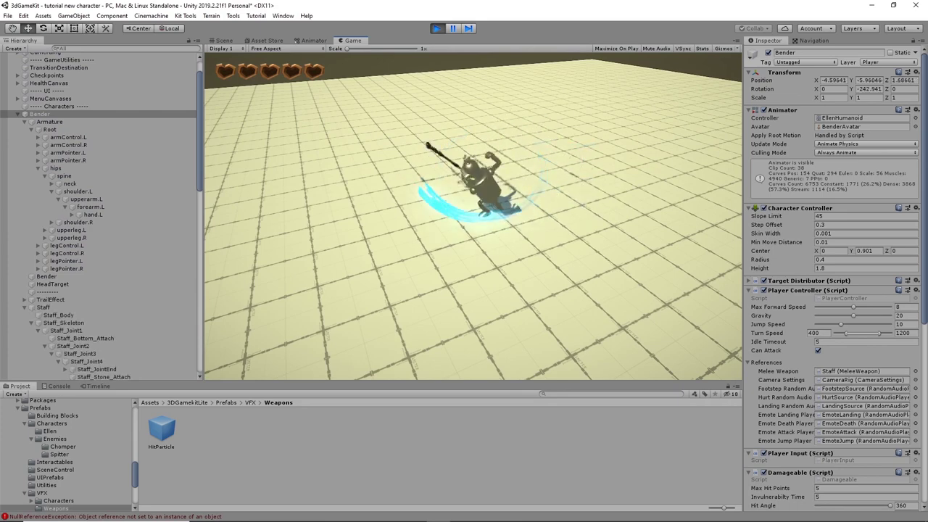
key(ctrl)
key(ctrl)
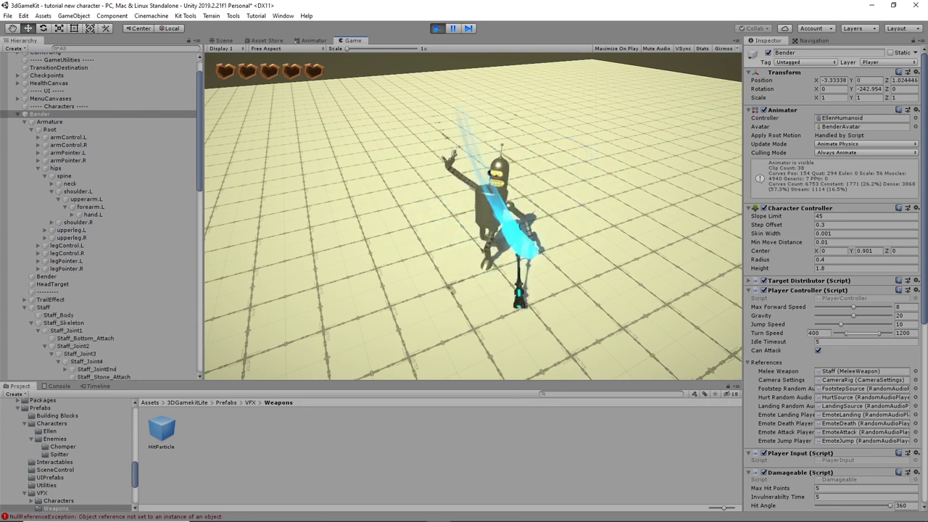
Step: Test Bender's running, turning and jumping in every direction, and exit play mode
key(s)
key(w)
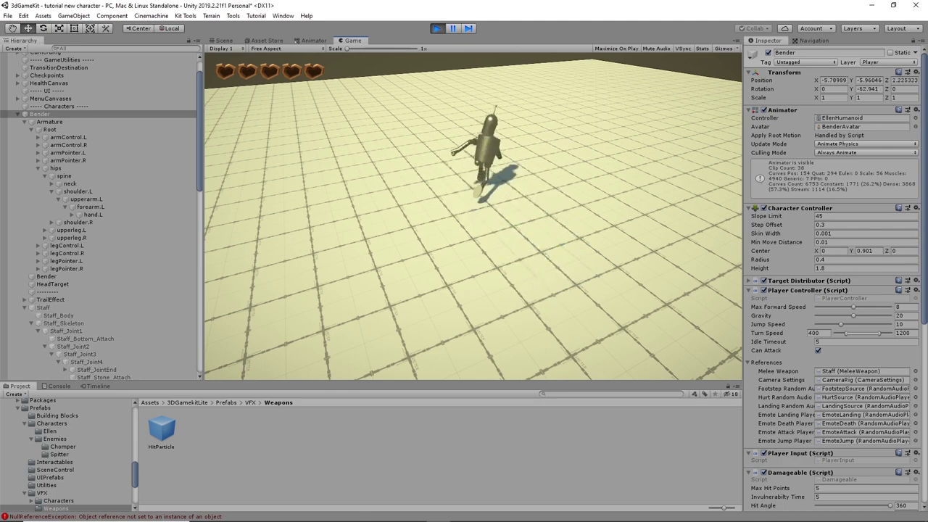
key(space)
key(s)
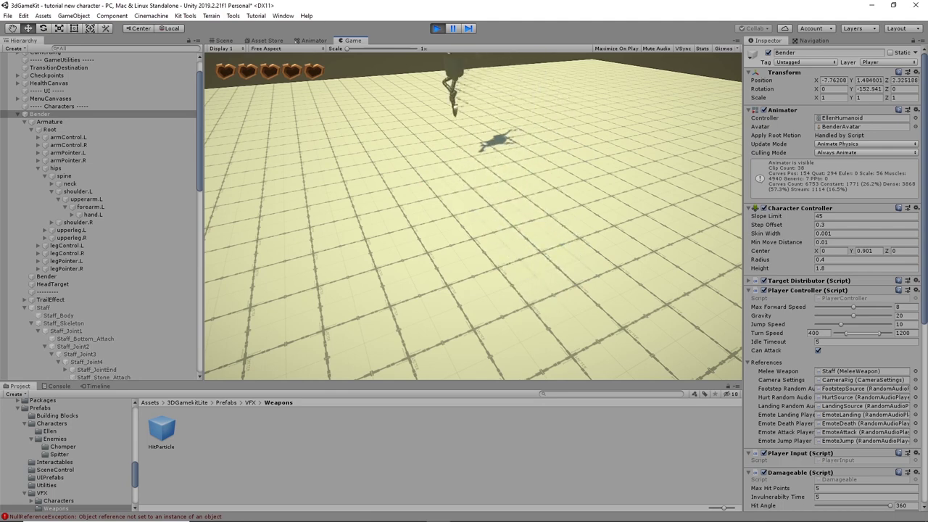
key(d)
key(d)
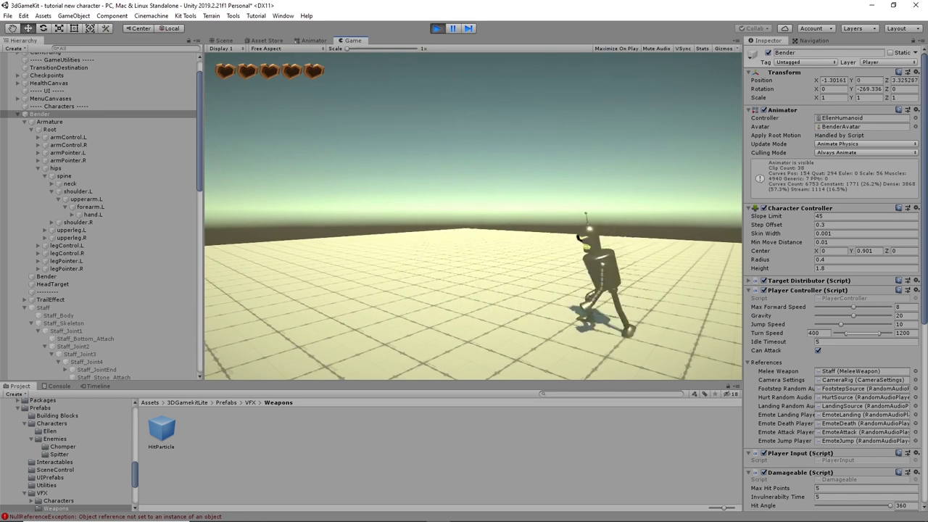
key(a)
key(d)
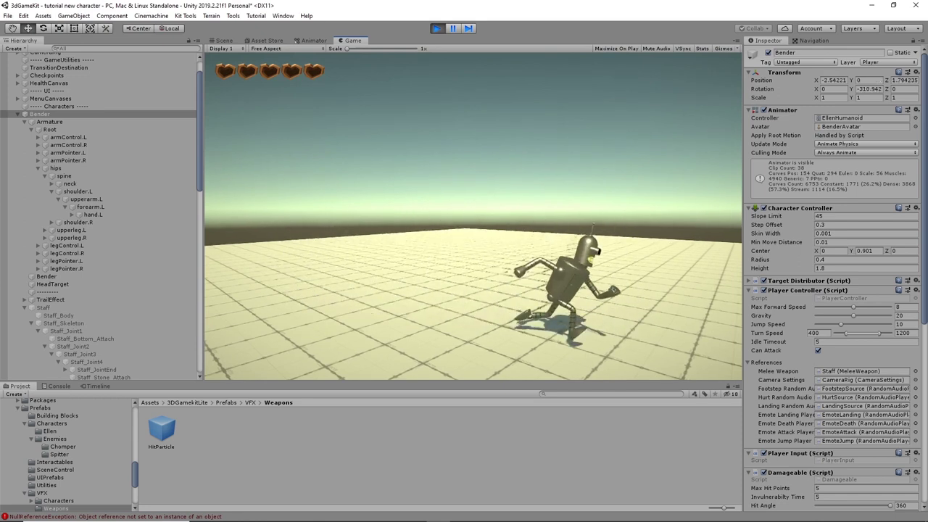
key(a)
key(d)
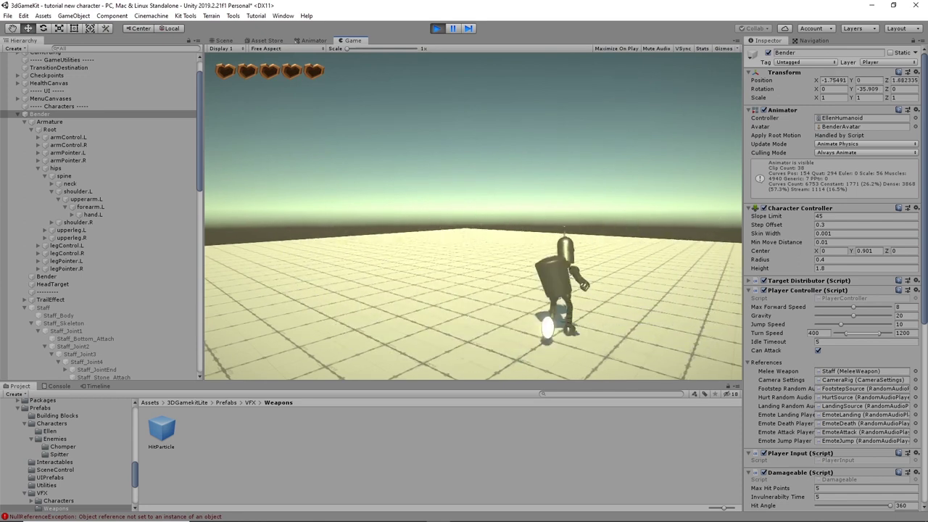
key(w)
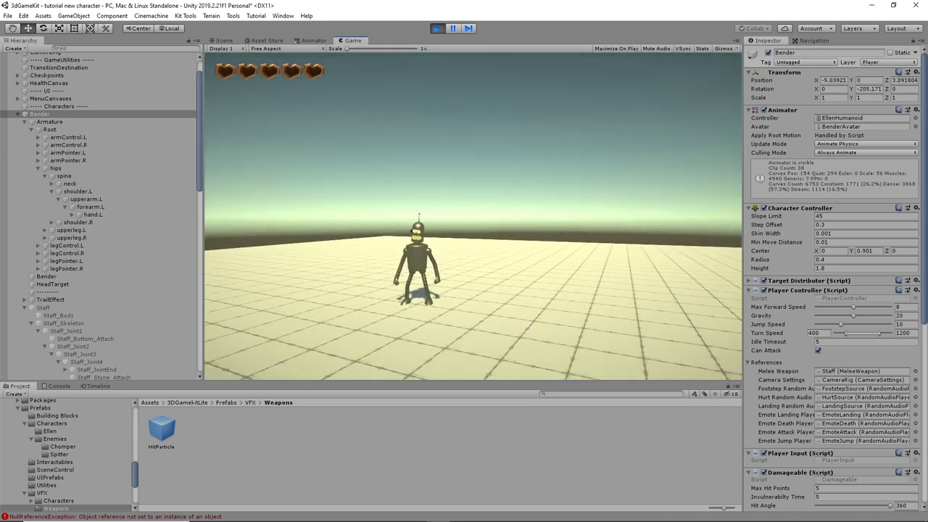
key(Escape)
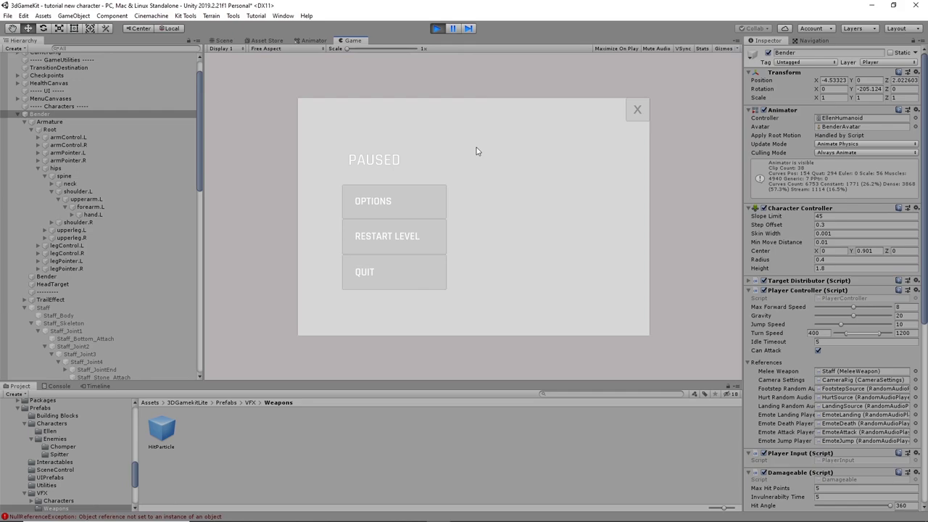
click(435, 29)
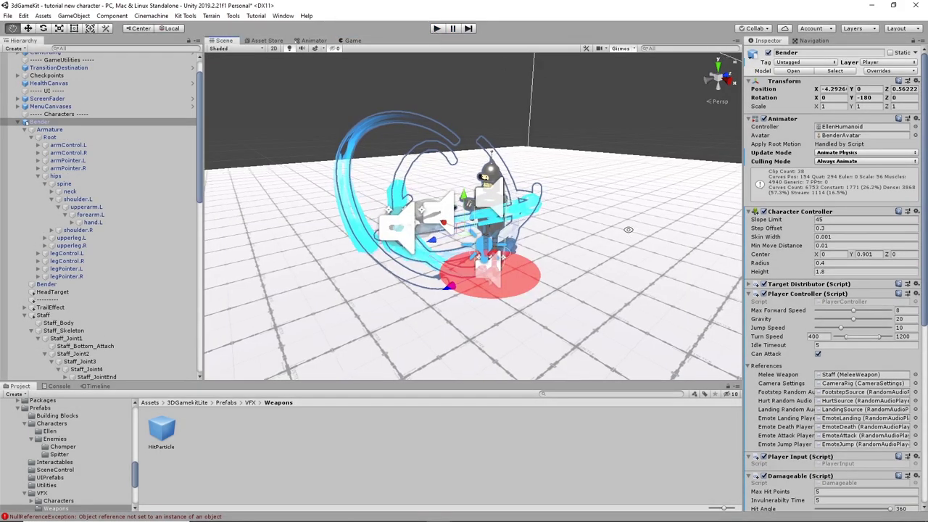
Step: Select the source model asset of the Bender character and open its humanoid avatar configuration, saving the modified scene
alt+drag(628, 230, 322, 303)
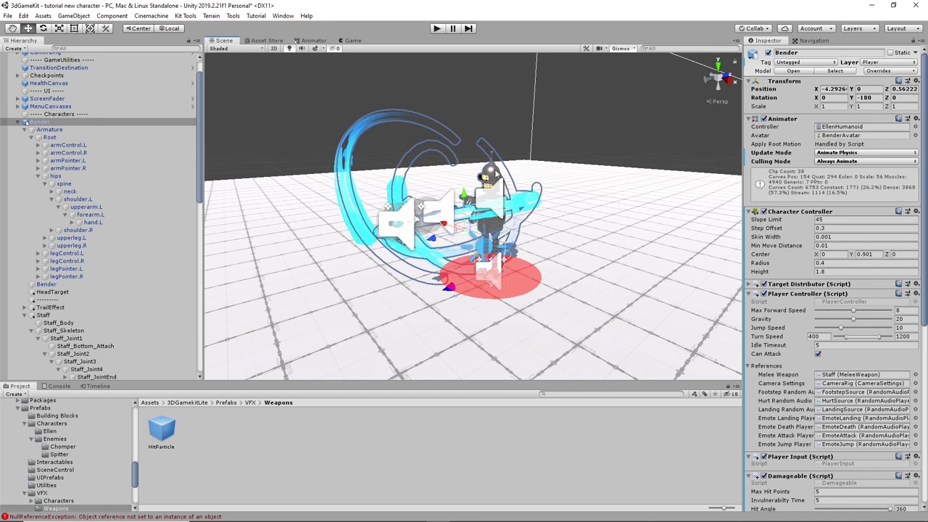
click(496, 173)
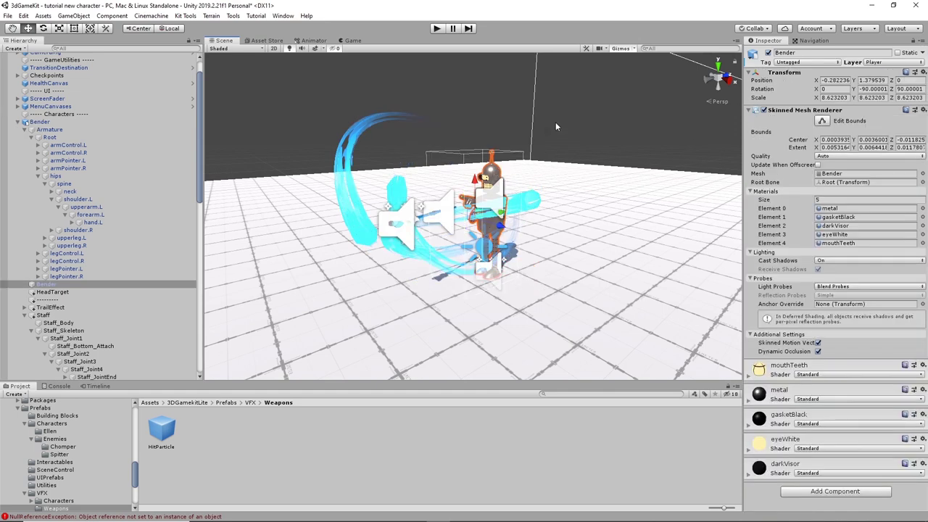
click(555, 126)
click(491, 180)
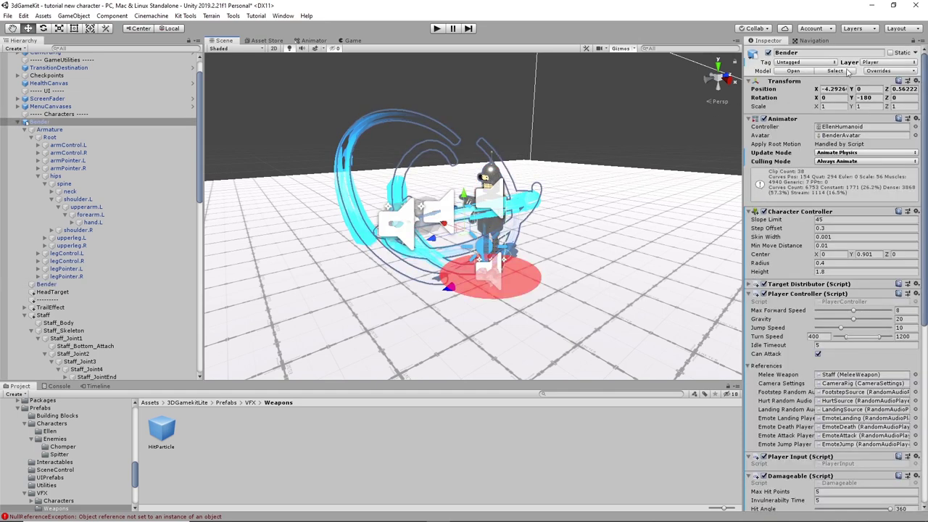
click(840, 71)
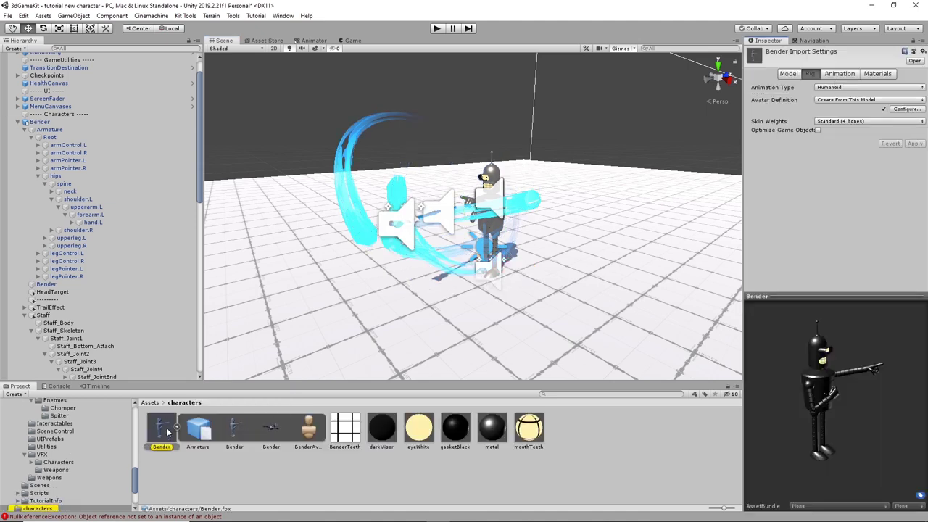
click(906, 109)
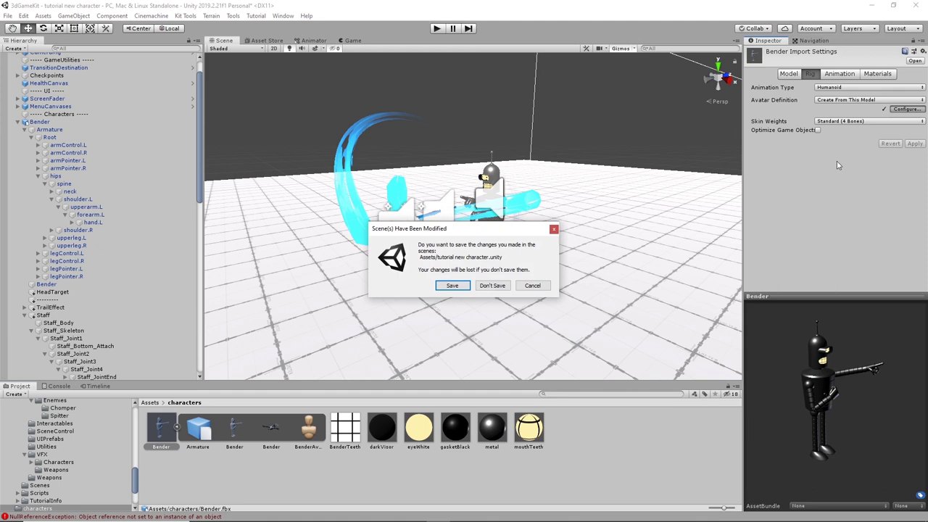
click(453, 286)
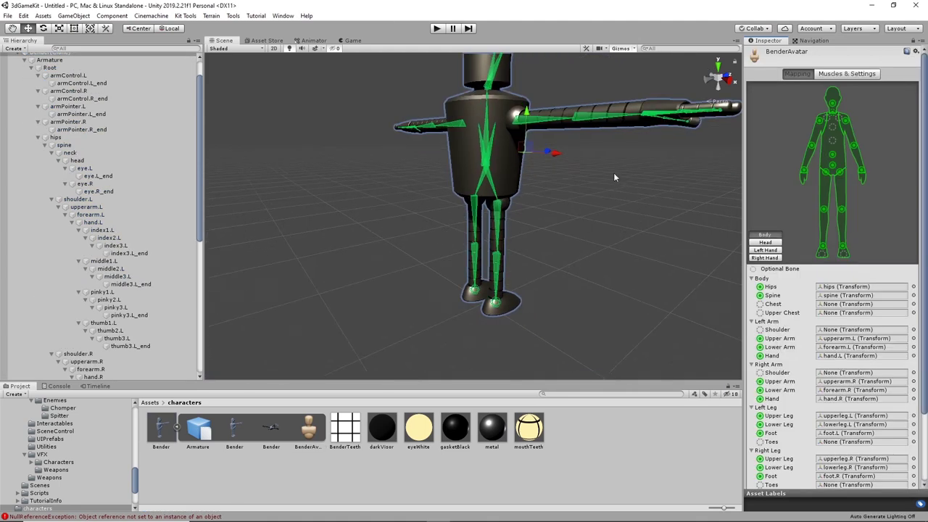
Step: In the avatar's Muscles & Settings, preview the Spine Front-Back bend, set its range to 0 to 0, and recentre the preview
alt+drag(613, 173, 614, 203)
scroll(579, 197, up, 3)
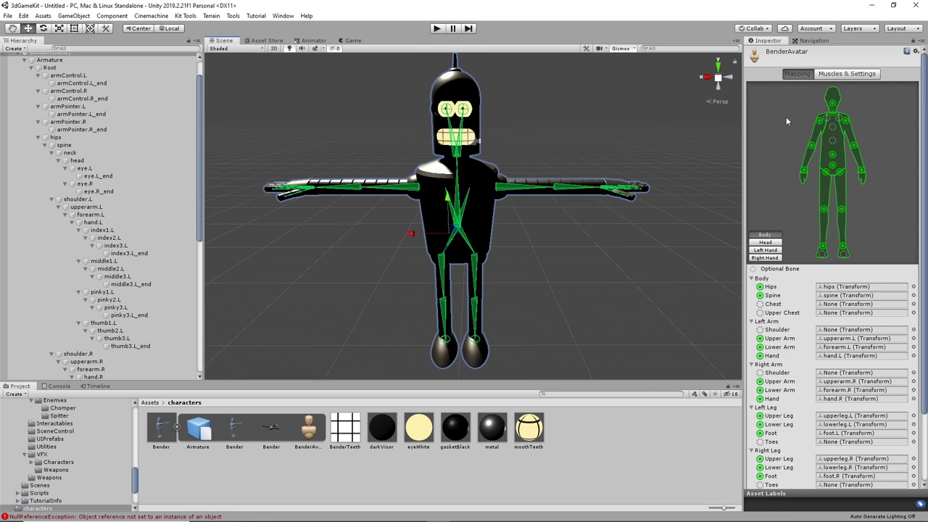
click(846, 73)
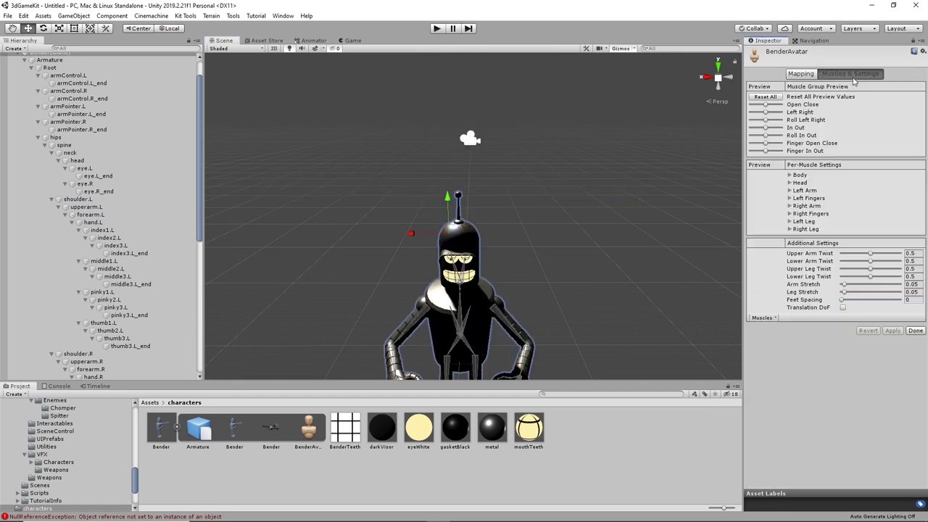
alt+right_drag(596, 275, 609, 210)
scroll(609, 179, up, 5)
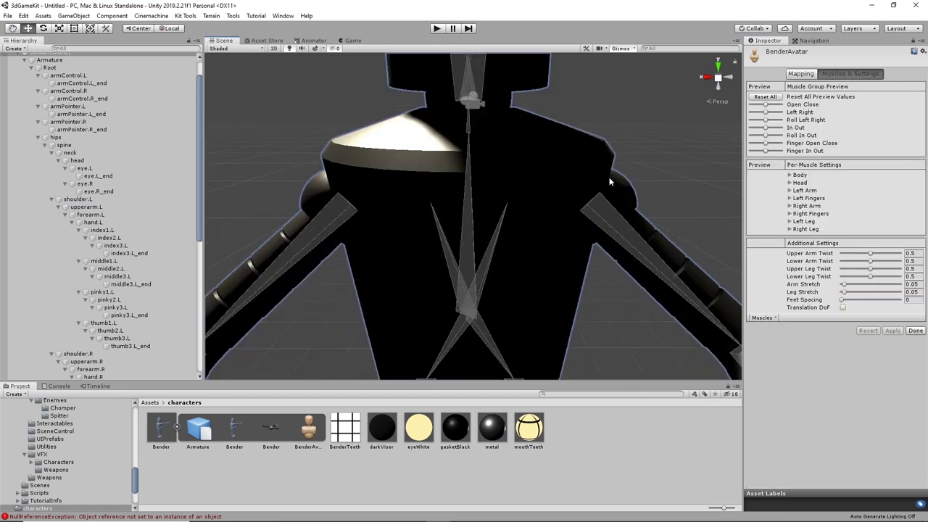
scroll(609, 178, down, 3)
alt+drag(528, 225, 593, 203)
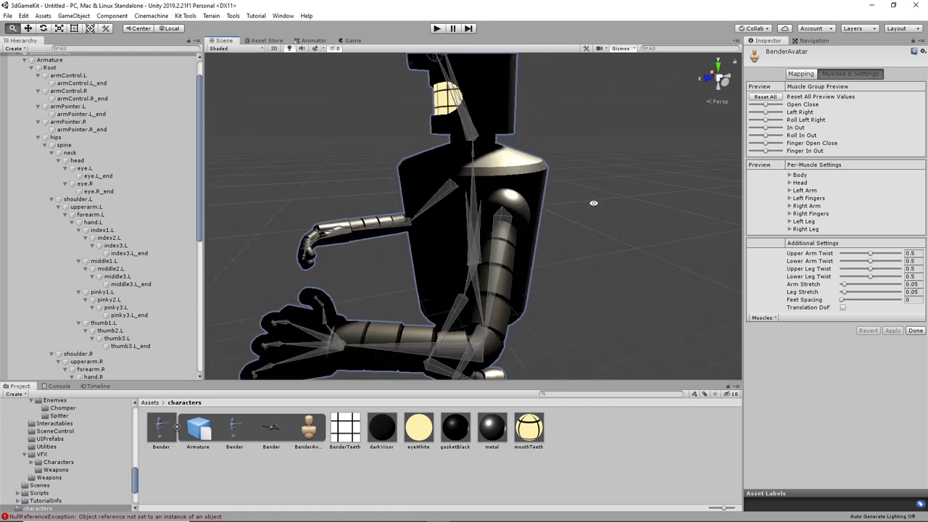
click(790, 175)
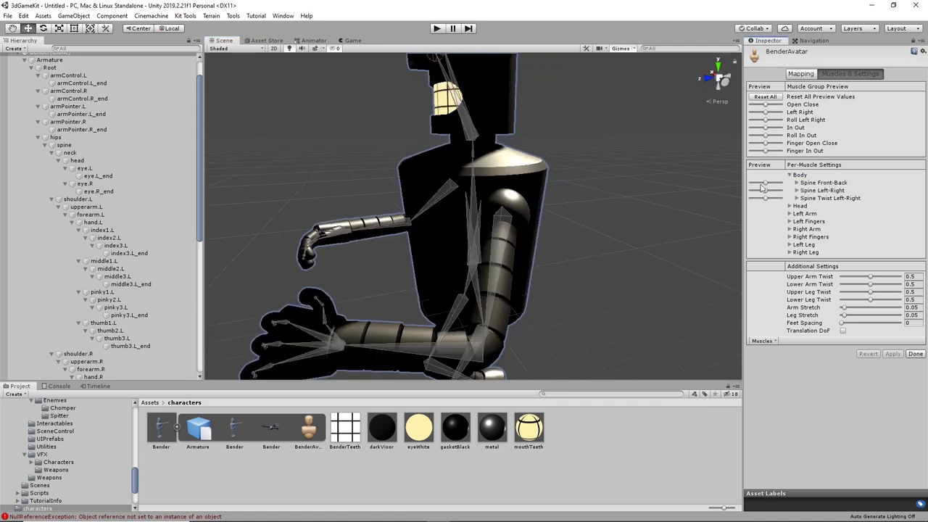
drag(764, 187, 735, 207)
click(797, 183)
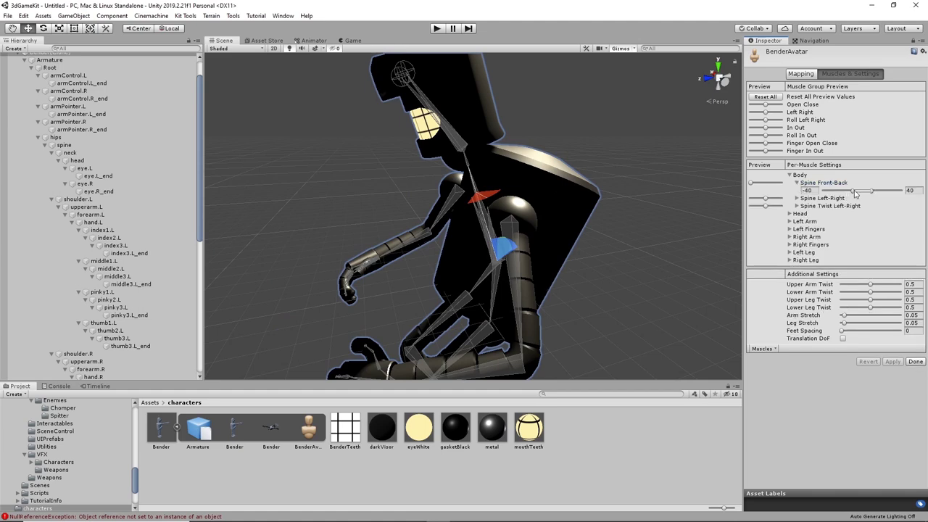
mouse_move(852, 190)
mouse_down()
mouse_move(875, 192)
mouse_move(837, 195)
mouse_up()
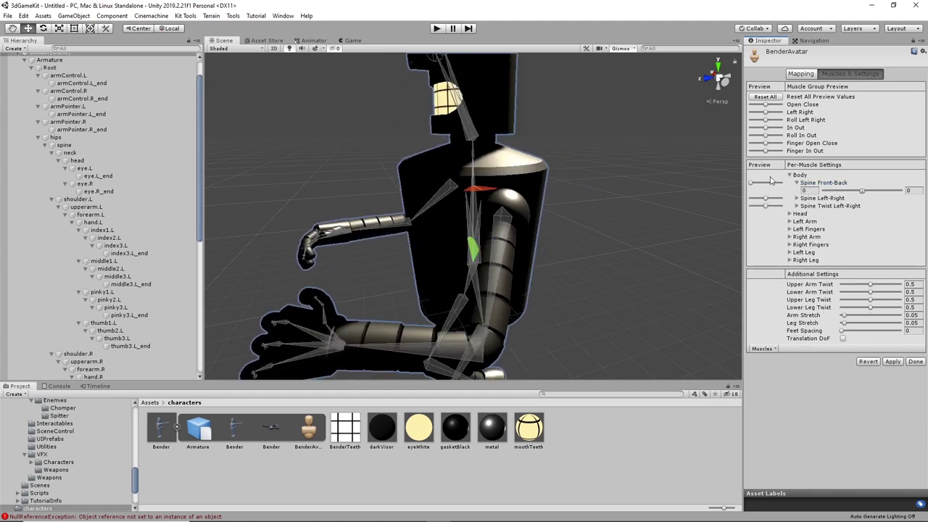
drag(751, 182, 767, 192)
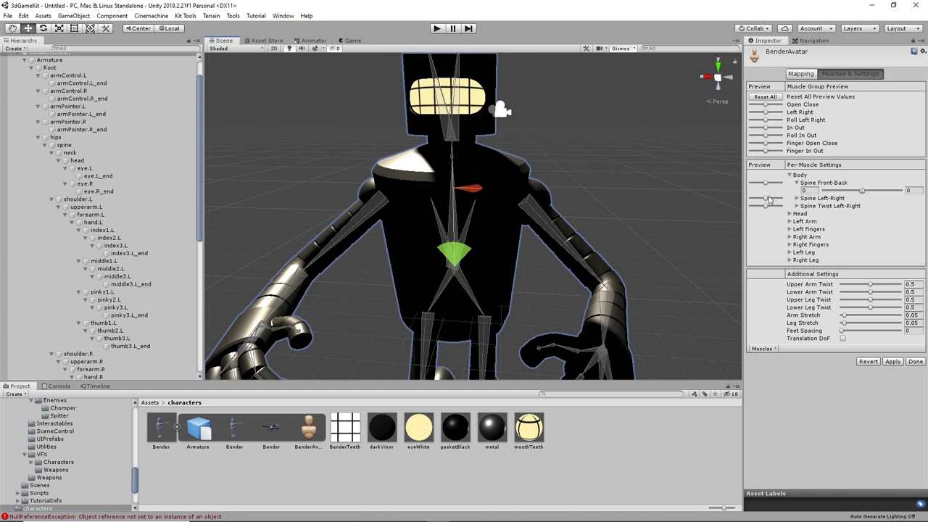
Step: Preview the Spine Left-Right bend, set its range to 0 to 0, and recentre the preview
click(796, 198)
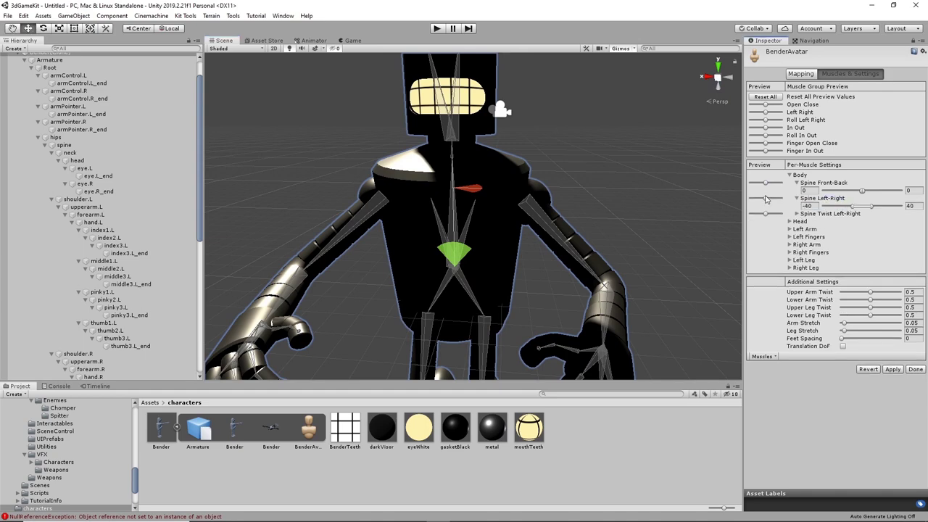
drag(766, 198, 815, 201)
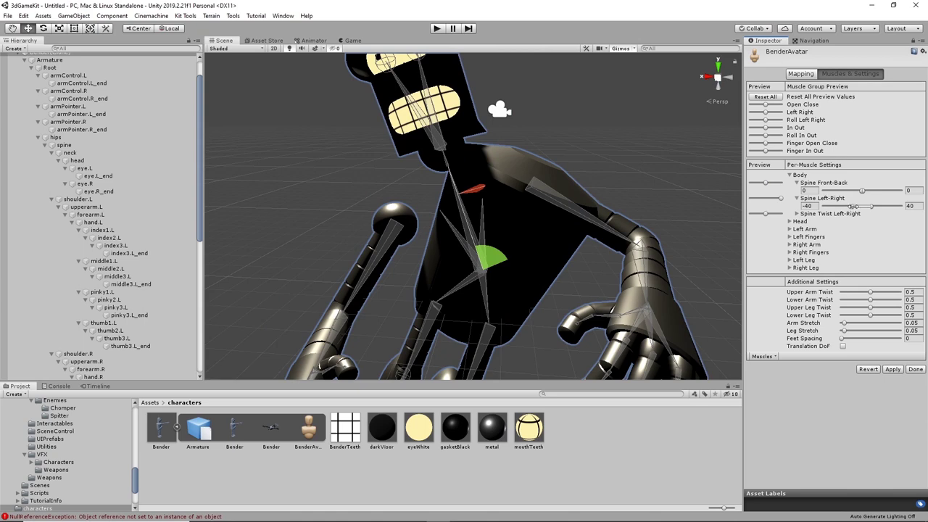
drag(852, 206, 765, 239)
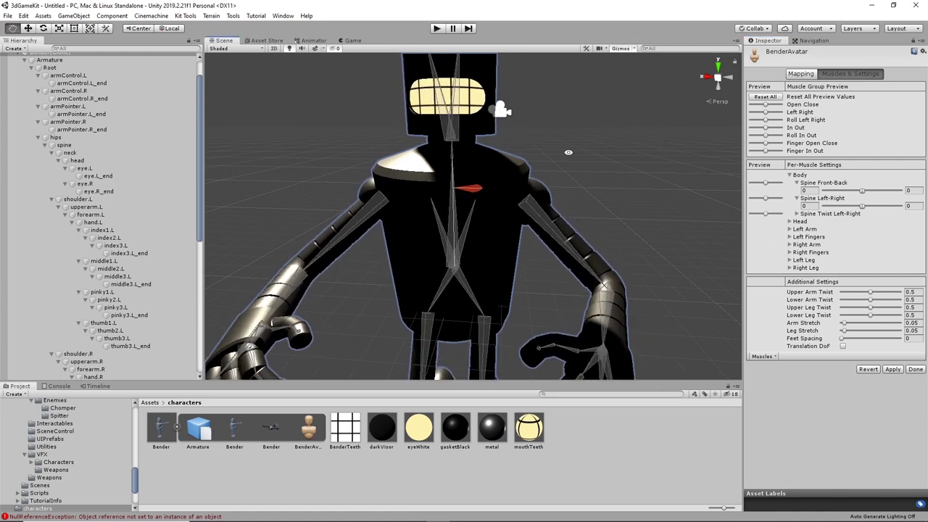
Step: In the Head muscles, preview Neck Nod Down-Up, limit its range to about -17.2 to 17.21, and recentre the preview
alt+drag(657, 152, 666, 190)
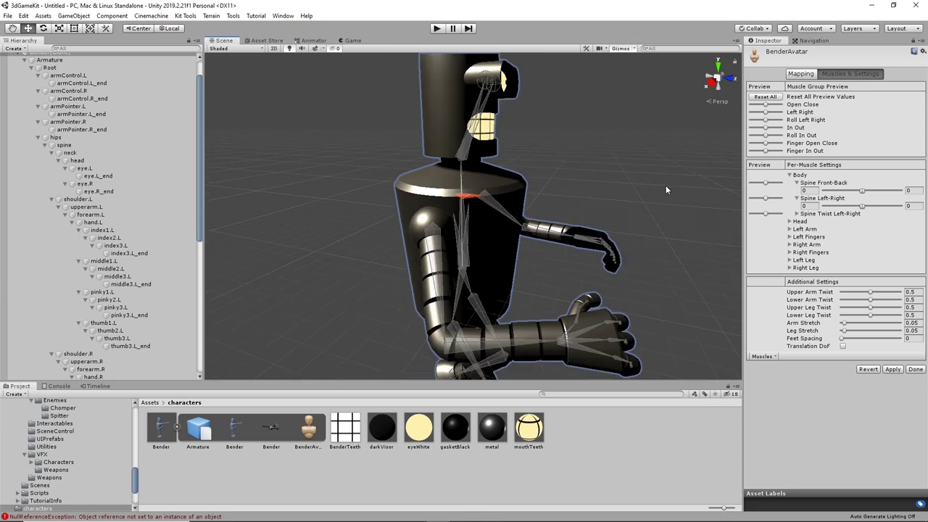
click(789, 222)
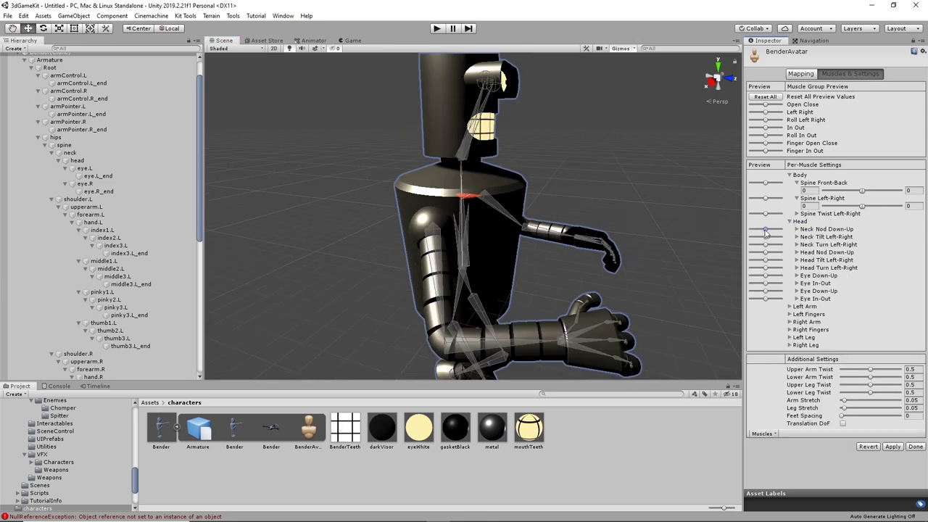
mouse_move(766, 234)
mouse_down()
mouse_move(739, 237)
mouse_move(795, 236)
mouse_move(740, 242)
mouse_move(784, 241)
mouse_move(750, 248)
mouse_move(782, 244)
mouse_move(767, 243)
mouse_up()
scroll(501, 143, up, 5)
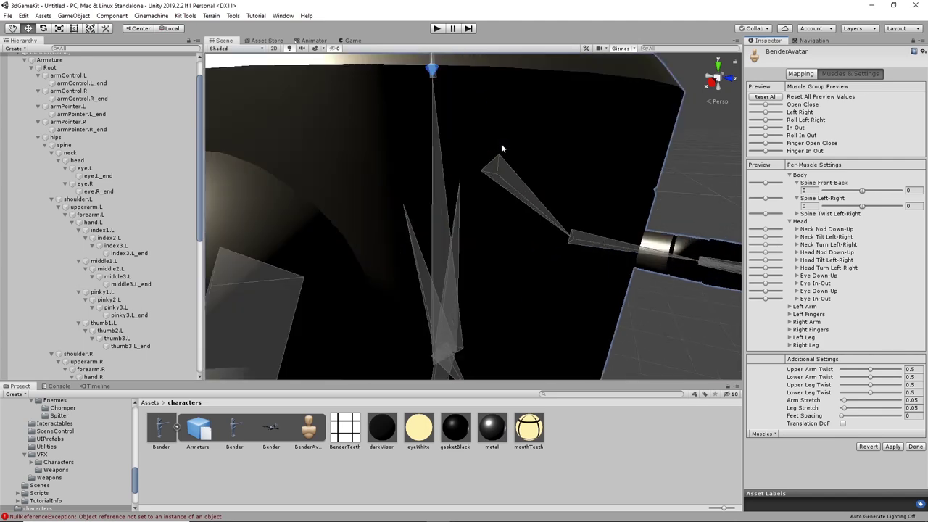
scroll(519, 150, down, 3)
click(796, 229)
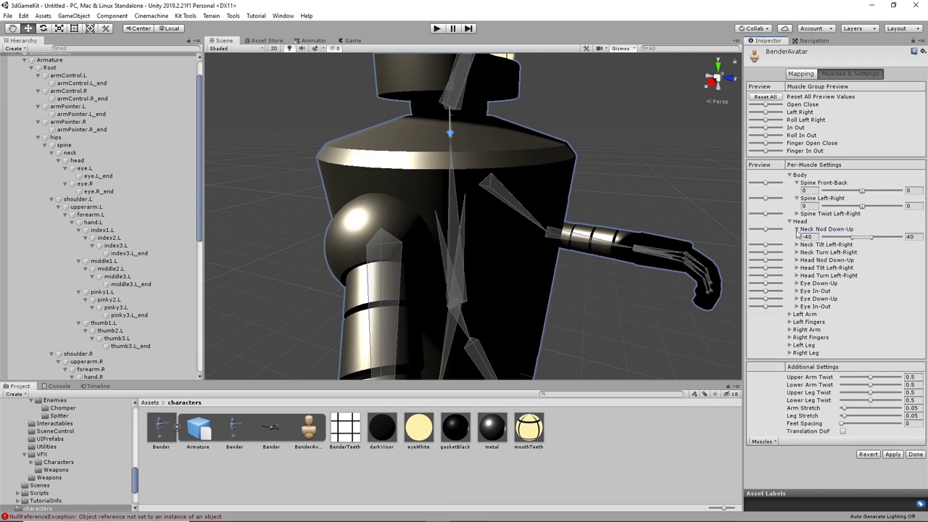
drag(766, 230, 734, 237)
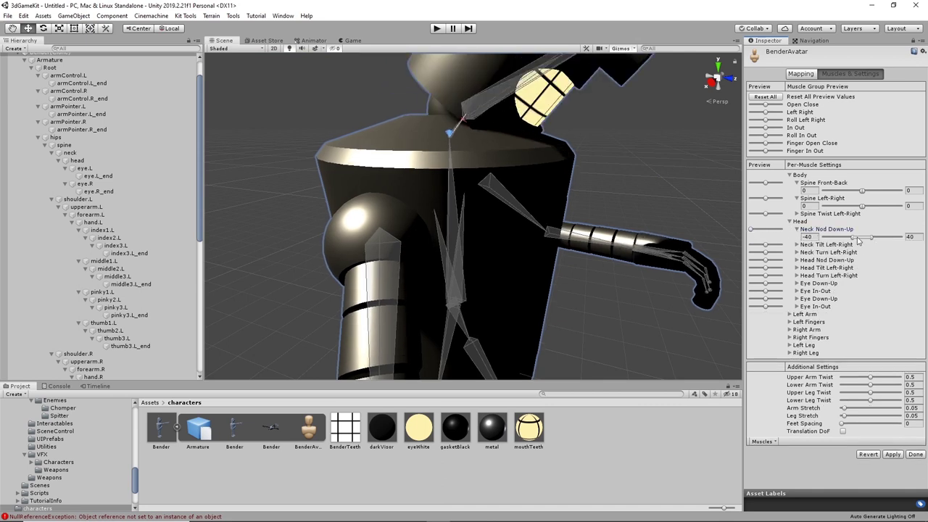
drag(853, 237, 857, 237)
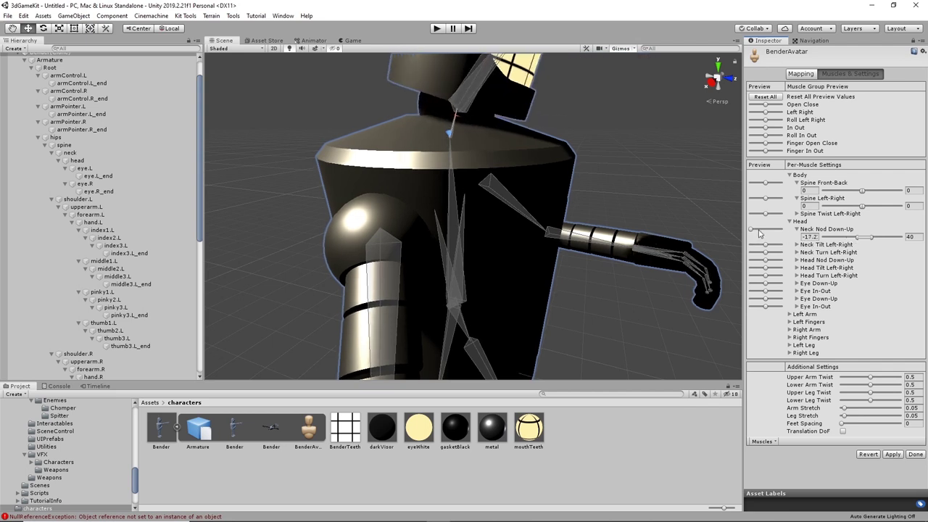
drag(752, 231, 814, 236)
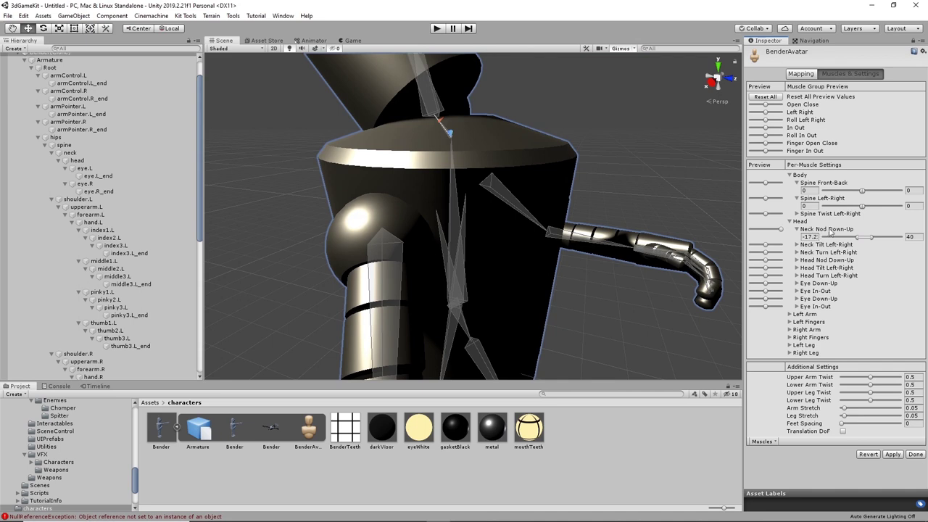
drag(872, 237, 868, 237)
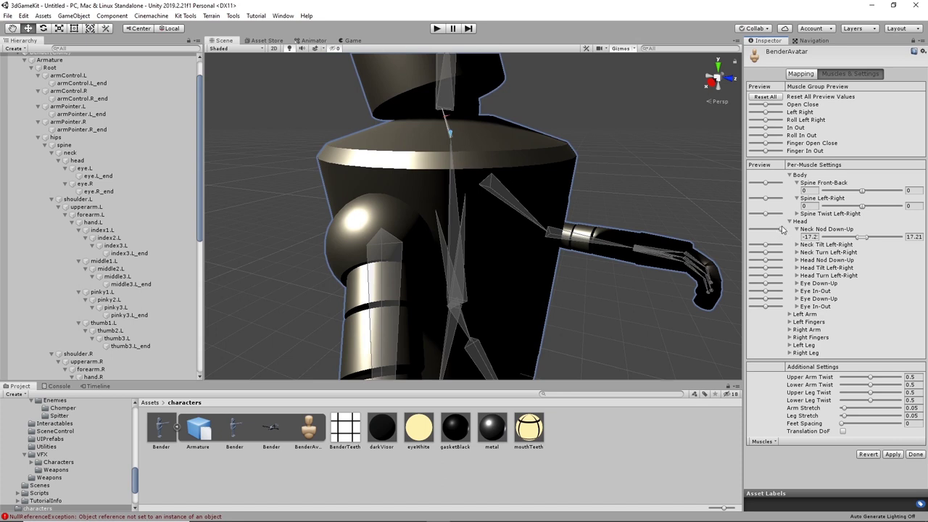
drag(781, 231, 764, 234)
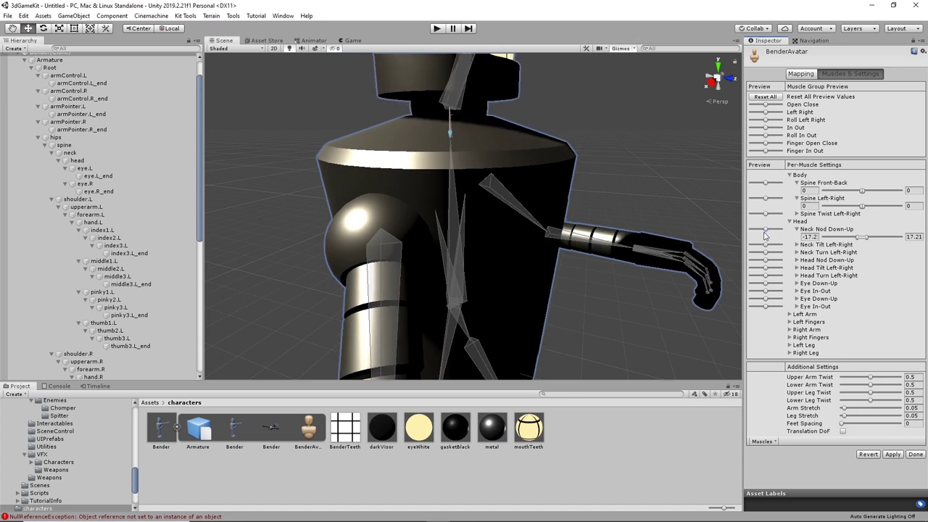
Step: Preview Neck Tilt Left-Right from the front, limit its range to about -19.4 to 21.77, and recentre the preview
click(798, 245)
drag(767, 251, 751, 246)
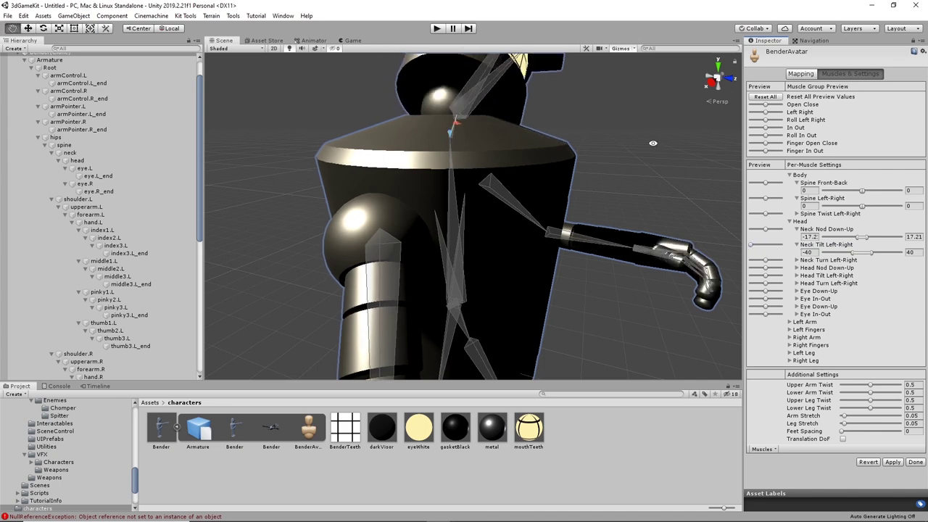
alt+drag(550, 181, 609, 171)
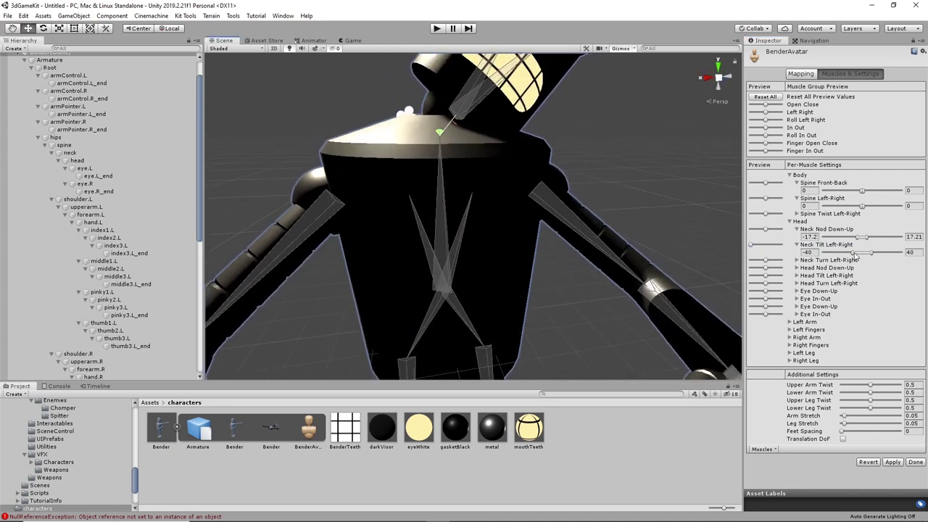
drag(852, 251, 855, 252)
drag(855, 252, 874, 252)
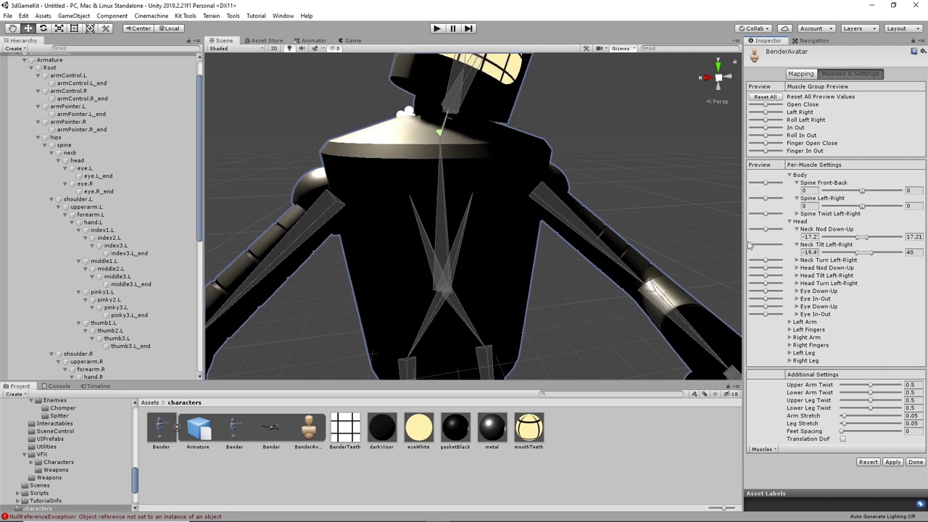
drag(765, 244, 780, 244)
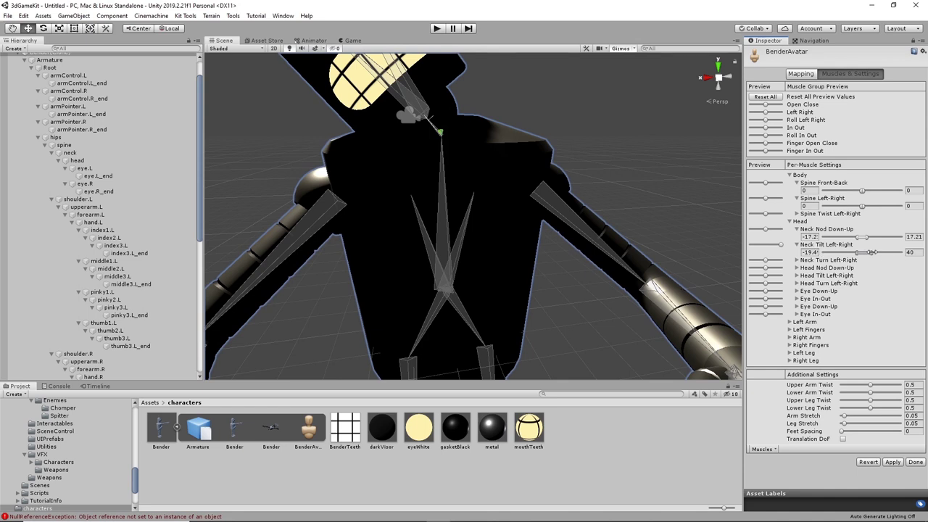
drag(873, 252, 869, 252)
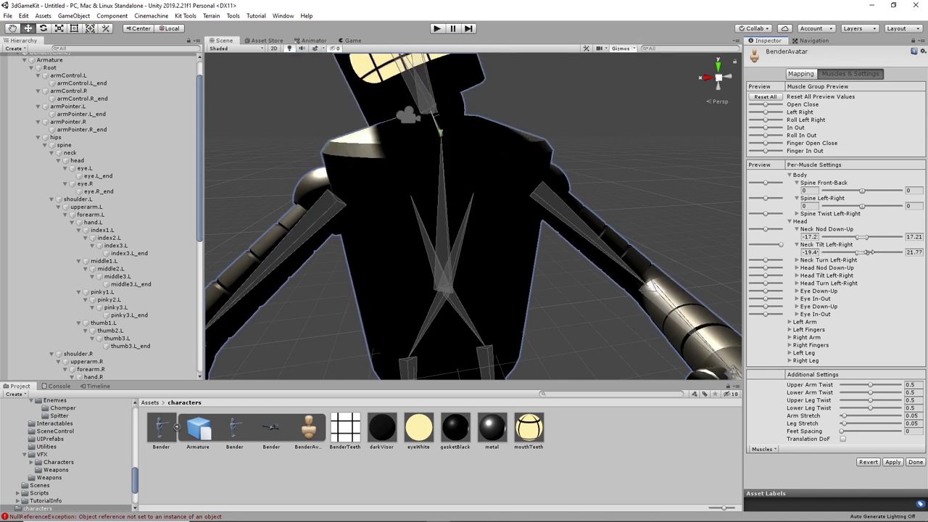
drag(780, 244, 765, 249)
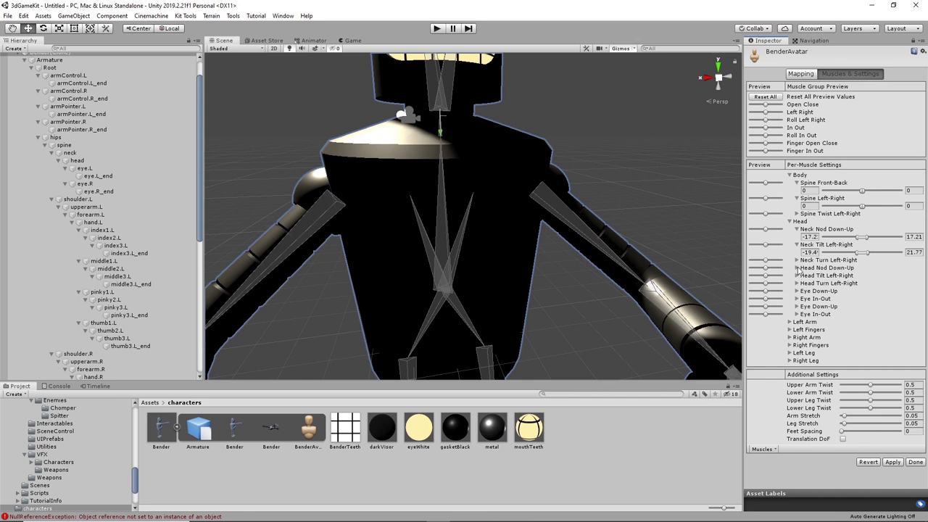
Step: Preview Head Nod Down-Up in both directions, limit its range to about -17.2 to 24.05, and recentre the preview
click(796, 268)
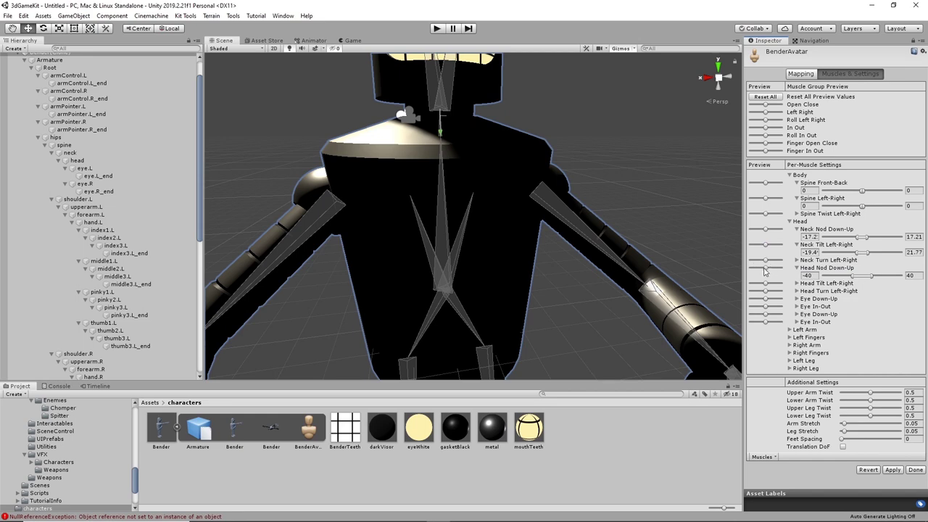
drag(766, 267, 858, 276)
drag(754, 268, 780, 267)
drag(871, 276, 868, 276)
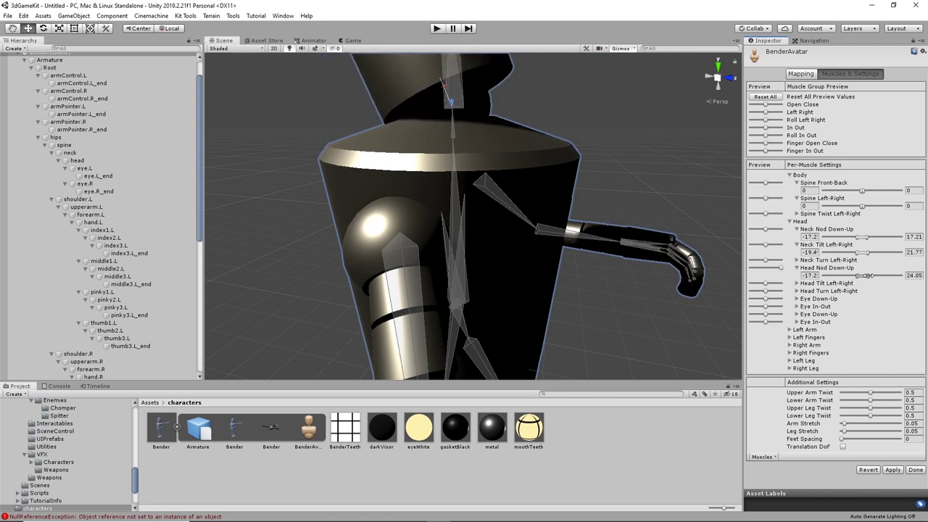
drag(781, 268, 726, 273)
drag(857, 276, 858, 275)
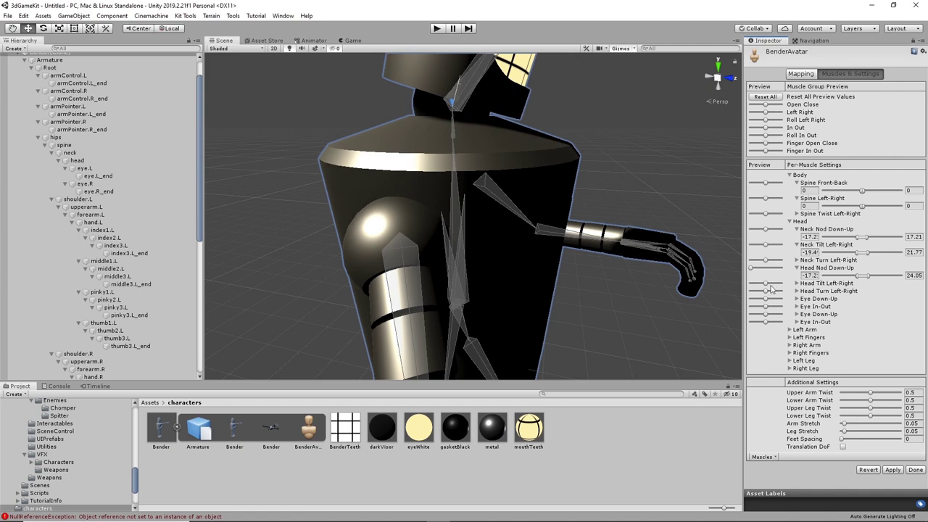
drag(752, 268, 715, 244)
Step: Preview Head Tilt Left-Right, limit its range to about -19.4 to 17.21, and recentre the preview
click(797, 291)
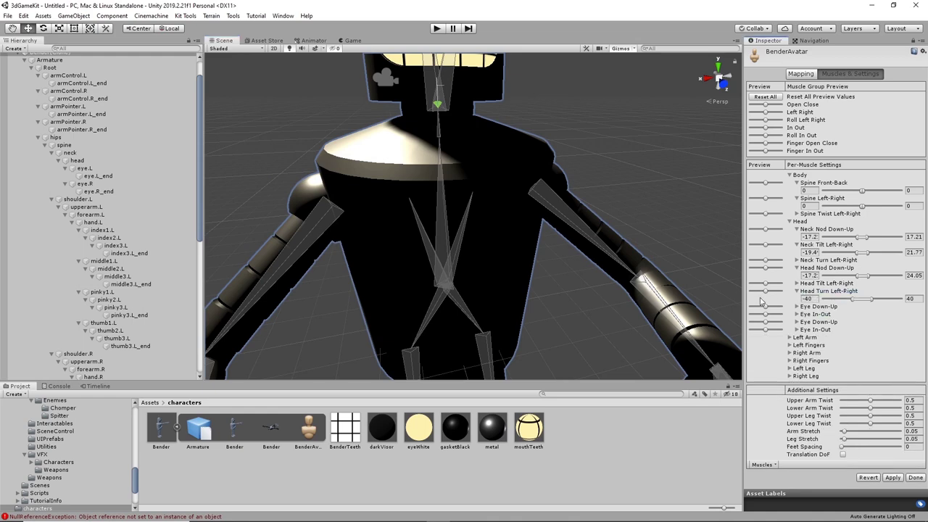
click(797, 290)
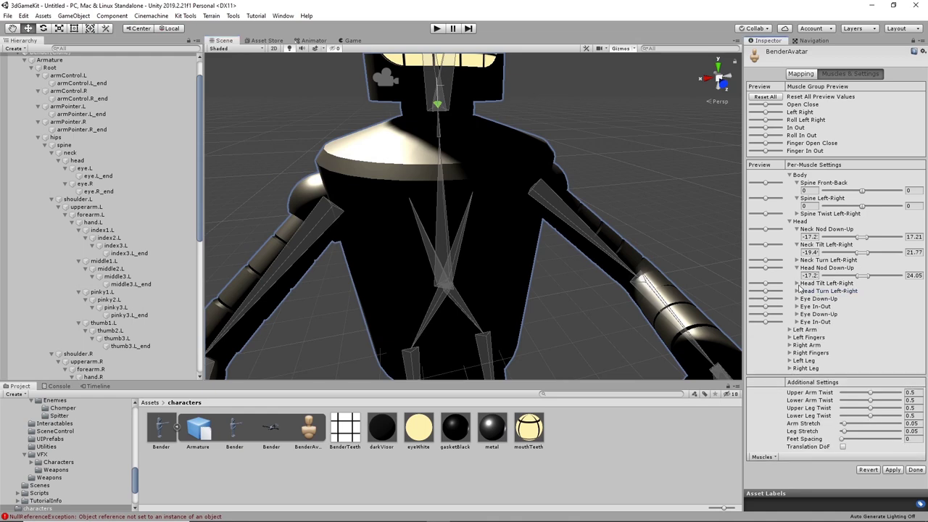
click(797, 282)
drag(765, 286, 743, 289)
drag(851, 293, 854, 291)
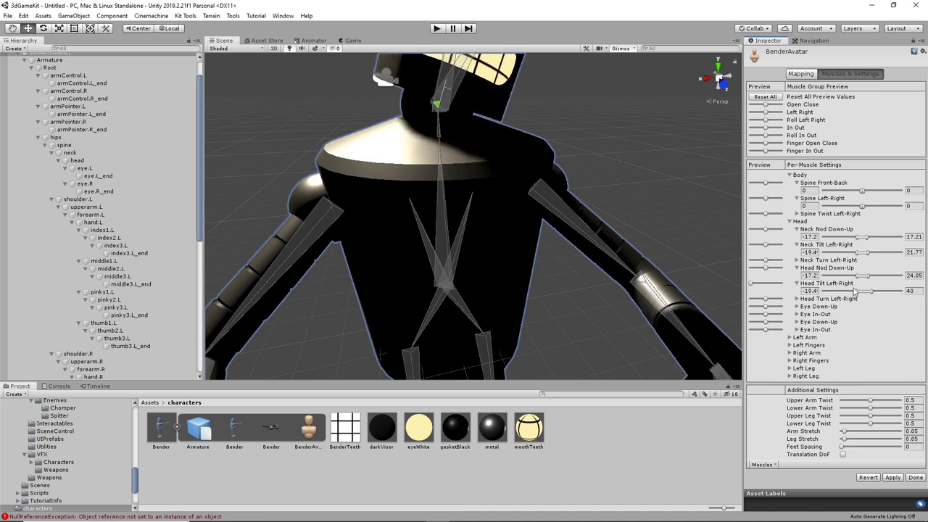
click(778, 286)
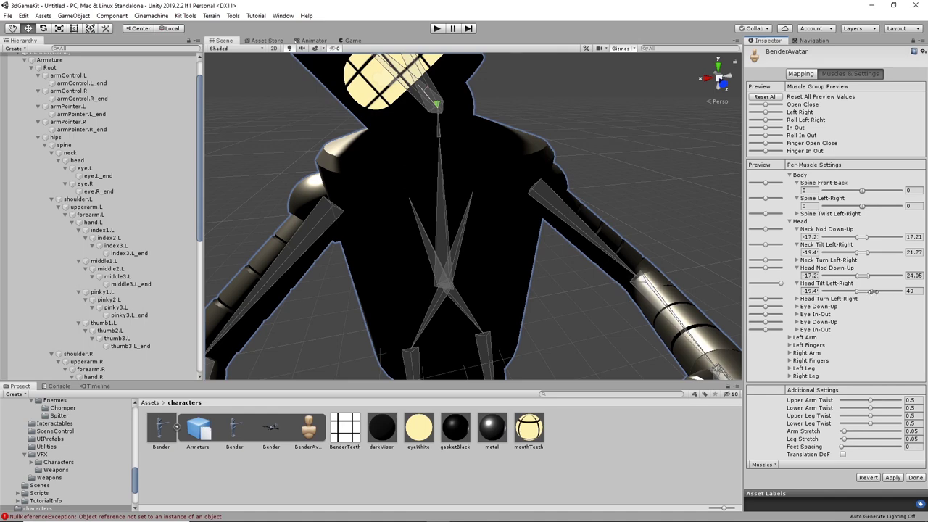
drag(875, 290, 862, 291)
drag(781, 285, 767, 288)
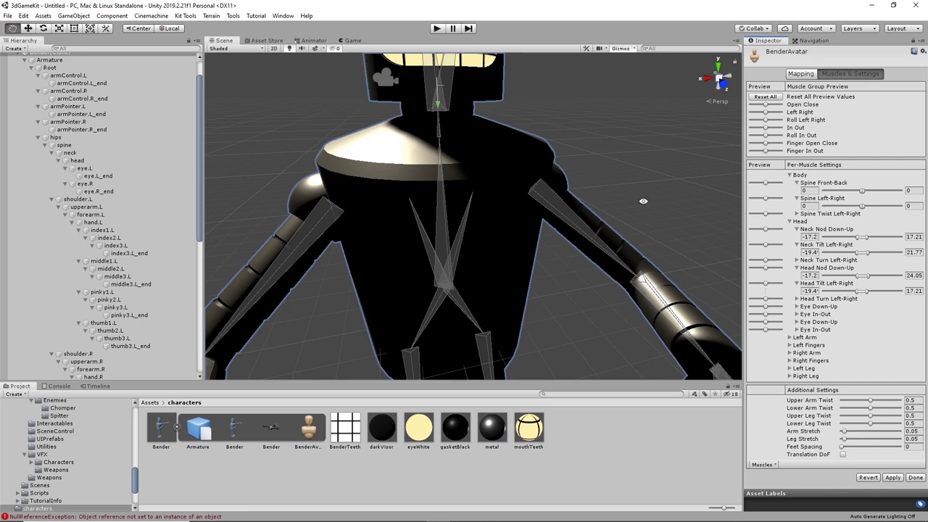
Step: In the Left Arm muscles, preview the lowest Arm Down-Up pose and set its minimum to -40
alt+drag(589, 189, 621, 163)
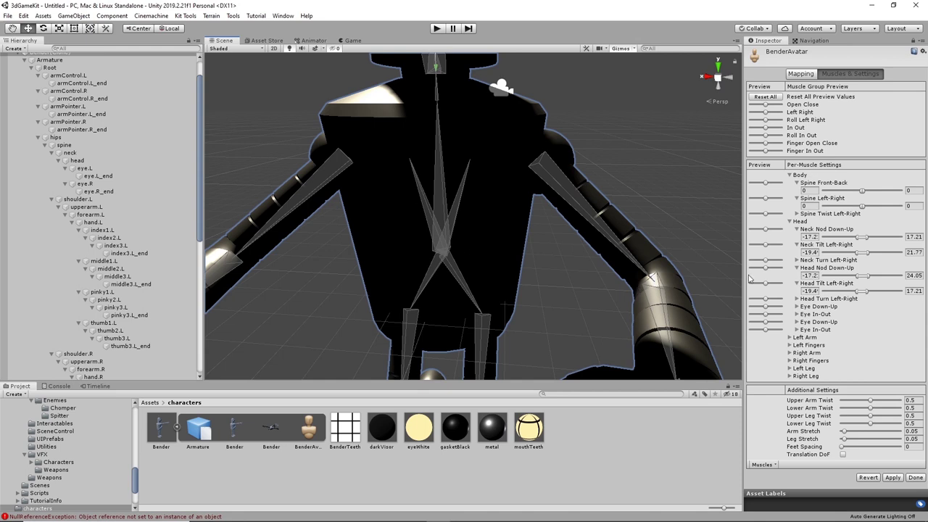
click(789, 339)
click(790, 339)
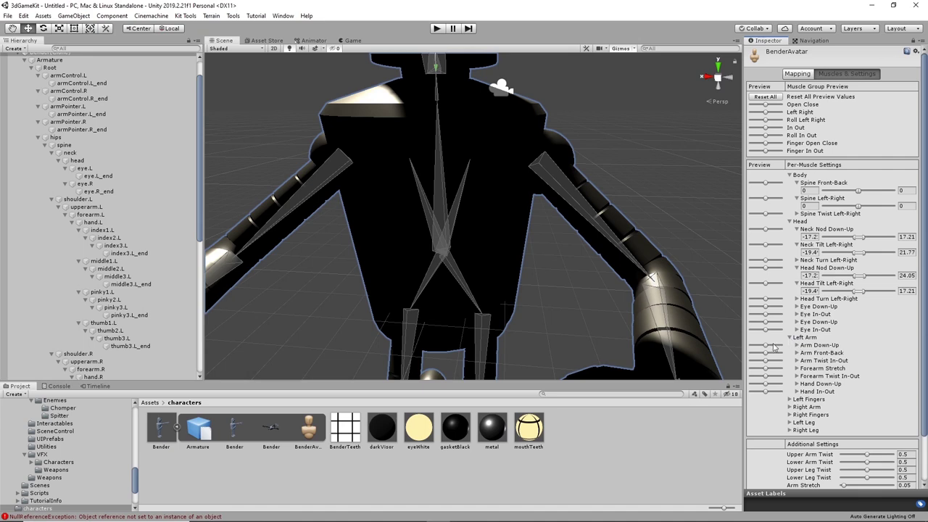
drag(766, 347, 733, 351)
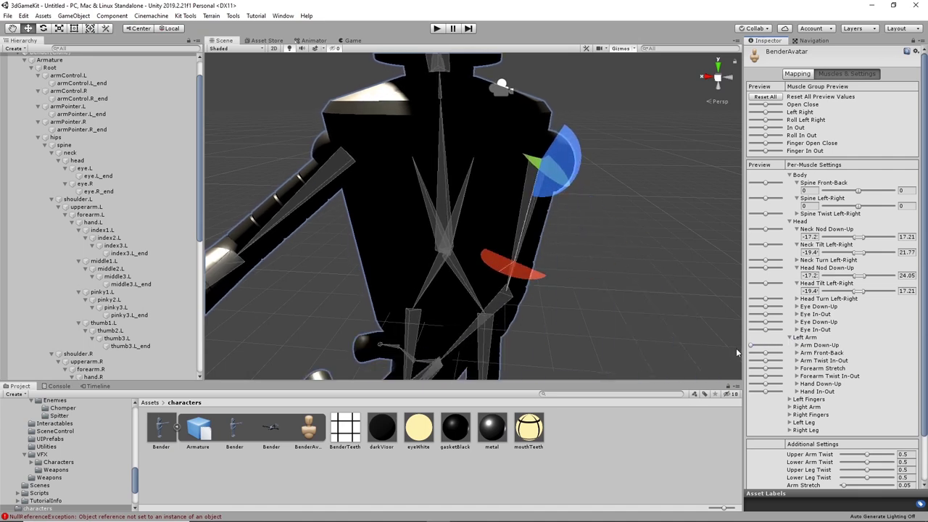
click(803, 346)
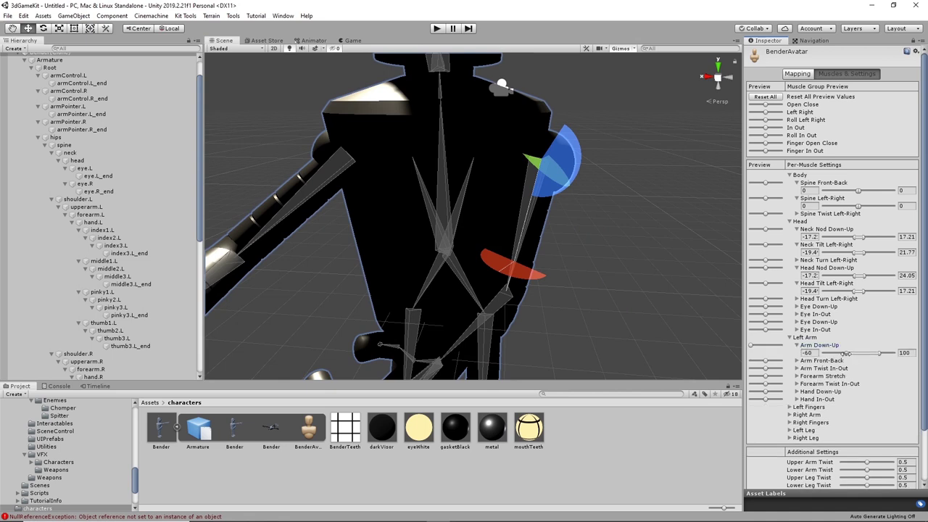
drag(846, 353, 851, 353)
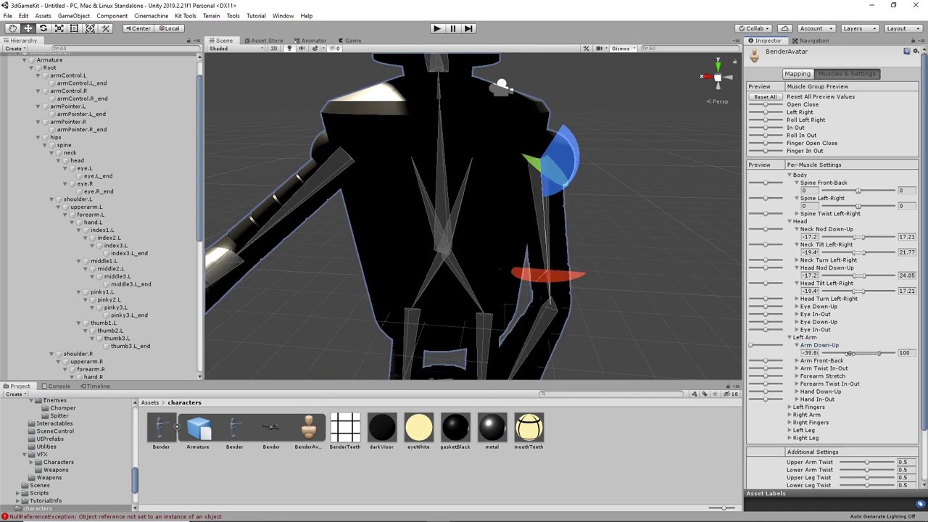
click(807, 355)
text(-4)
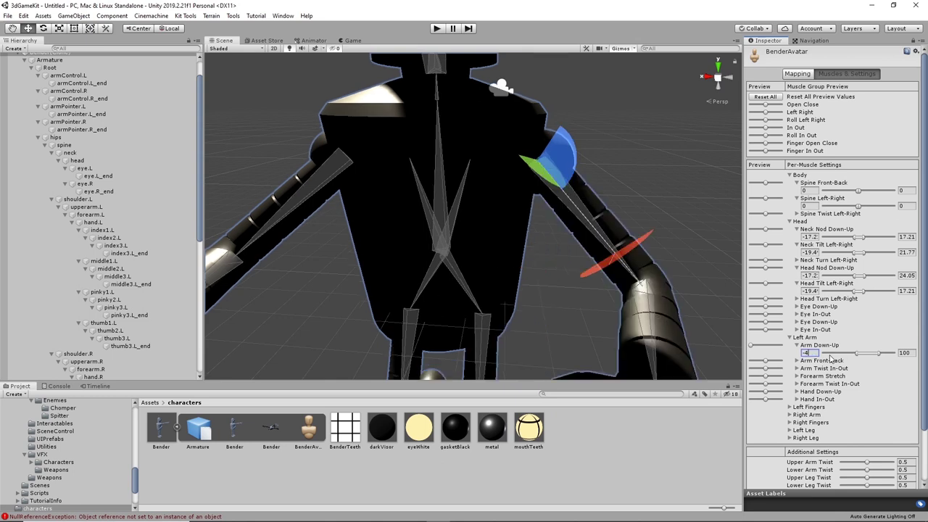
text(0)
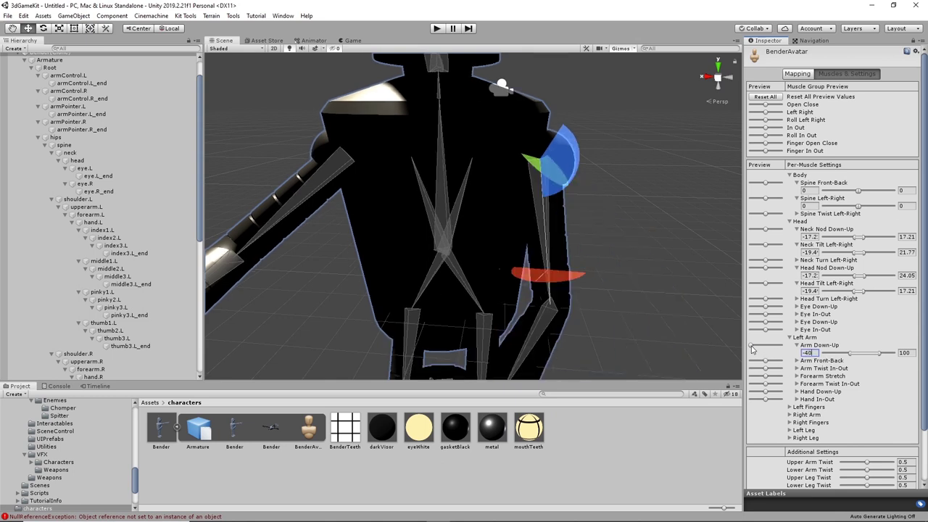
Step: Recentre the left arm's Down-Up preview, preview the Arm Front-Back extreme from behind, and set its minimum to -70
mouse_move(752, 349)
mouse_down()
mouse_move(765, 349)
mouse_move(751, 361)
mouse_up()
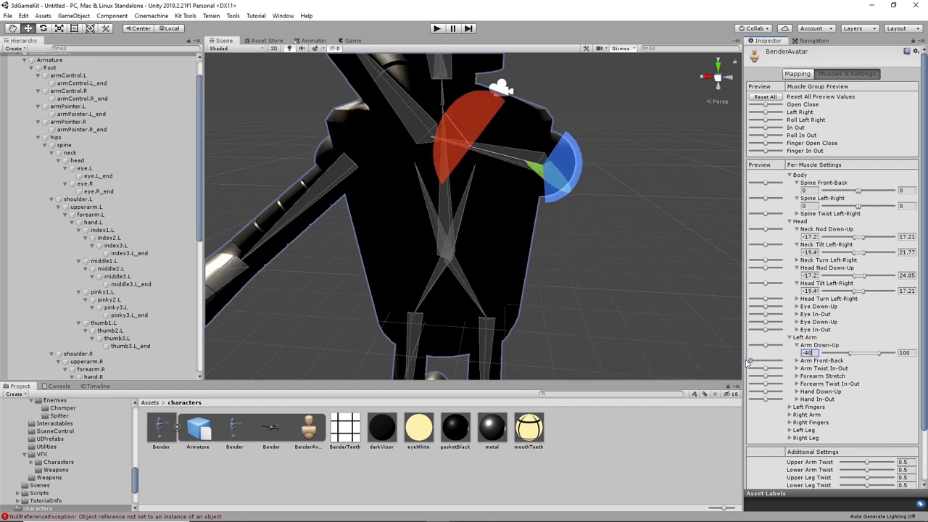
alt+drag(618, 263, 585, 253)
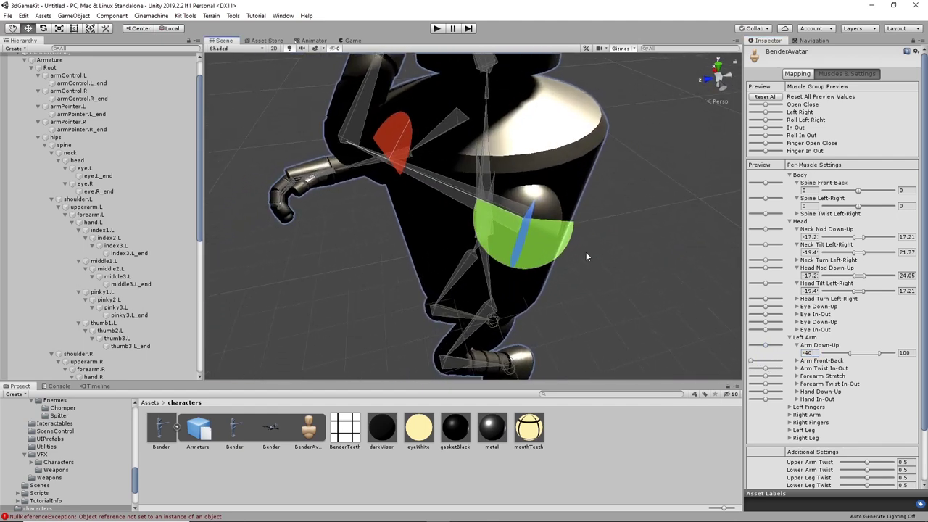
click(798, 361)
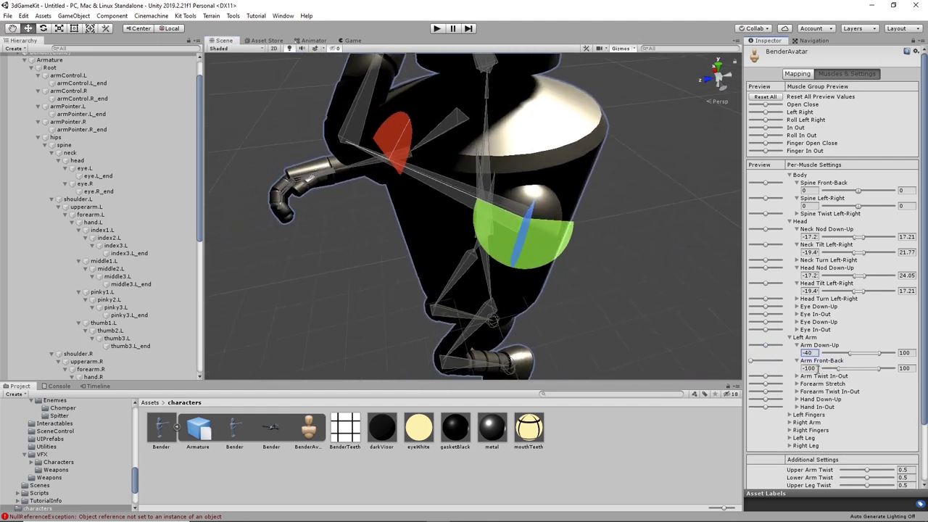
drag(837, 368, 846, 368)
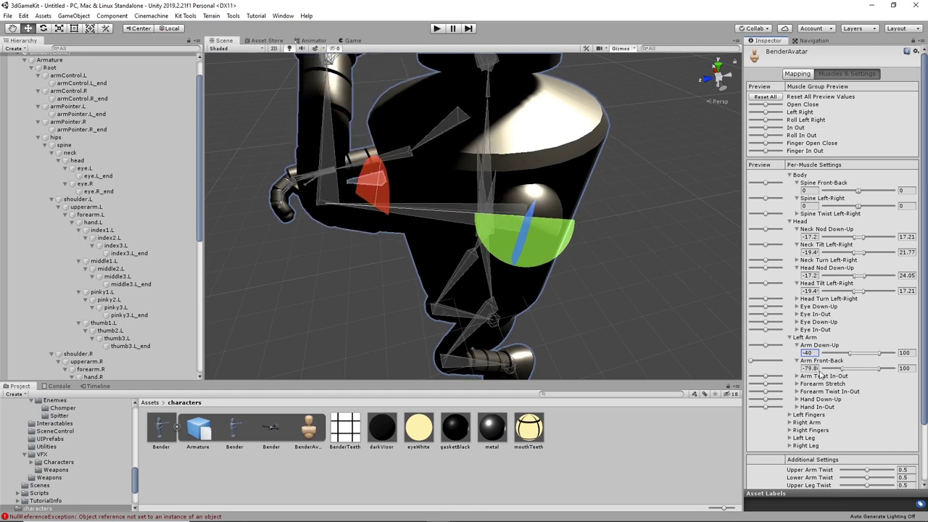
click(807, 368)
text(-70)
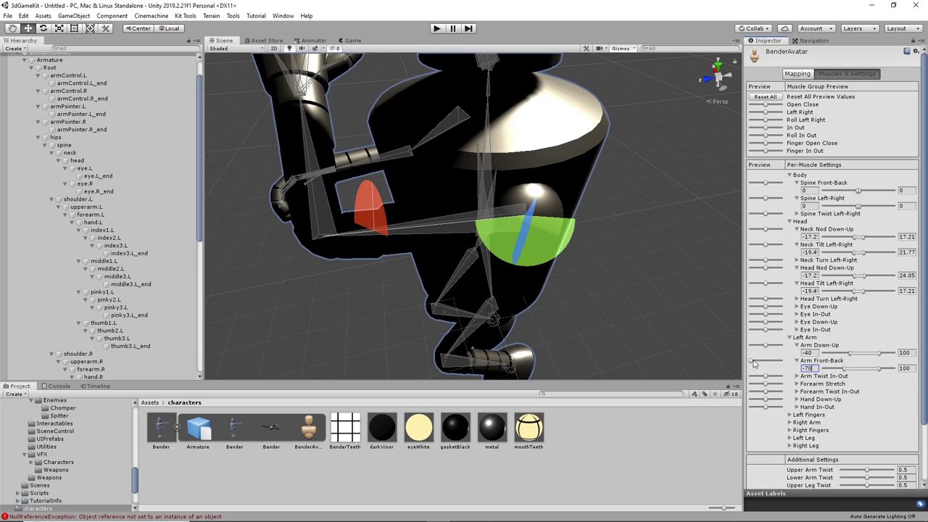
Step: Recentre the left arm's Front-Back preview, preview the lowest Forearm Stretch pose, and set the Forearm Stretch minimum to -55
drag(752, 364, 769, 363)
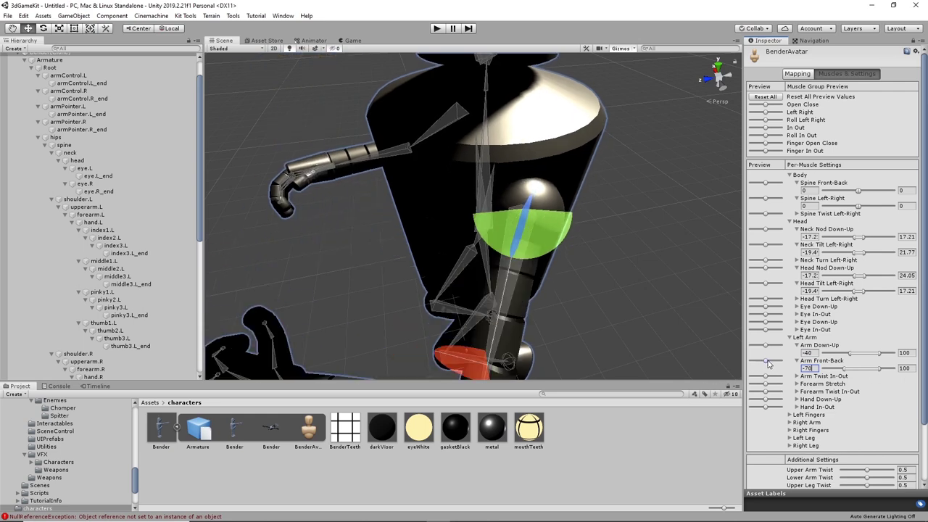
click(797, 384)
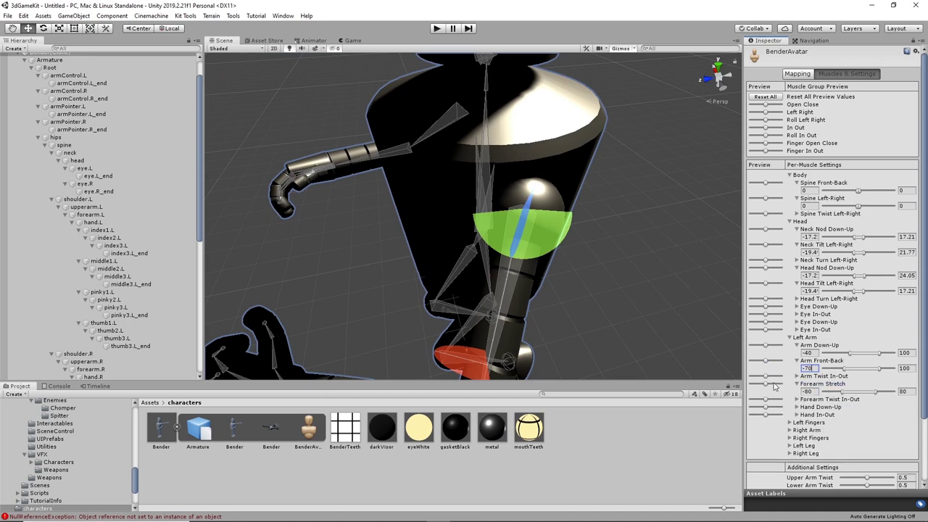
drag(769, 388, 749, 390)
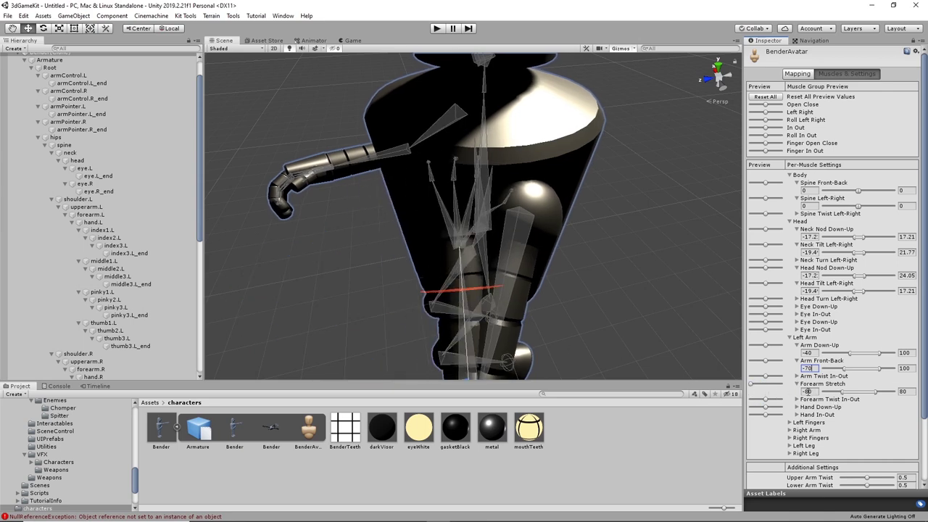
drag(843, 392, 806, 392)
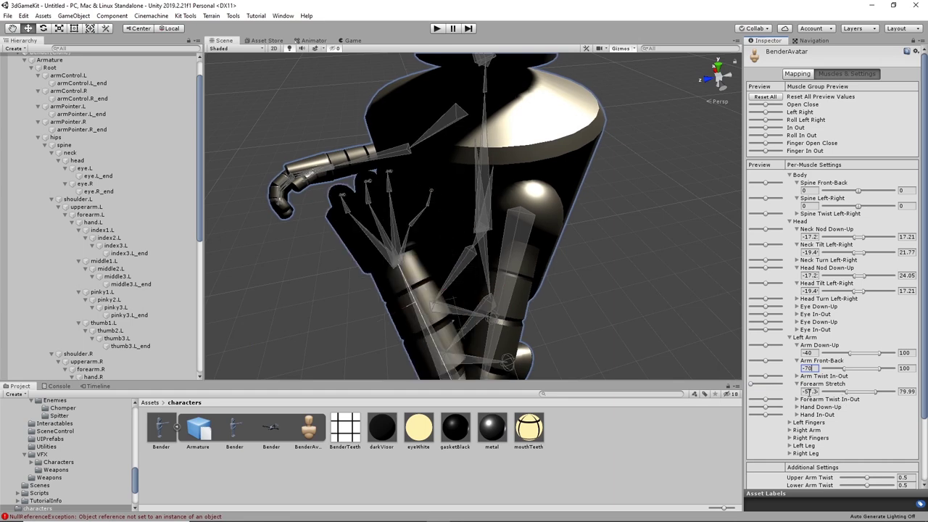
click(809, 393)
text(-55)
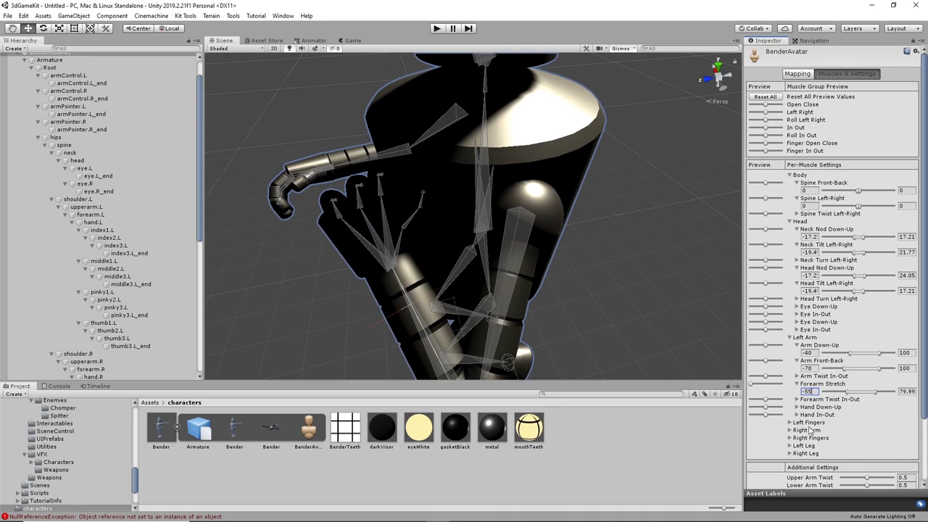
Step: In the Right Arm muscles, set the Arm Down-Up minimum to -40 and the Arm Front-Back minimum to -70
scroll(809, 429, down, 5)
click(800, 355)
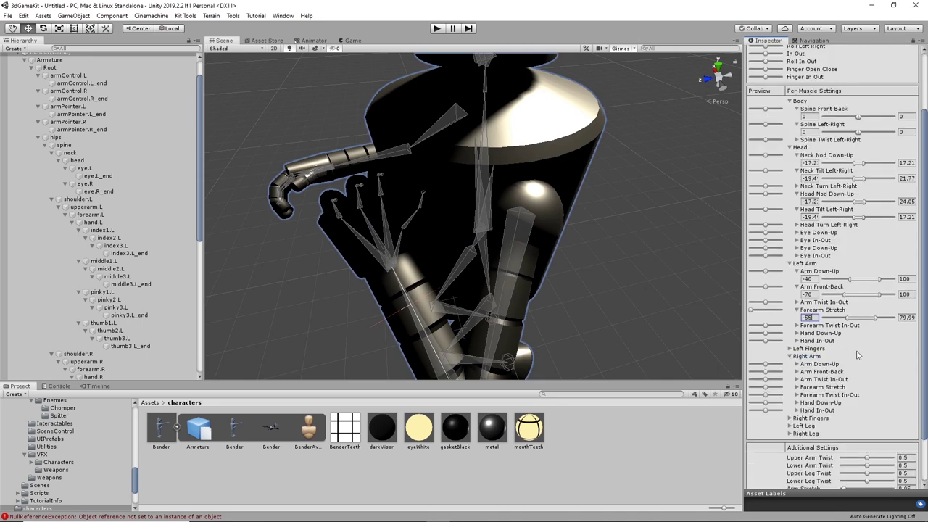
scroll(857, 354, down, 3)
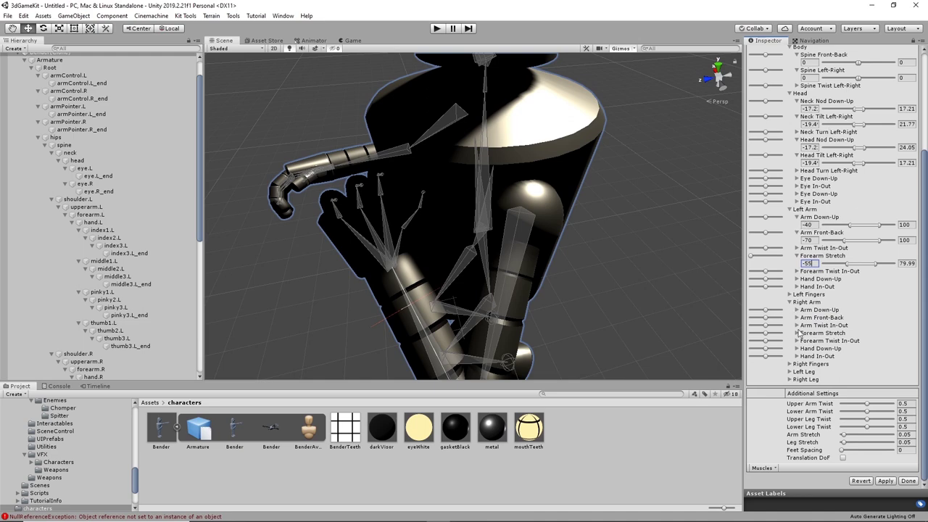
click(796, 311)
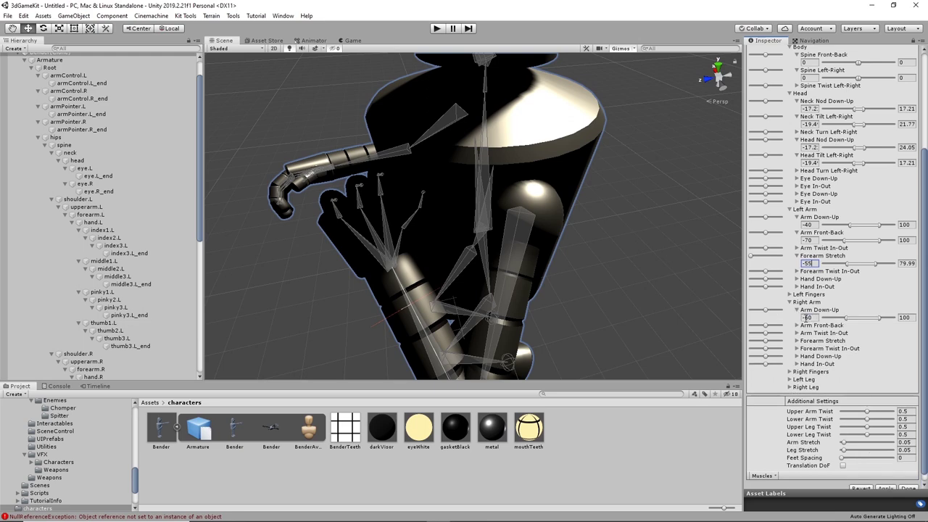
click(807, 317)
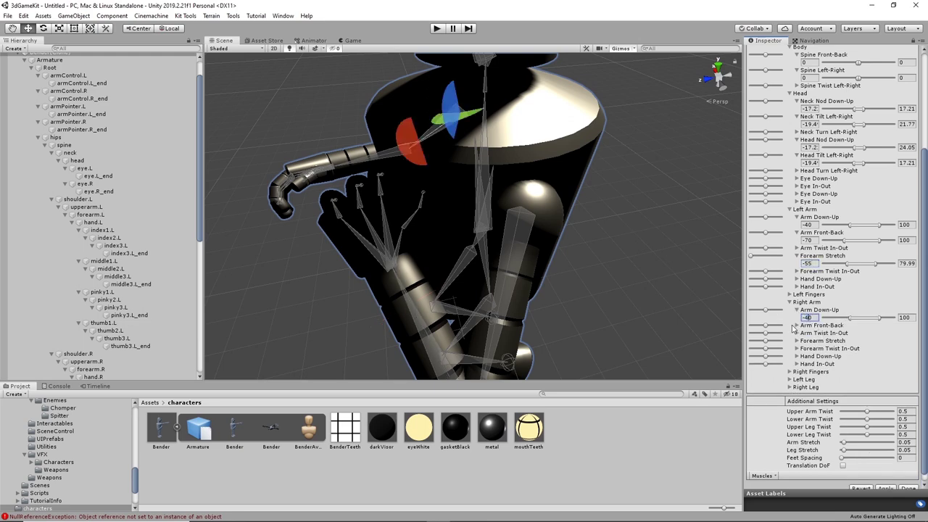
click(796, 325)
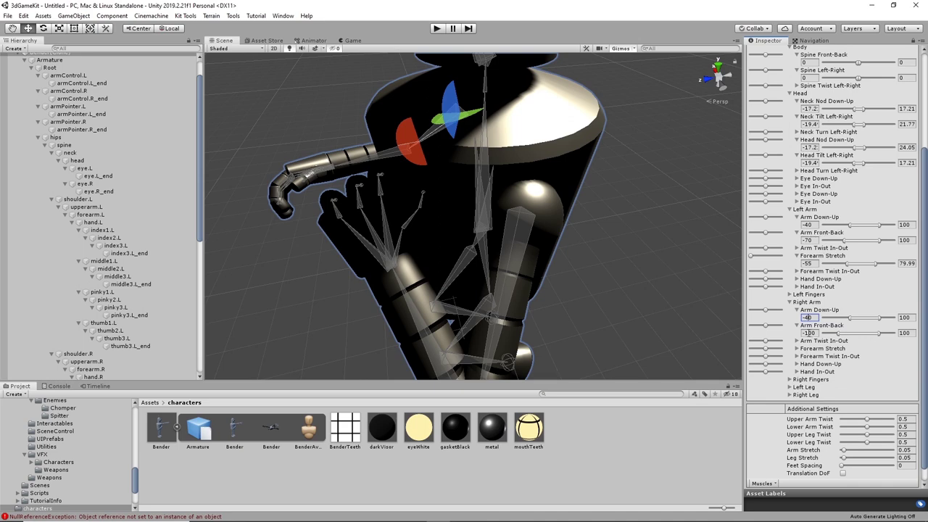
click(808, 332)
text(-70)
Step: Set the right arm's Forearm Stretch minimum to -55, then apply the muscle settings and finish configuring the avatar
click(796, 349)
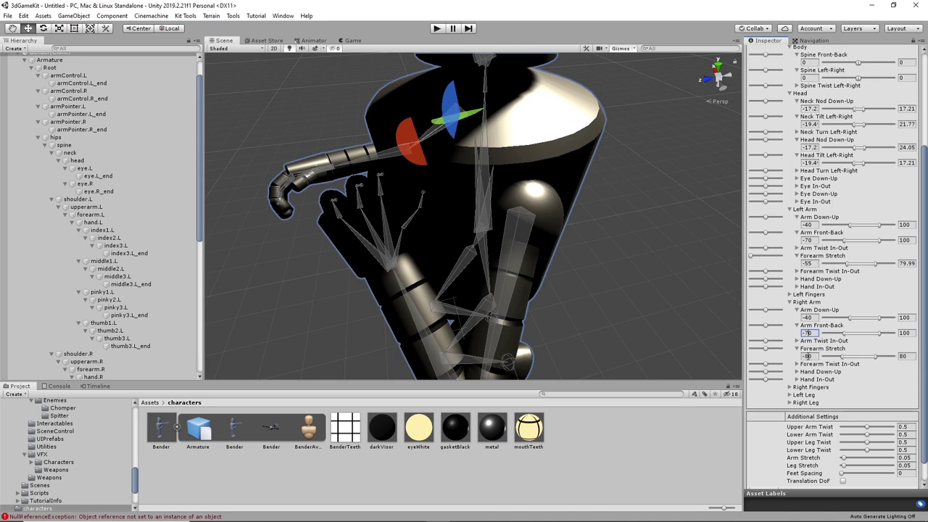
click(806, 355)
text(-55)
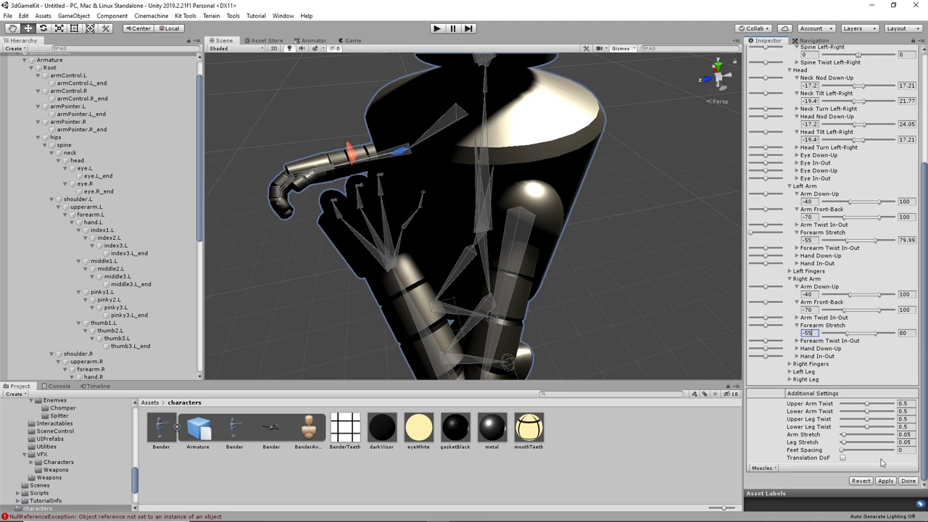
click(885, 482)
click(909, 481)
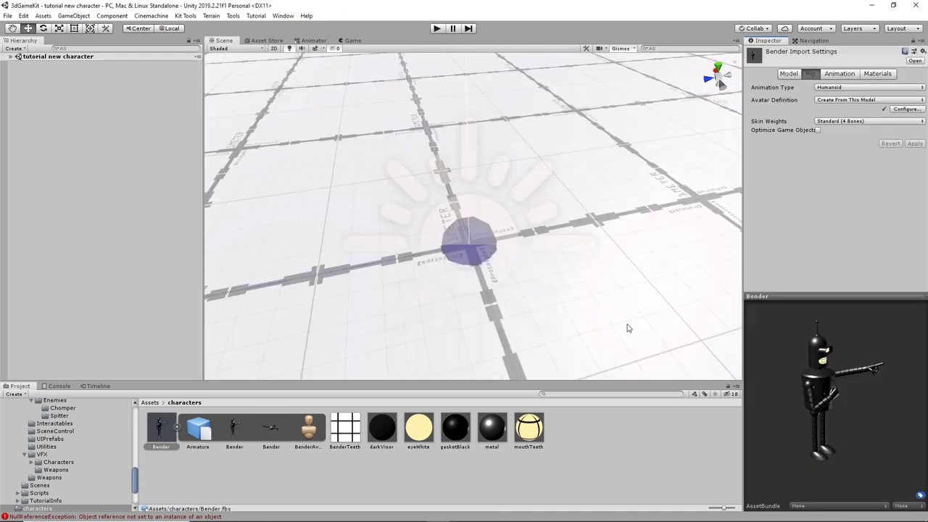
Step: Play-test the scene by moving Bender around in several directions to check his animations, and stop the game
scroll(507, 156, up, 3)
scroll(508, 157, down, 3)
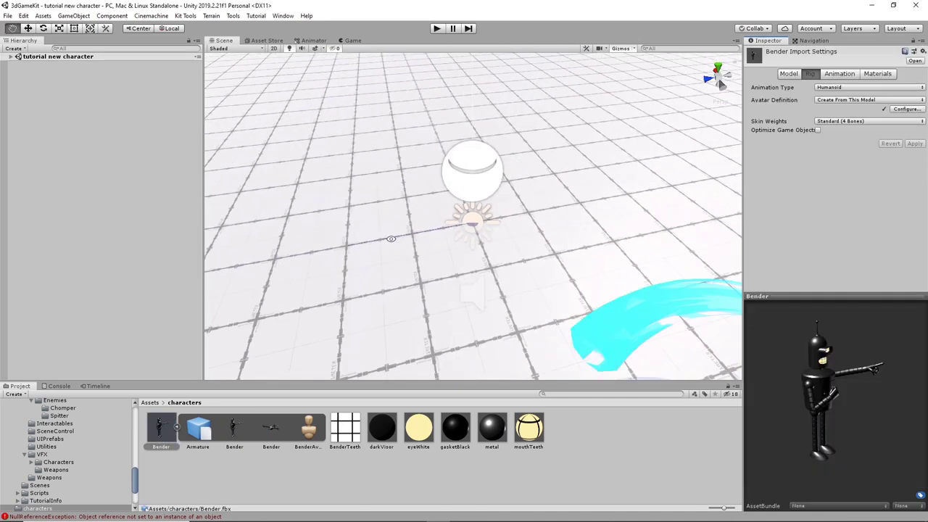
alt+drag(391, 238, 523, 116)
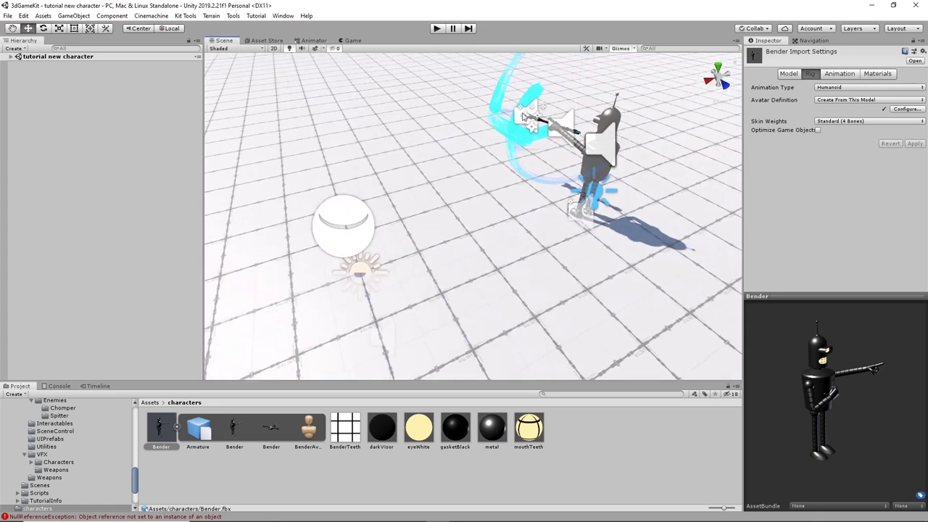
click(437, 29)
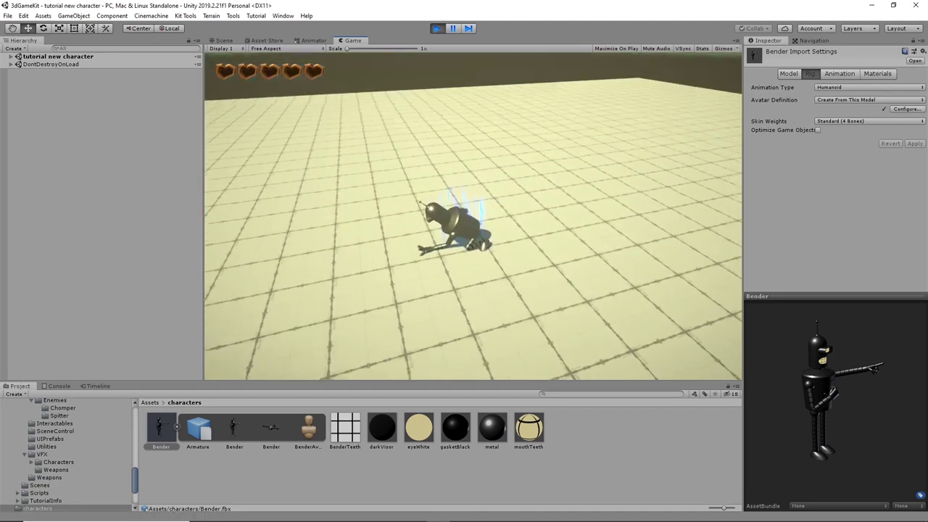
key(d)
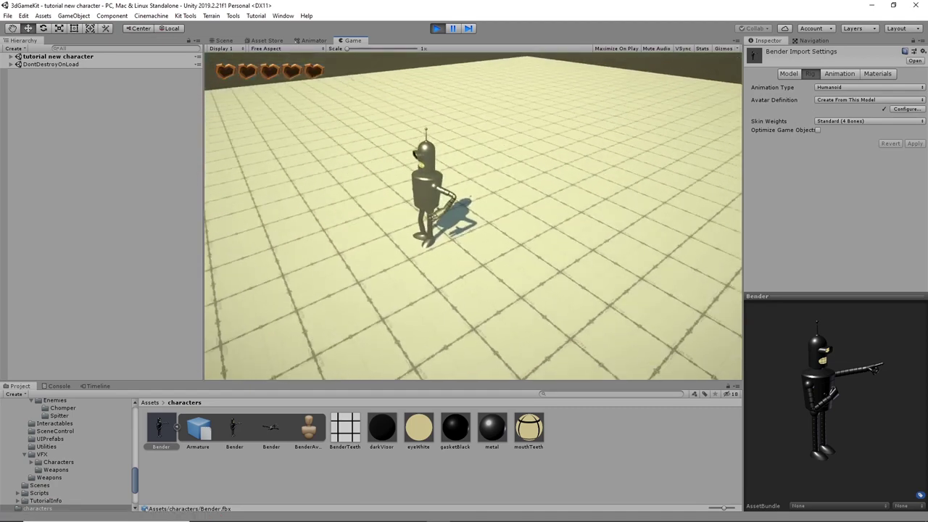
key(w)
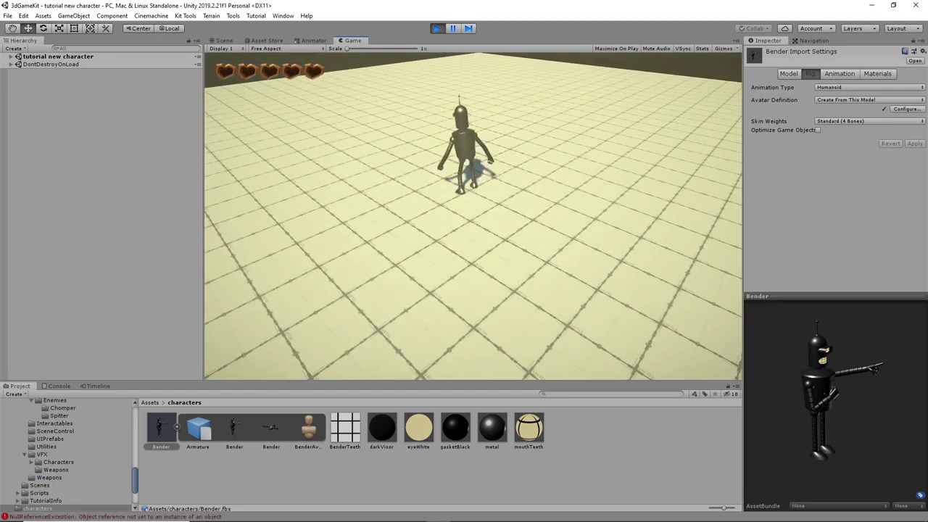
key(a)
key(d)
key(a)
key(s)
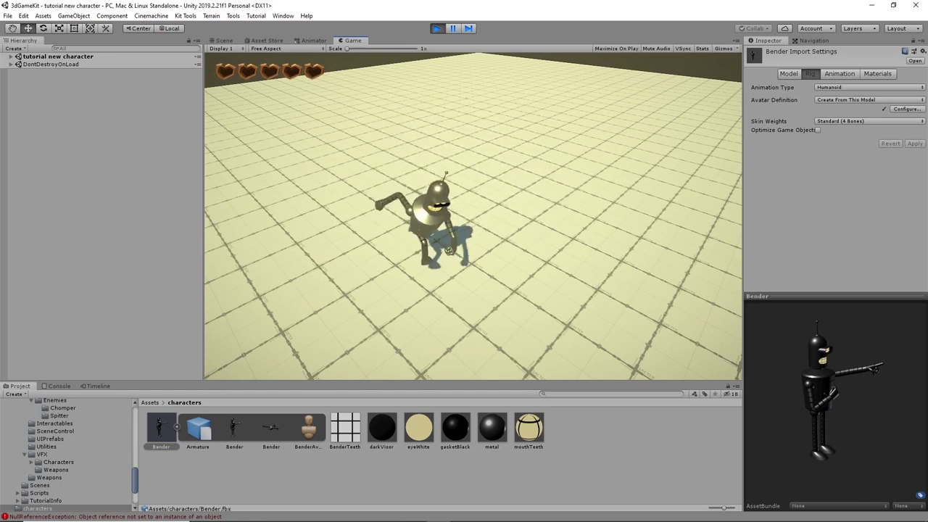
key(w)
key(d)
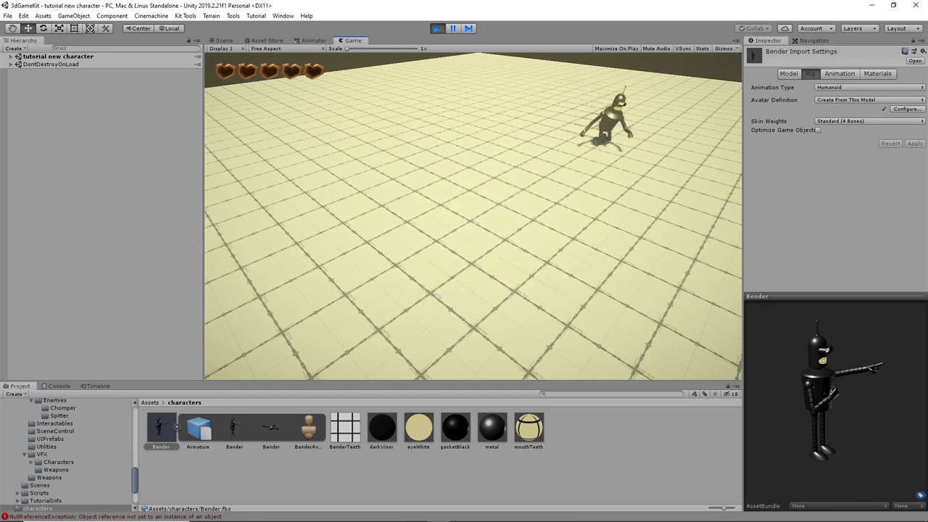
key(a)
key(s)
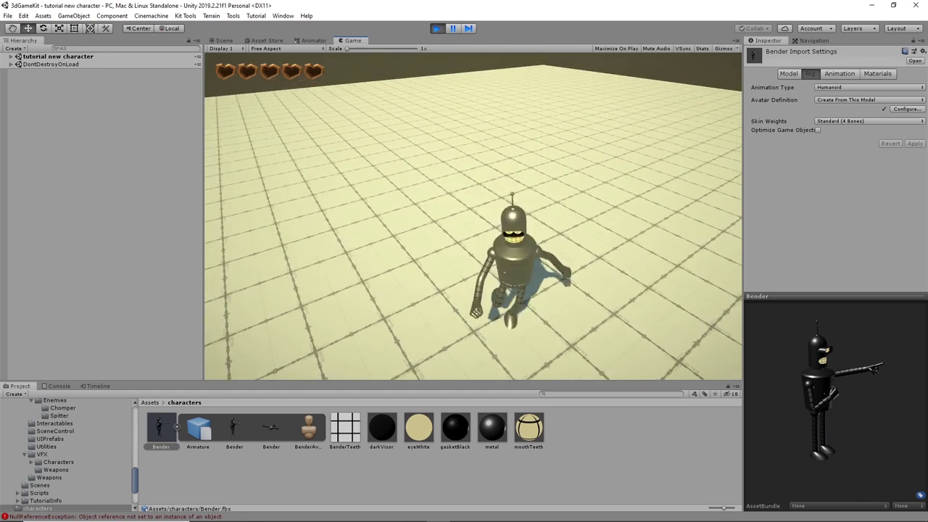
key(Escape)
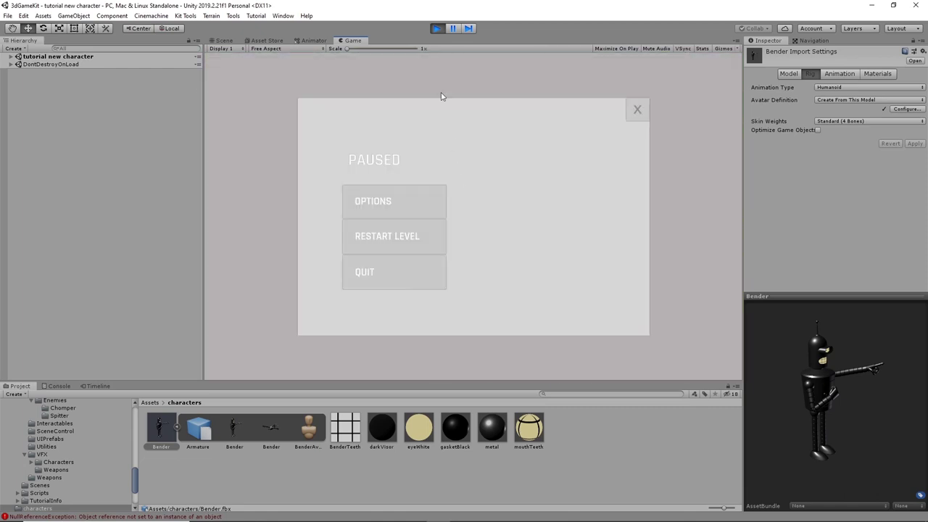
click(437, 28)
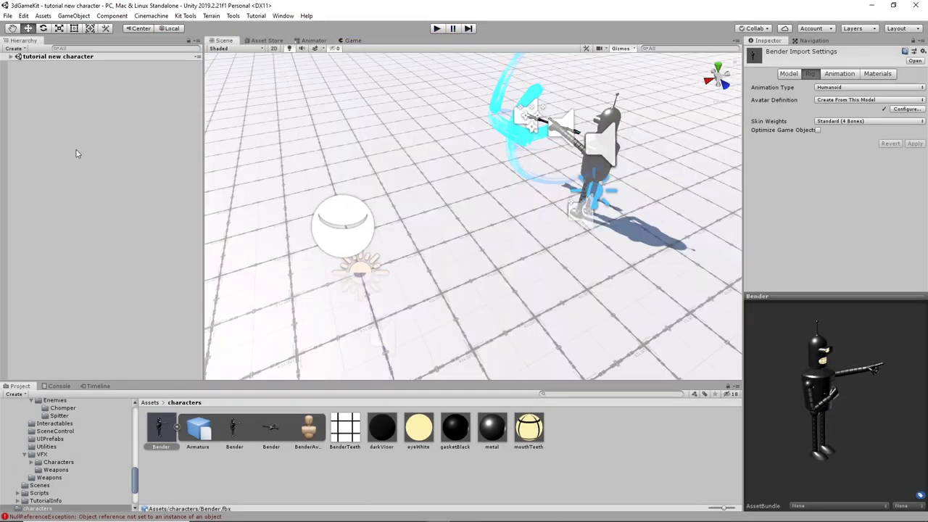
Step: In the CameraRig's Camera Settings, set the Follow target to Bender's Armature transform
click(10, 57)
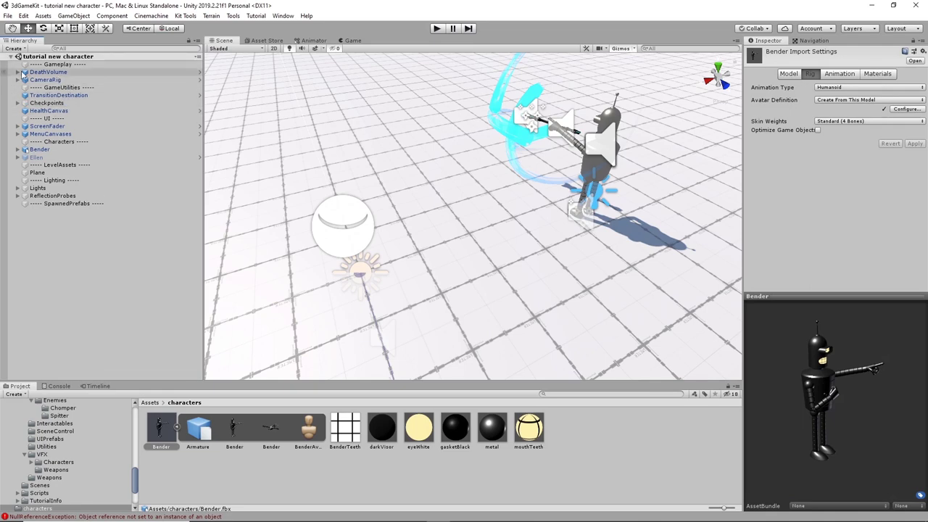
click(44, 80)
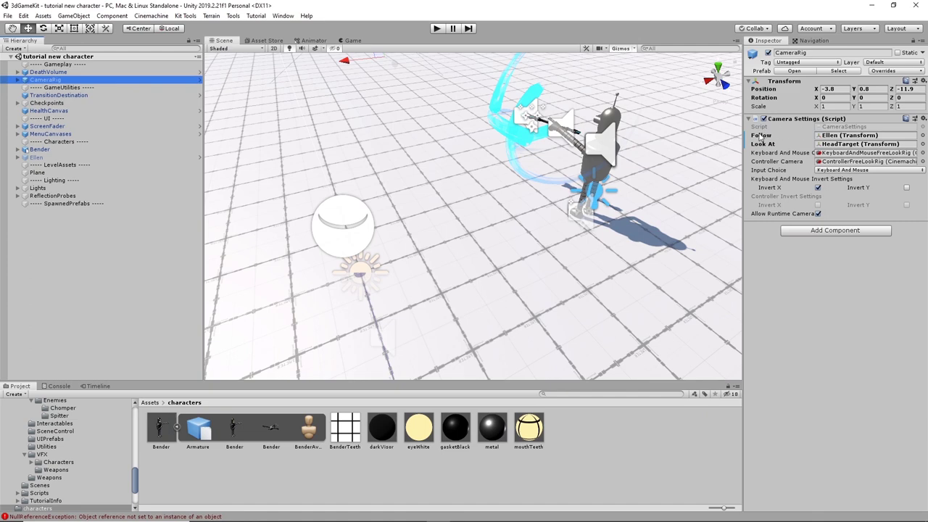
click(923, 135)
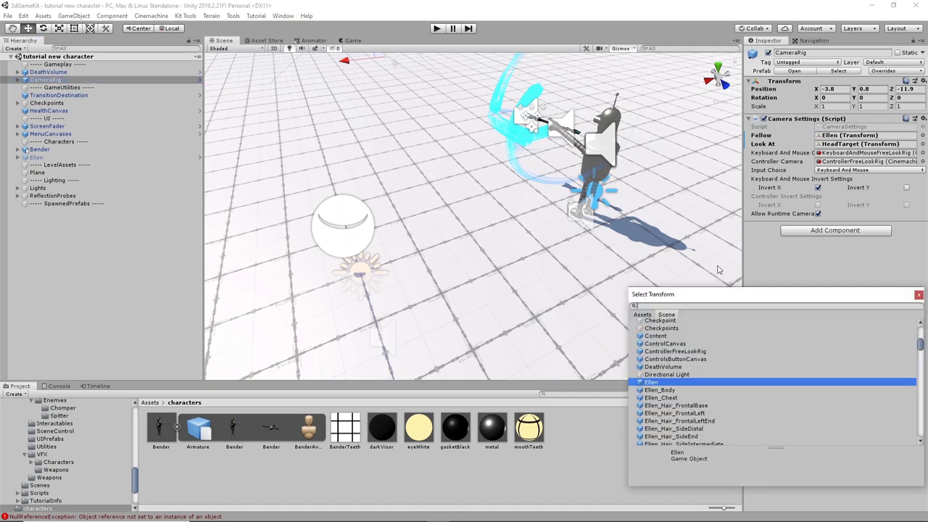
scroll(684, 398, down, 5)
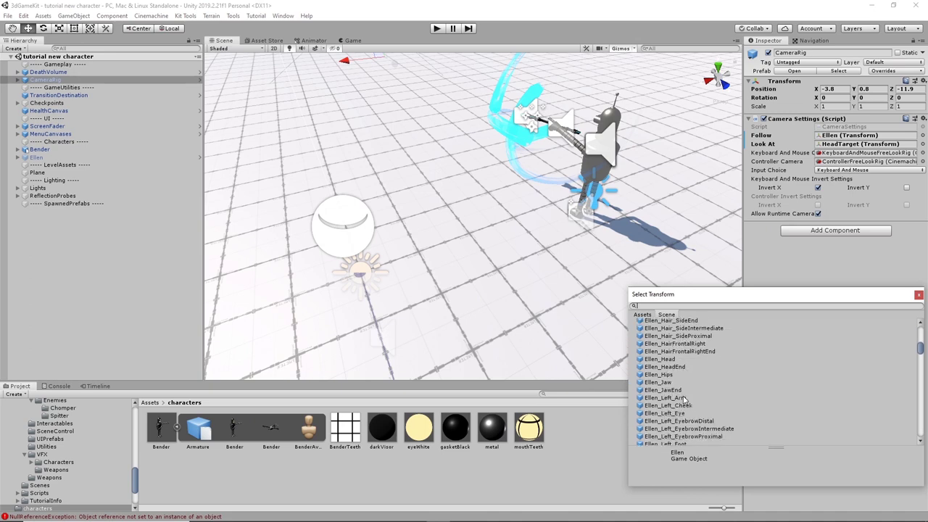
scroll(684, 399, down, 15)
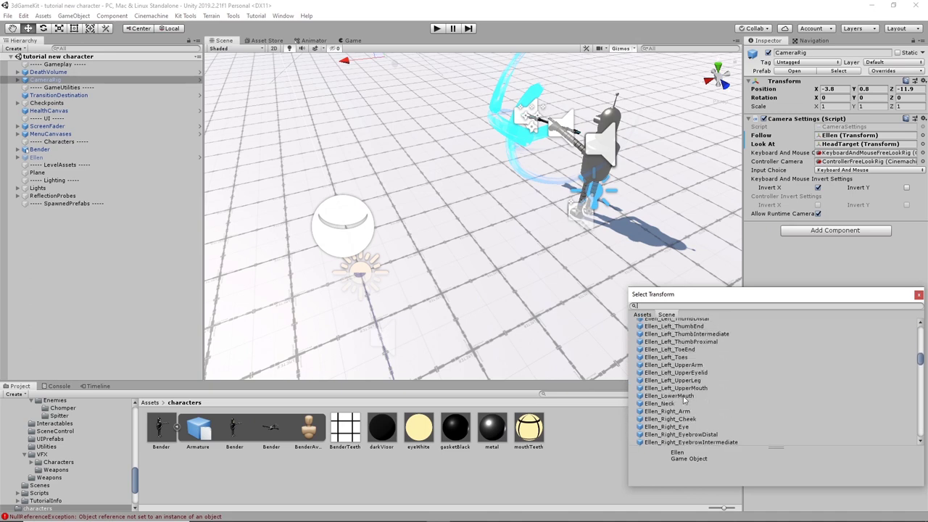
scroll(684, 400, down, 10)
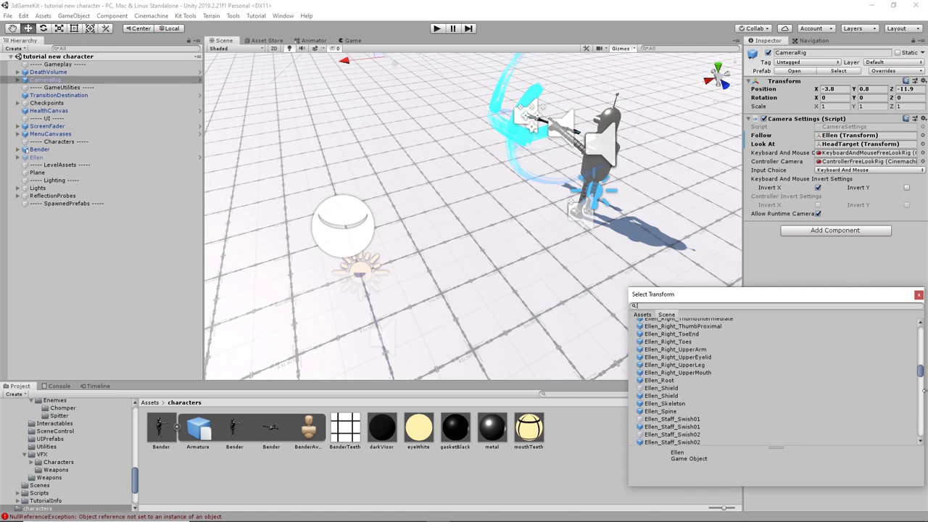
drag(920, 372, 633, 418)
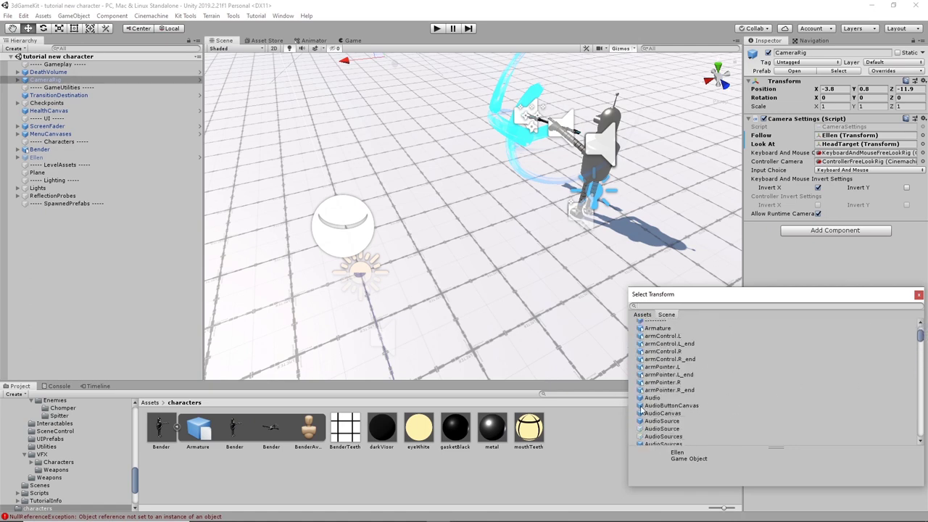
click(658, 329)
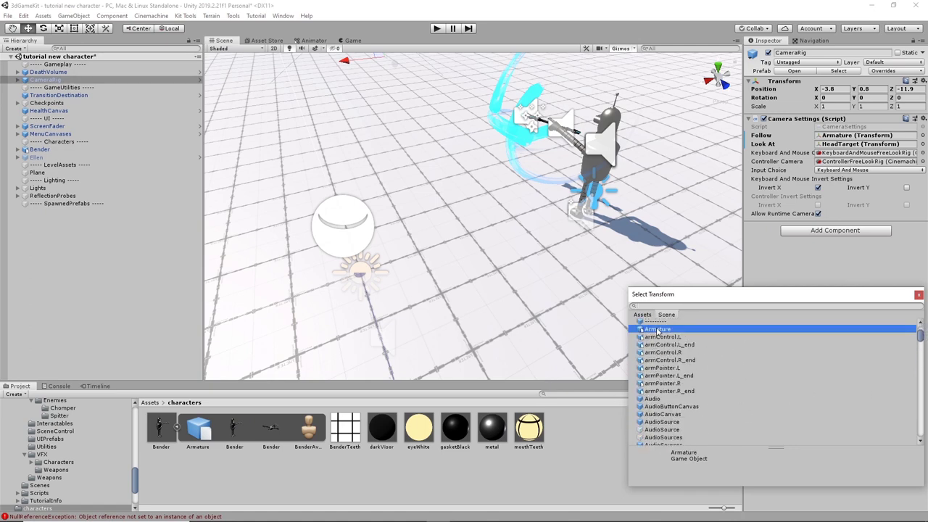
click(918, 296)
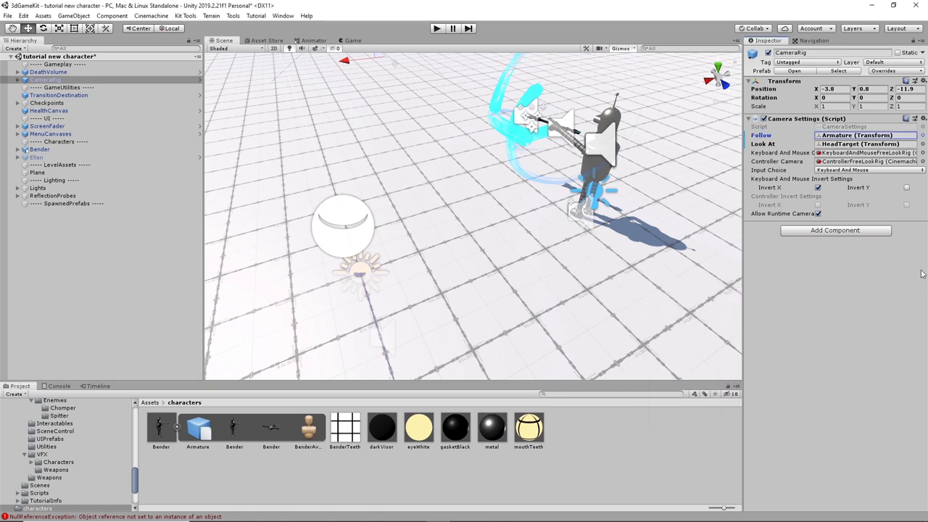
Step: Set the CameraRig's Look At target to the second HeadTarget transform in the scene
click(922, 145)
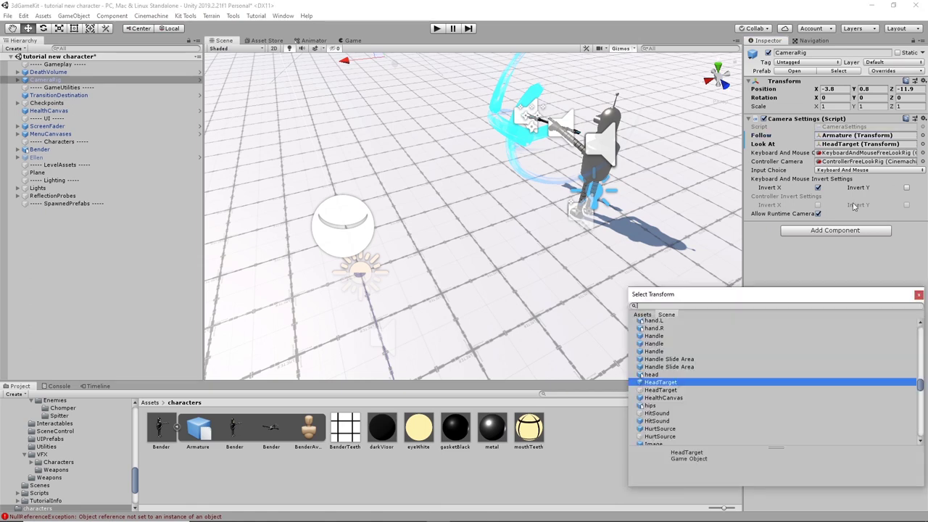
click(657, 391)
click(919, 295)
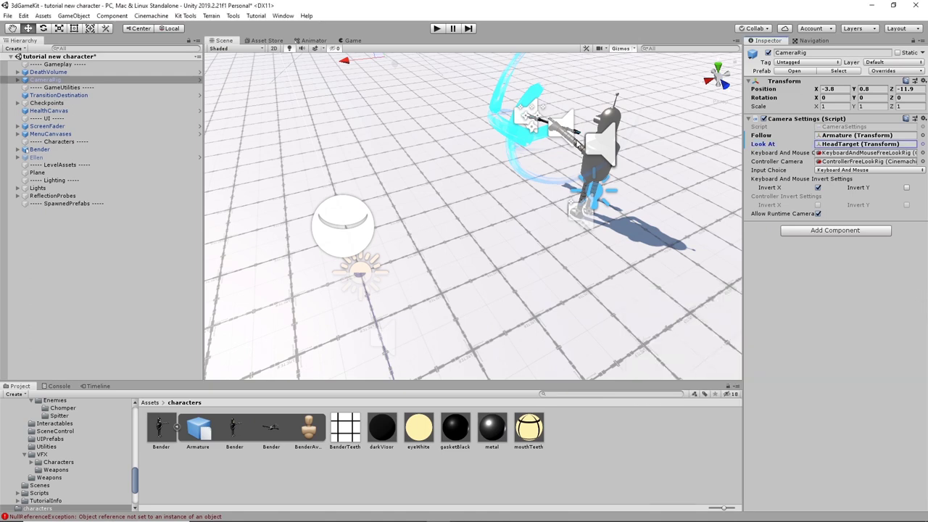
Step: Inspect the CameraRig's children: CameraBrain, KeyboardAndMouseFreeLookRig and ControllerFreeLookRig
click(19, 80)
click(54, 88)
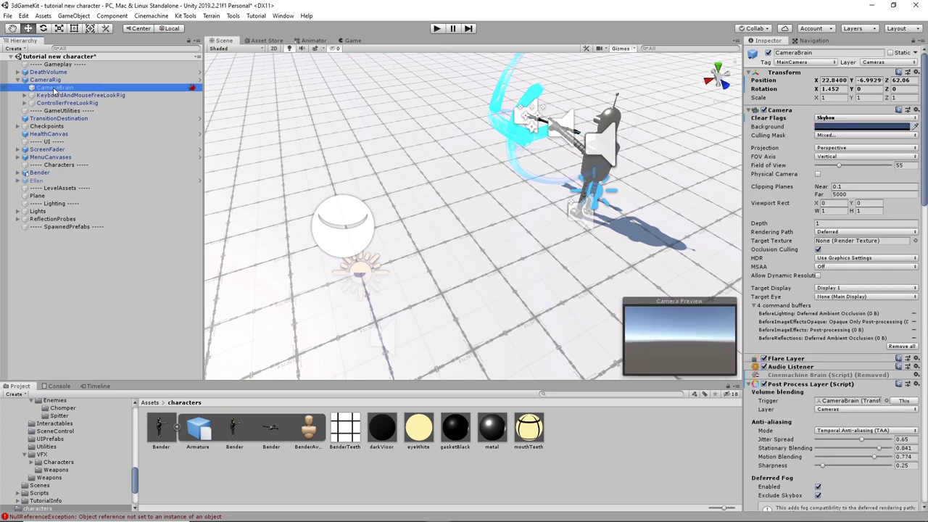
click(58, 95)
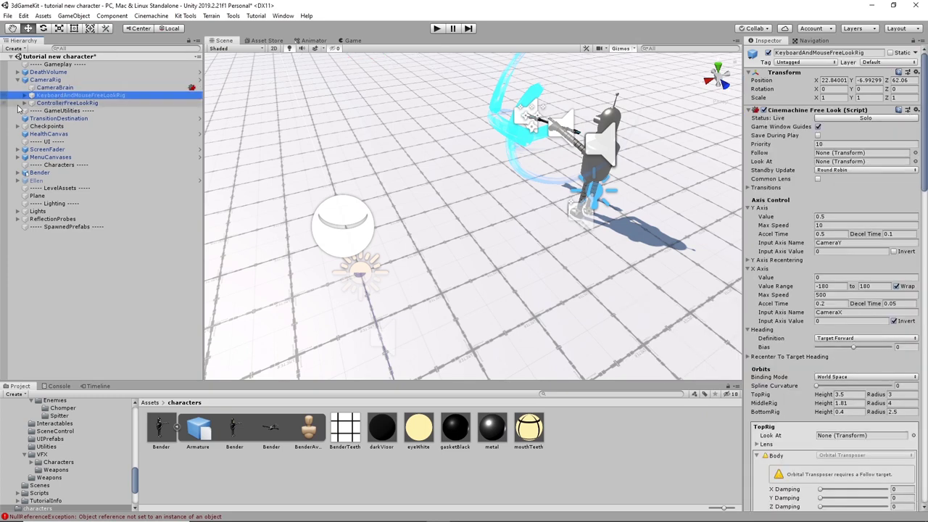
click(66, 103)
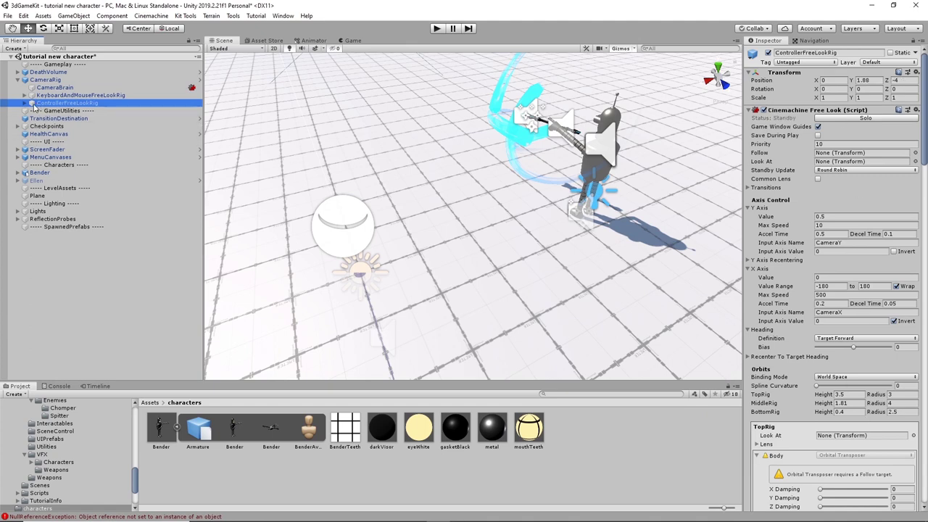
click(18, 80)
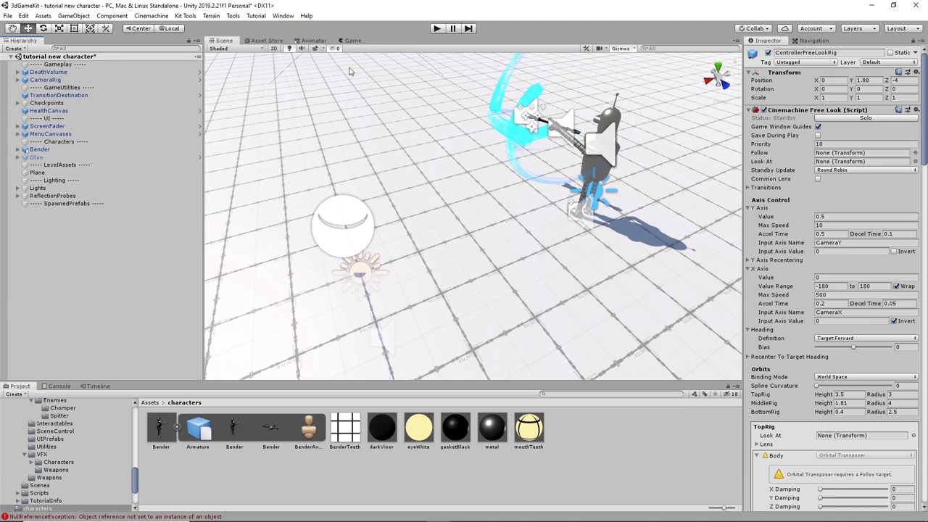
Step: Play-test the scene by running Bender in all directions, jumping and attacking to check the camera and his animations, and stop the game
click(435, 28)
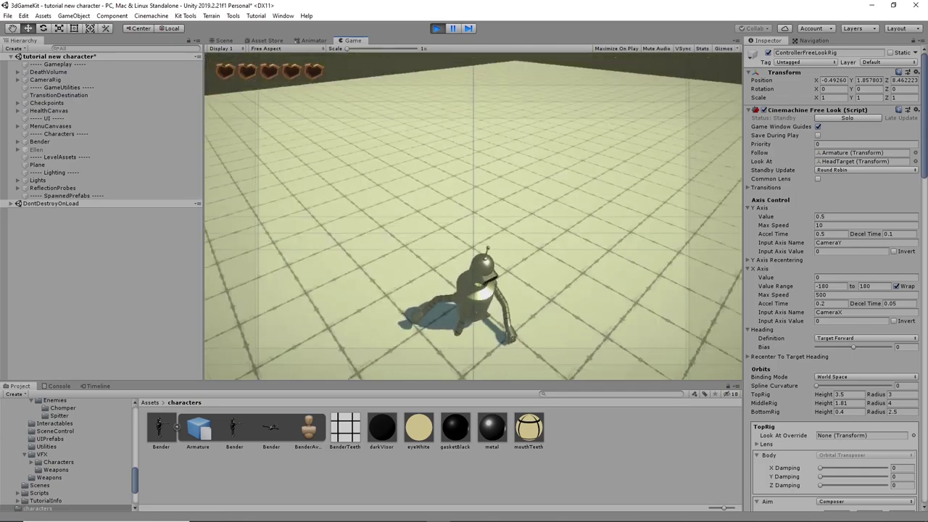
key(w)
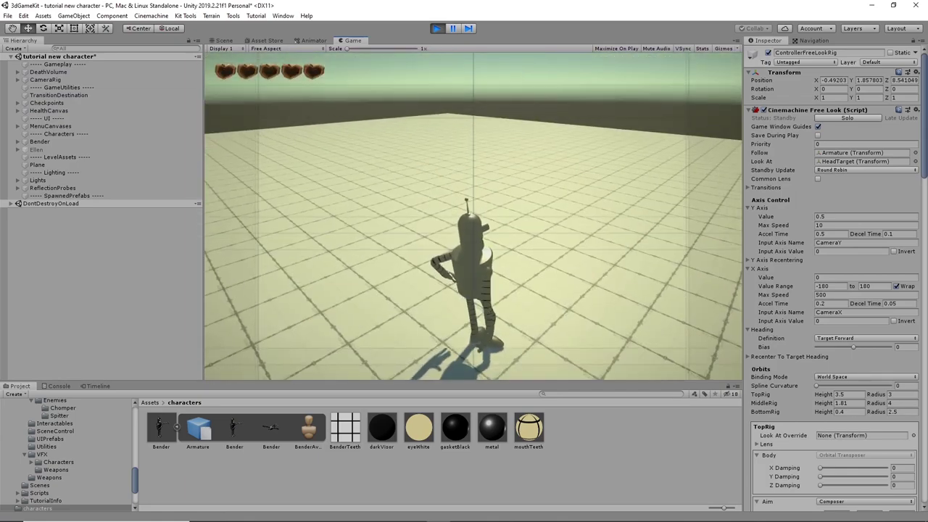
key(s)
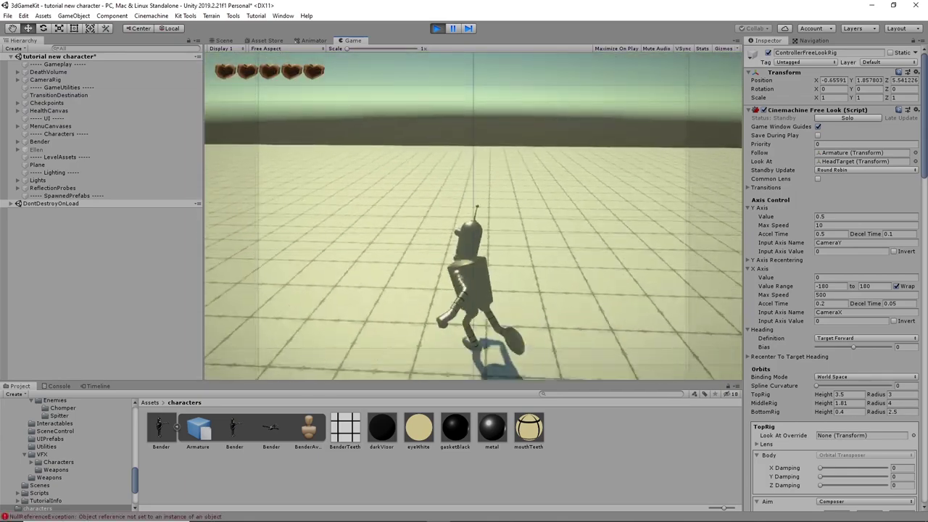
key(d)
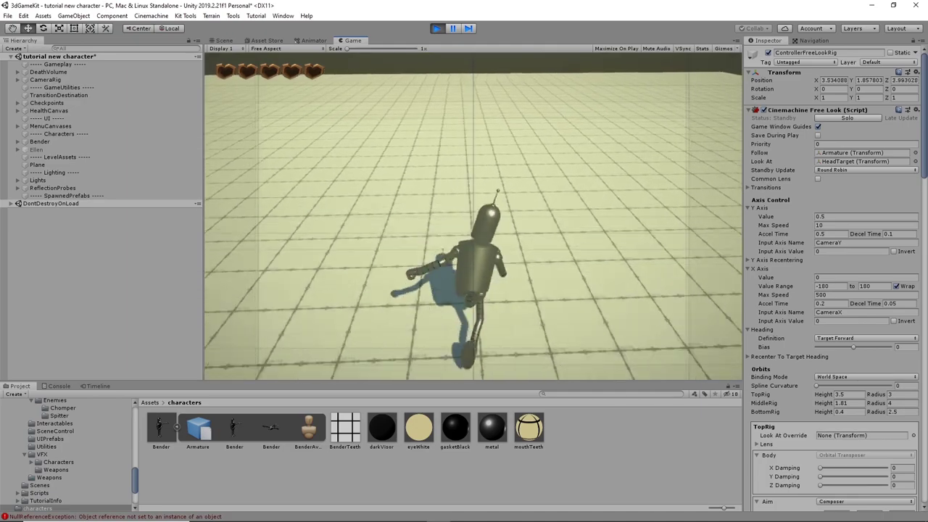
key(space)
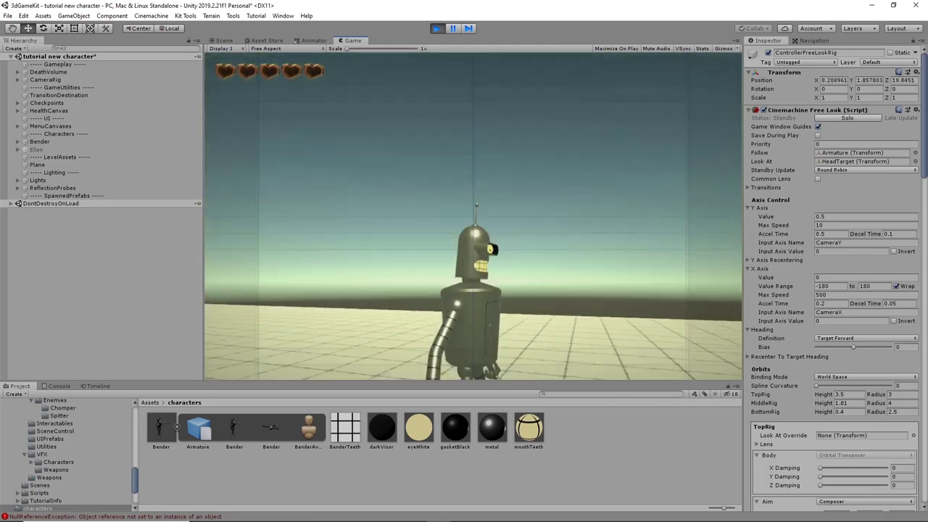
key(w)
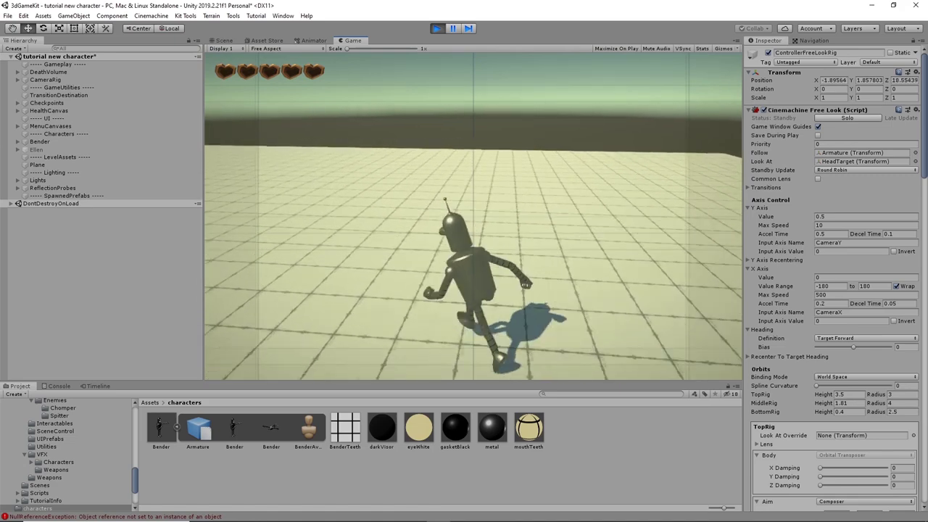
key(ctrl)
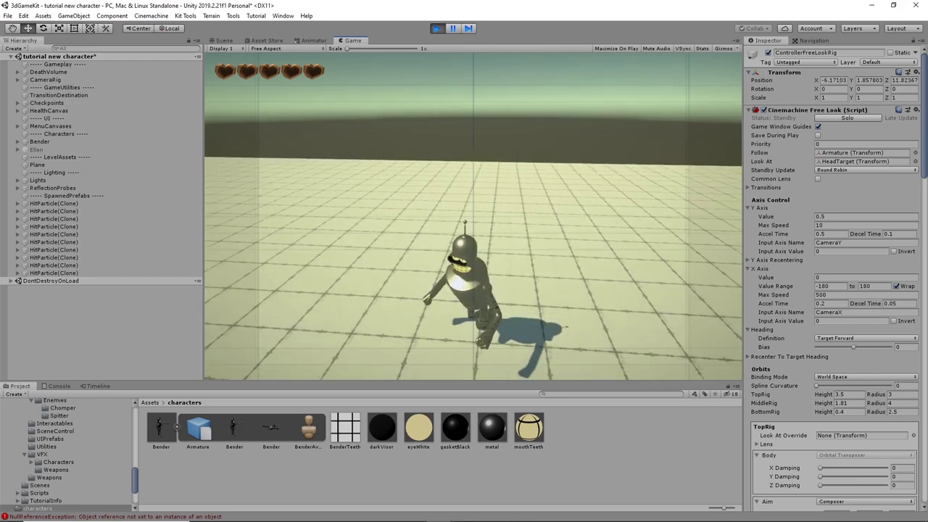
key(a)
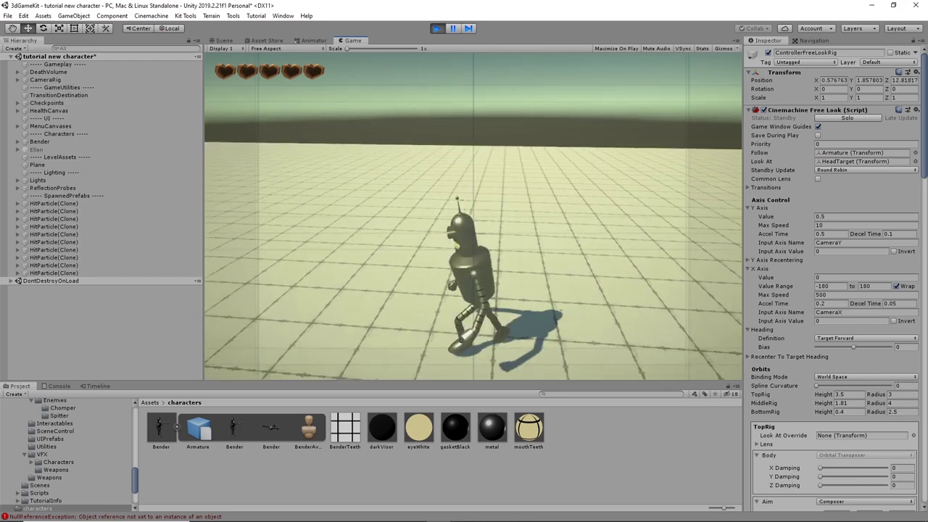
key(w)
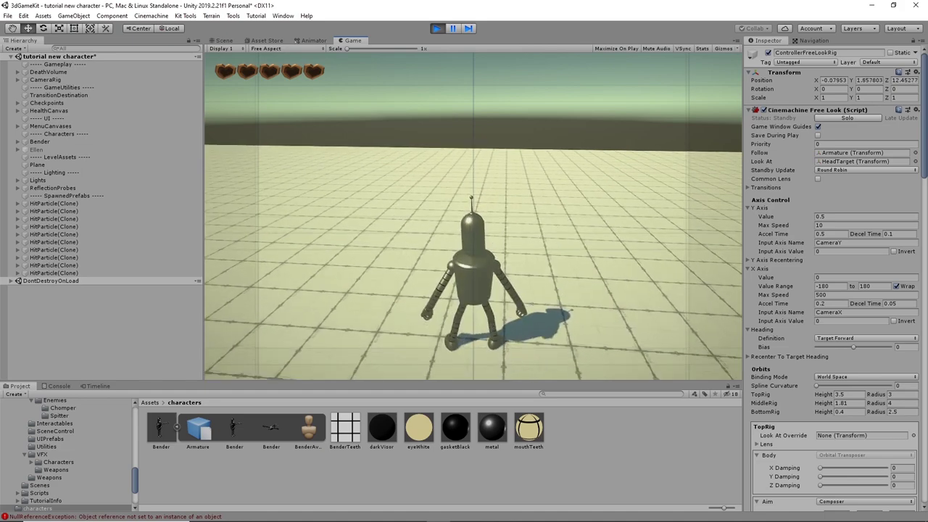
key(w)
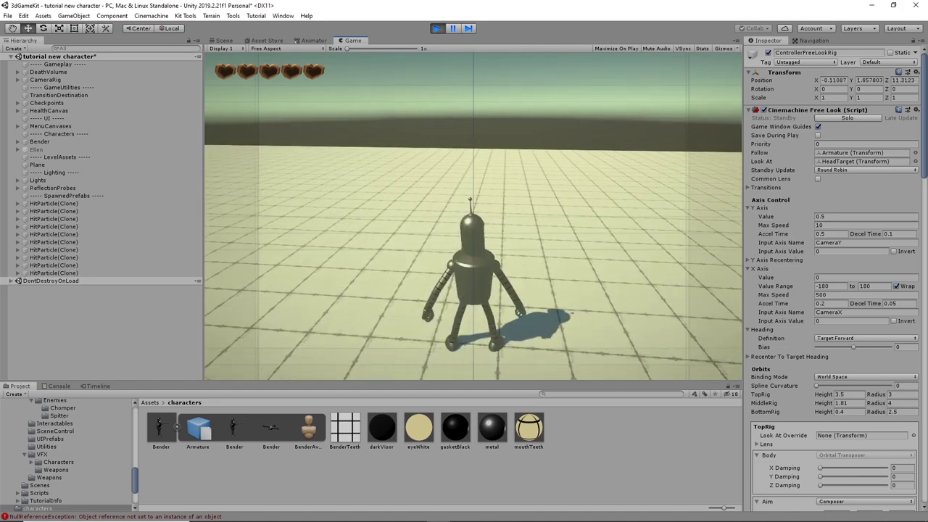
key(d)
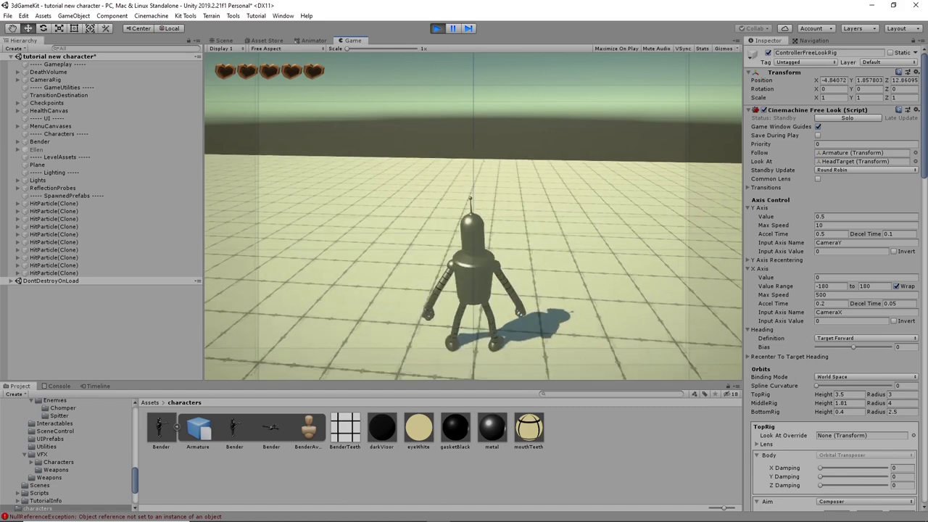
key(d)
key(w)
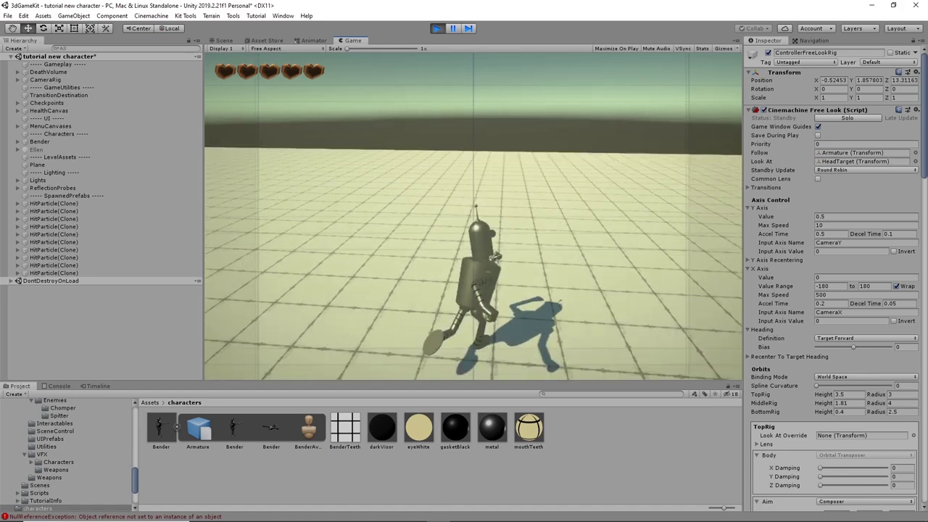
key(d)
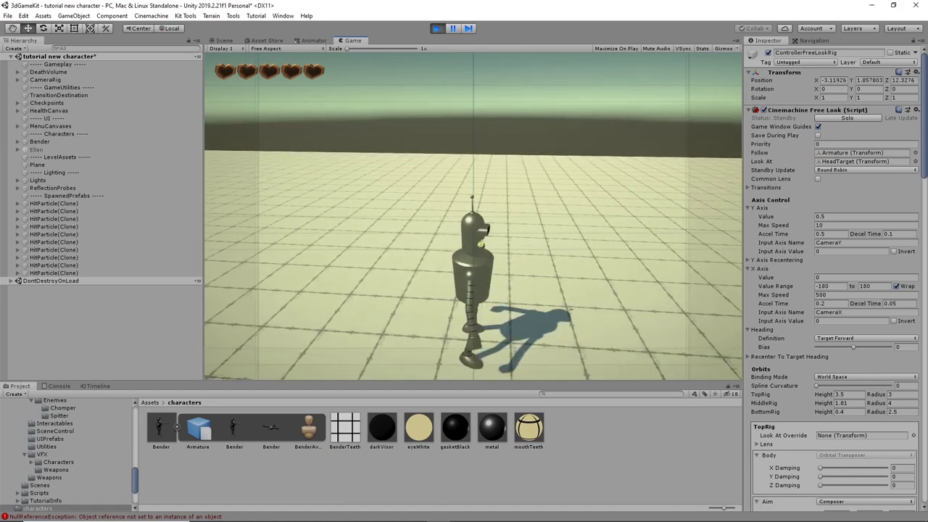
key(a)
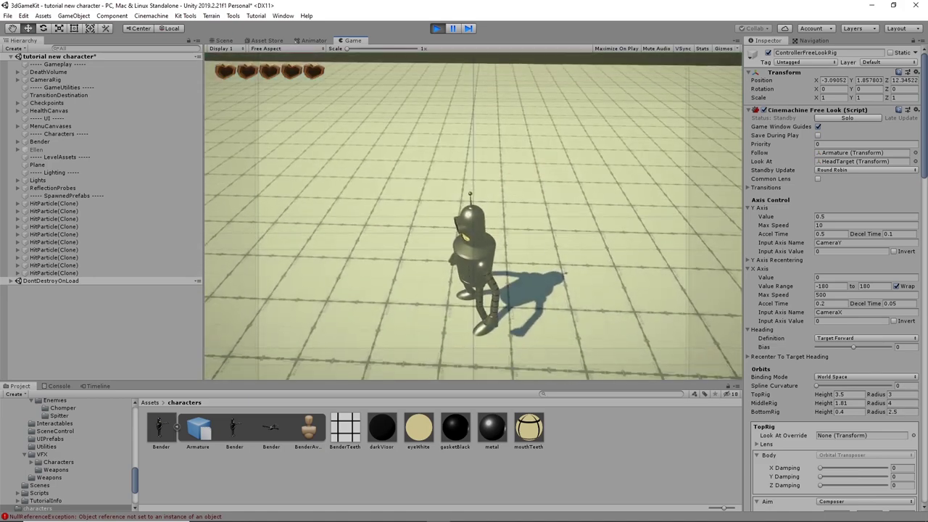
key(s)
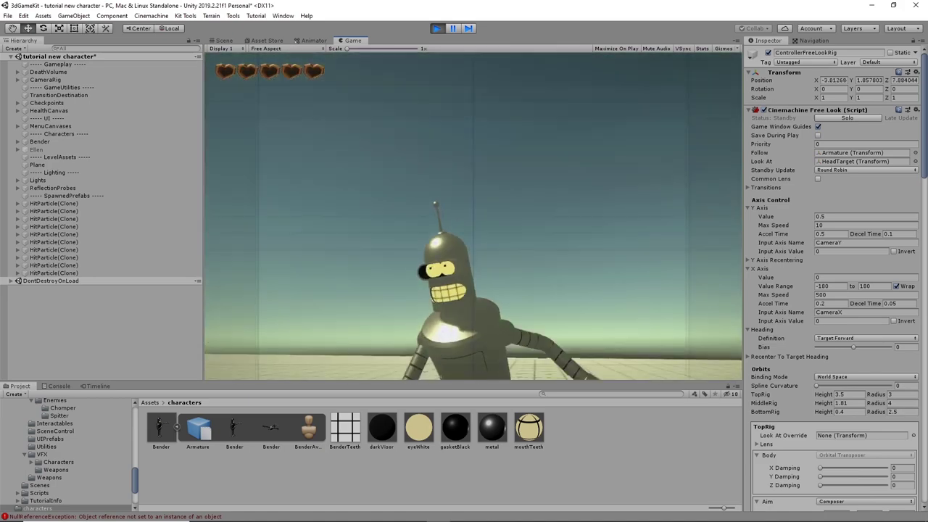
key(d)
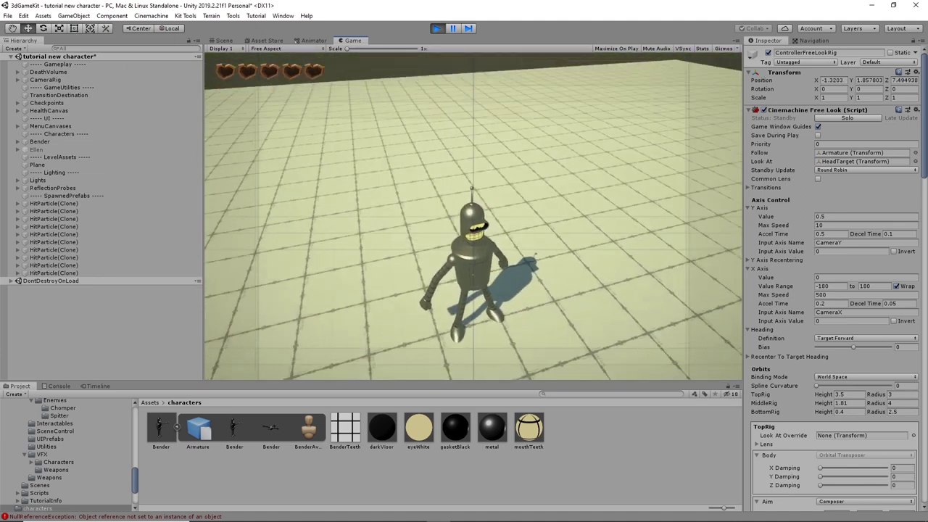
key(Escape)
click(436, 27)
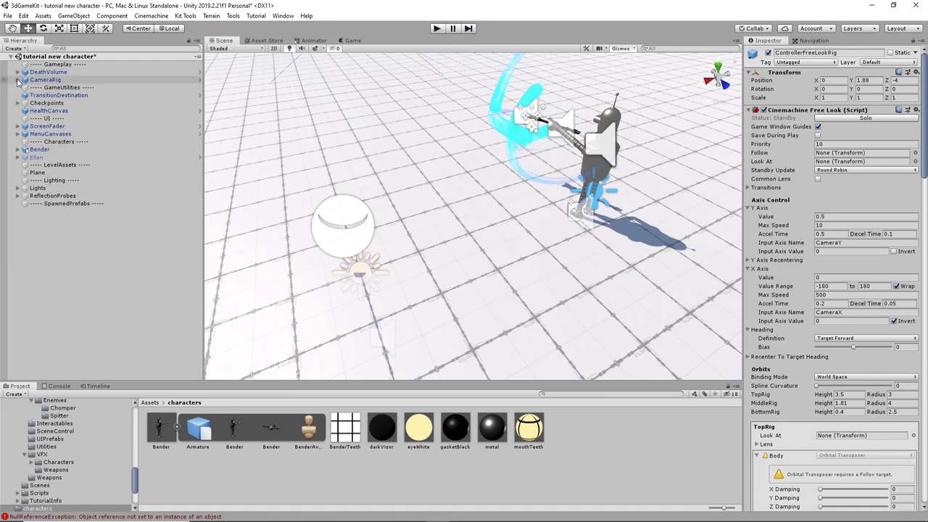
Step: Lower Bender's HeadTarget object to a Y position of about 1.61, checking its placement from several angles
click(18, 149)
click(52, 172)
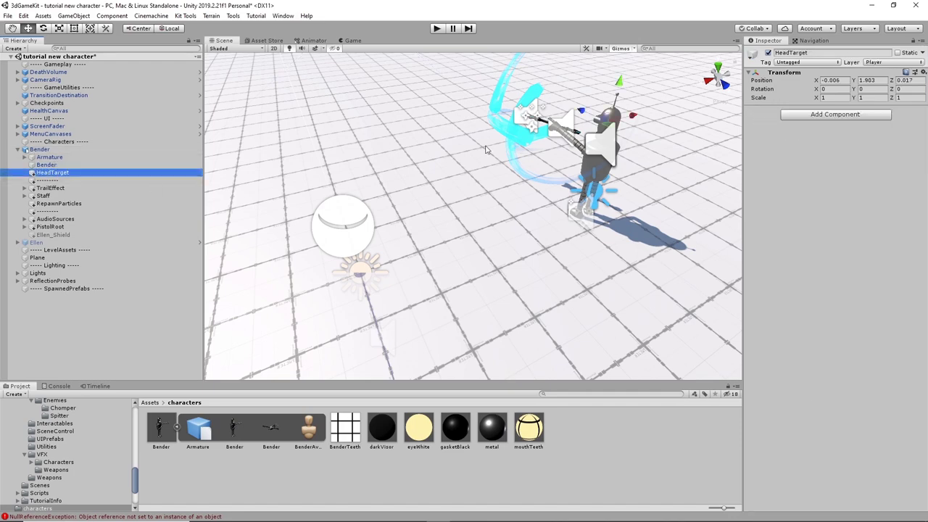
alt+drag(486, 149, 437, 169)
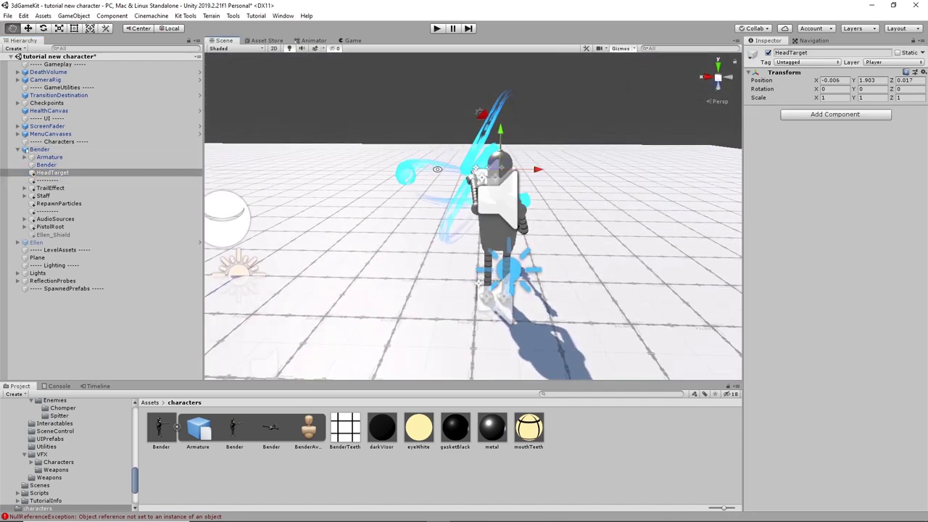
drag(500, 132, 500, 151)
alt+drag(567, 200, 354, 166)
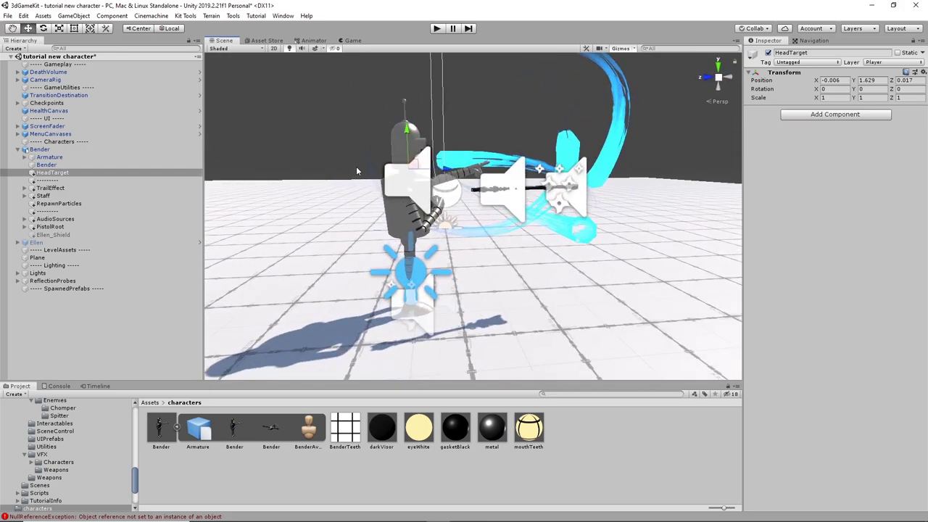
drag(408, 129, 406, 134)
alt+drag(522, 190, 417, 262)
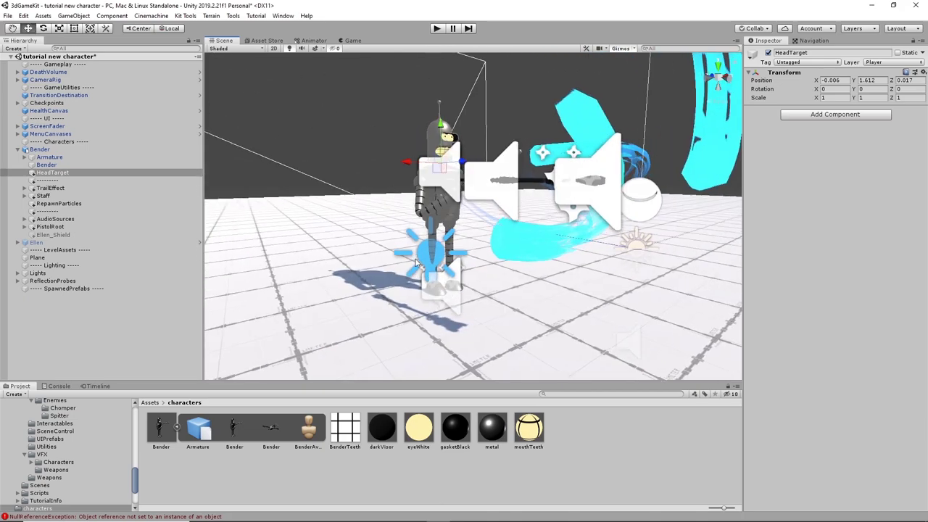
Step: Activate Ellen in the scene for size comparison and scale Bender down uniformly to about 0.755
click(36, 242)
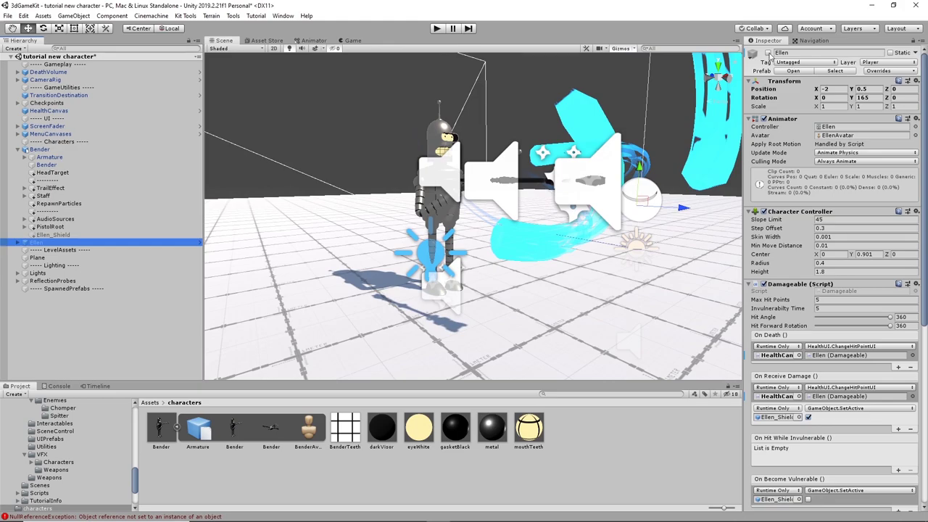
alt+drag(435, 275, 674, 313)
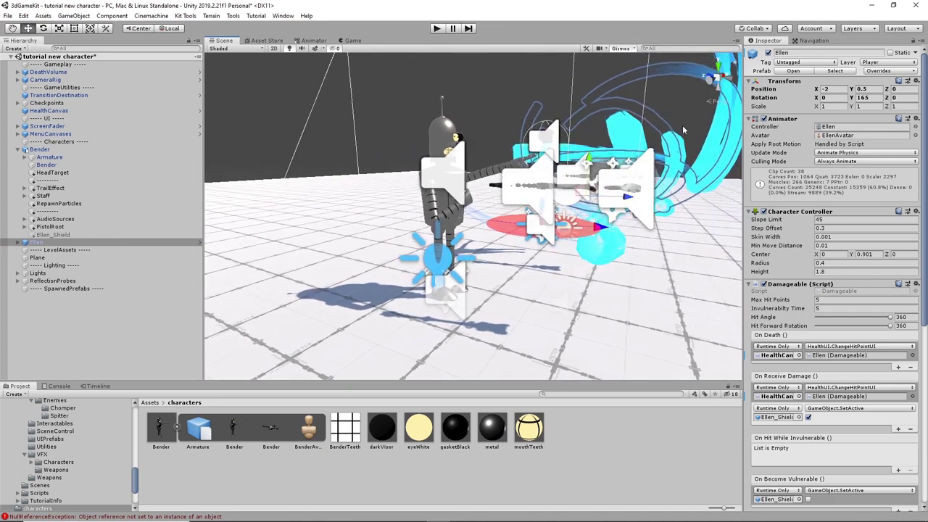
click(39, 149)
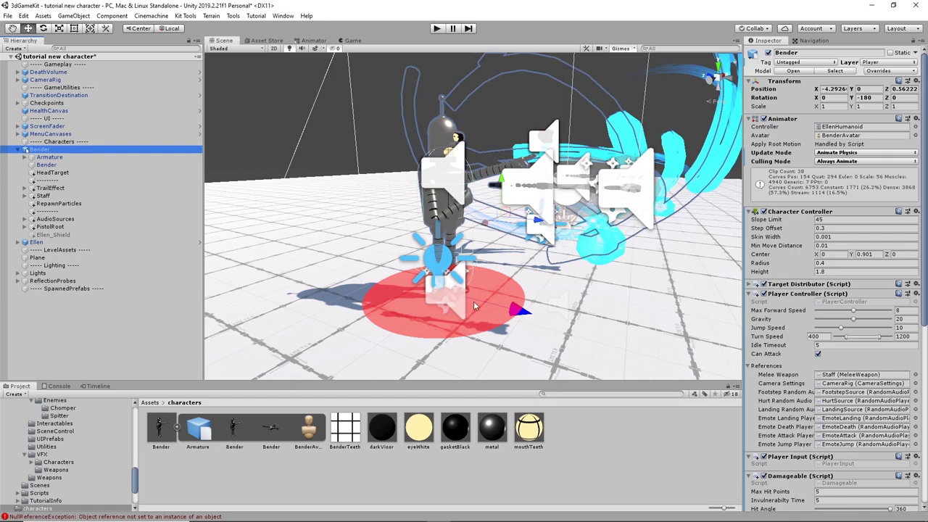
alt+drag(478, 287, 471, 230)
alt+drag(527, 298, 455, 135)
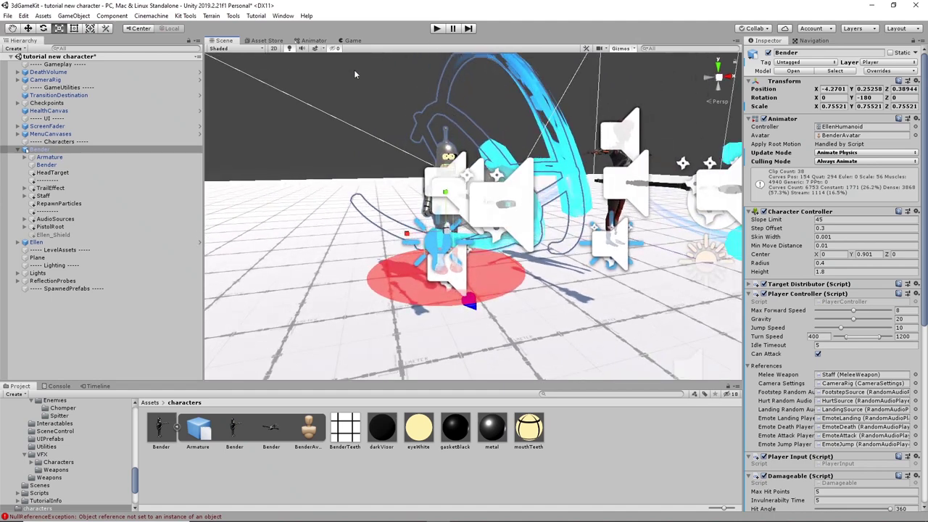
Step: Play-test the scaled-down Bender alongside Ellen to compare their sizes, and stop the game
click(436, 28)
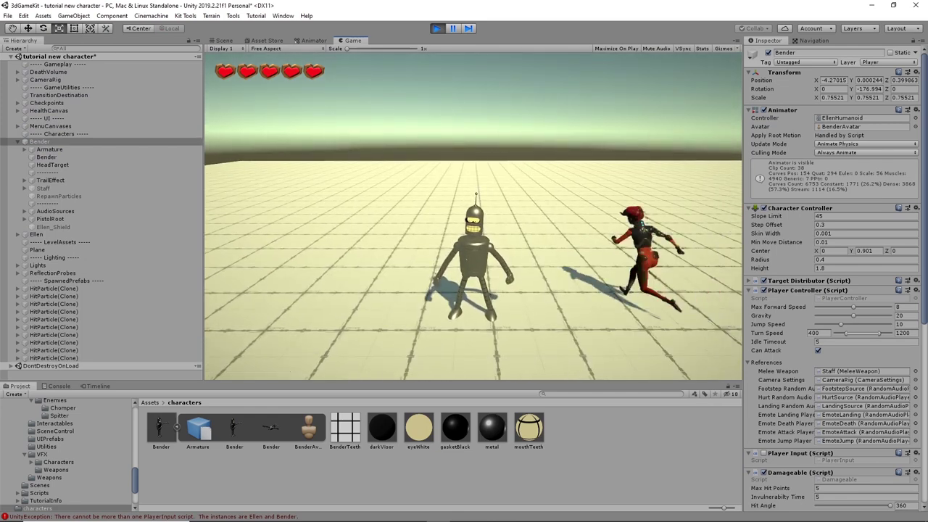
key(Escape)
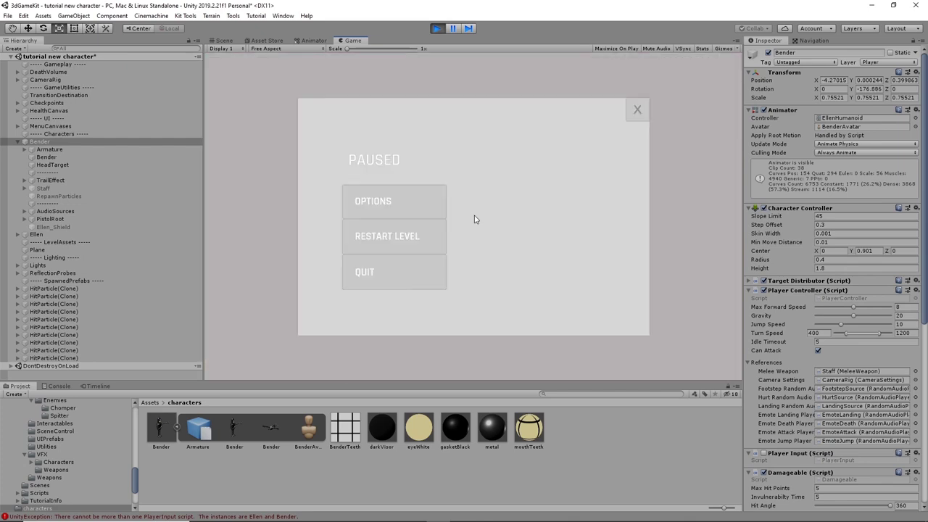
click(435, 29)
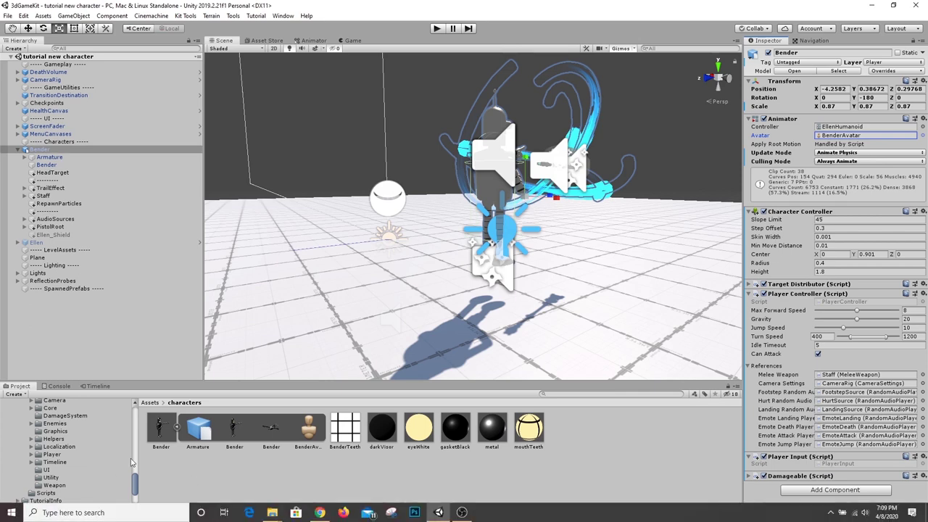
Step: Review the logged errors in the Console, clear the log, and select Bender in the scene hierarchy
click(169, 516)
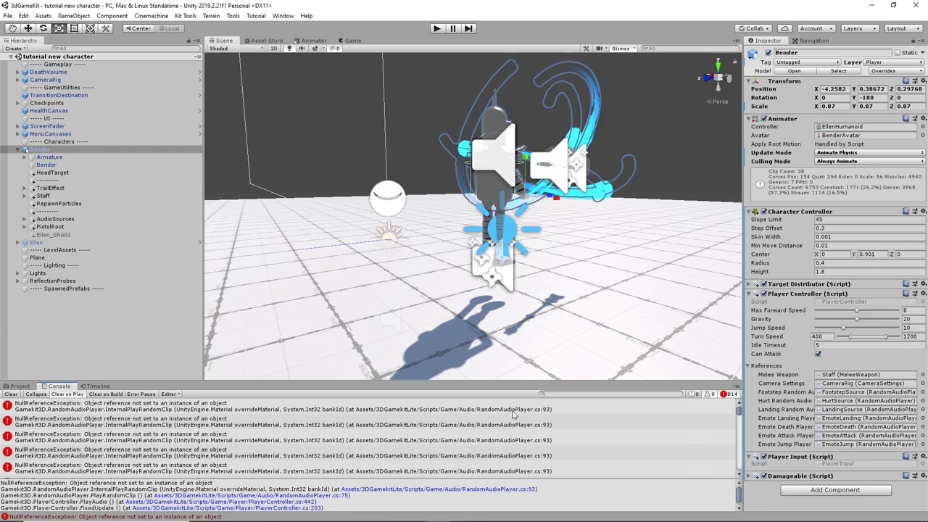
click(11, 395)
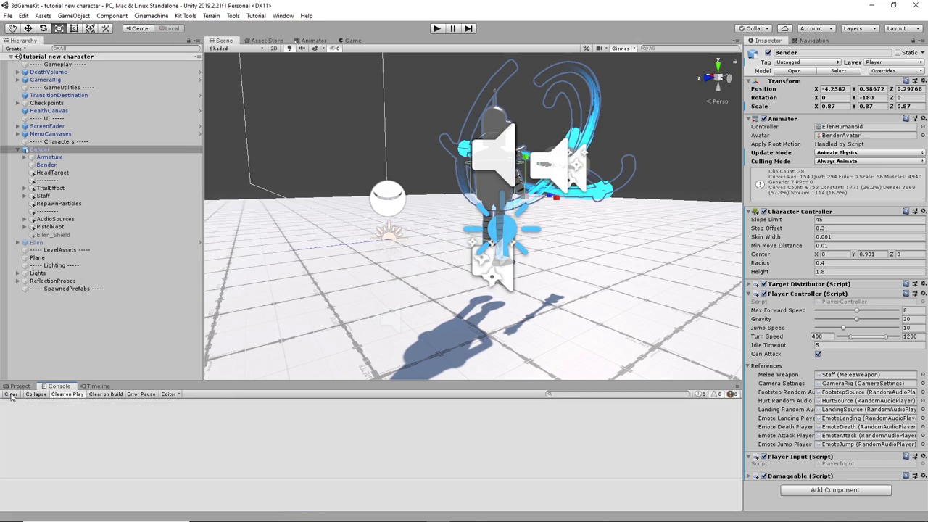
click(42, 151)
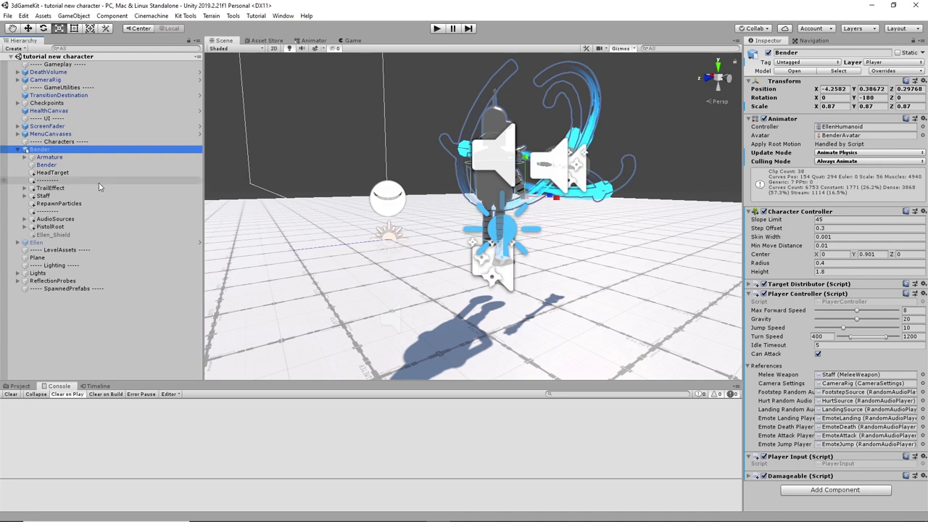
Step: Select the Ellen_Shield object under Bender and set its Skinned Mesh Renderer mesh to Bender
click(50, 235)
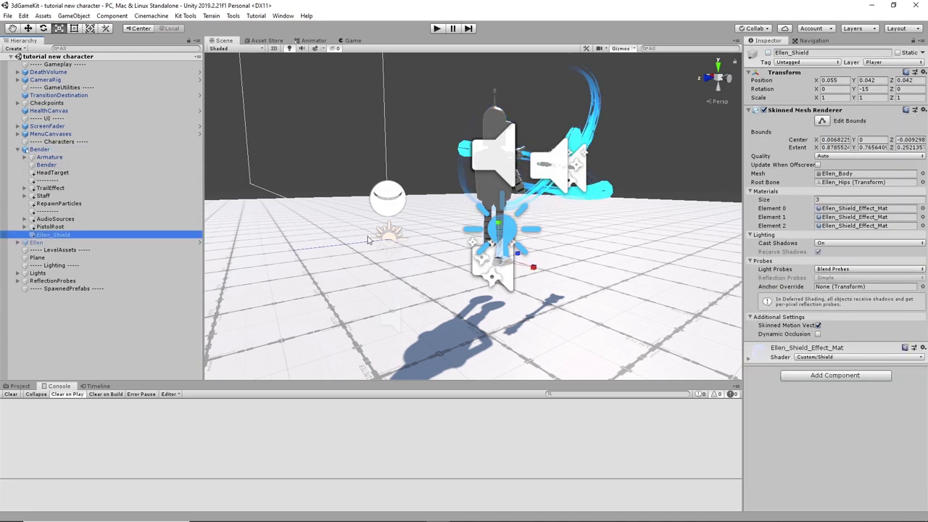
mouse_move(48, 237)
mouse_down()
mouse_move(22, 244)
mouse_move(40, 242)
mouse_move(44, 290)
mouse_move(60, 237)
mouse_up()
click(60, 237)
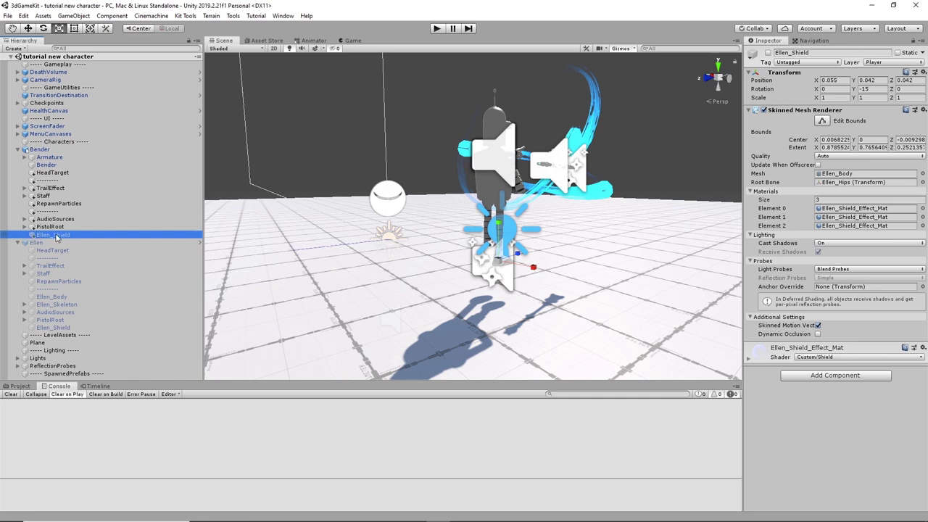
click(56, 238)
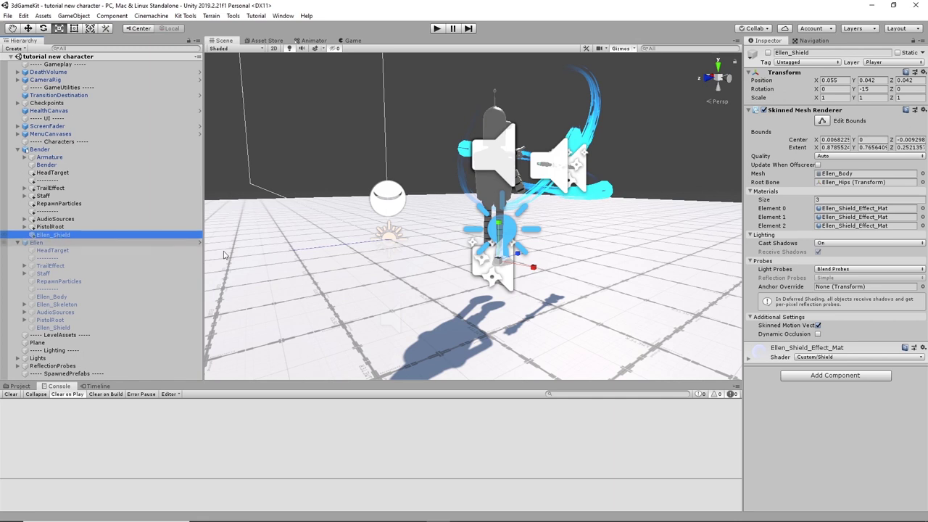
click(33, 238)
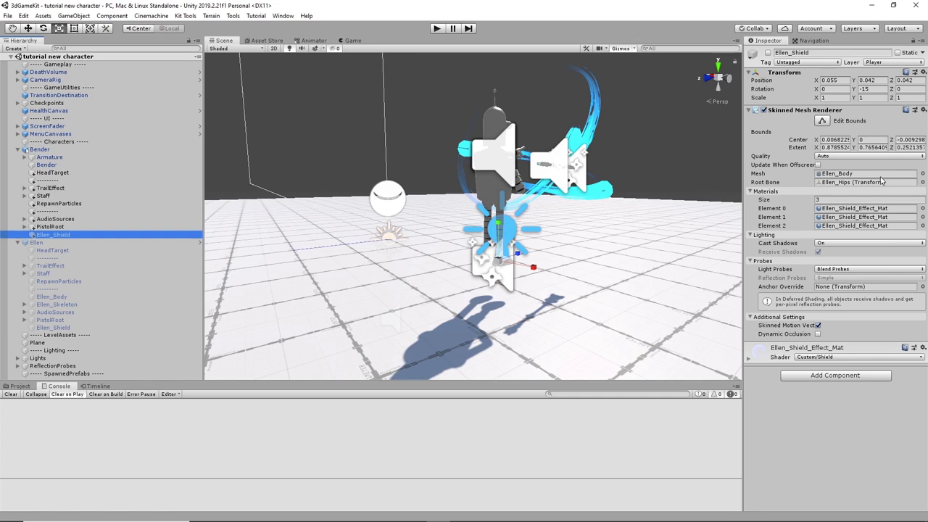
click(922, 174)
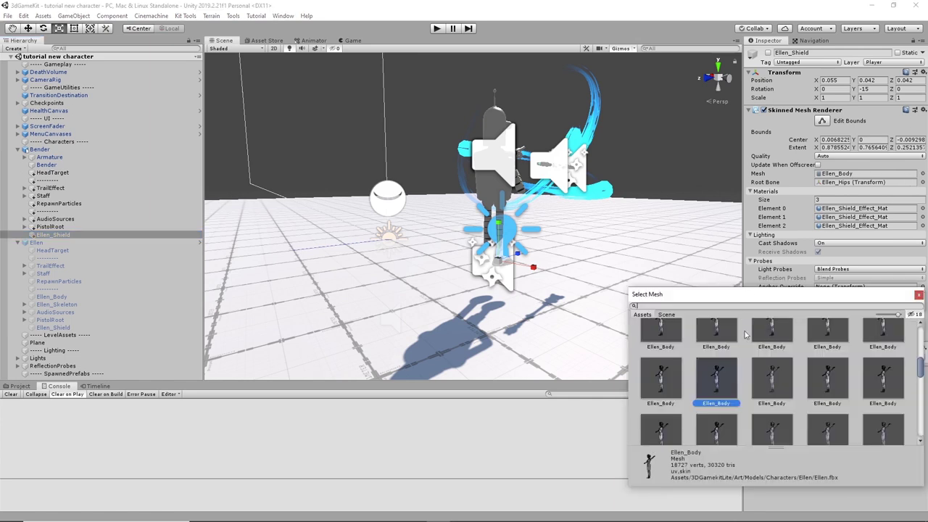
scroll(769, 364, up, 5)
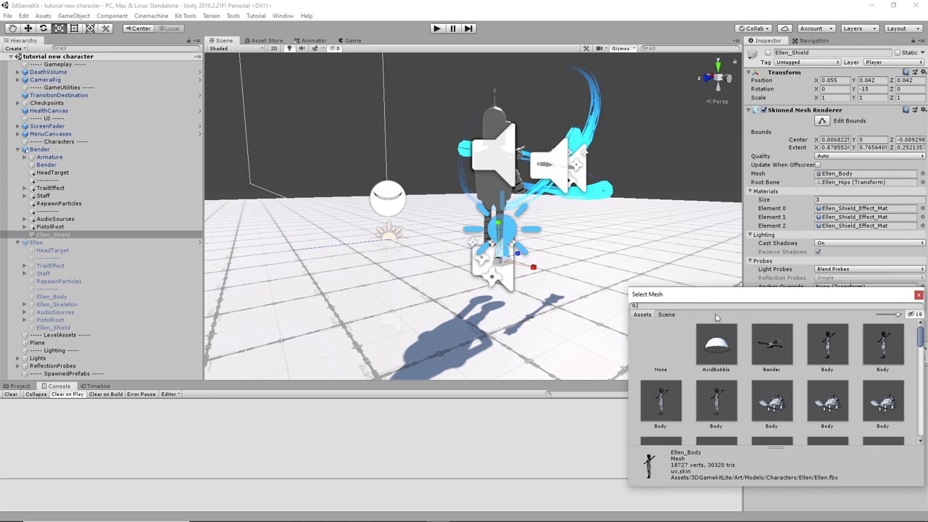
click(773, 349)
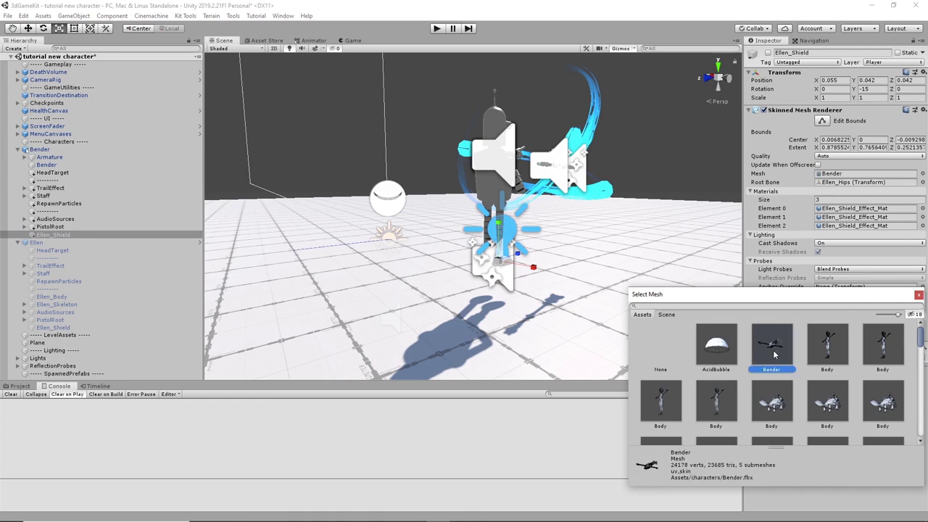
click(918, 295)
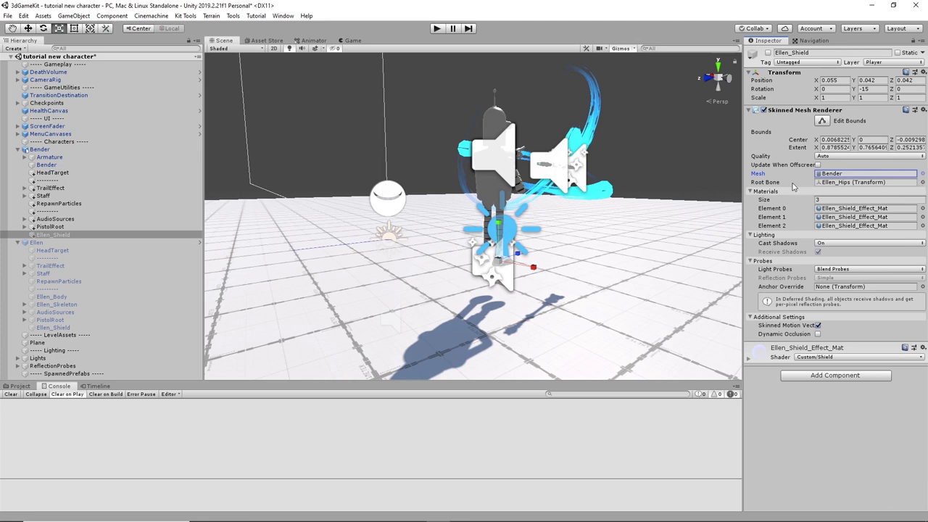
Step: Set the root bone of Bender's Ellen_Shield to the Root transform
click(922, 182)
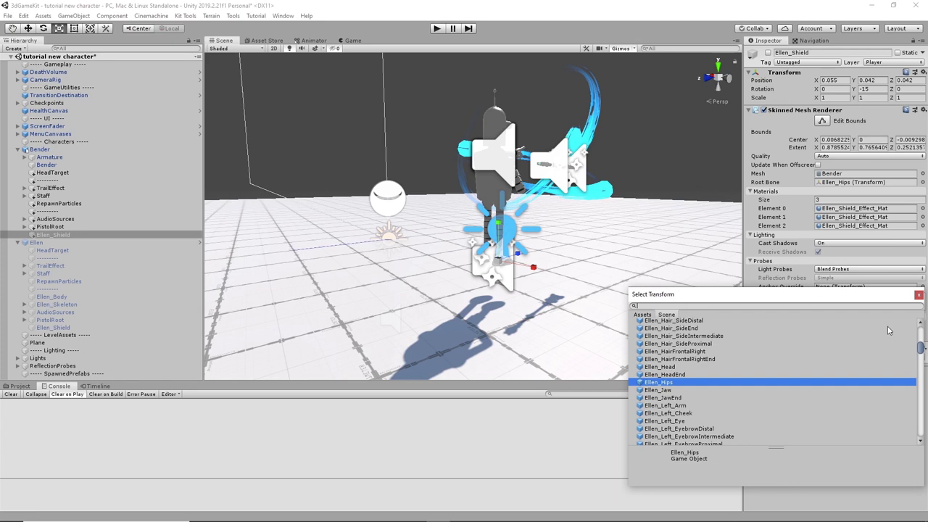
text(root)
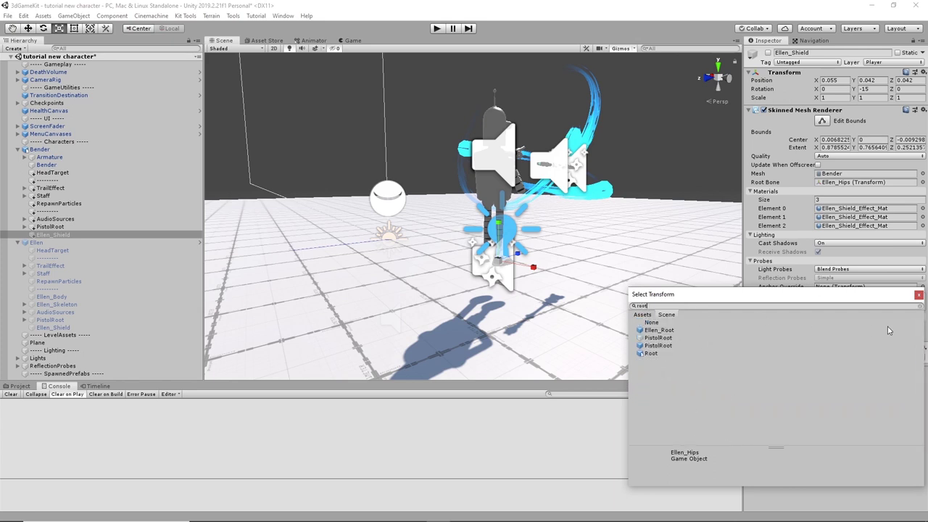
click(646, 353)
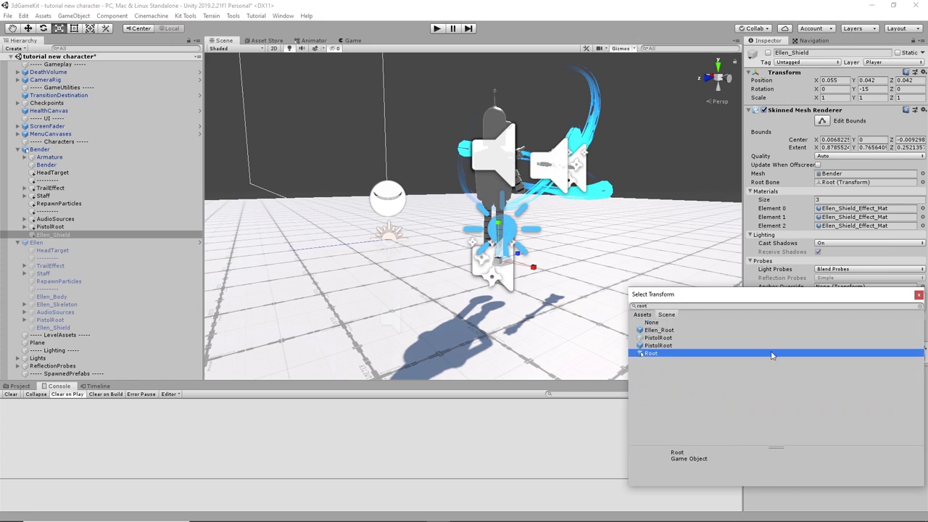
click(919, 295)
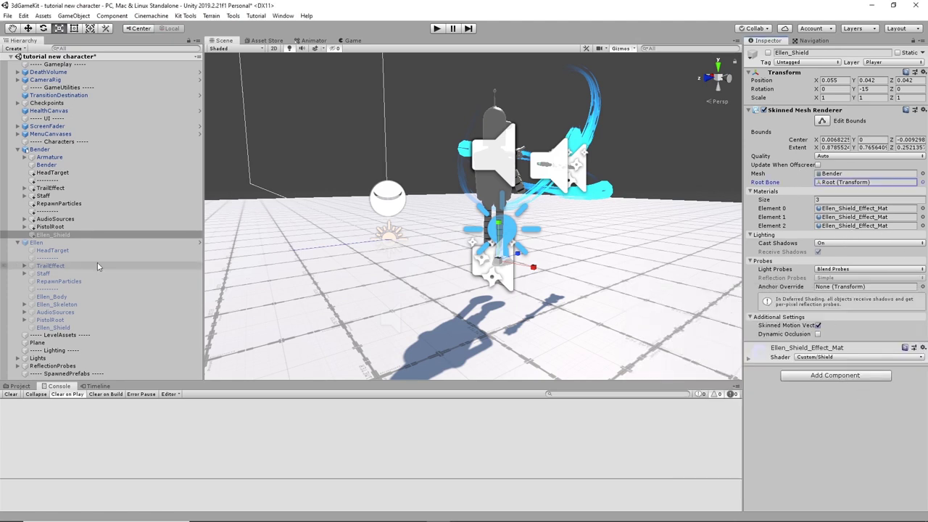
Step: Inspect Bender's PistolRoot, AudioSources, RespawnParticles, Staff, TrailEffect and HeadTarget objects, and trace the Staff's hit and attack audio references
click(44, 226)
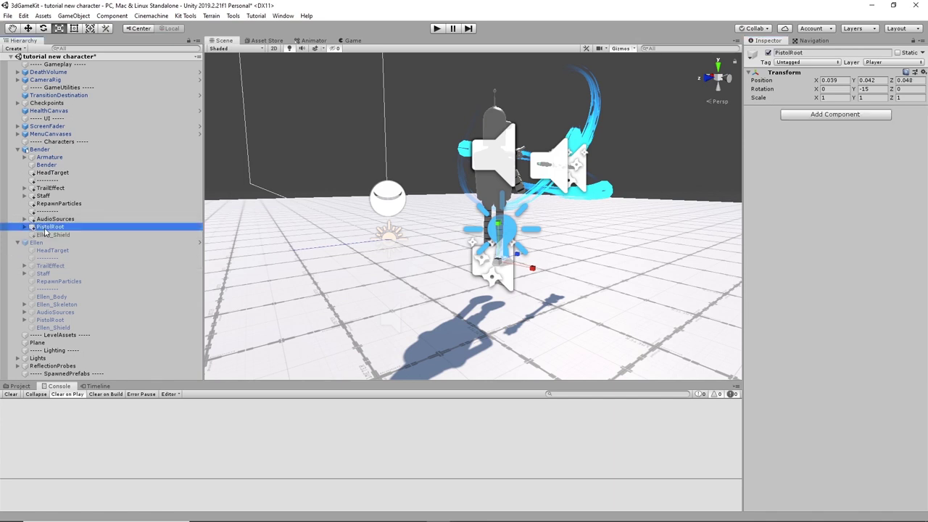
click(54, 219)
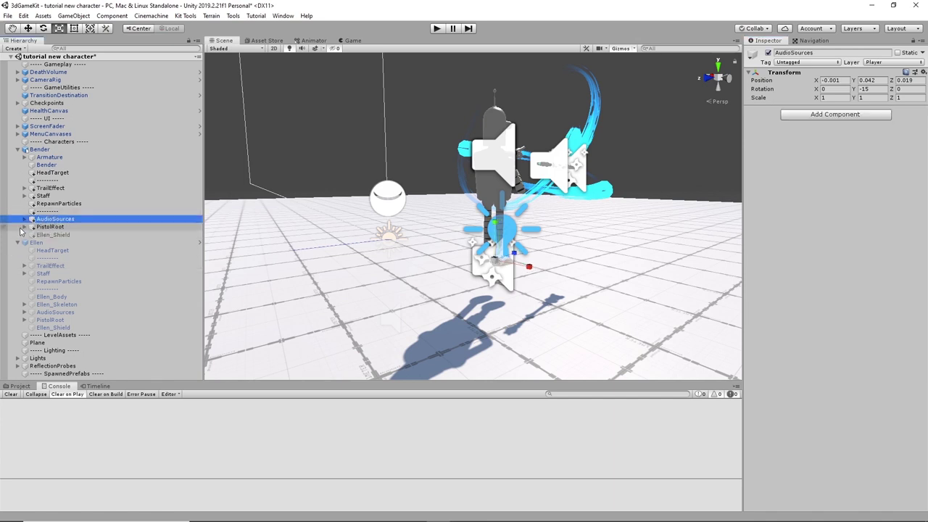
click(24, 219)
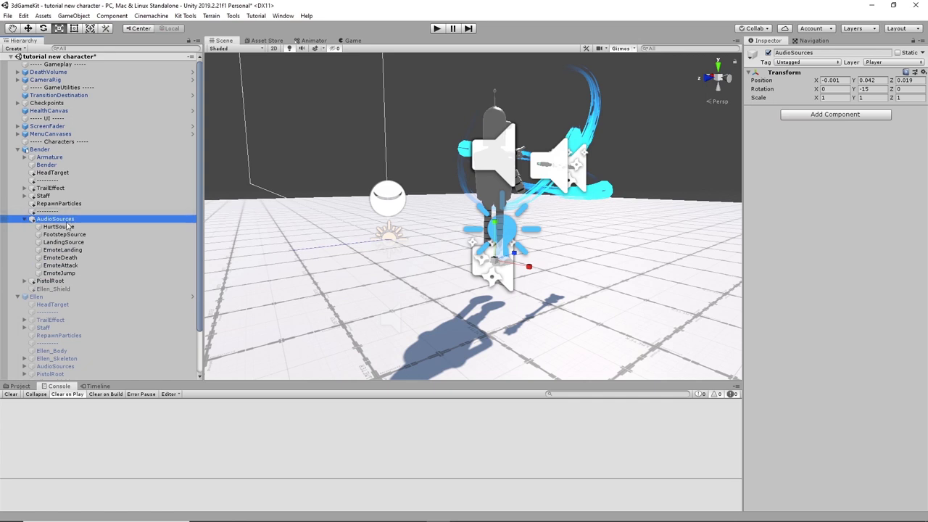
click(51, 211)
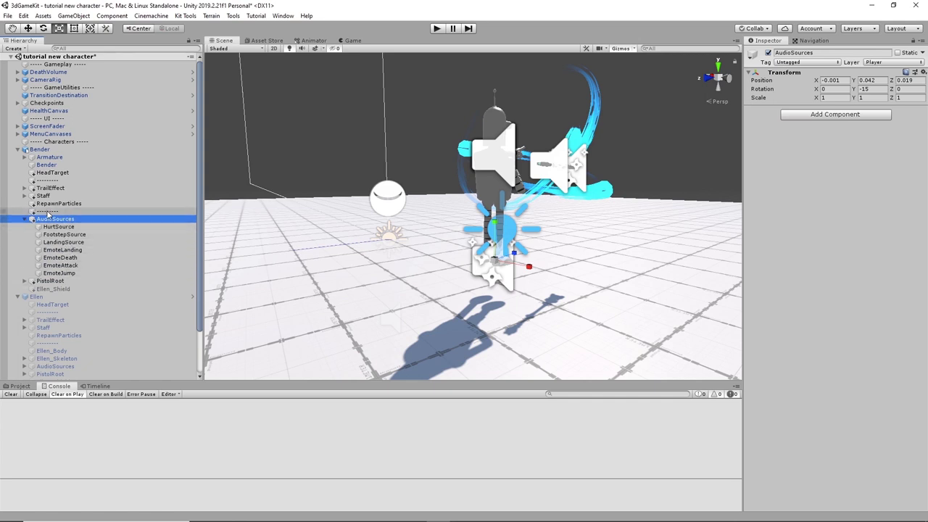
click(53, 205)
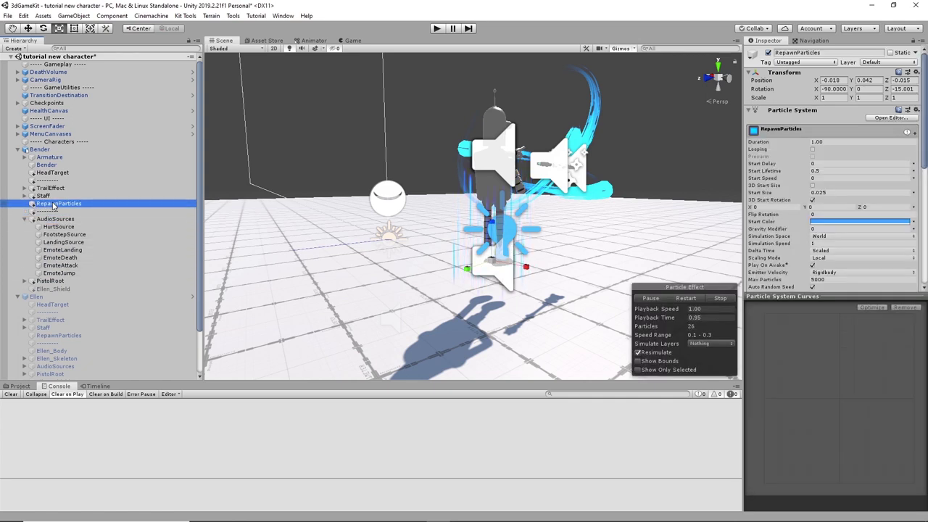
click(45, 196)
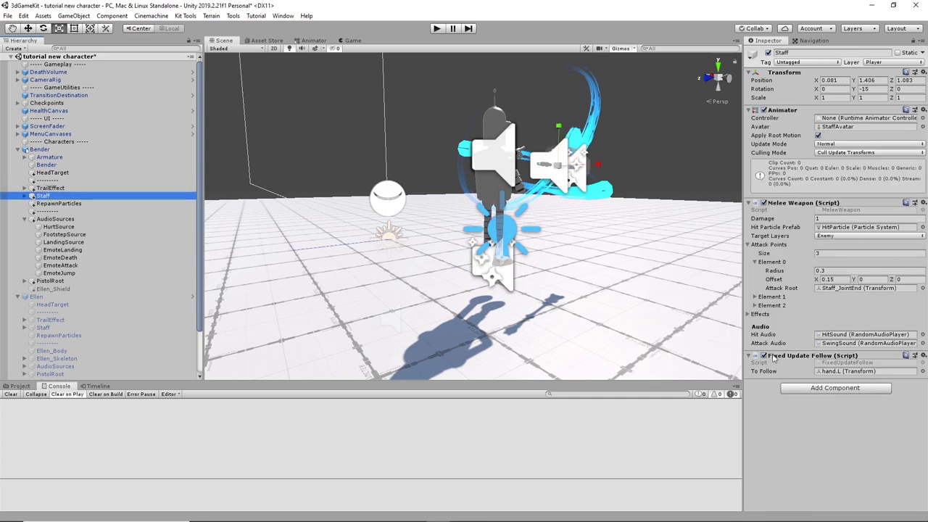
click(844, 335)
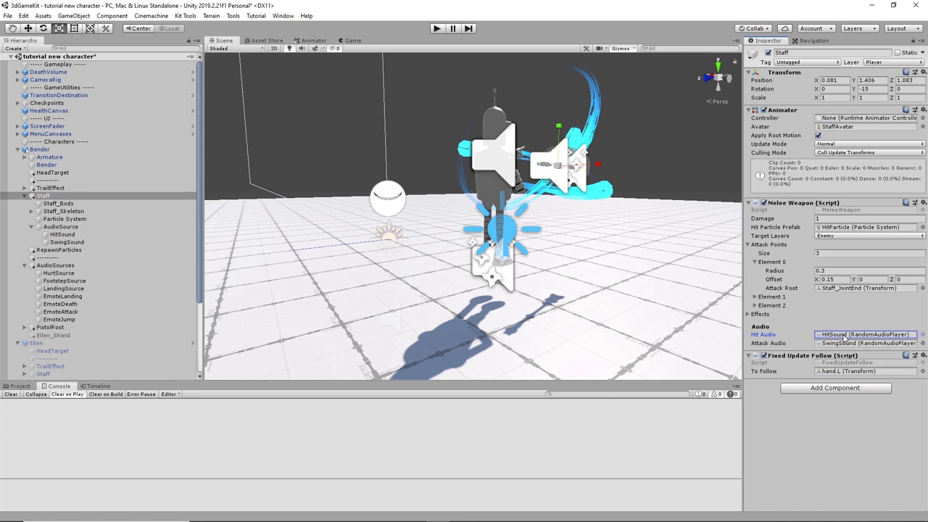
click(869, 343)
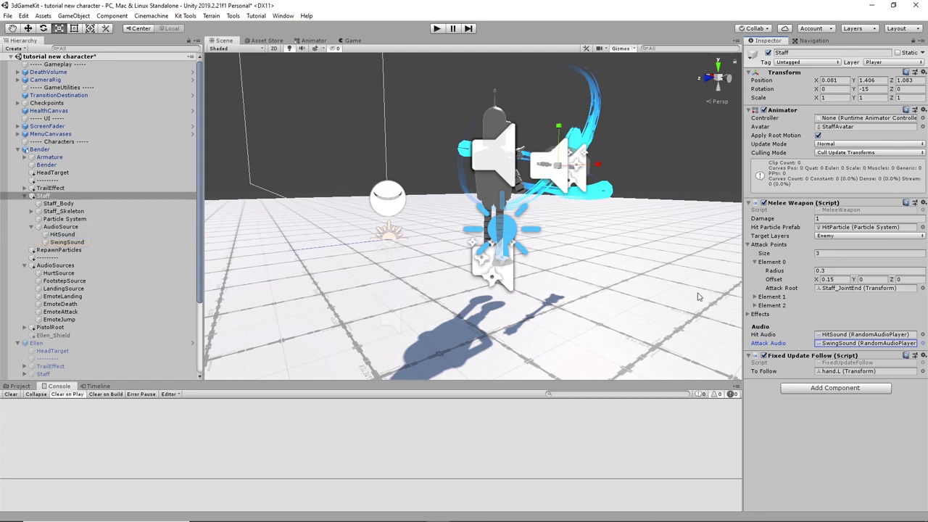
click(44, 188)
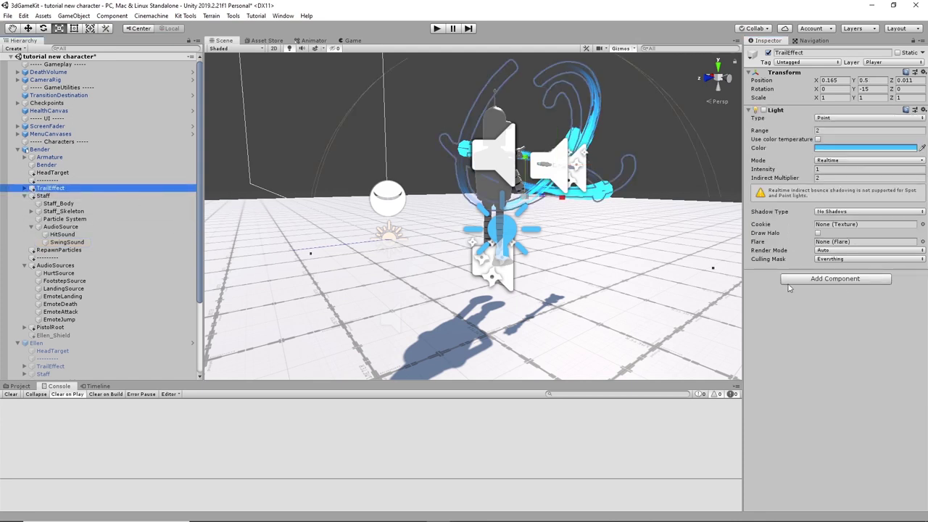
click(51, 172)
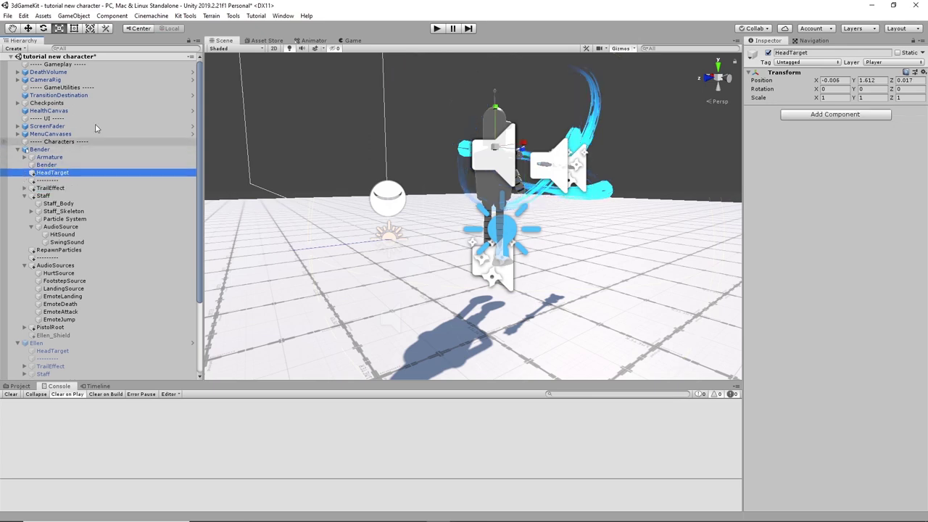
Step: Save the scene and the project
click(9, 16)
click(8, 16)
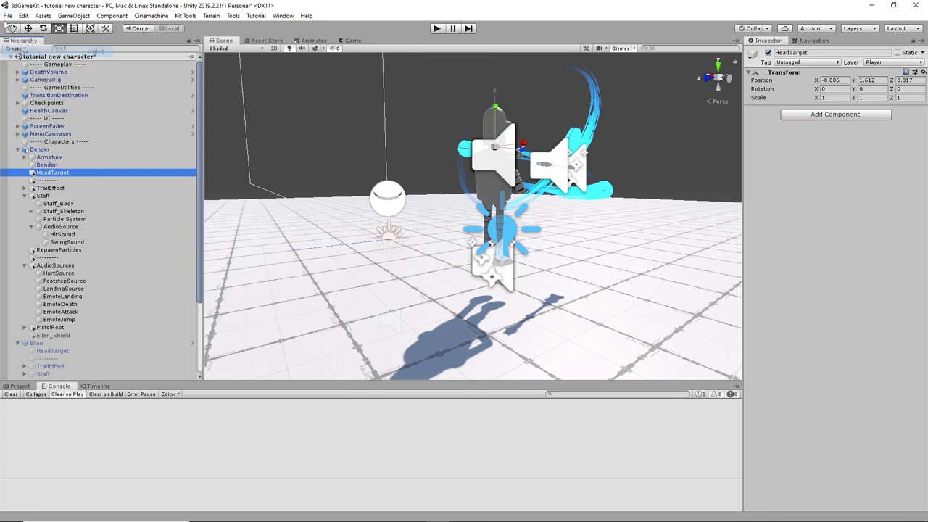
click(7, 16)
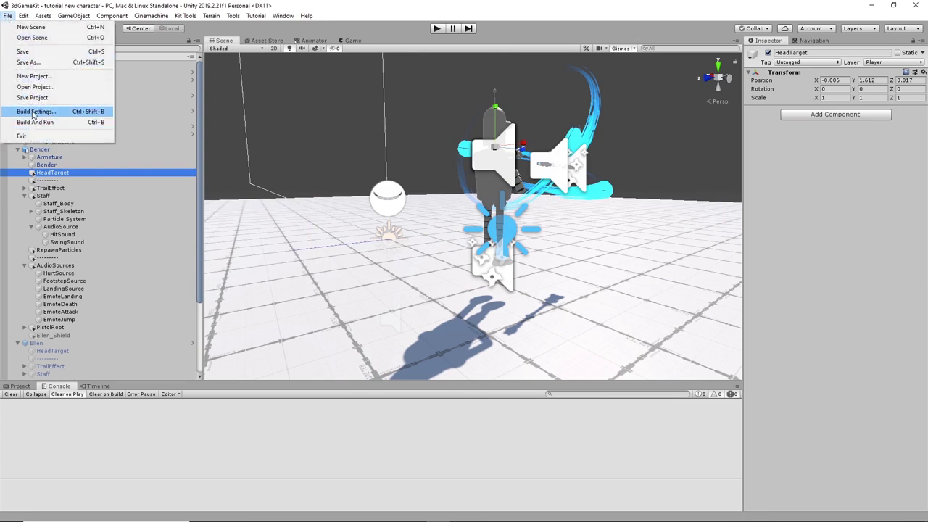
click(32, 97)
Step: Play-test Bender while watching the Console for errors, and stop the game
click(437, 27)
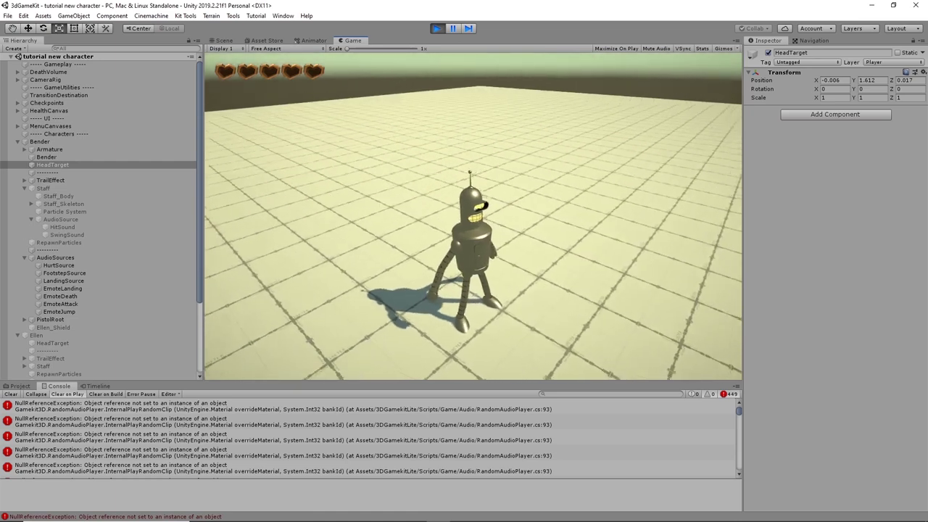
key(Escape)
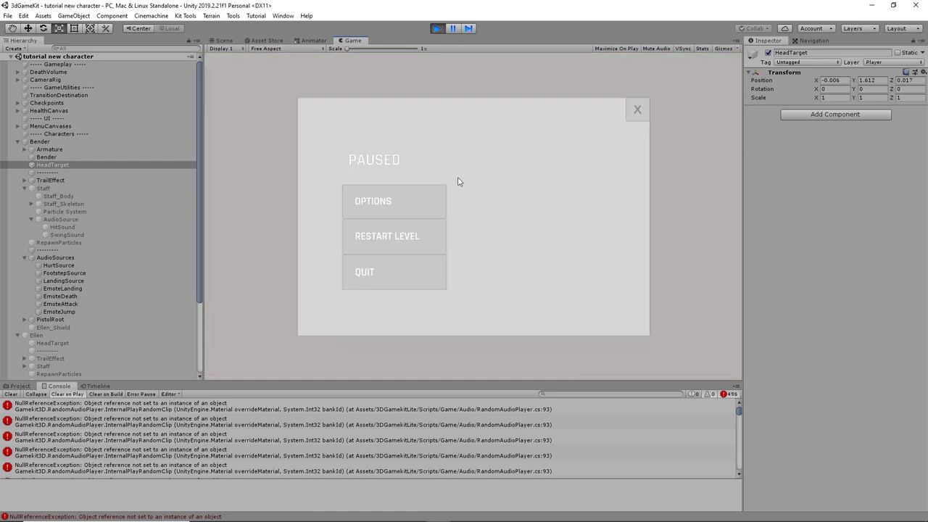
click(436, 28)
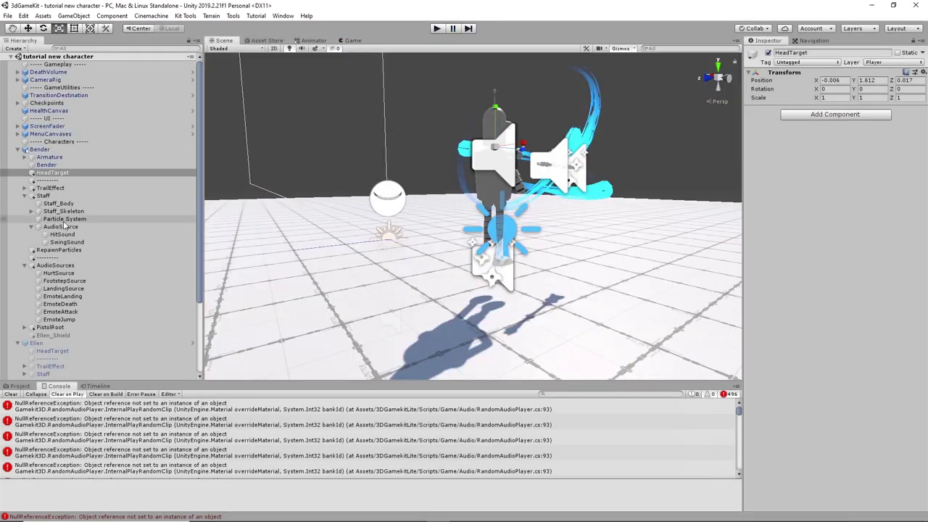
Step: Trace Bender's Player Controller references in the hierarchy and reassign the footstep audio player to Bender's own FootstepSource
click(40, 149)
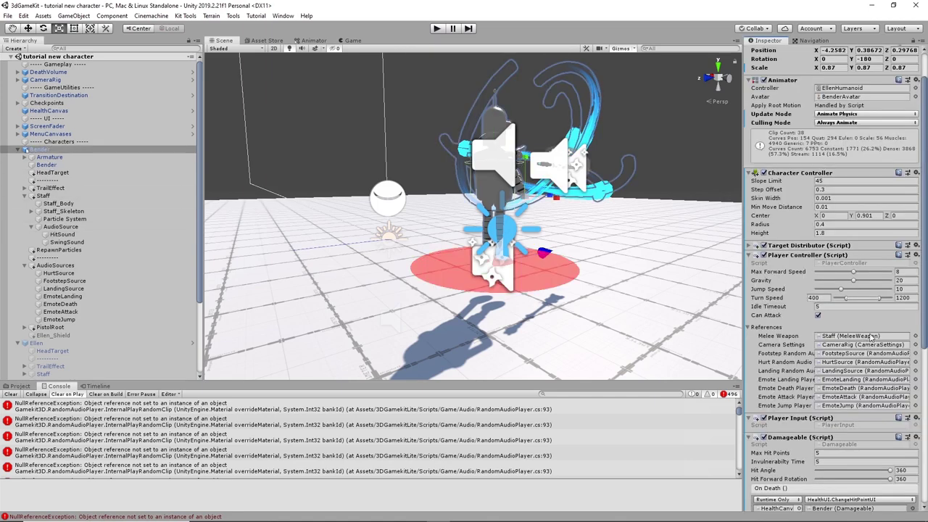
click(872, 337)
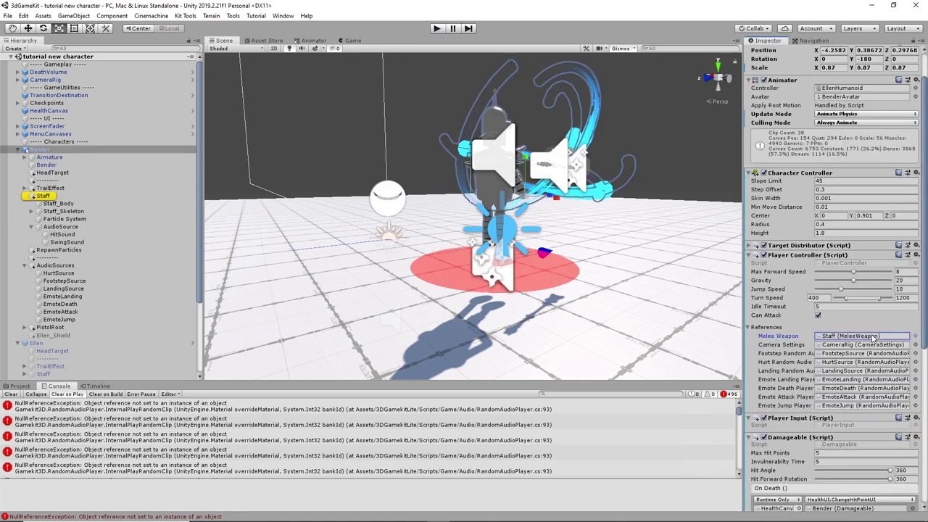
click(874, 347)
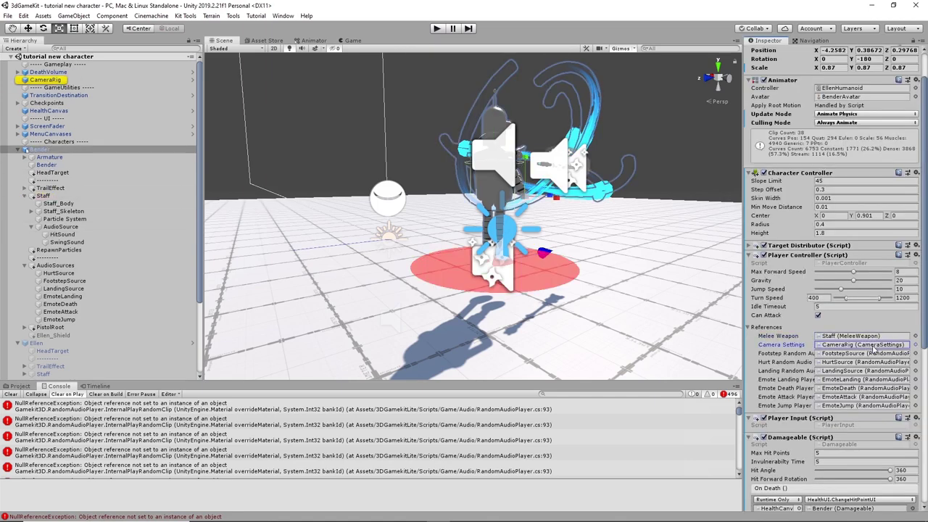
click(878, 354)
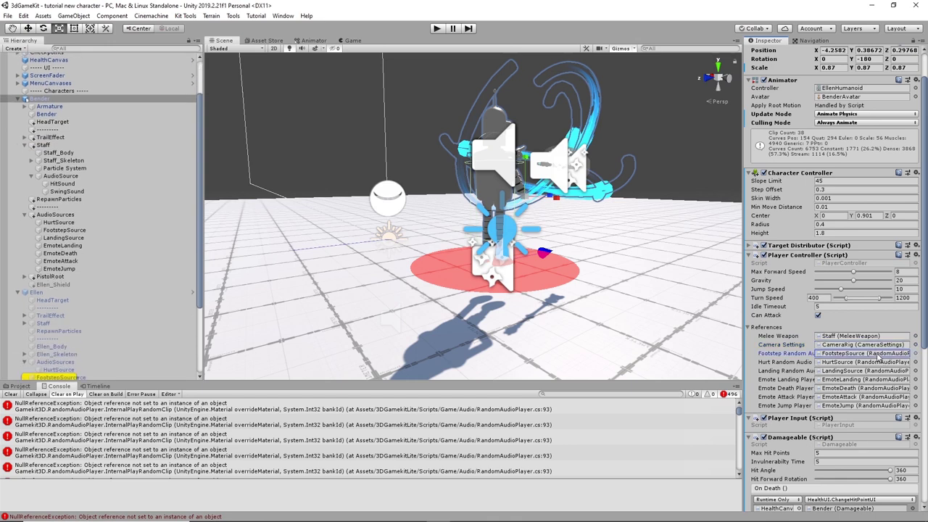
click(849, 362)
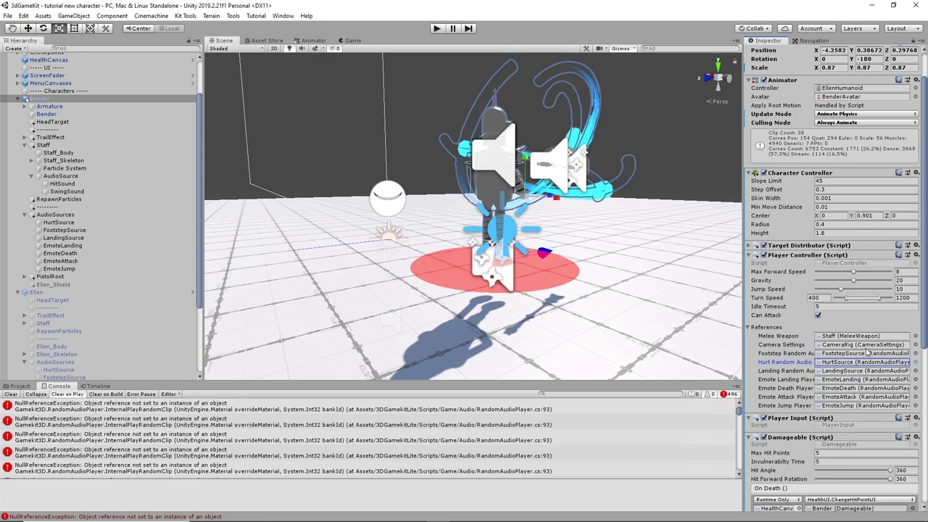
click(858, 353)
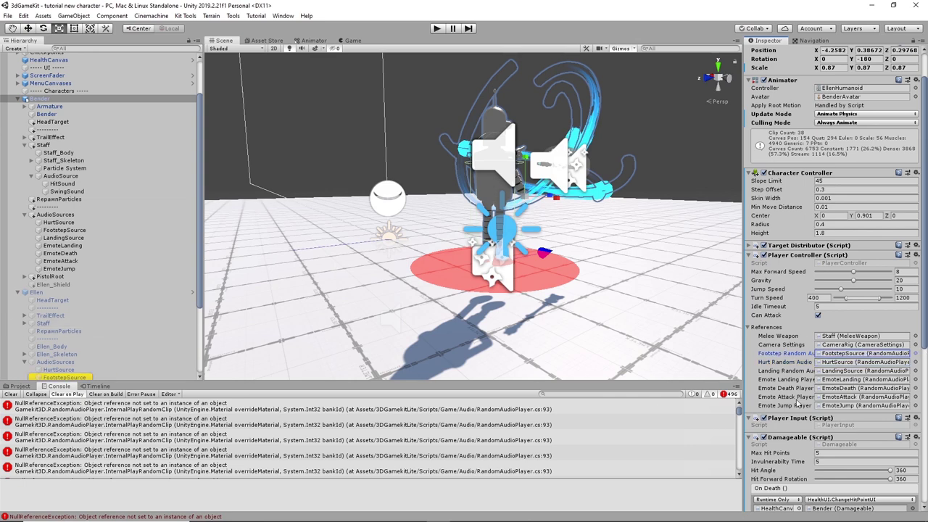
click(915, 353)
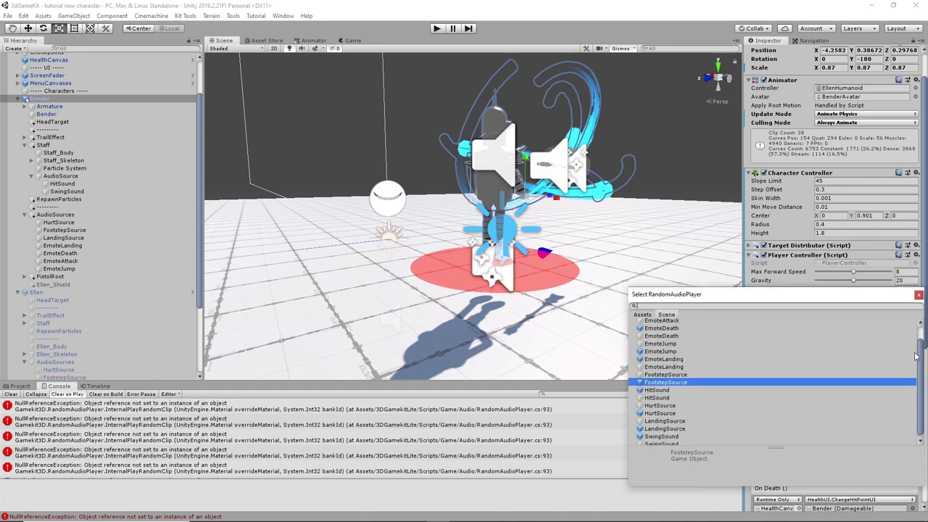
click(680, 375)
click(918, 295)
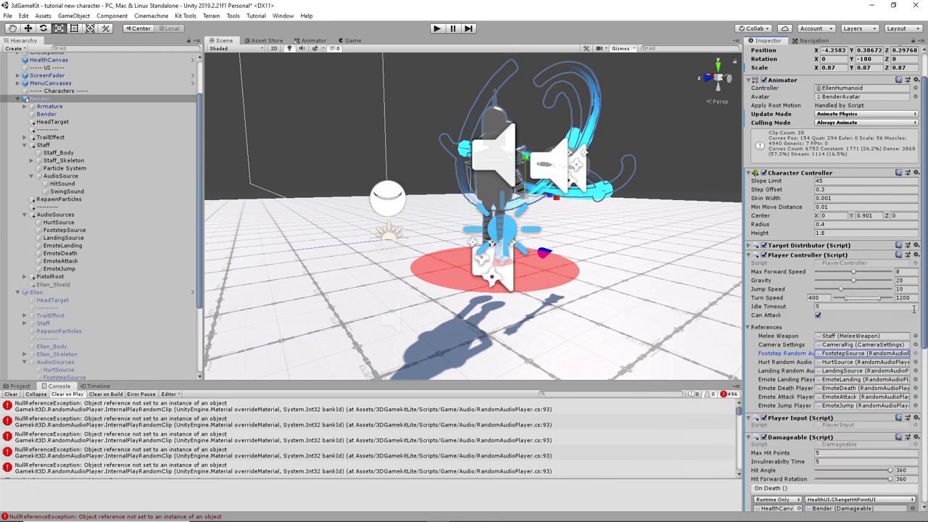
Step: Reassign the Player Controller's hurt and landing audio players to Bender's own HurtSource and LandingSource
click(896, 362)
click(916, 362)
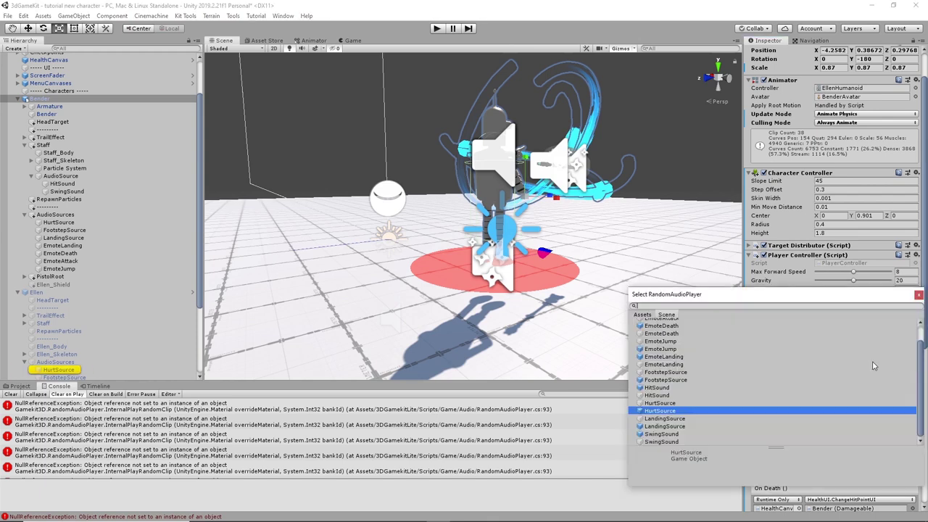
click(918, 295)
click(915, 371)
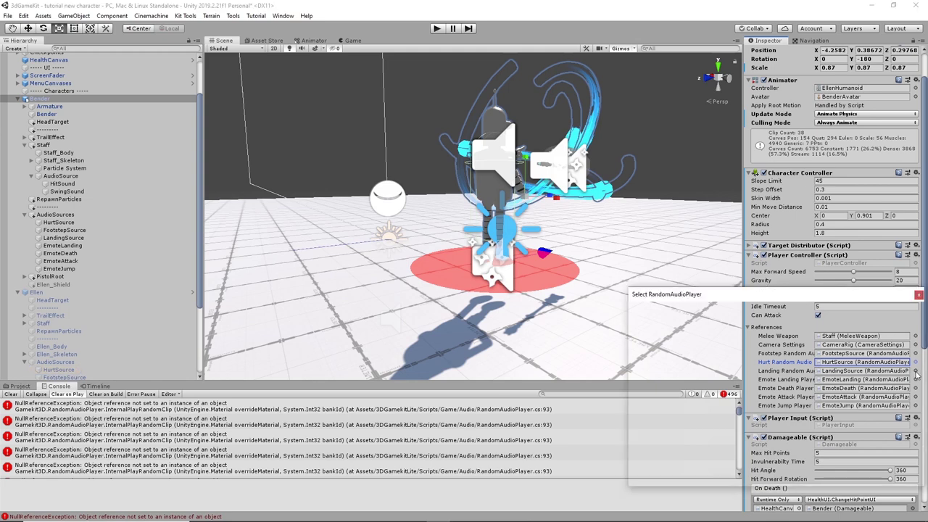
click(663, 418)
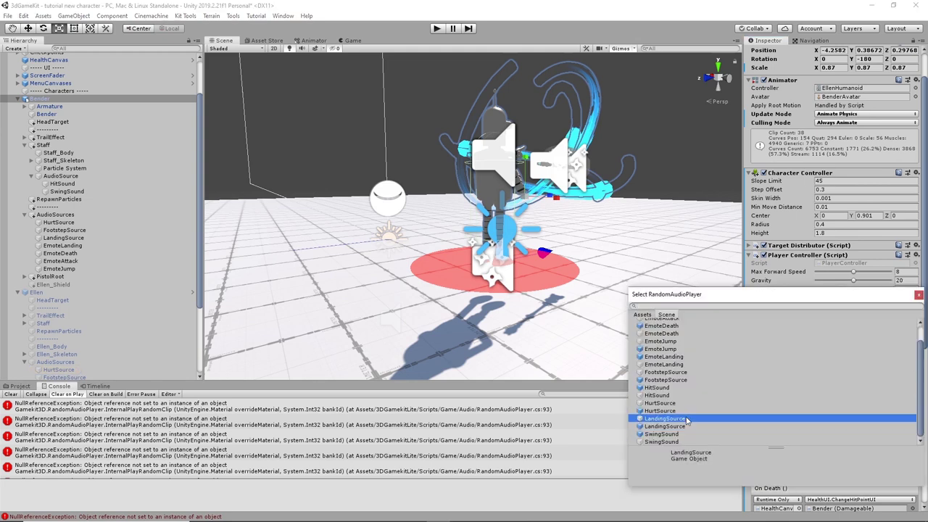
click(919, 295)
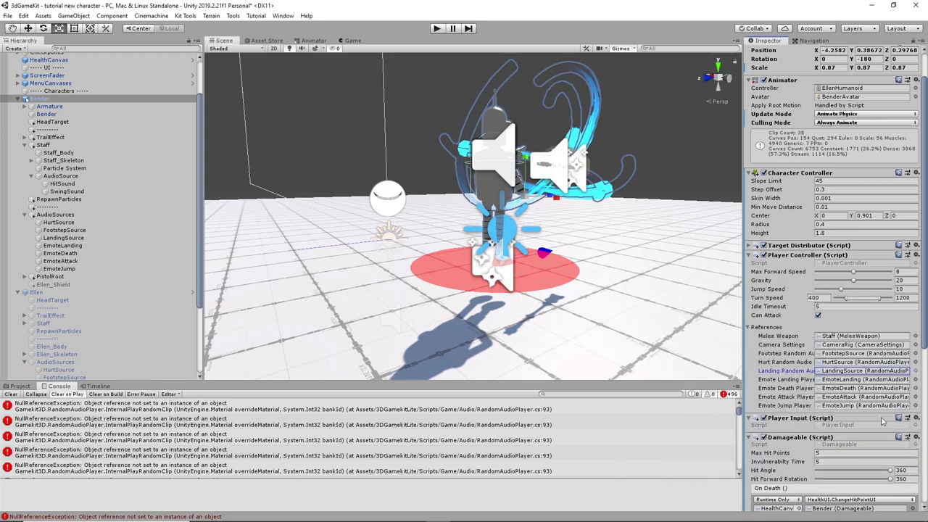
Step: Set the Player Controller's Emote Landing player to Bender's EmoteLanding and its Emote Death player to Bender's EmoteAttack
click(915, 379)
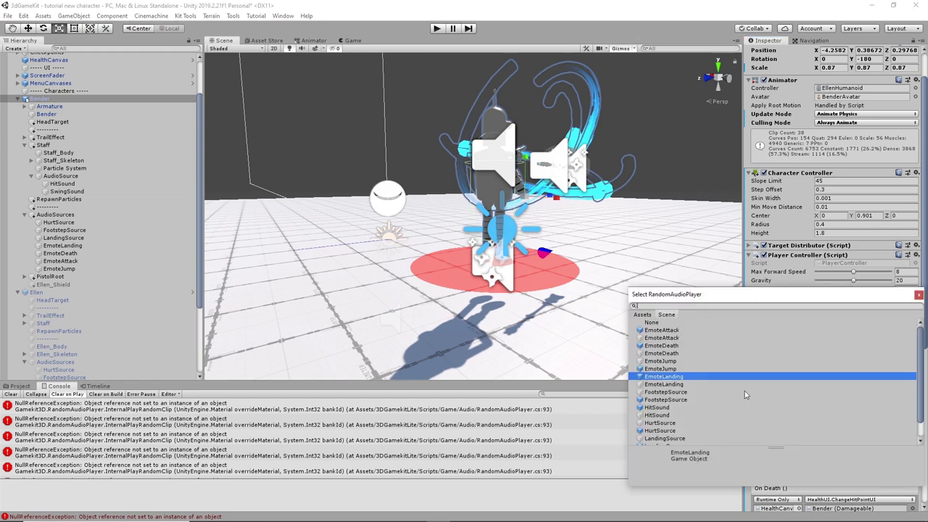
click(665, 385)
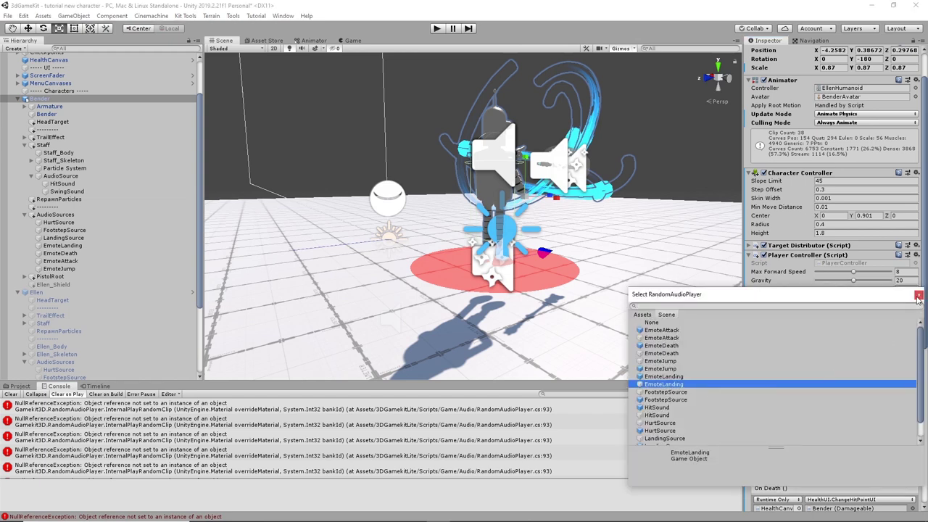
click(918, 295)
click(916, 388)
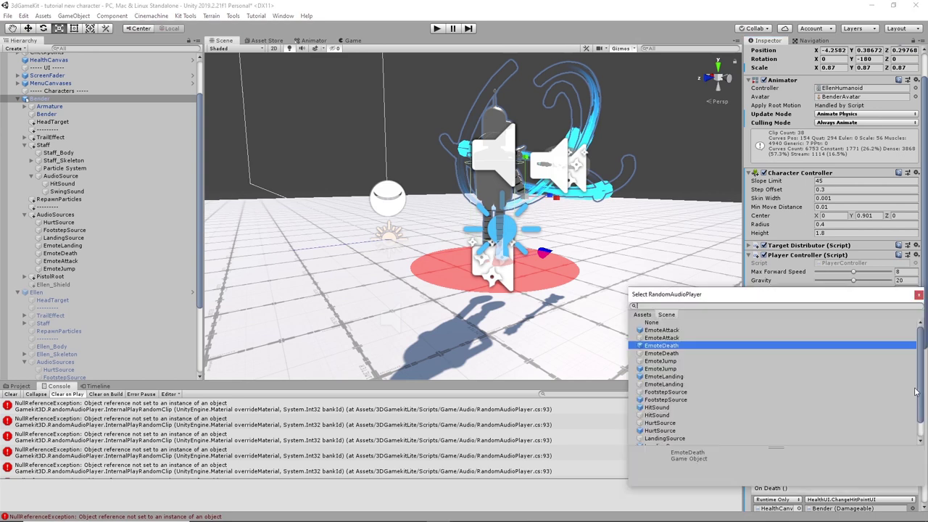
click(667, 338)
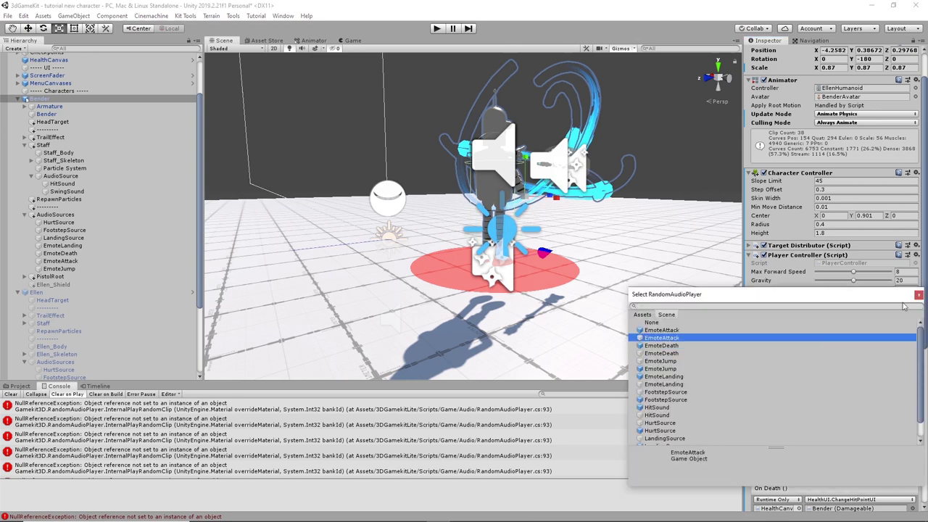
click(919, 295)
Step: Reassign the Player Controller's Emote Attack and Emote Jump players to Bender's own EmoteAttack and EmoteJump
click(916, 398)
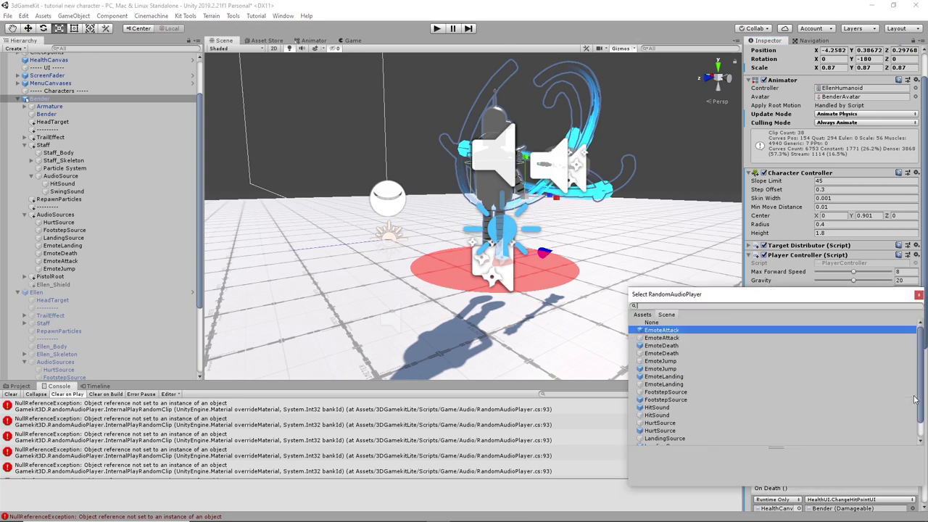
click(661, 338)
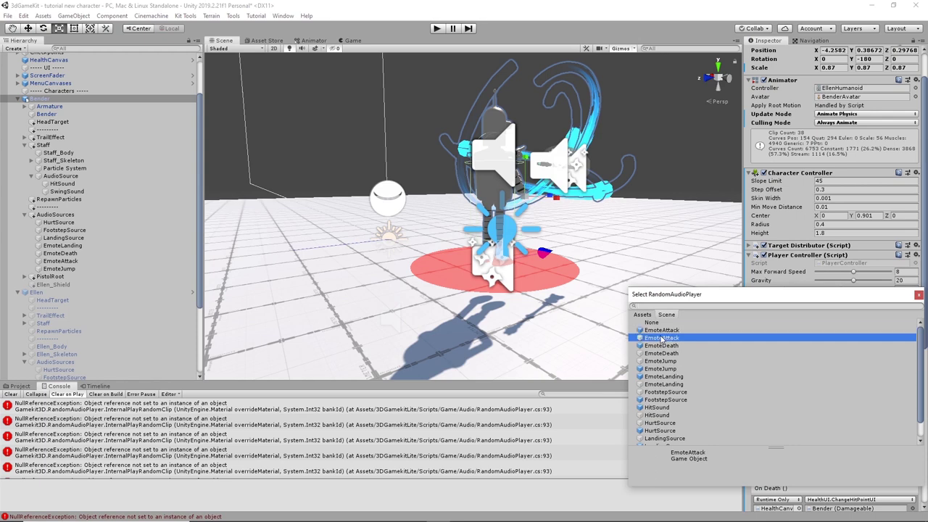
click(918, 295)
click(915, 406)
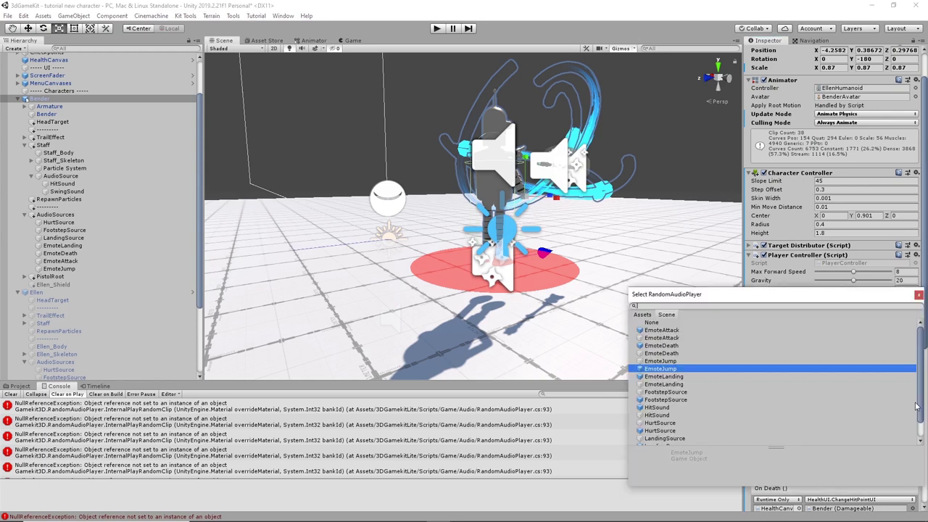
click(668, 361)
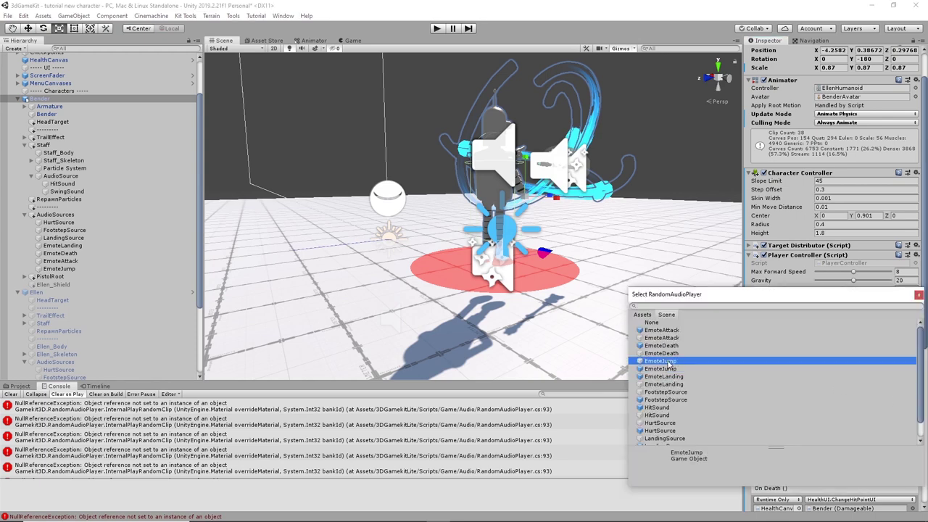
click(918, 295)
scroll(895, 366, down, 3)
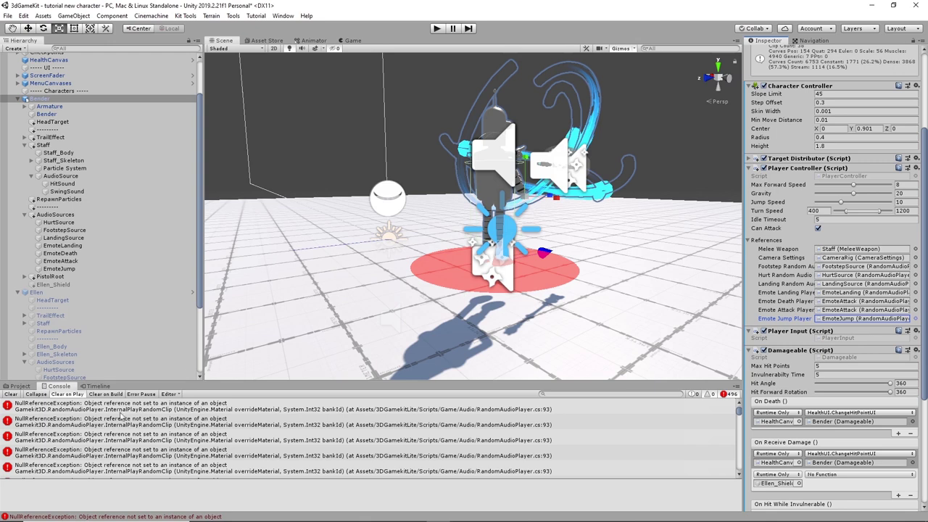
Step: Clear the Console and save both the scene and the project
click(10, 394)
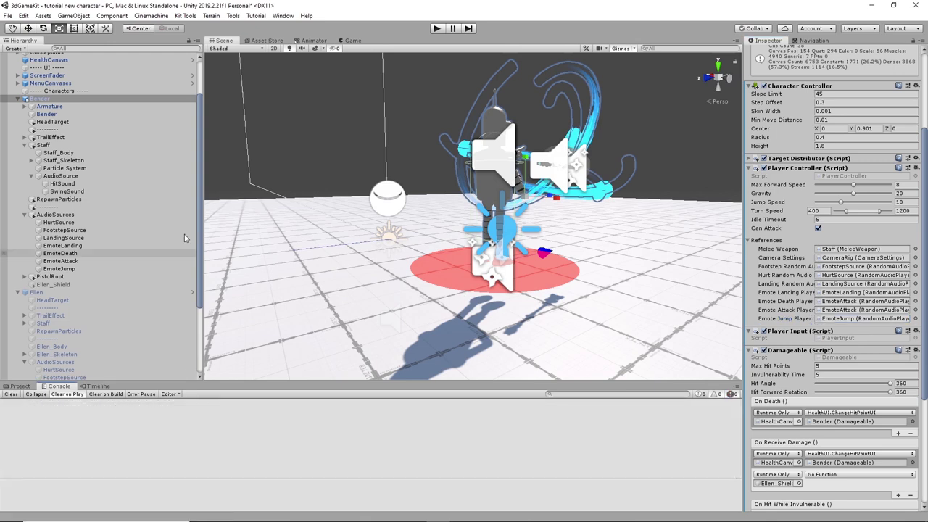
click(7, 15)
click(23, 51)
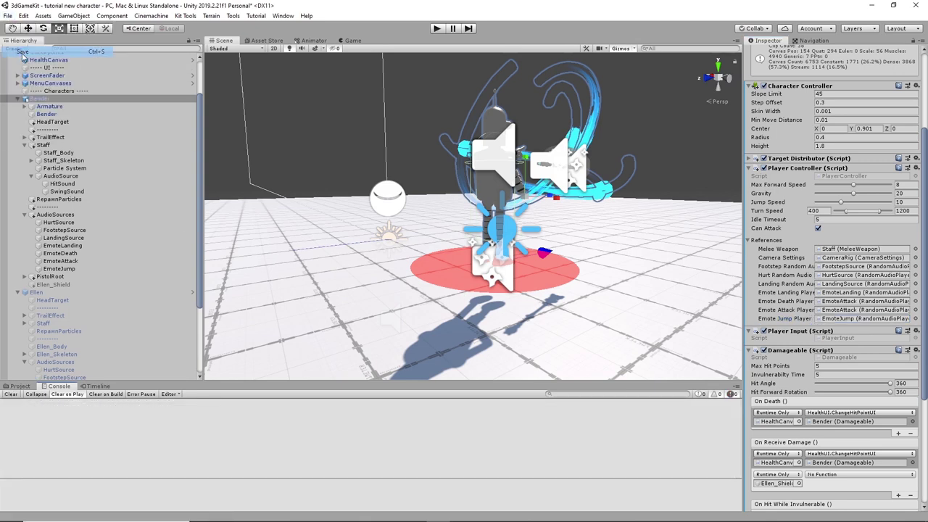
click(9, 17)
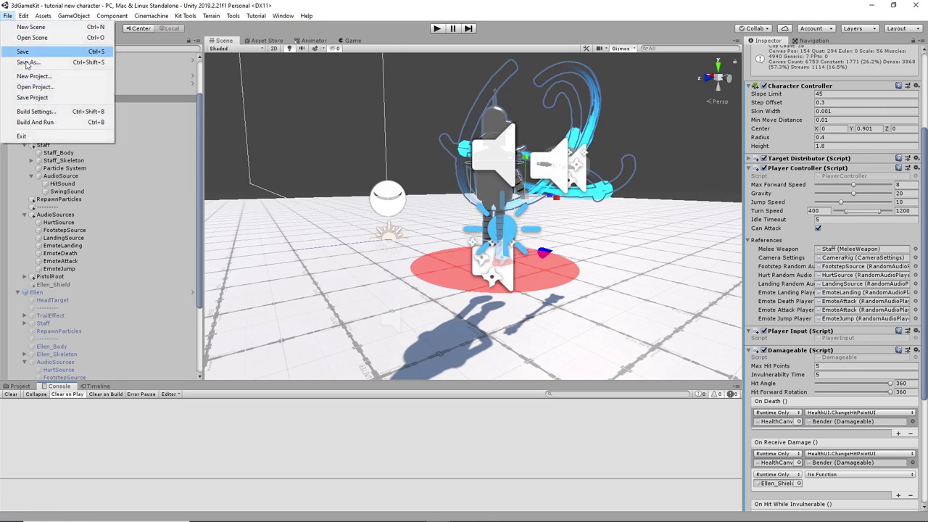
click(30, 98)
Step: Play-test Bender's running, staff attacks and jumping while checking the Console, and stop the game
click(436, 29)
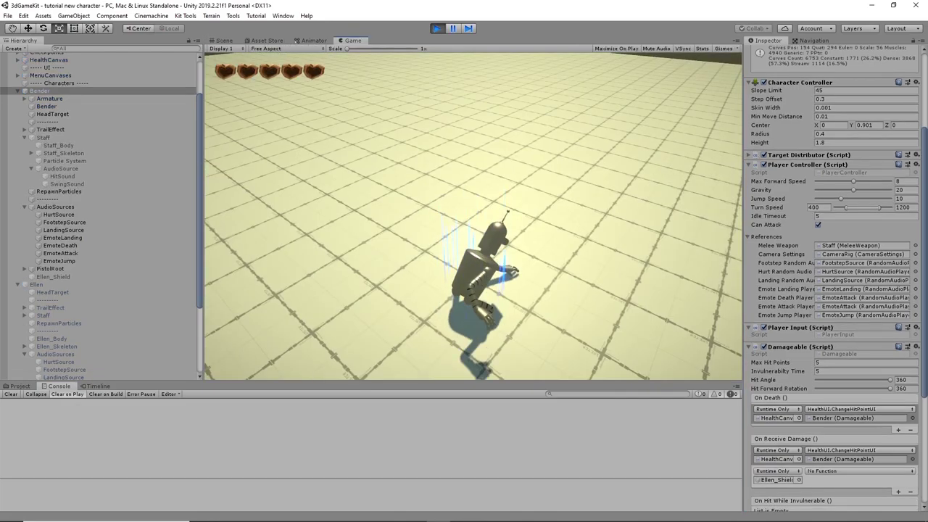
key(w)
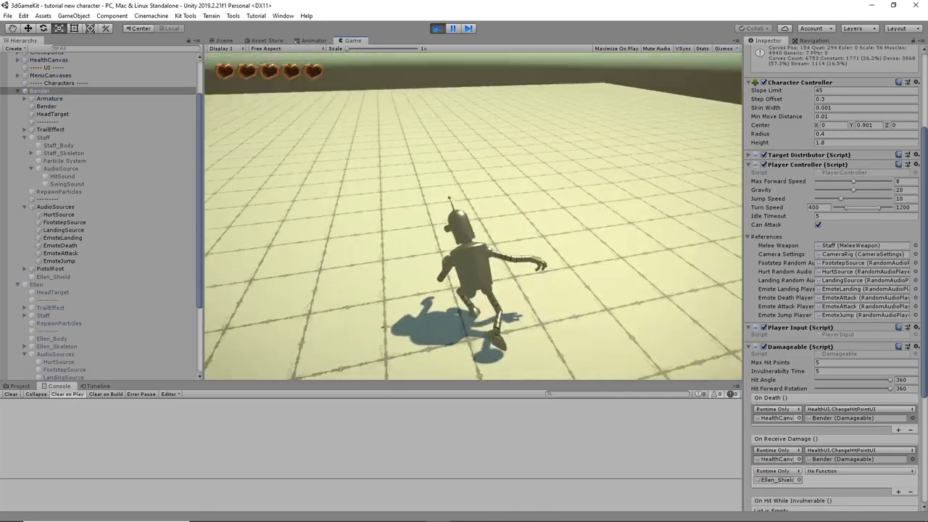
click(473, 216)
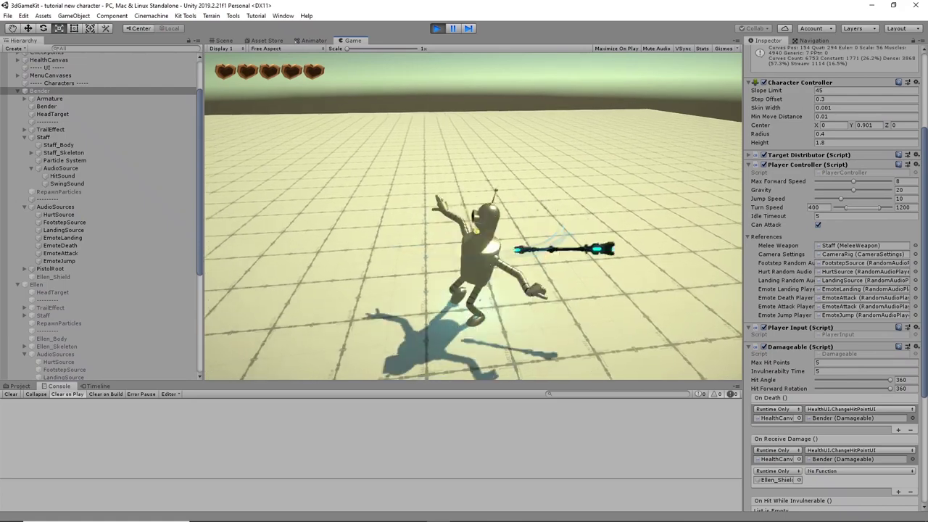
key(w)
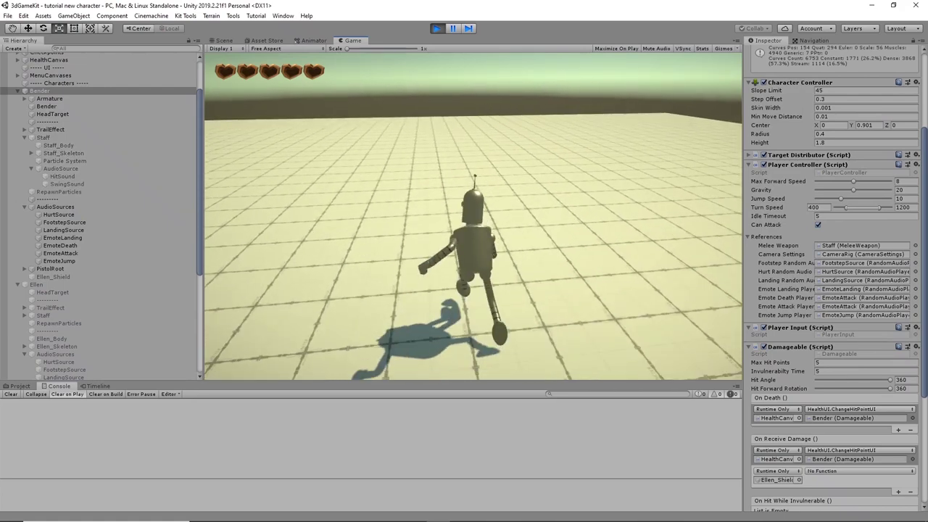
click(473, 216)
key(w)
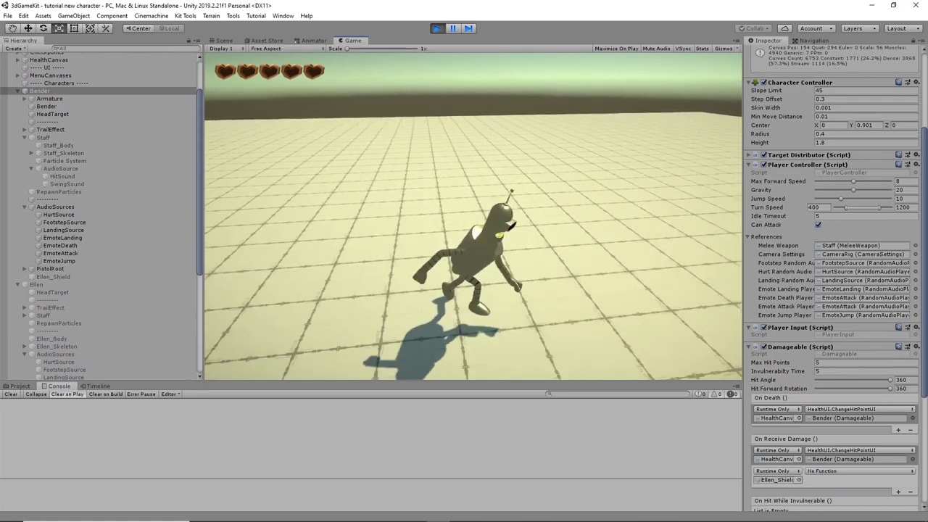
click(473, 216)
key(space)
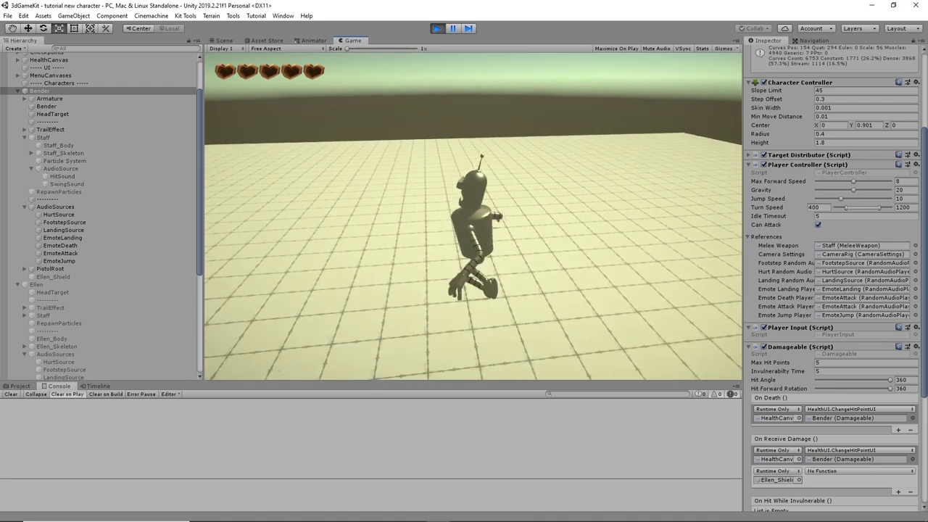
key(w)
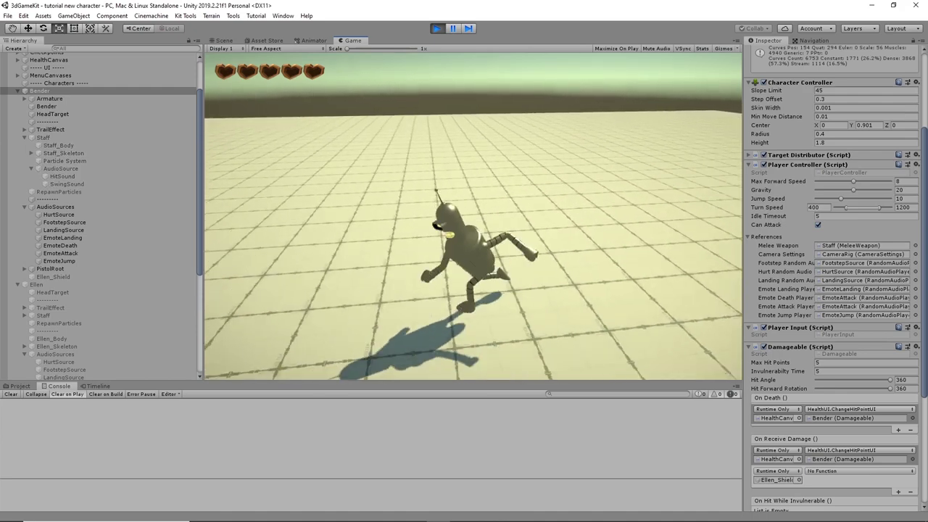
key(s)
key(w)
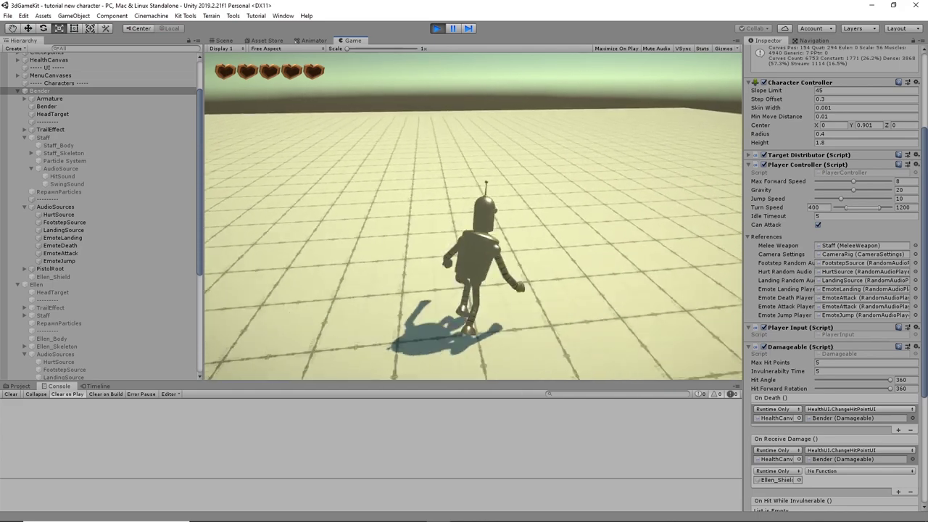
key(w)
key(a)
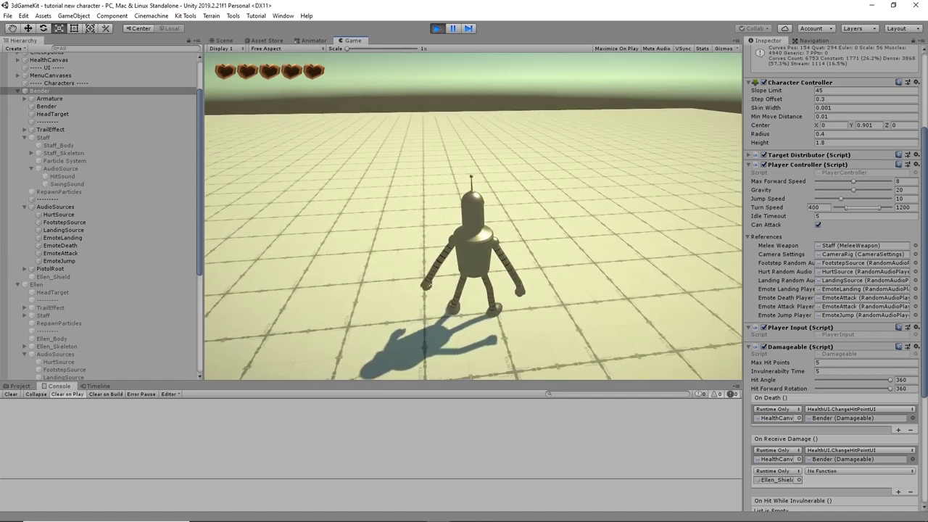
key(Escape)
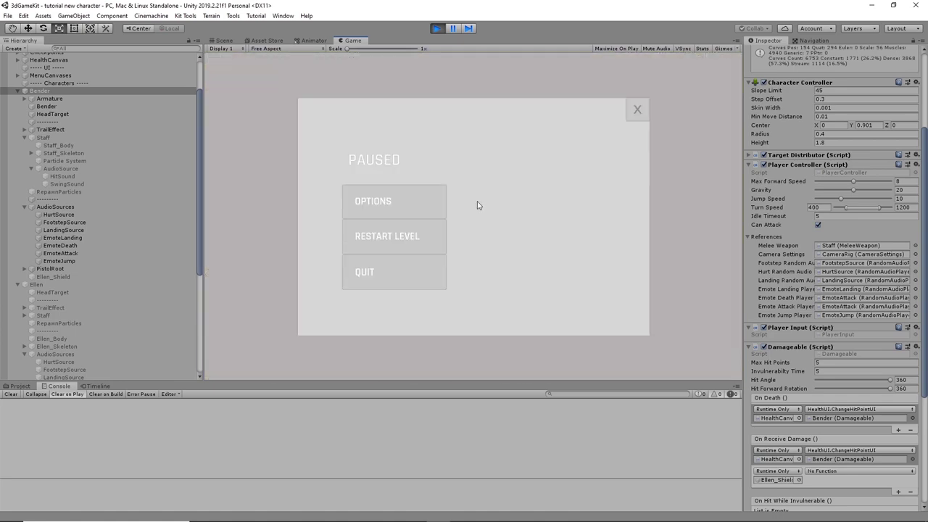
click(437, 28)
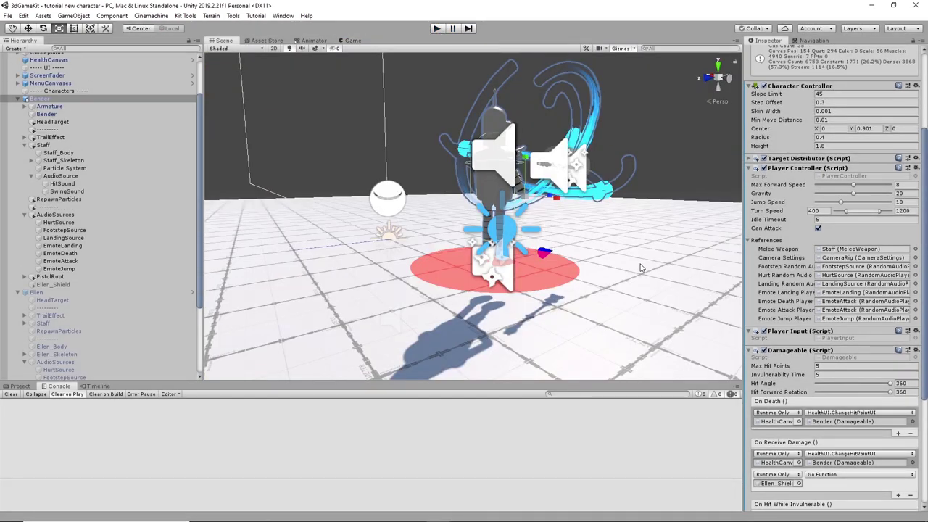
alt+drag(640, 268, 672, 284)
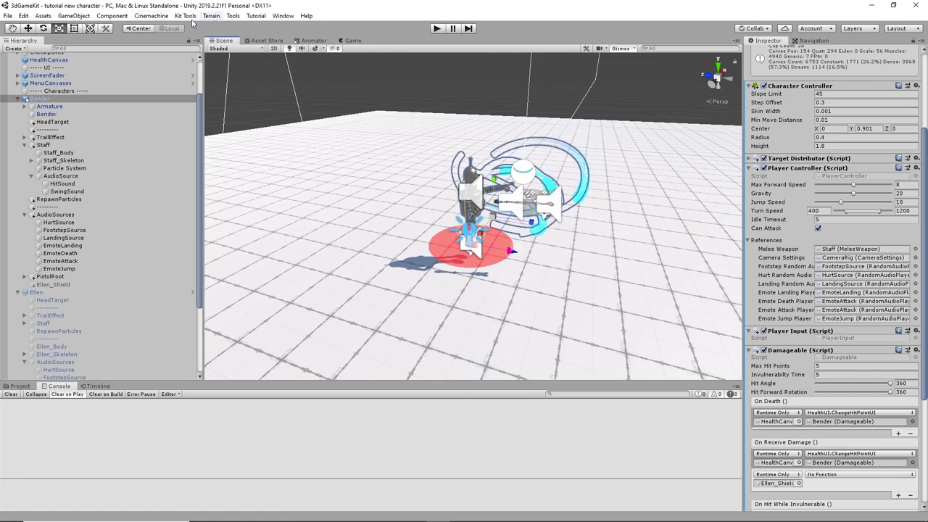
alt+drag(518, 263, 332, 262)
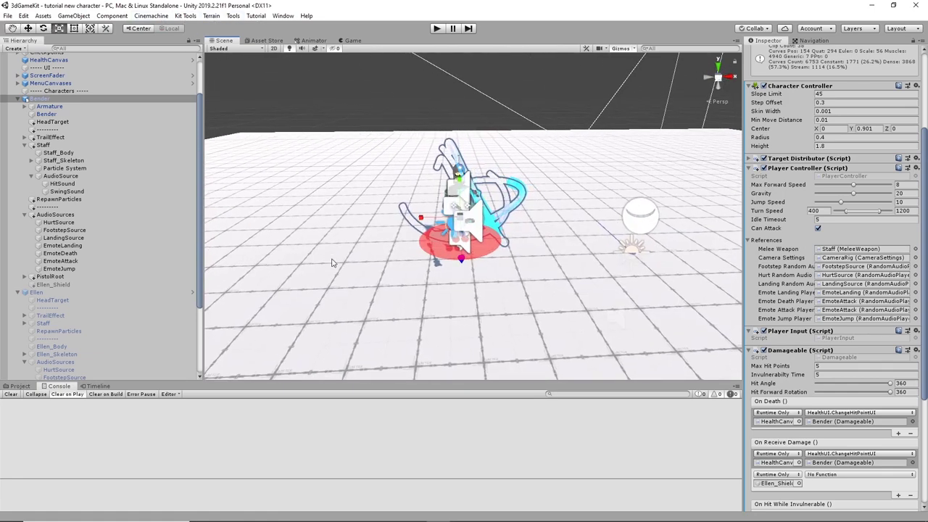